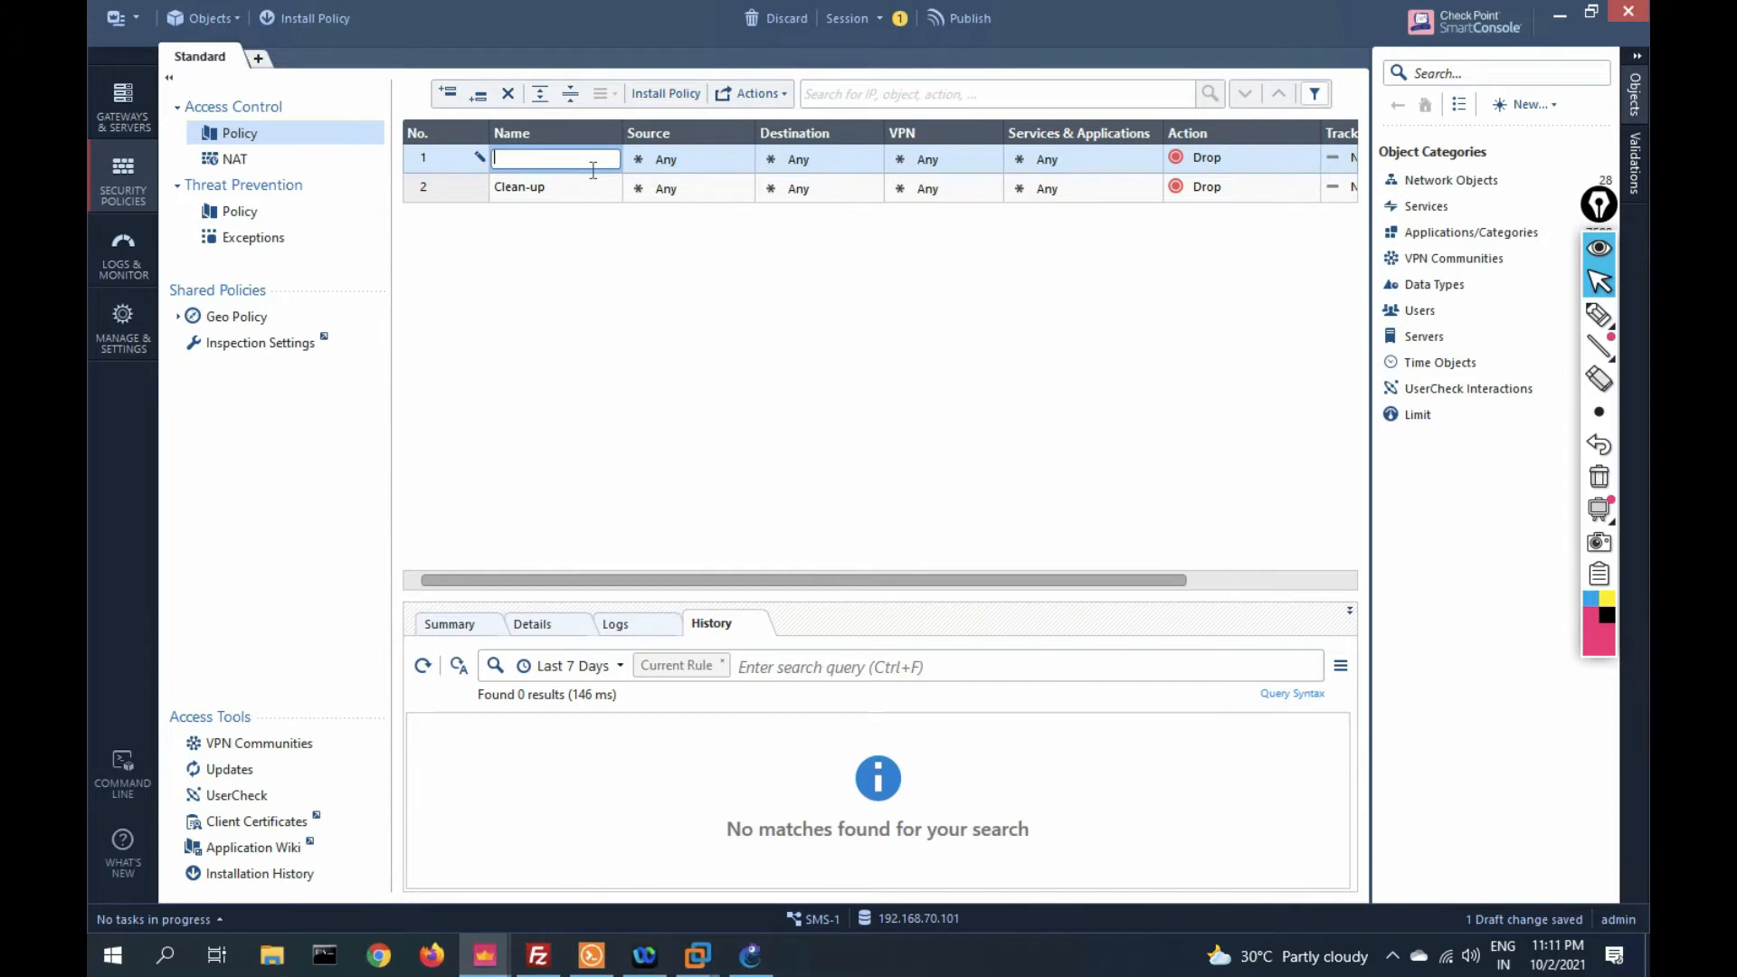
- Name the first access control rule MGMT
{"action": "type", "text": "GMT"}
{"action": "left_click", "coordinate": [693, 159]}
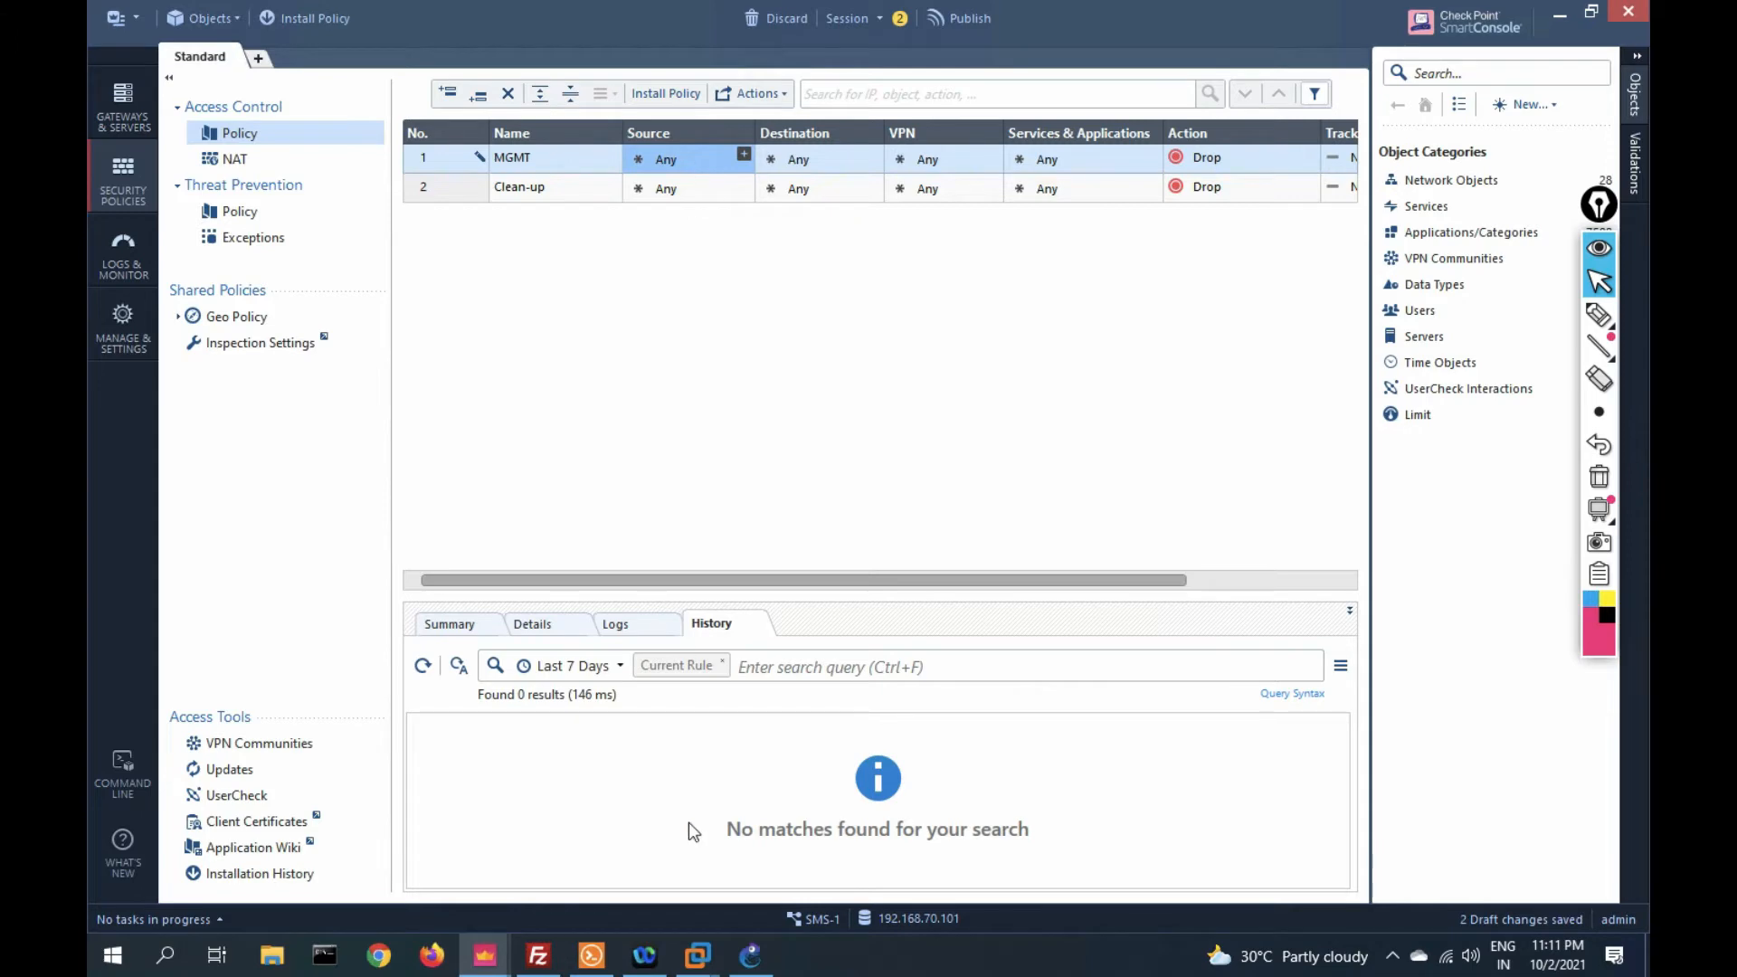
- Switch to GNS3 to check the firewall and management server addresses in the topology, and return to SmartConsole
{"action": "left_click", "coordinate": [751, 955]}
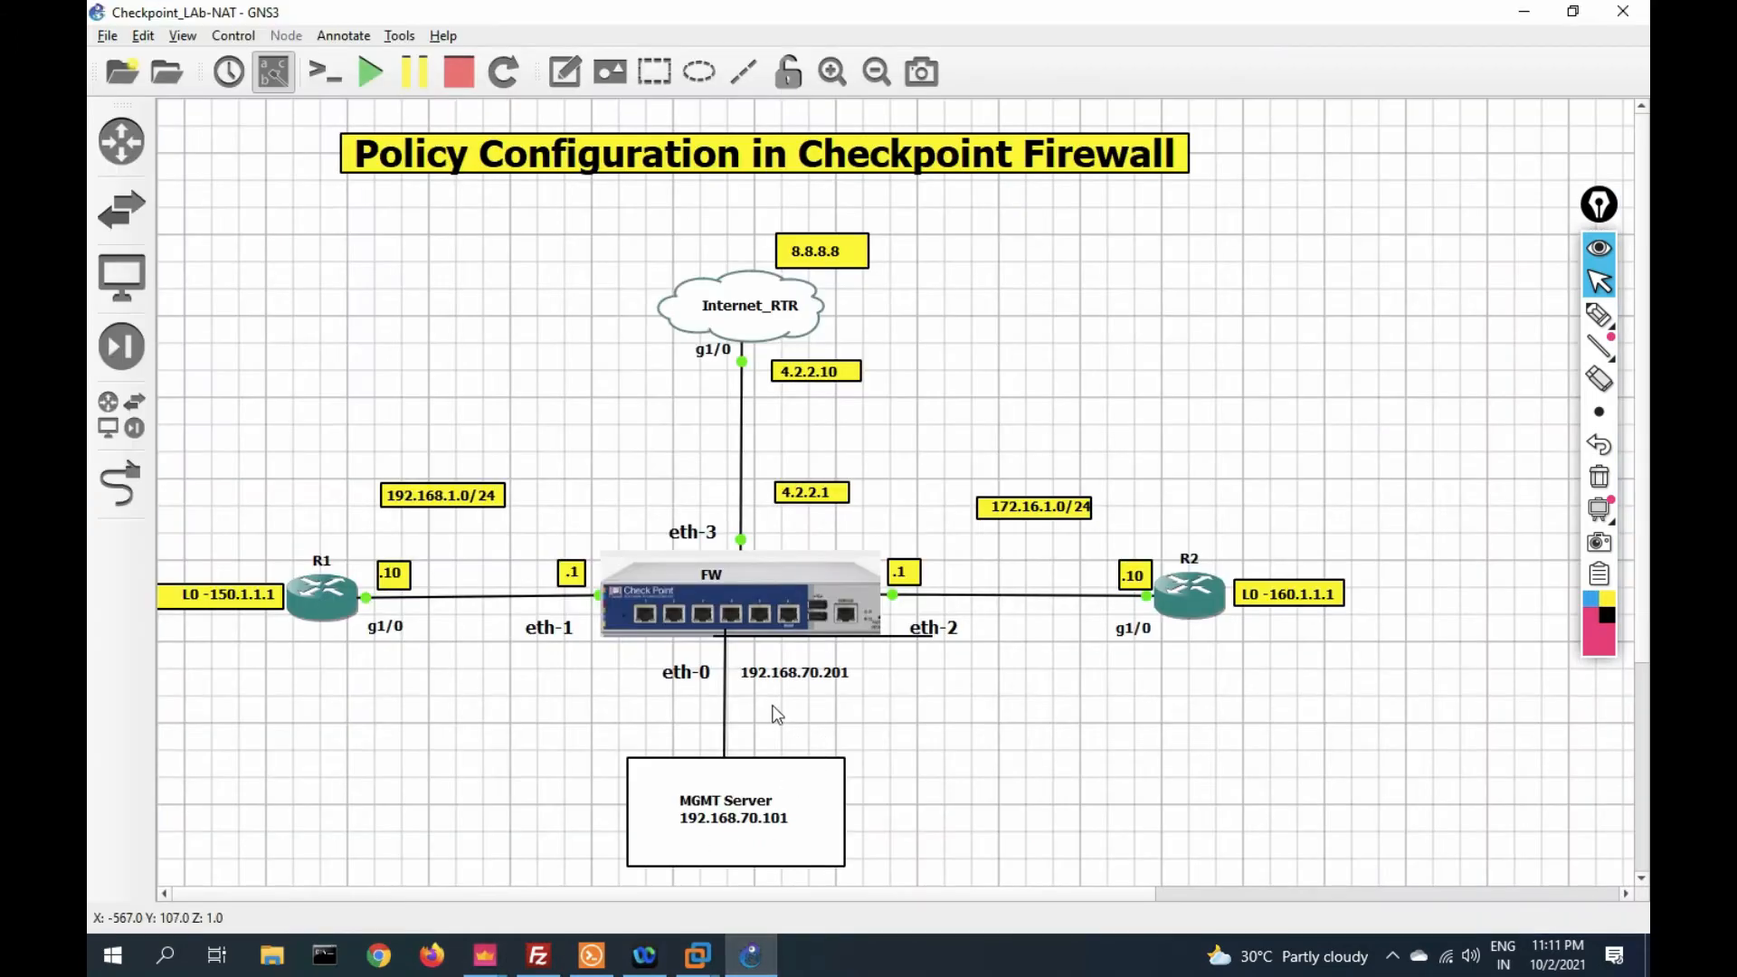
{"action": "mouse_move", "coordinate": [758, 684]}
{"action": "left_mouse_down"}
{"action": "mouse_move", "coordinate": [828, 674]}
{"action": "mouse_move", "coordinate": [817, 700]}
{"action": "mouse_move", "coordinate": [769, 686]}
{"action": "left_mouse_up"}
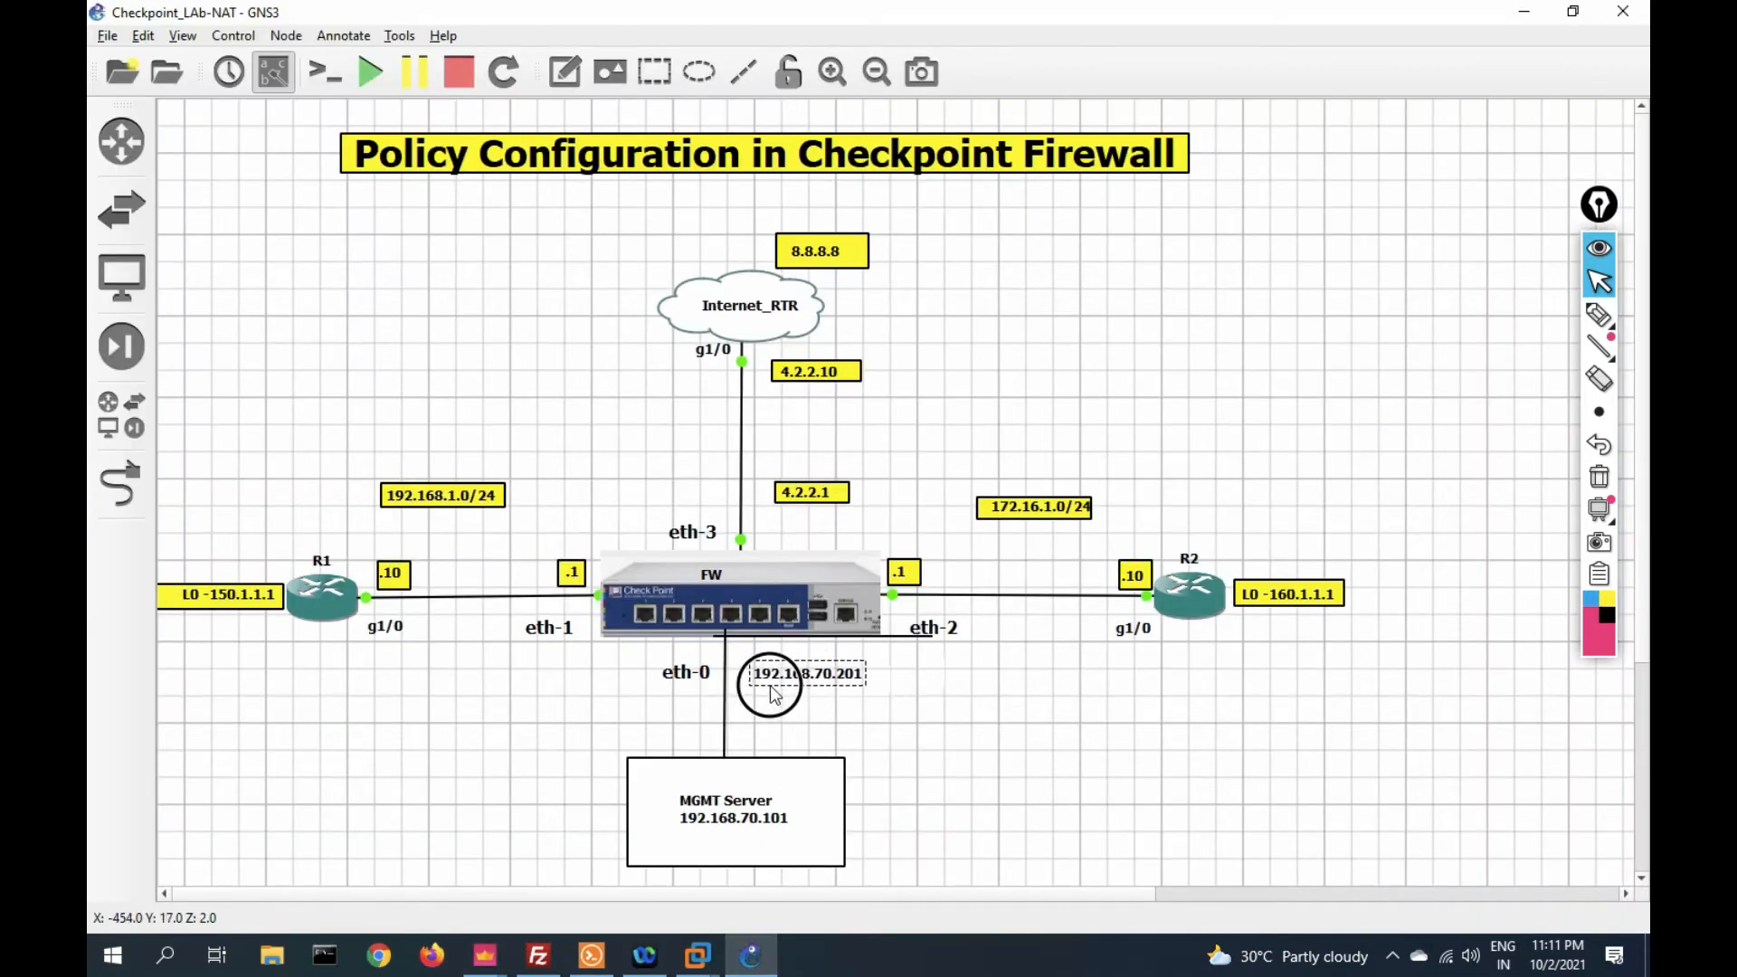
{"action": "left_click", "coordinate": [803, 706]}
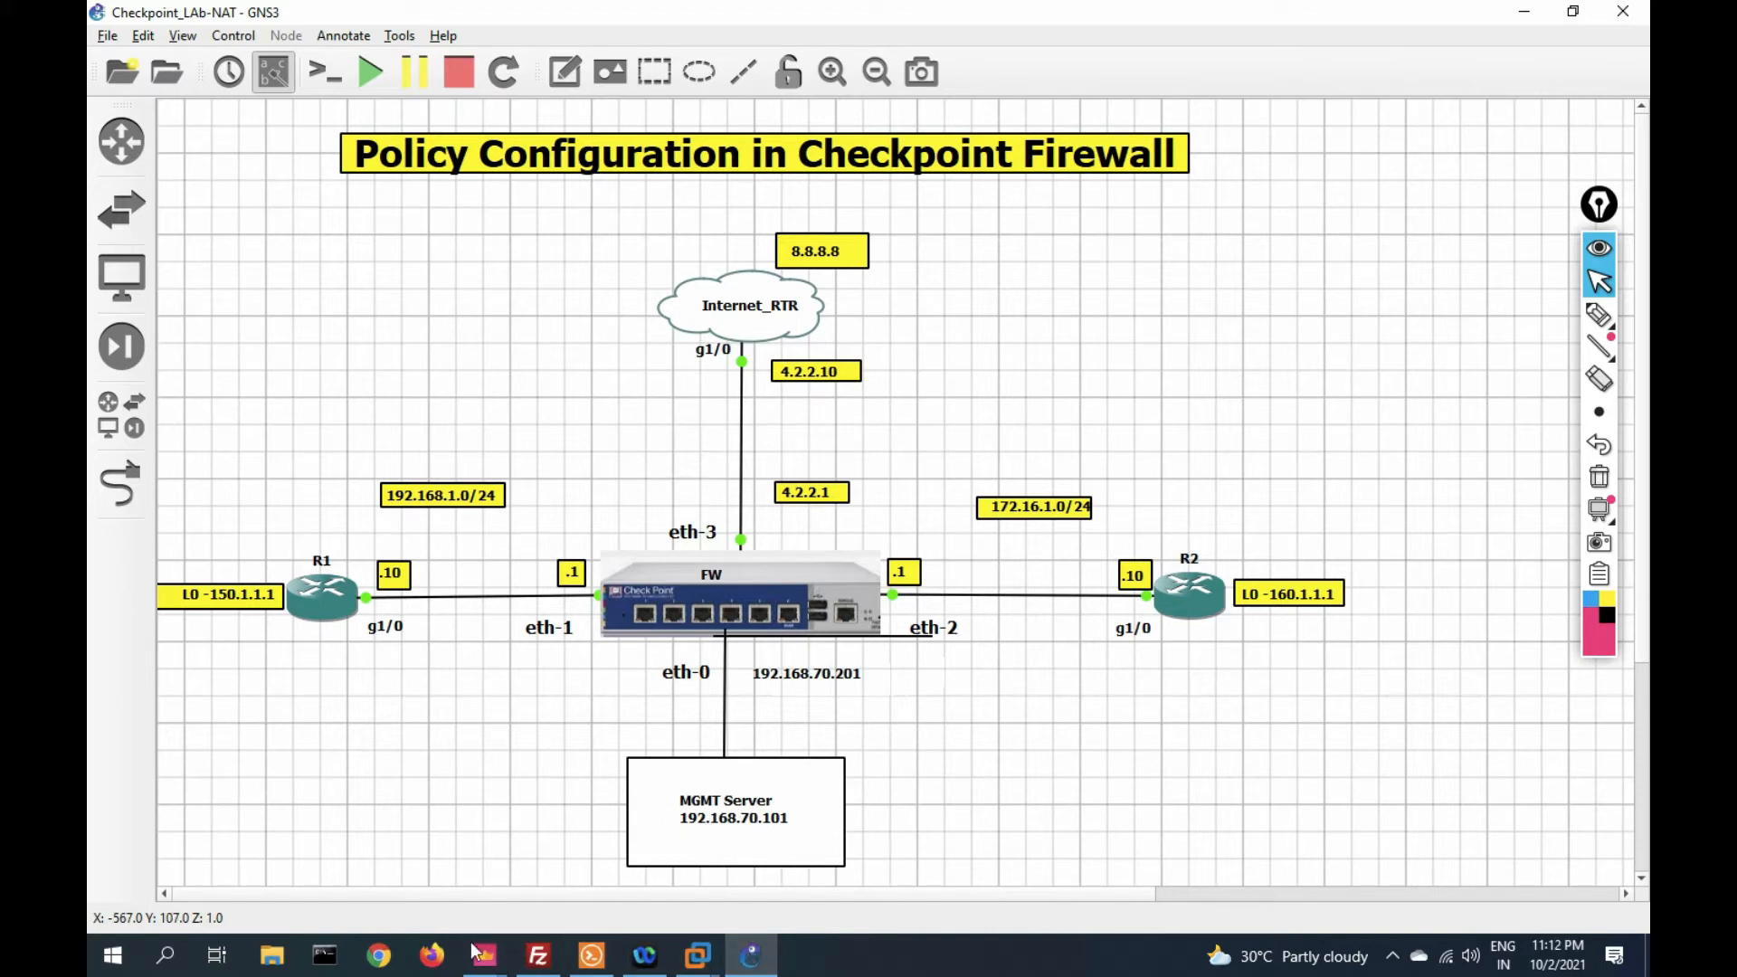
{"action": "mouse_move", "coordinate": [485, 955]}
{"action": "left_click", "coordinate": [570, 885]}
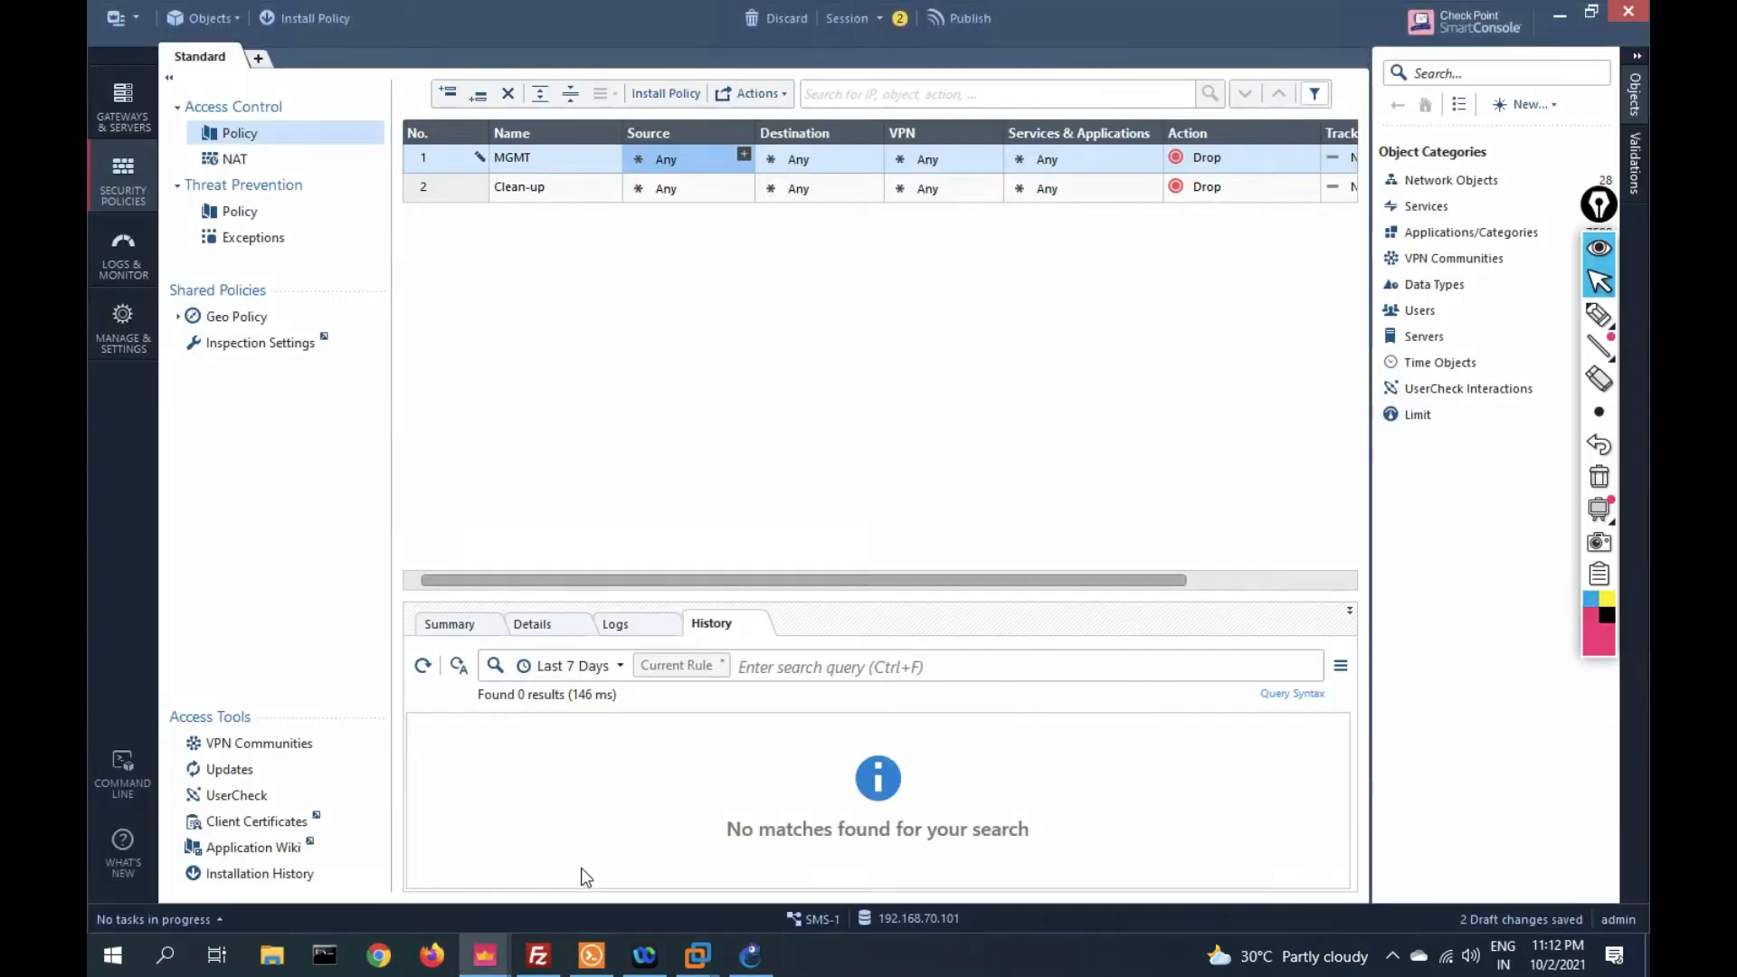
- Set the MGMT rule's source to the MGMT-192.168.70.0 network and its destination to the FW-1 gateway
{"action": "left_click", "coordinate": [743, 154]}
{"action": "left_click", "coordinate": [743, 155]}
{"action": "left_click", "coordinate": [743, 156]}
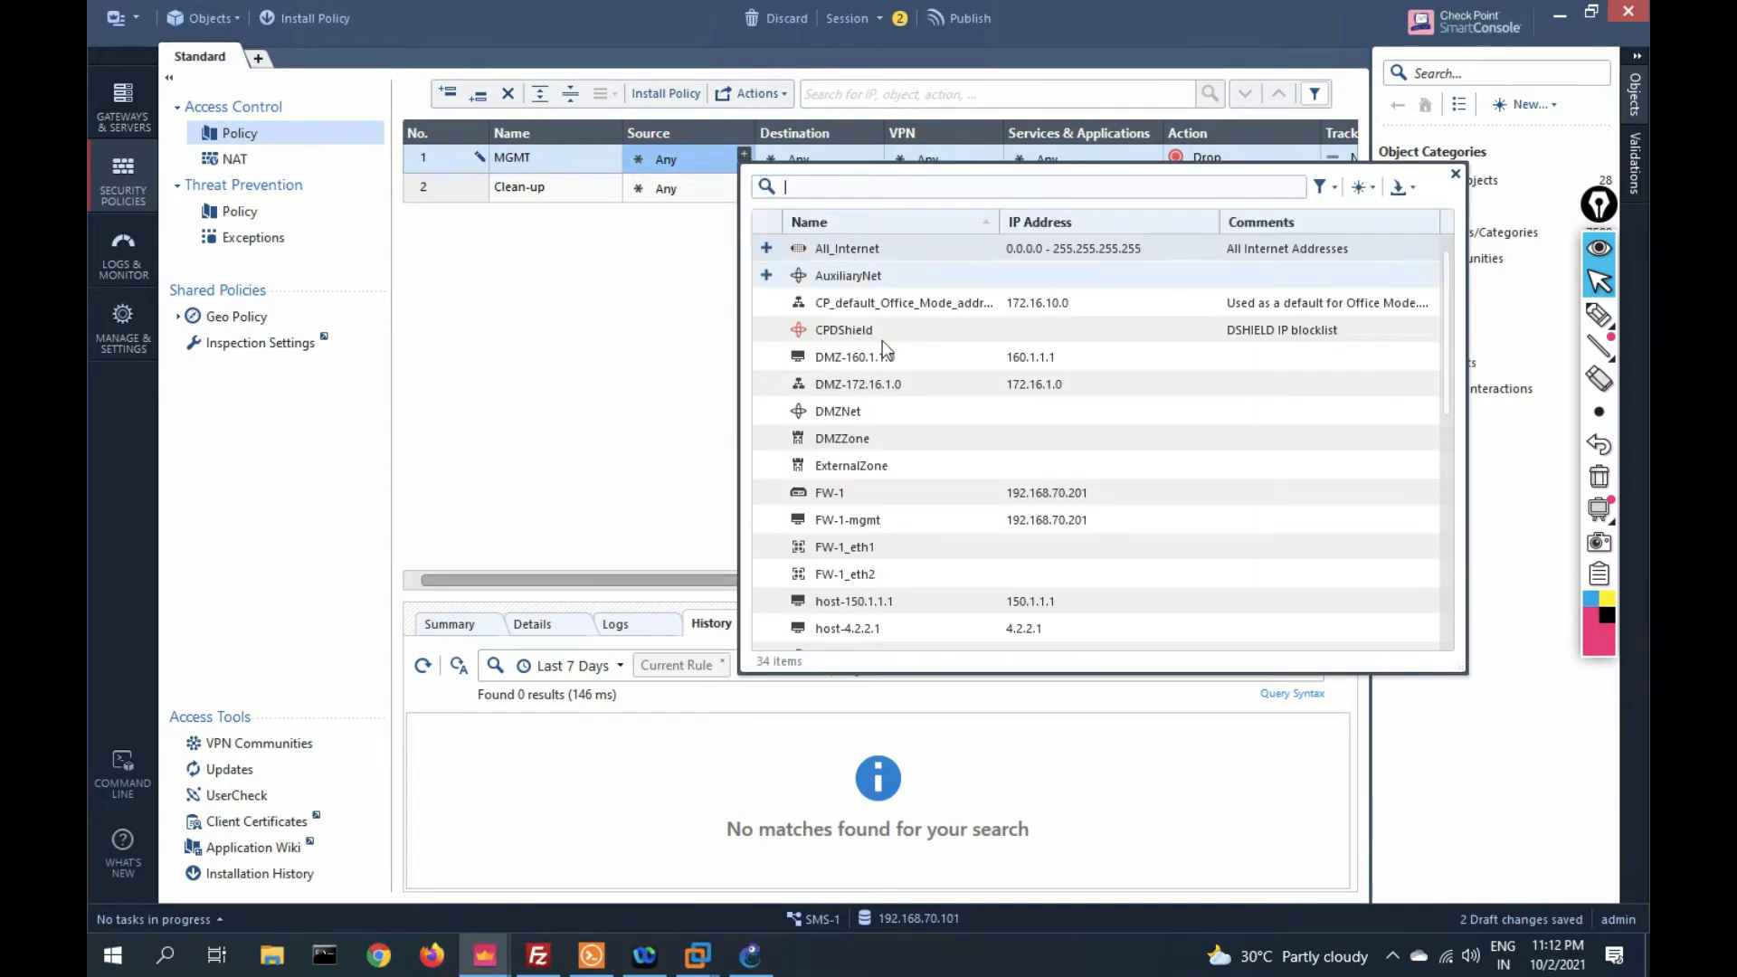
{"action": "scroll", "coordinate": [866, 418], "scroll_direction": "down", "scroll_amount": 7}
{"action": "scroll", "coordinate": [866, 418], "scroll_direction": "up", "scroll_amount": 1}
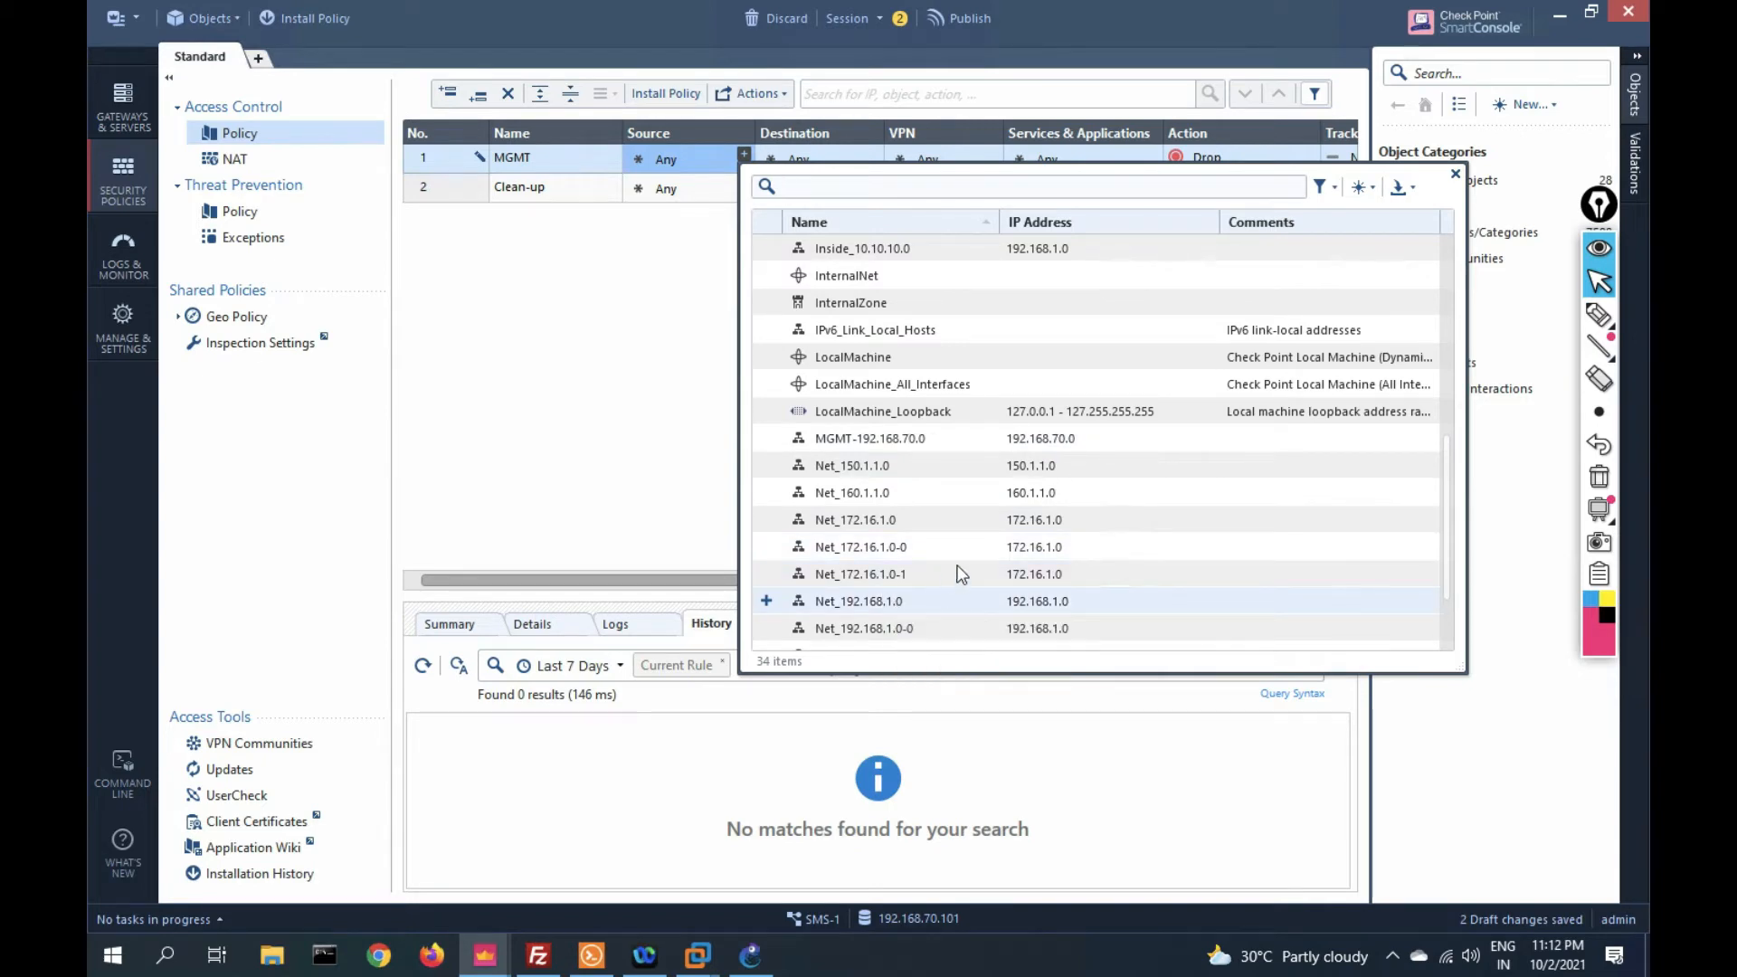
{"action": "scroll", "coordinate": [961, 561], "scroll_direction": "down", "scroll_amount": 1}
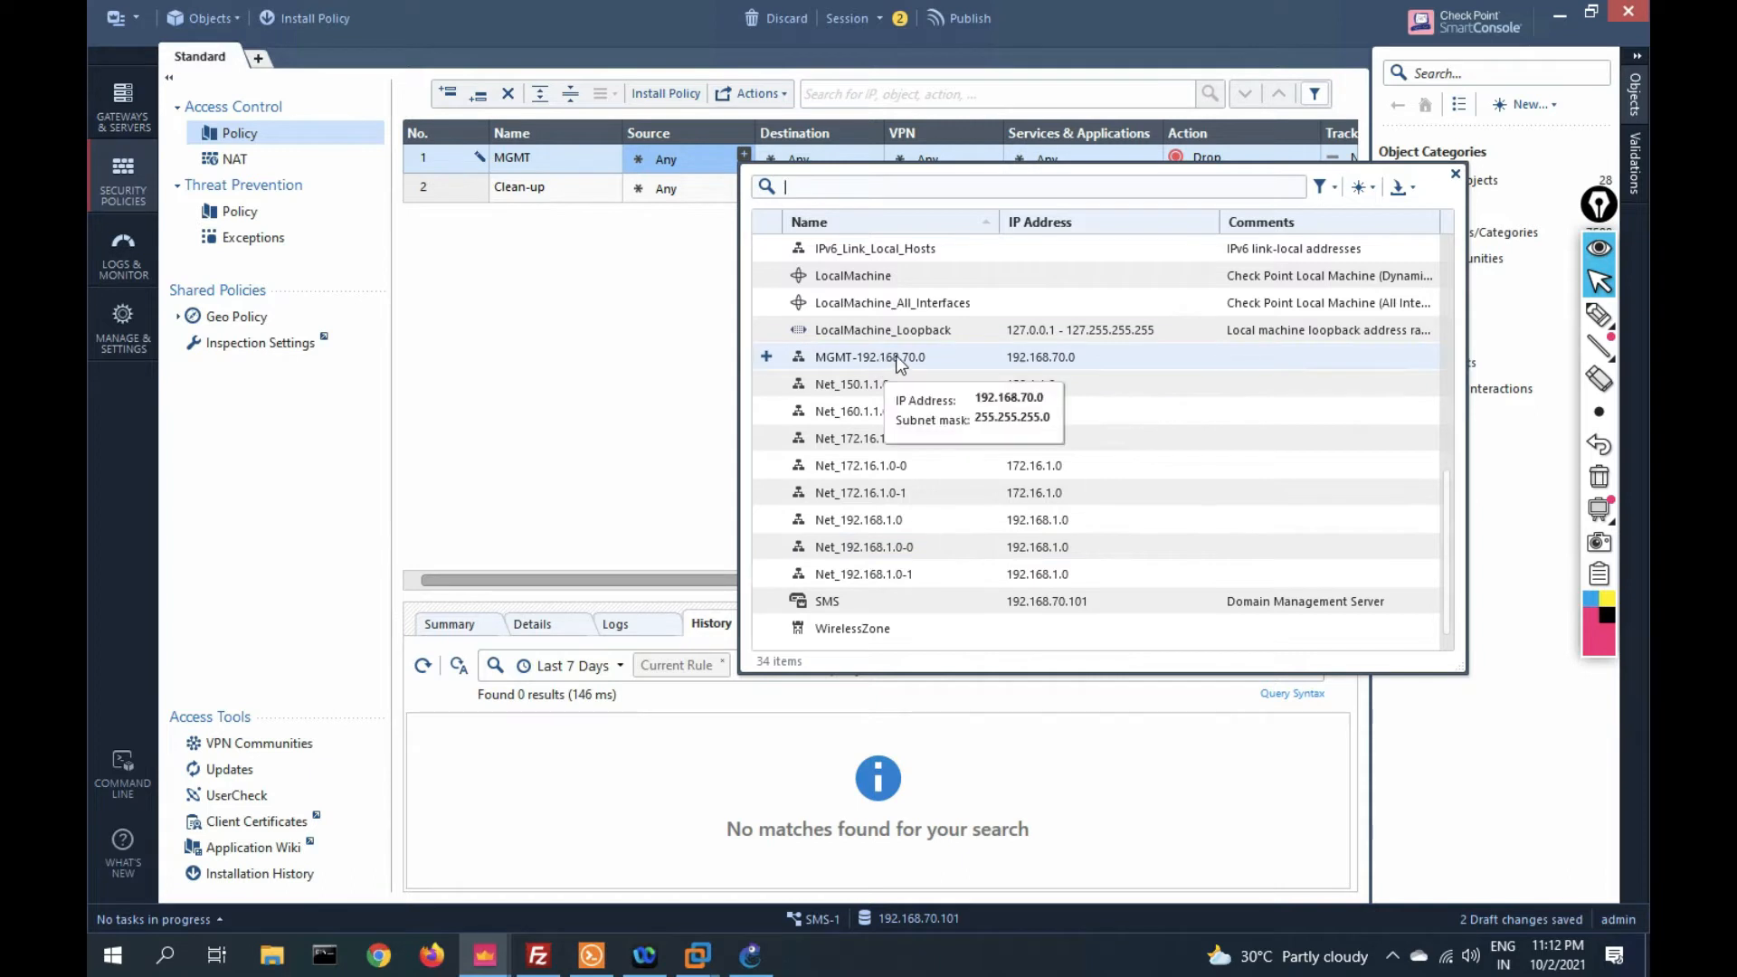
{"action": "left_click", "coordinate": [767, 356]}
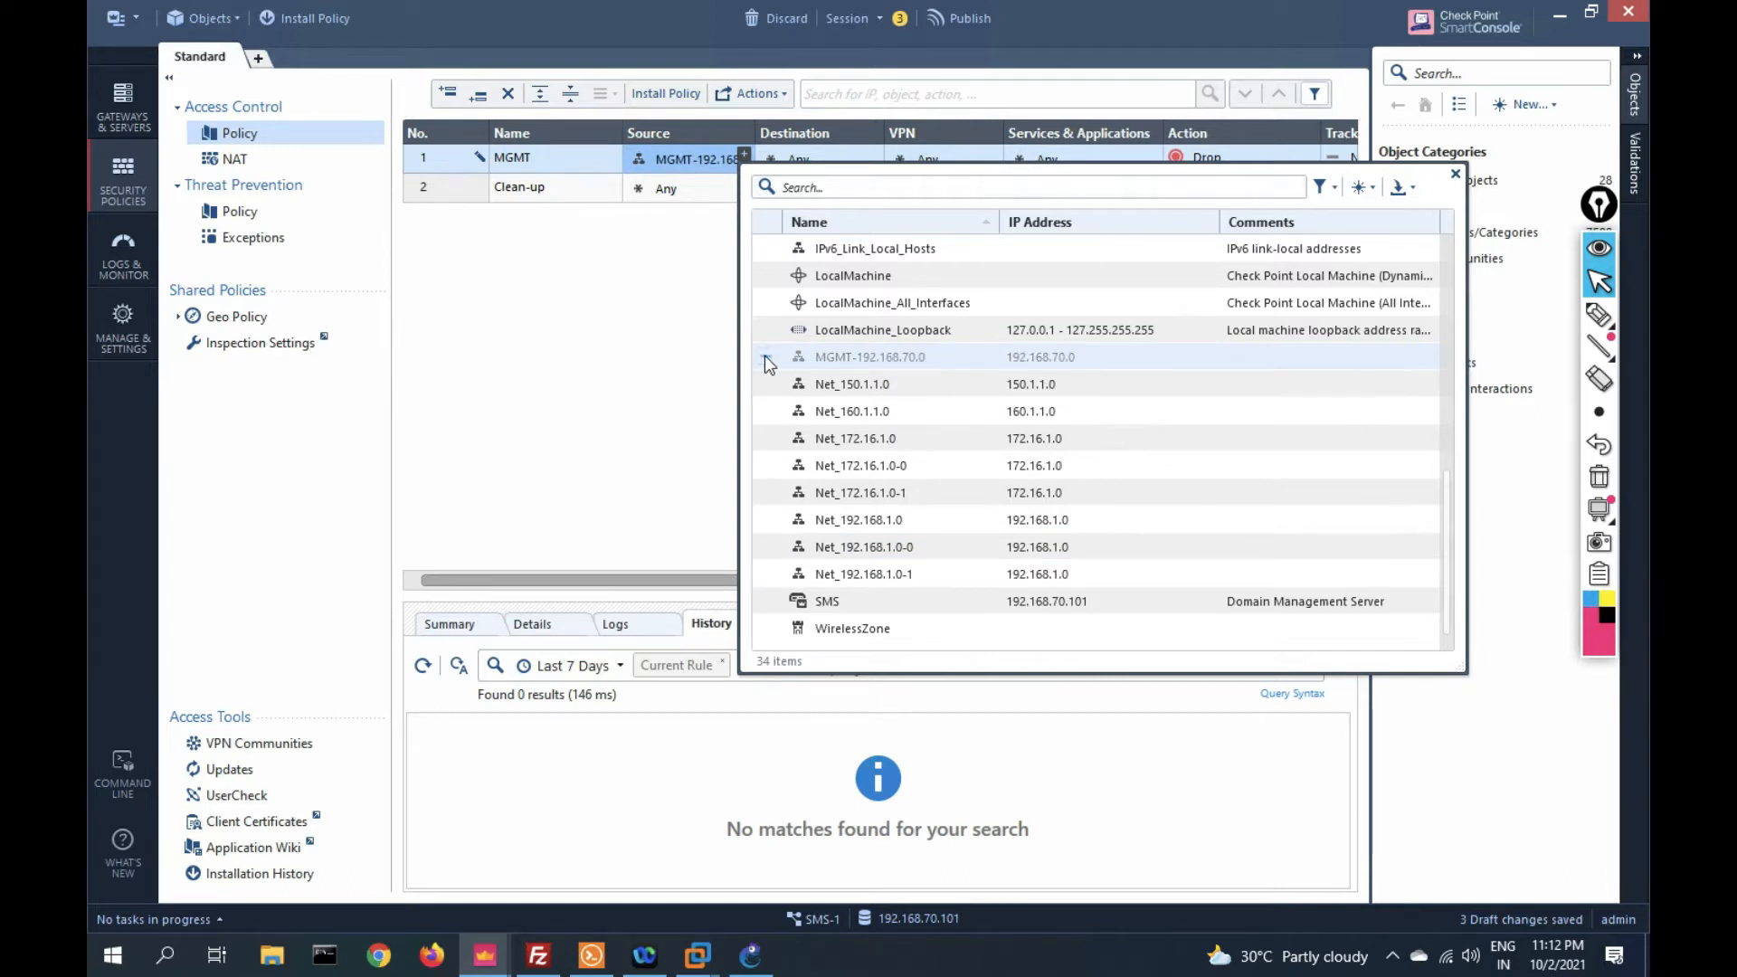
{"action": "left_click", "coordinate": [686, 314]}
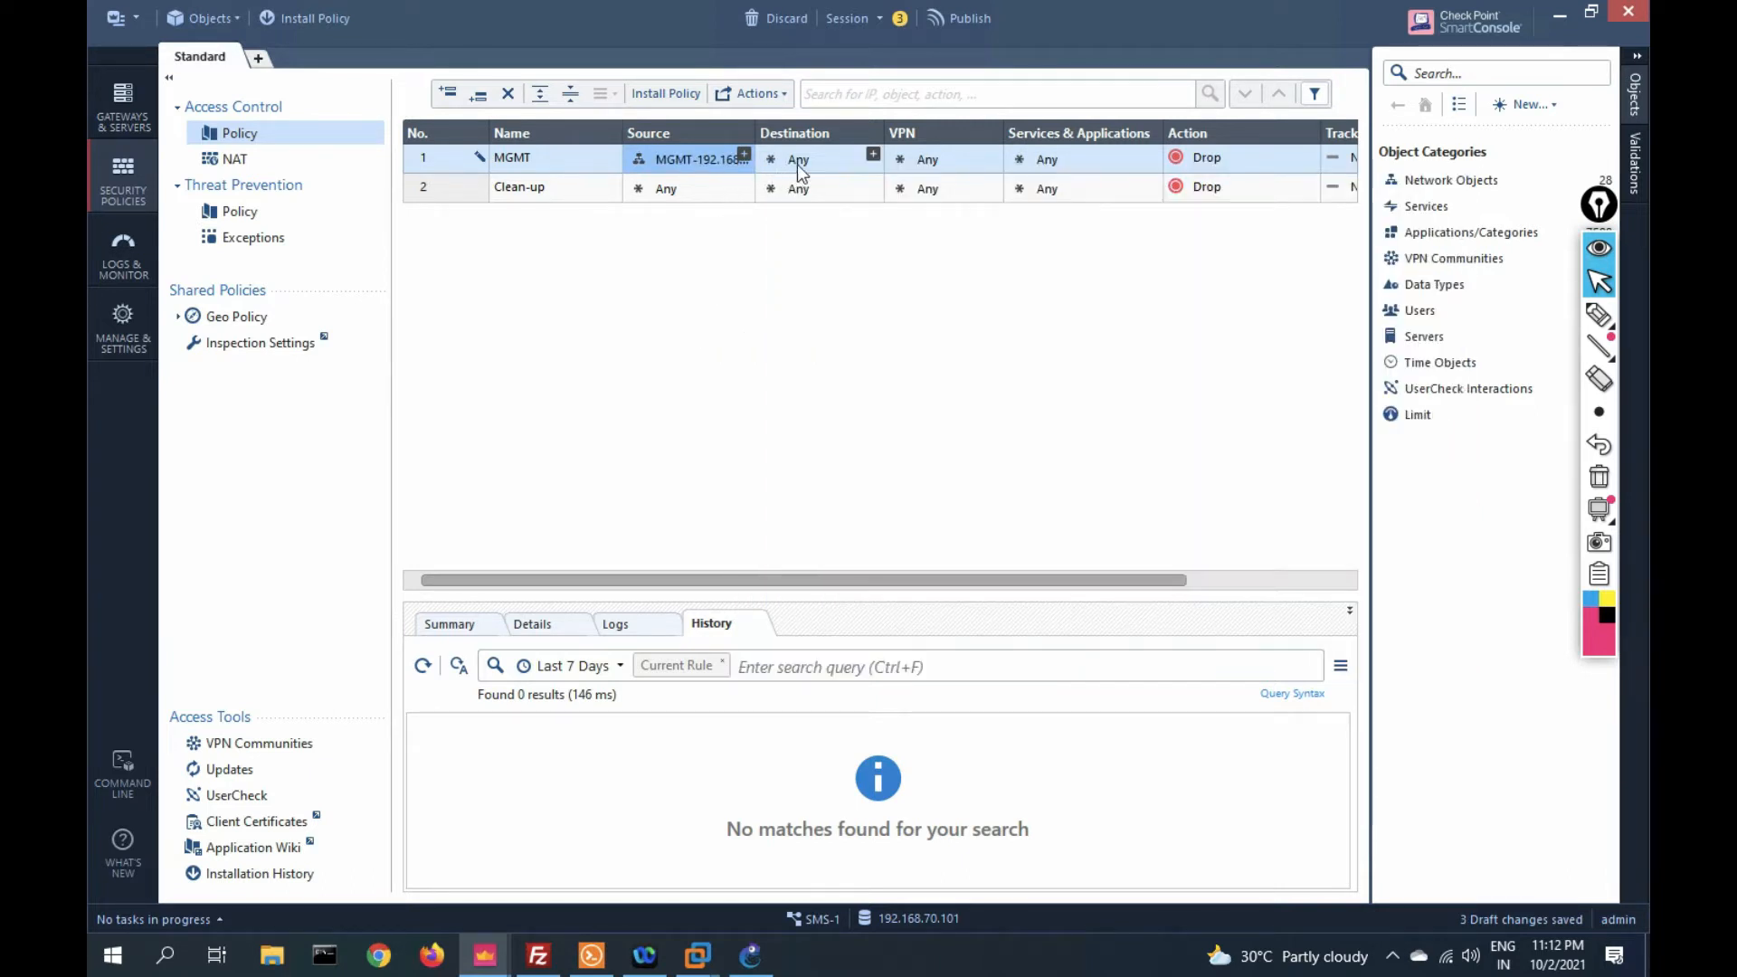
{"action": "left_click", "coordinate": [872, 155]}
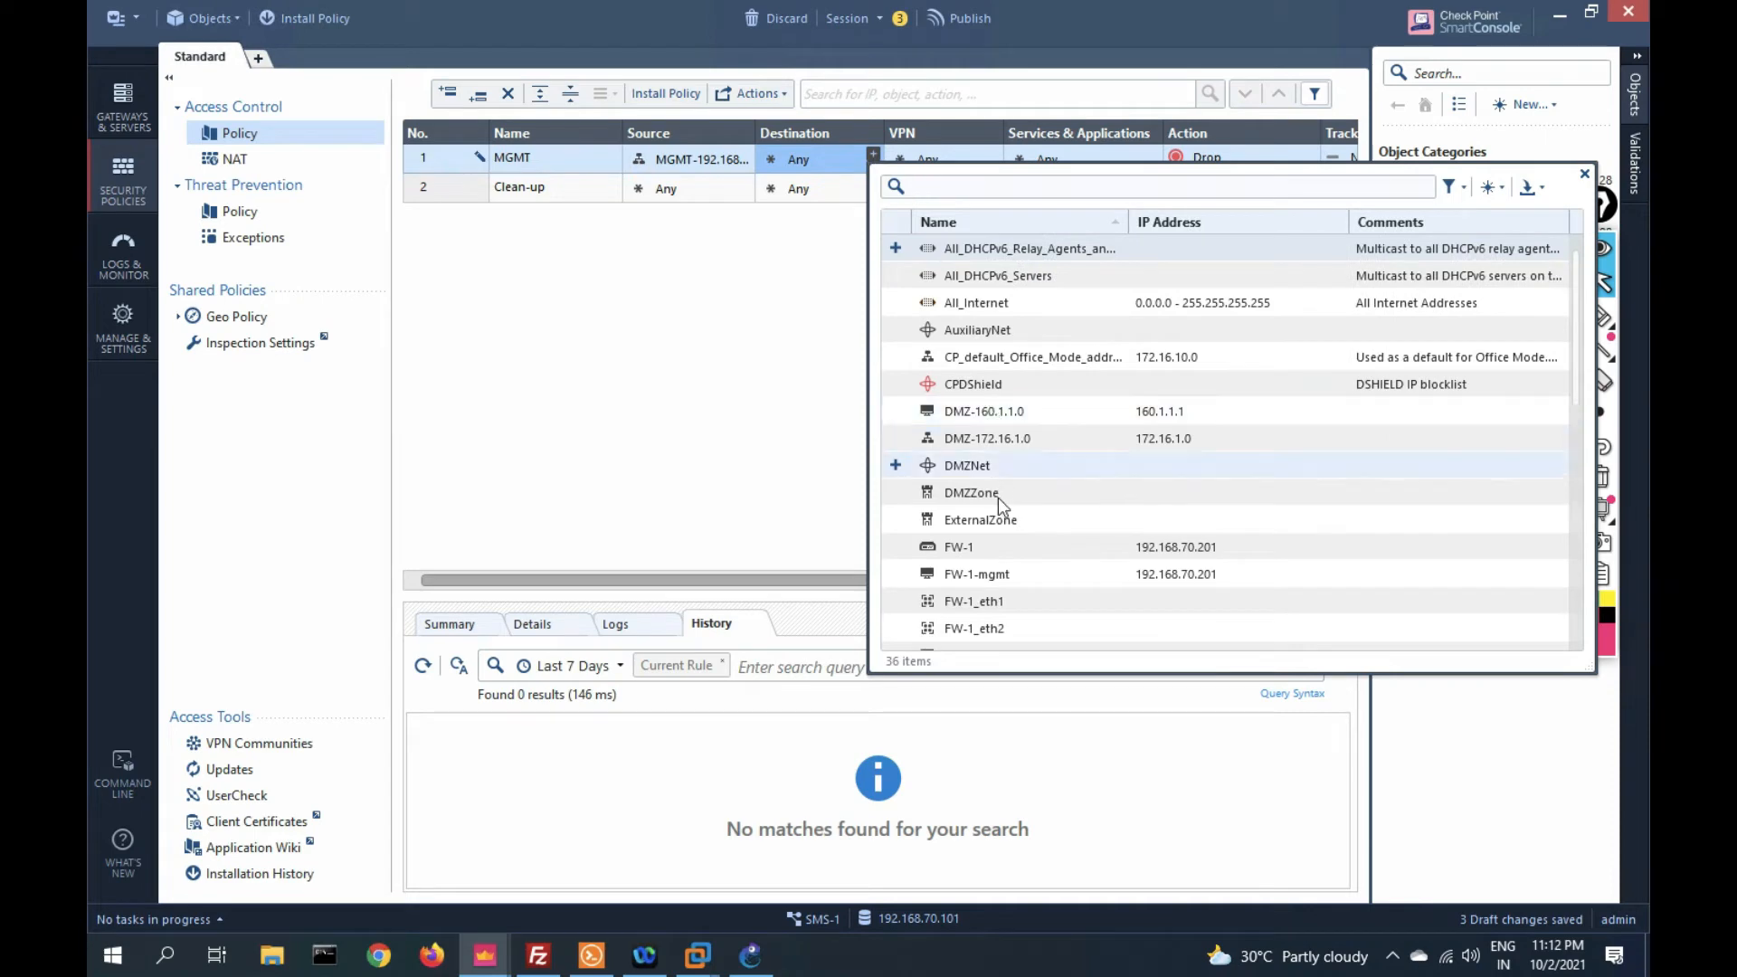
{"action": "left_click", "coordinate": [987, 547]}
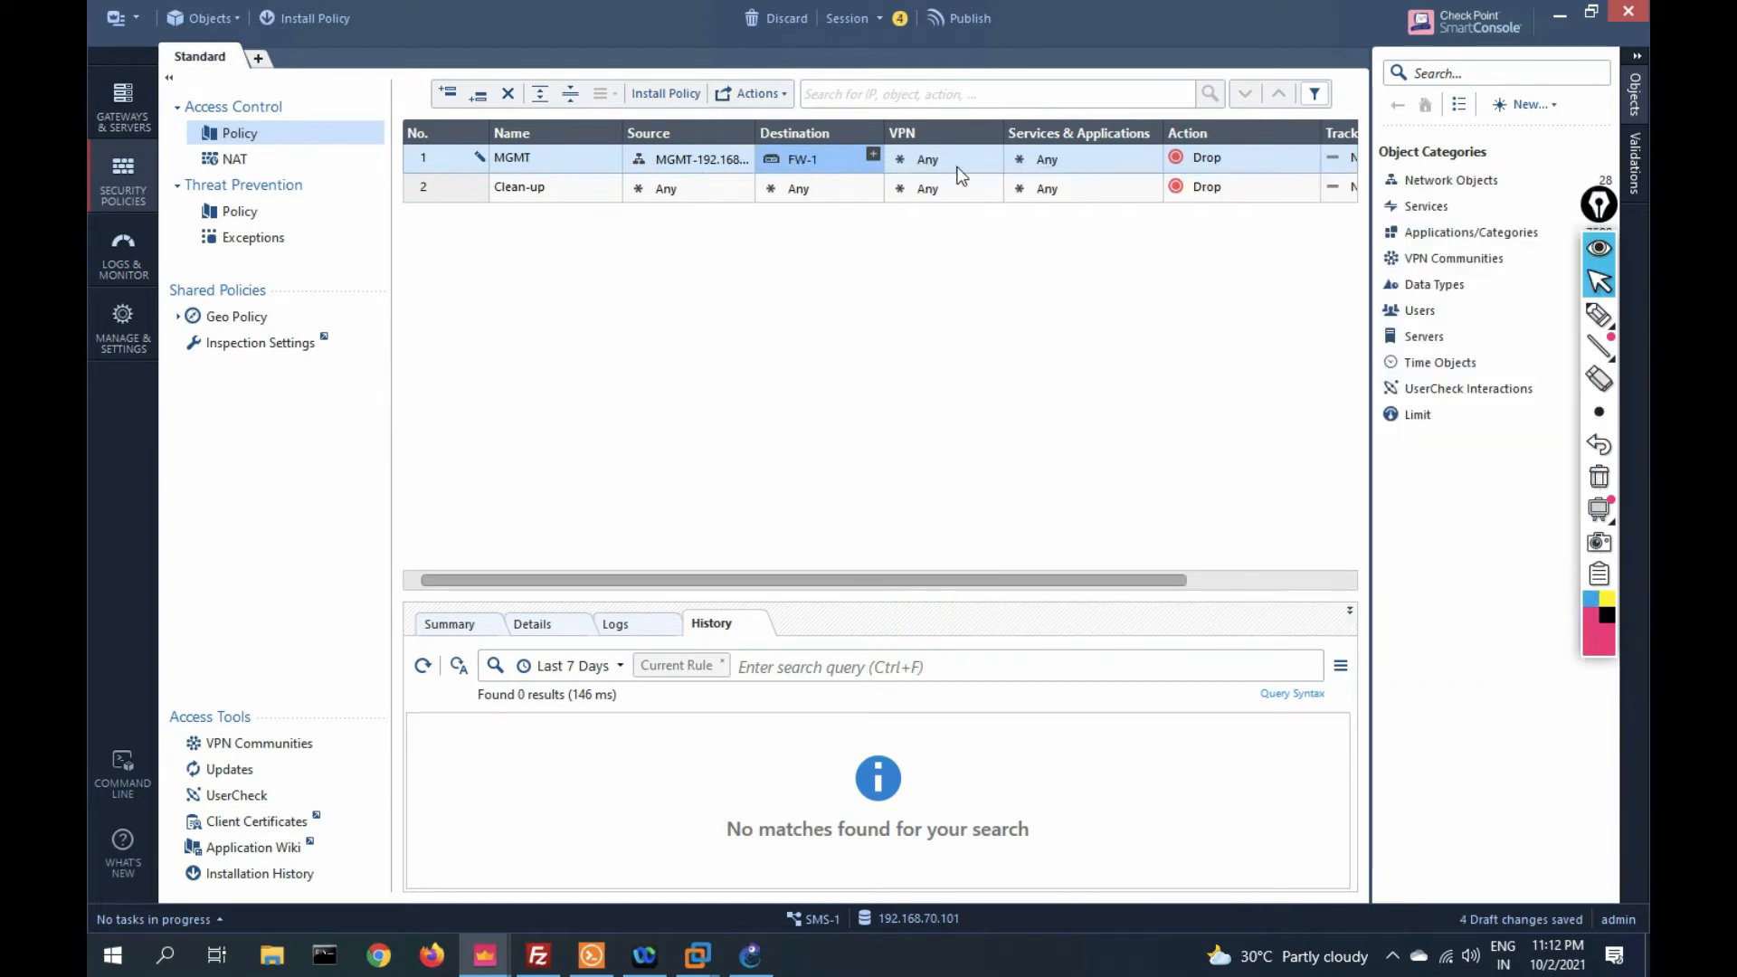
- Add the services ssh_version_2, ssh and https to the MGMT rule
{"action": "left_click", "coordinate": [1151, 155]}
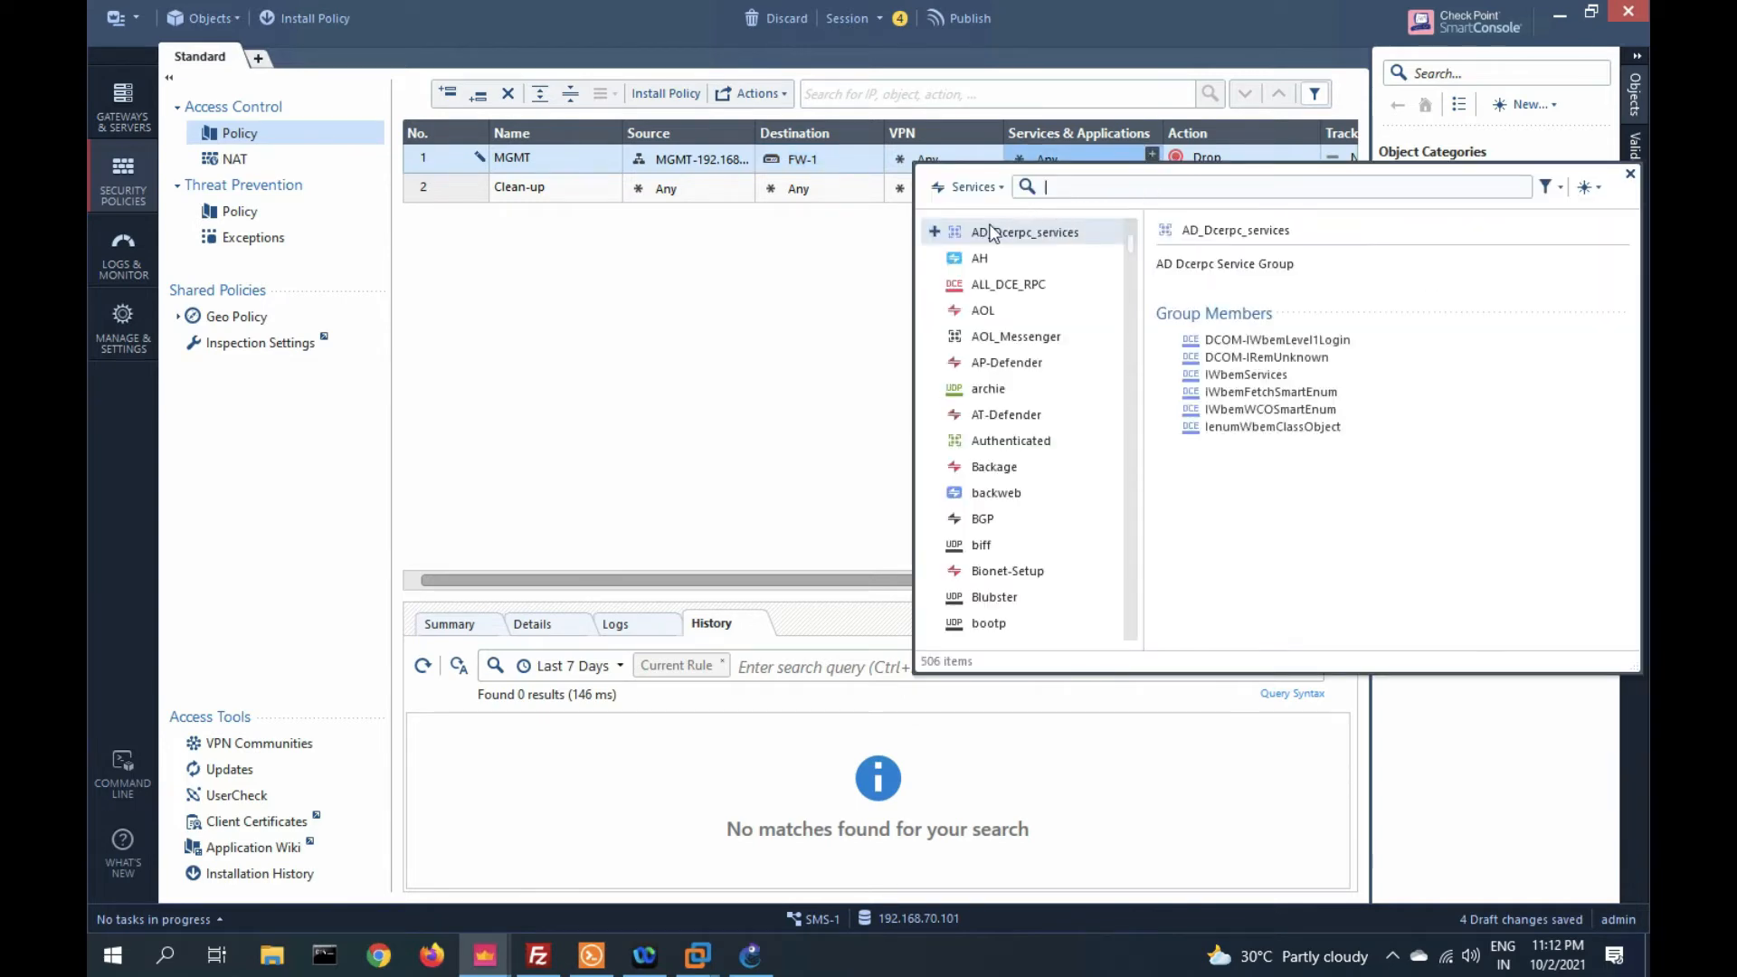
{"action": "type", "text": "ss"}
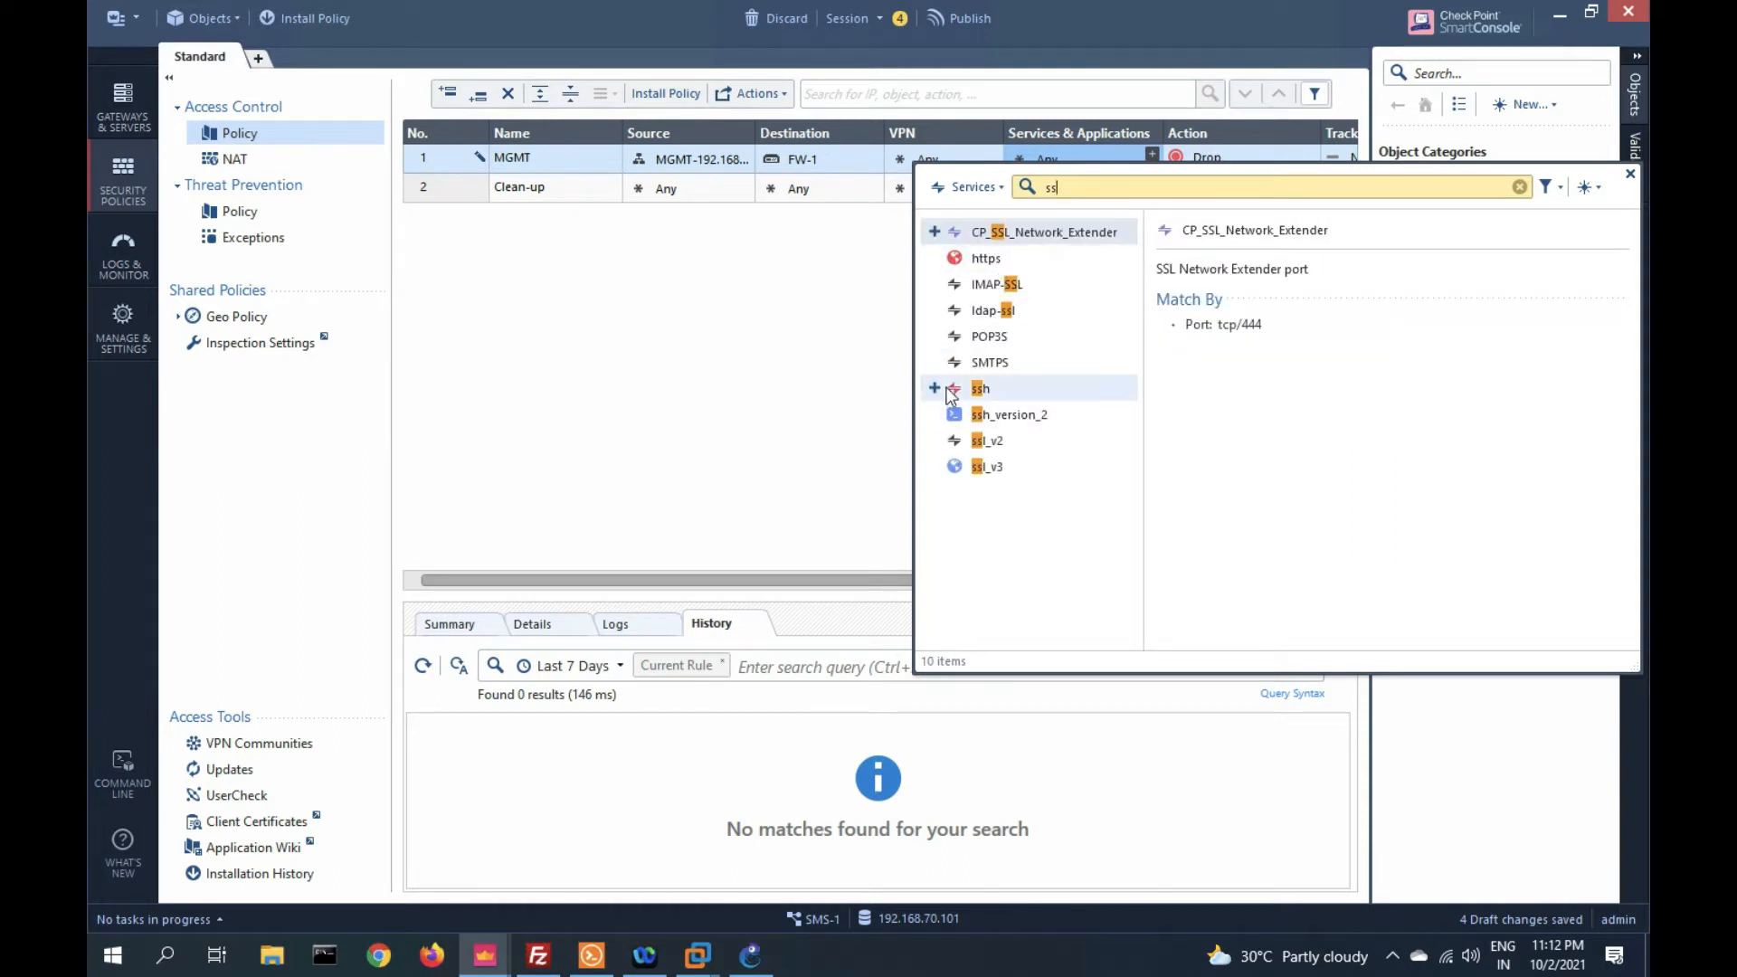
{"action": "left_click", "coordinate": [935, 415]}
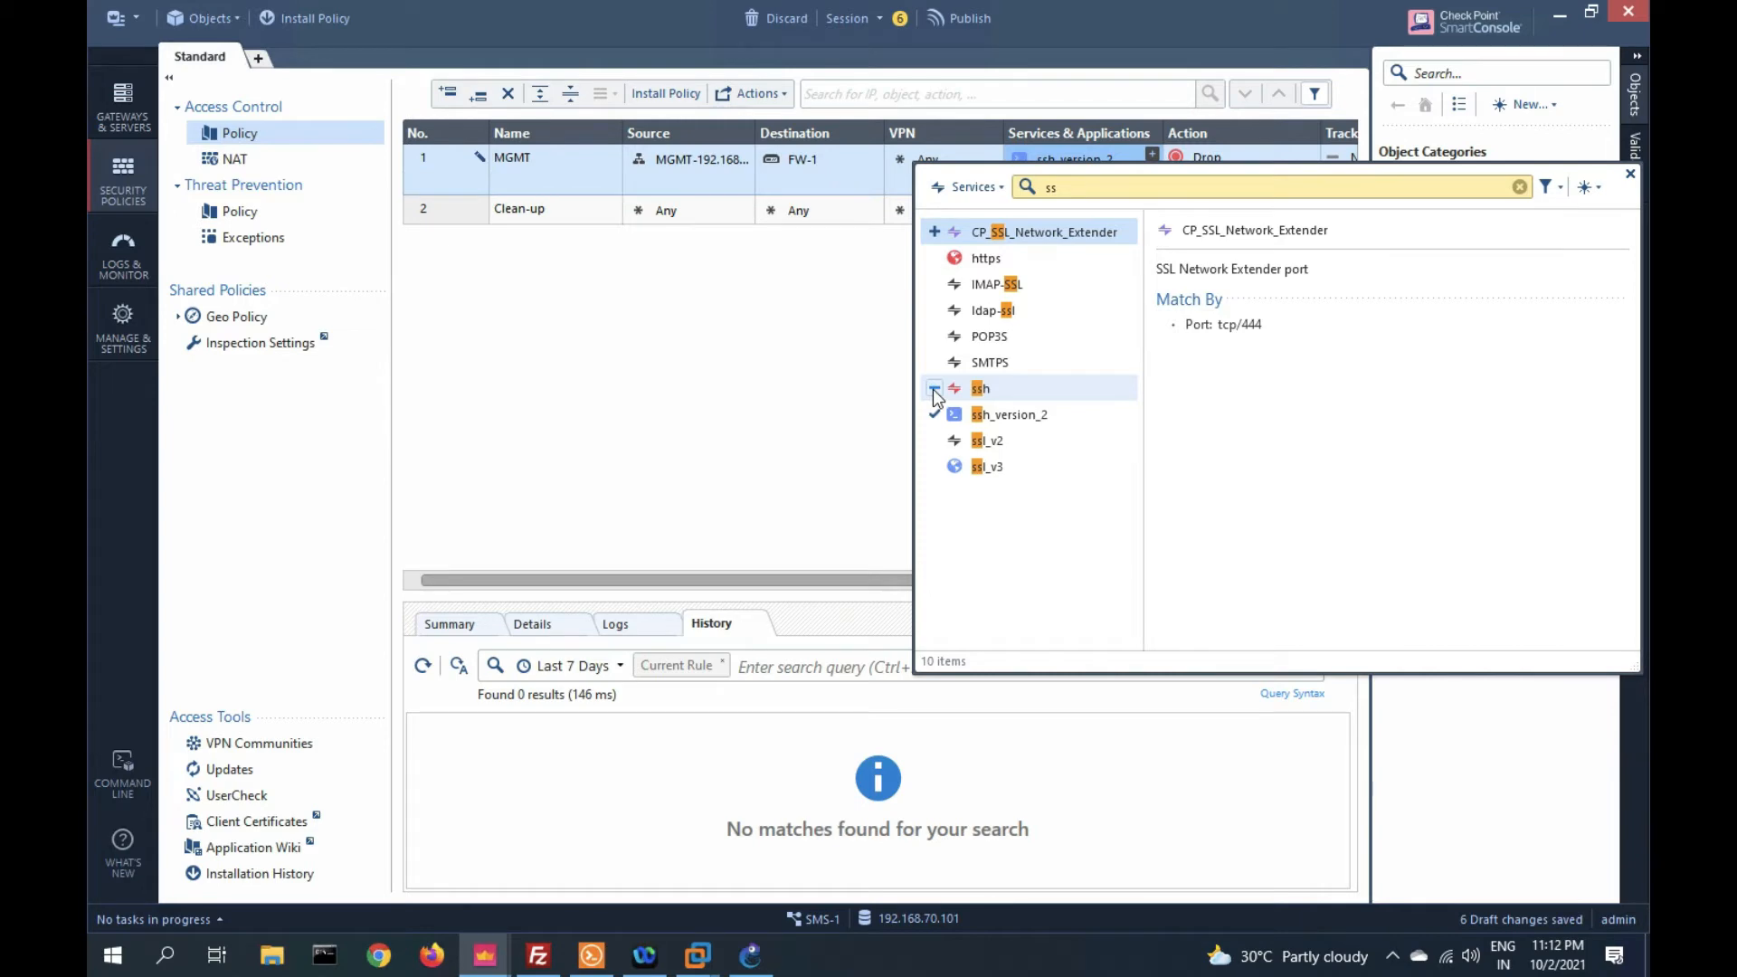
{"action": "left_click", "coordinate": [934, 389]}
{"action": "left_click", "coordinate": [1092, 193]}
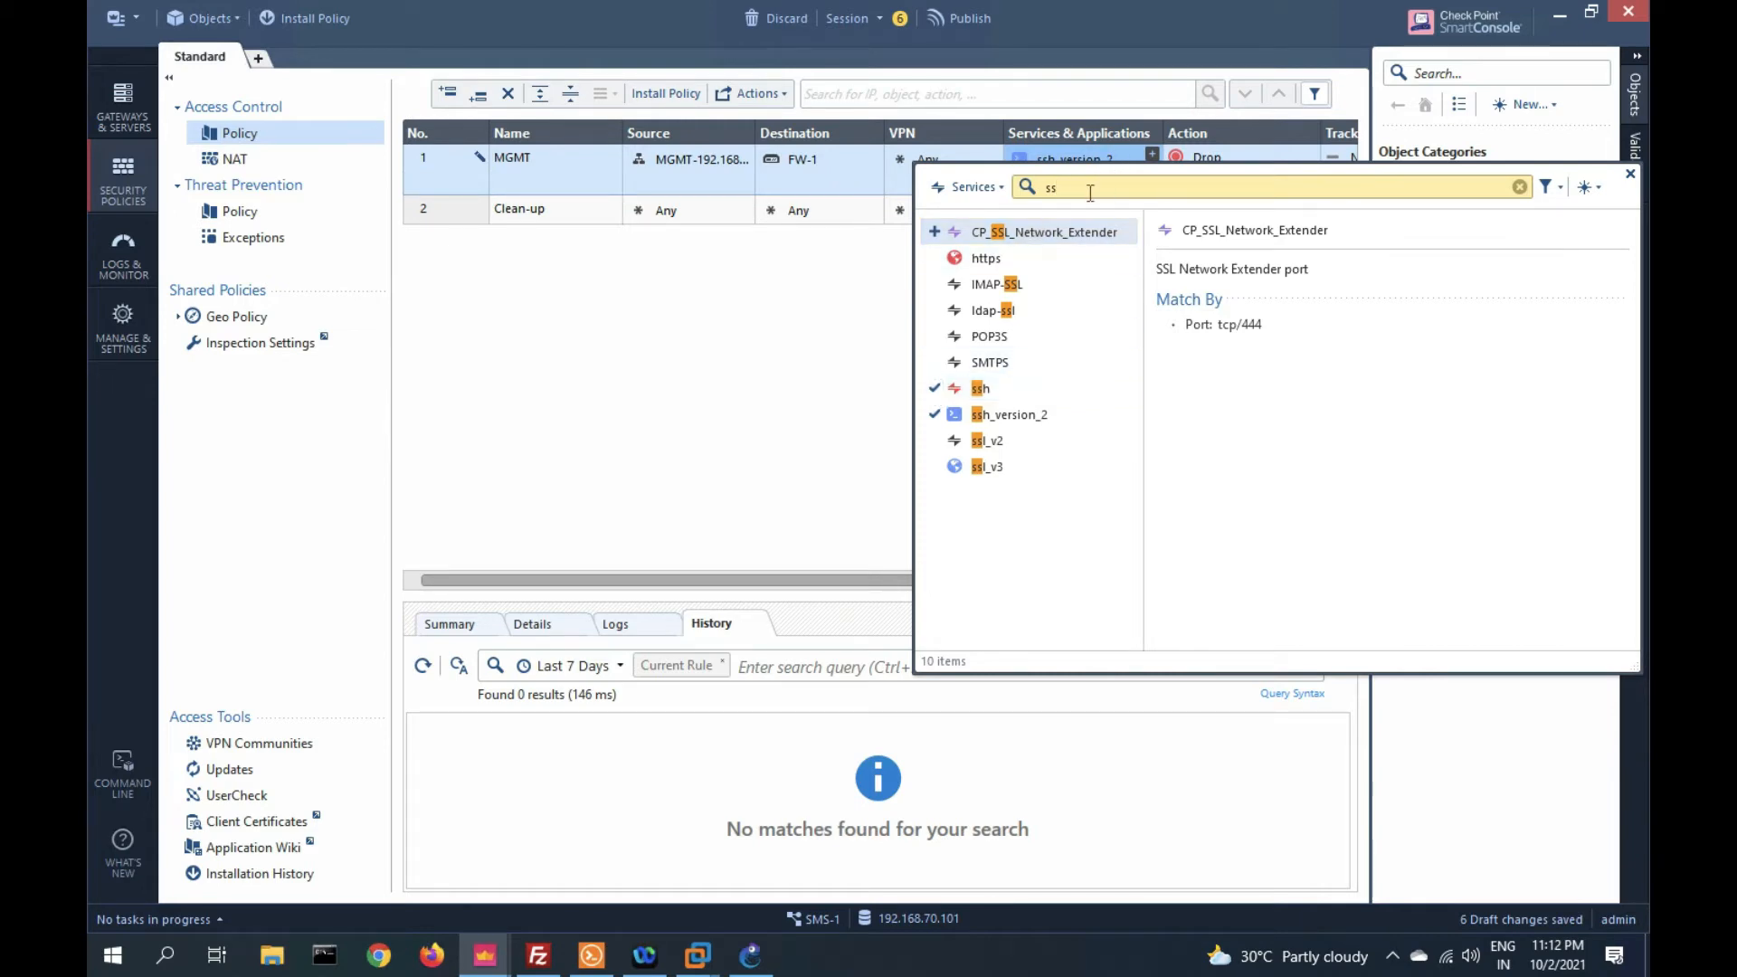
{"action": "key", "text": "BackSpace"}
{"action": "key", "text": "BackSpace"}
{"action": "type", "text": "htt"}
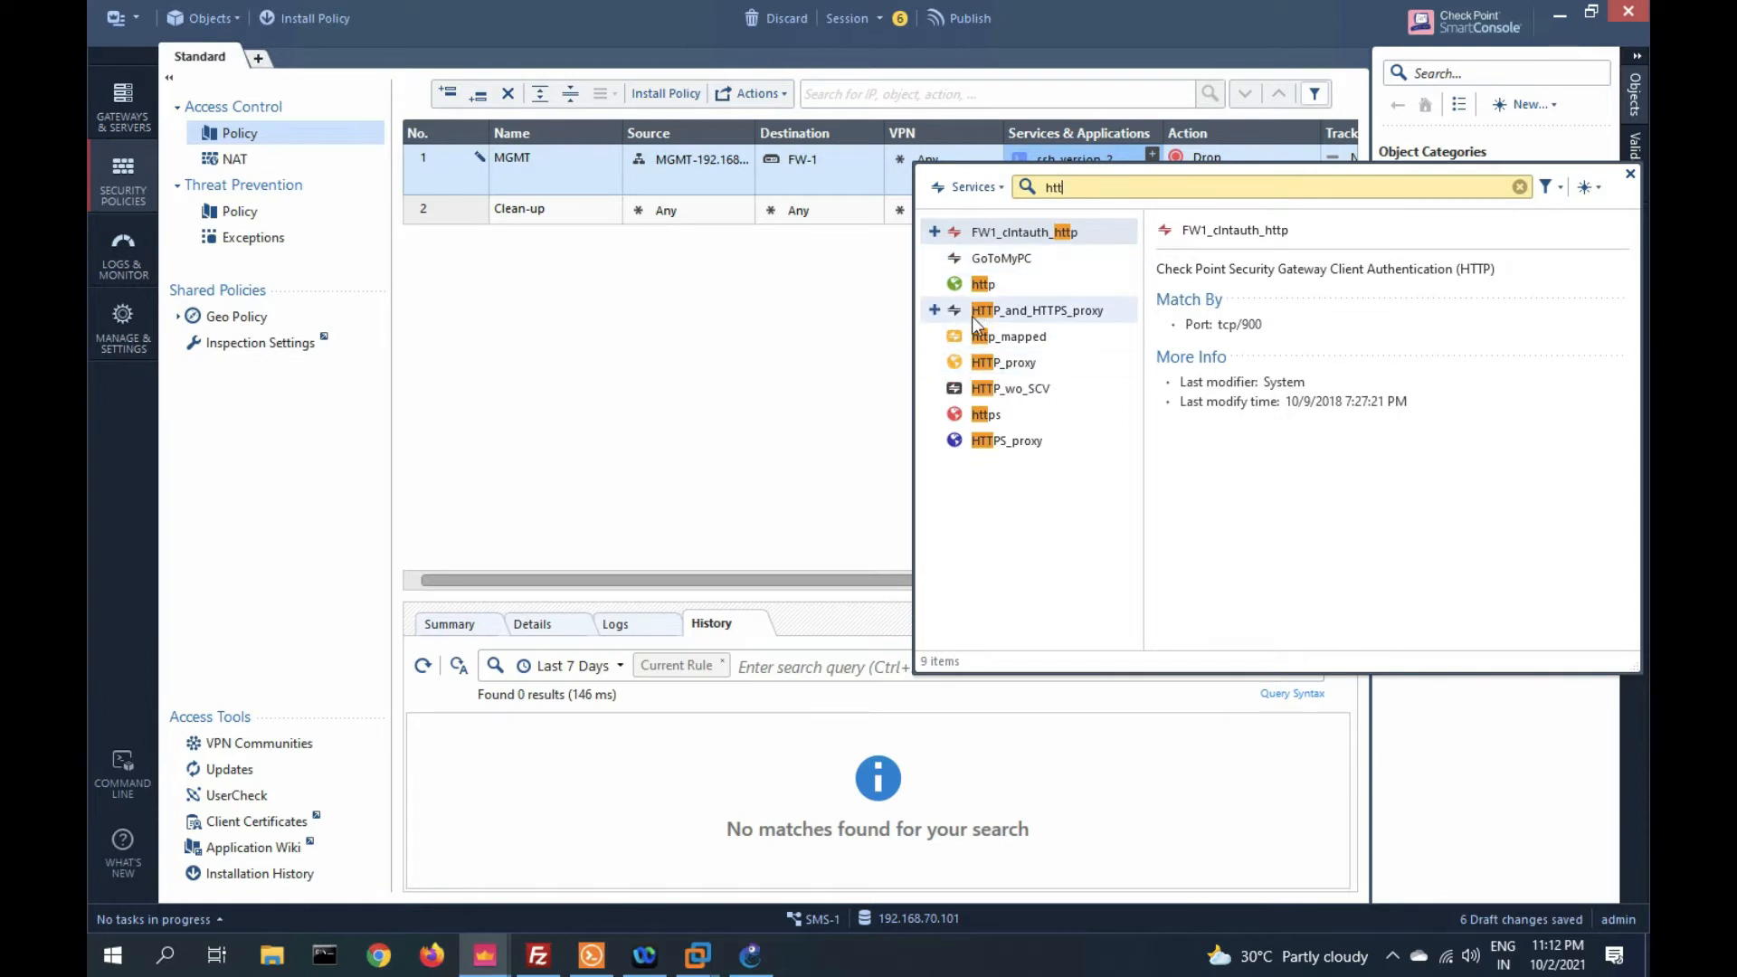
{"action": "left_click", "coordinate": [933, 416]}
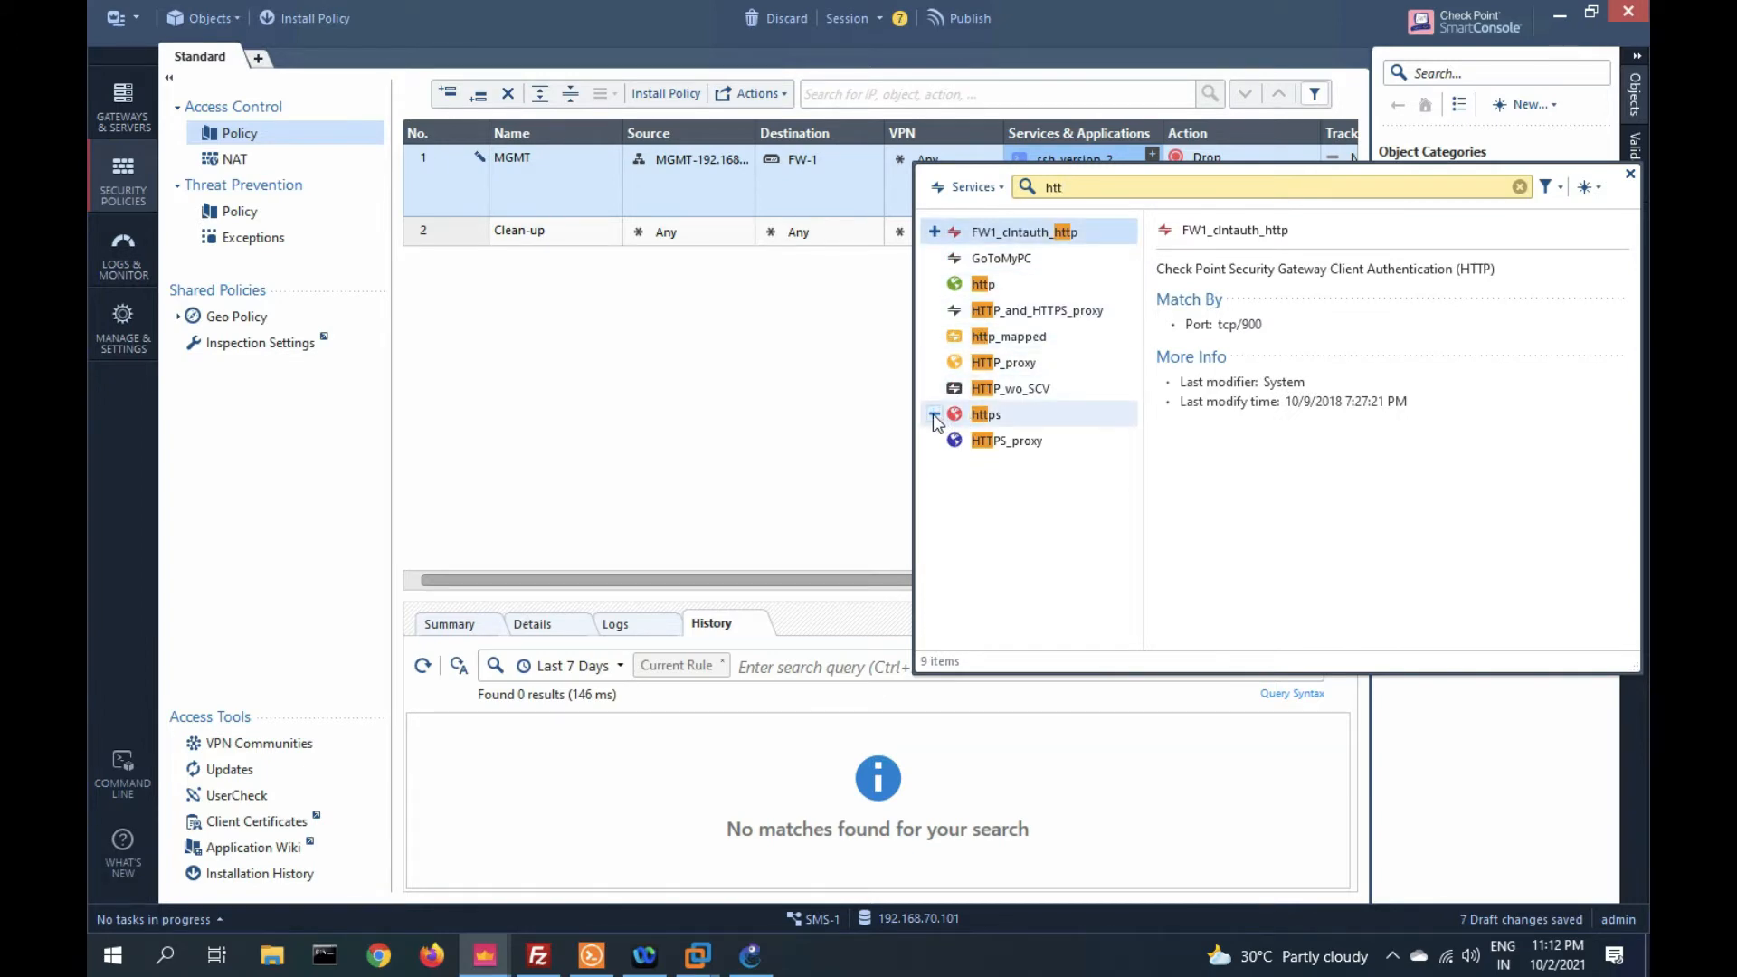
{"action": "left_click", "coordinate": [869, 389]}
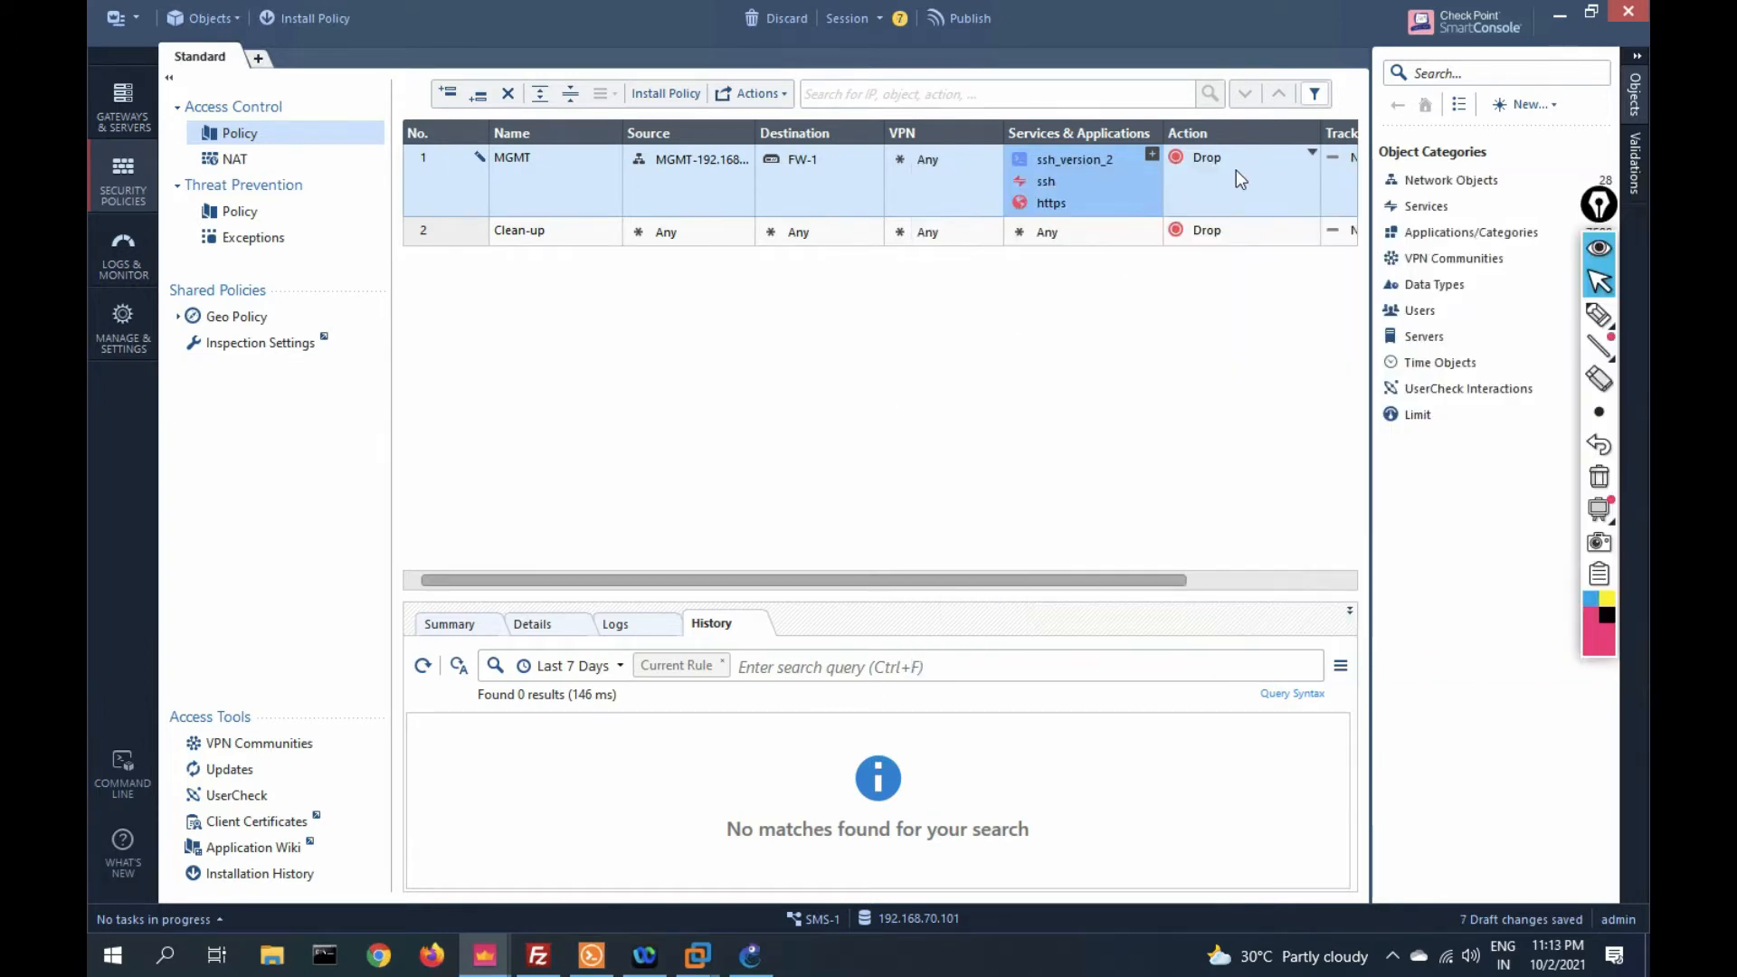
- Set the MGMT rule's action to Accept and its tracking to Log
{"action": "left_click", "coordinate": [1312, 152]}
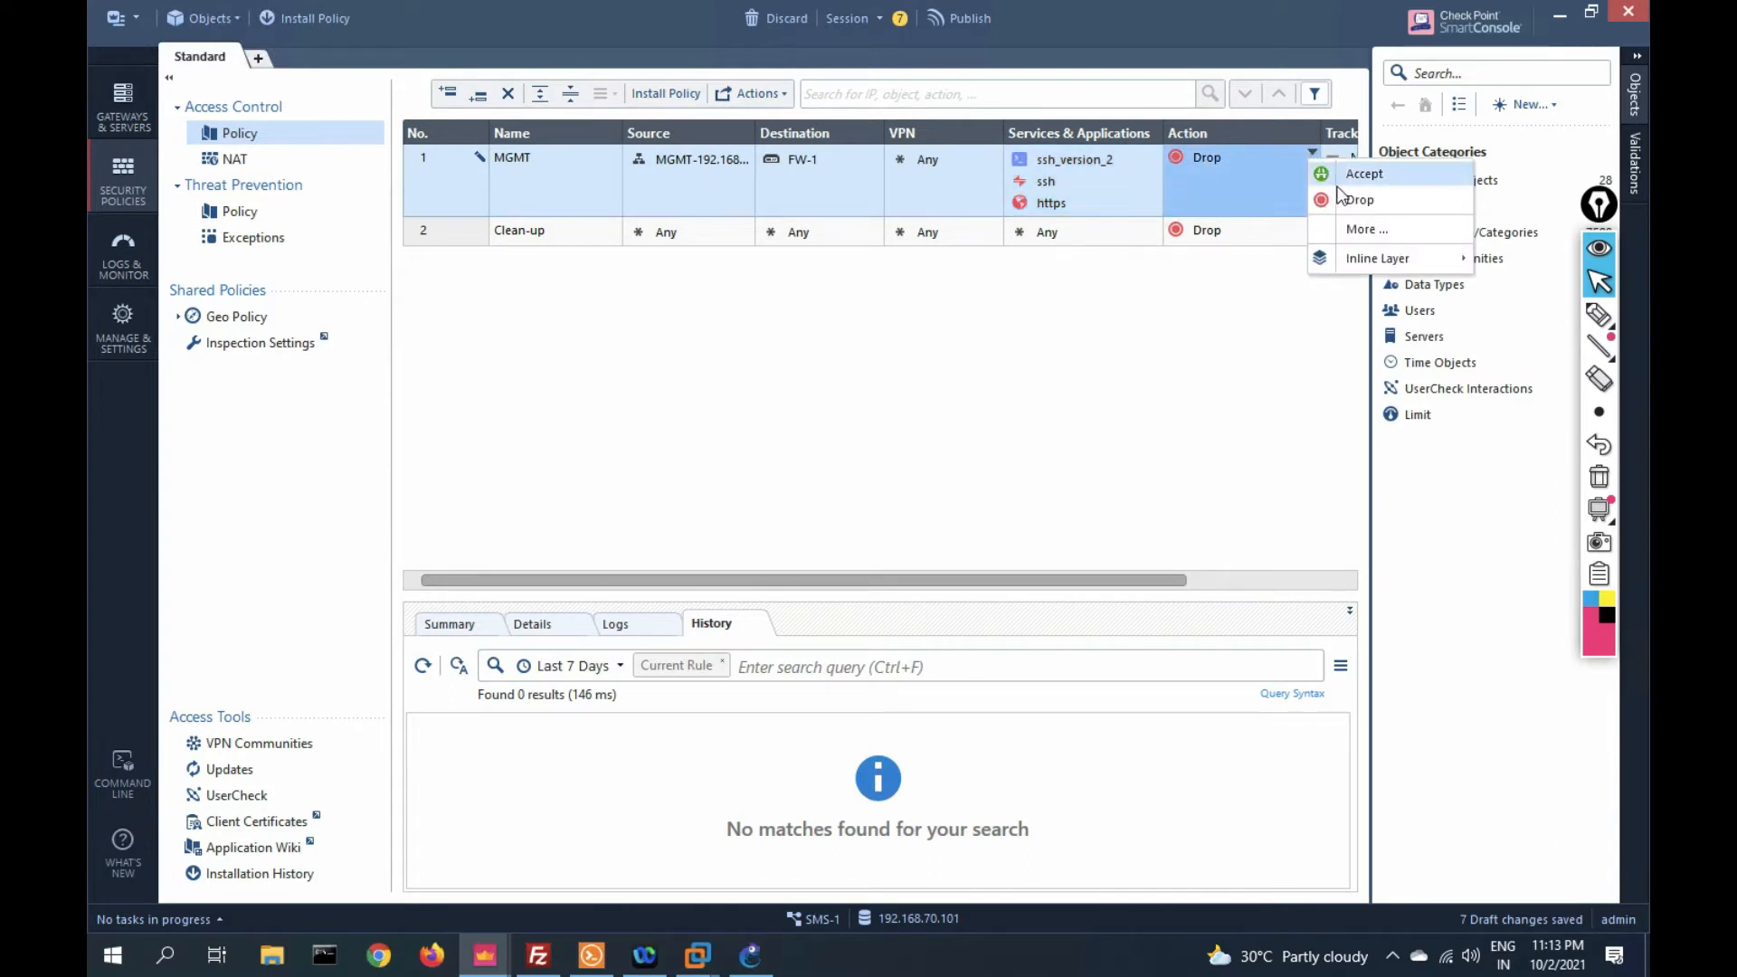
{"action": "left_click", "coordinate": [1348, 174]}
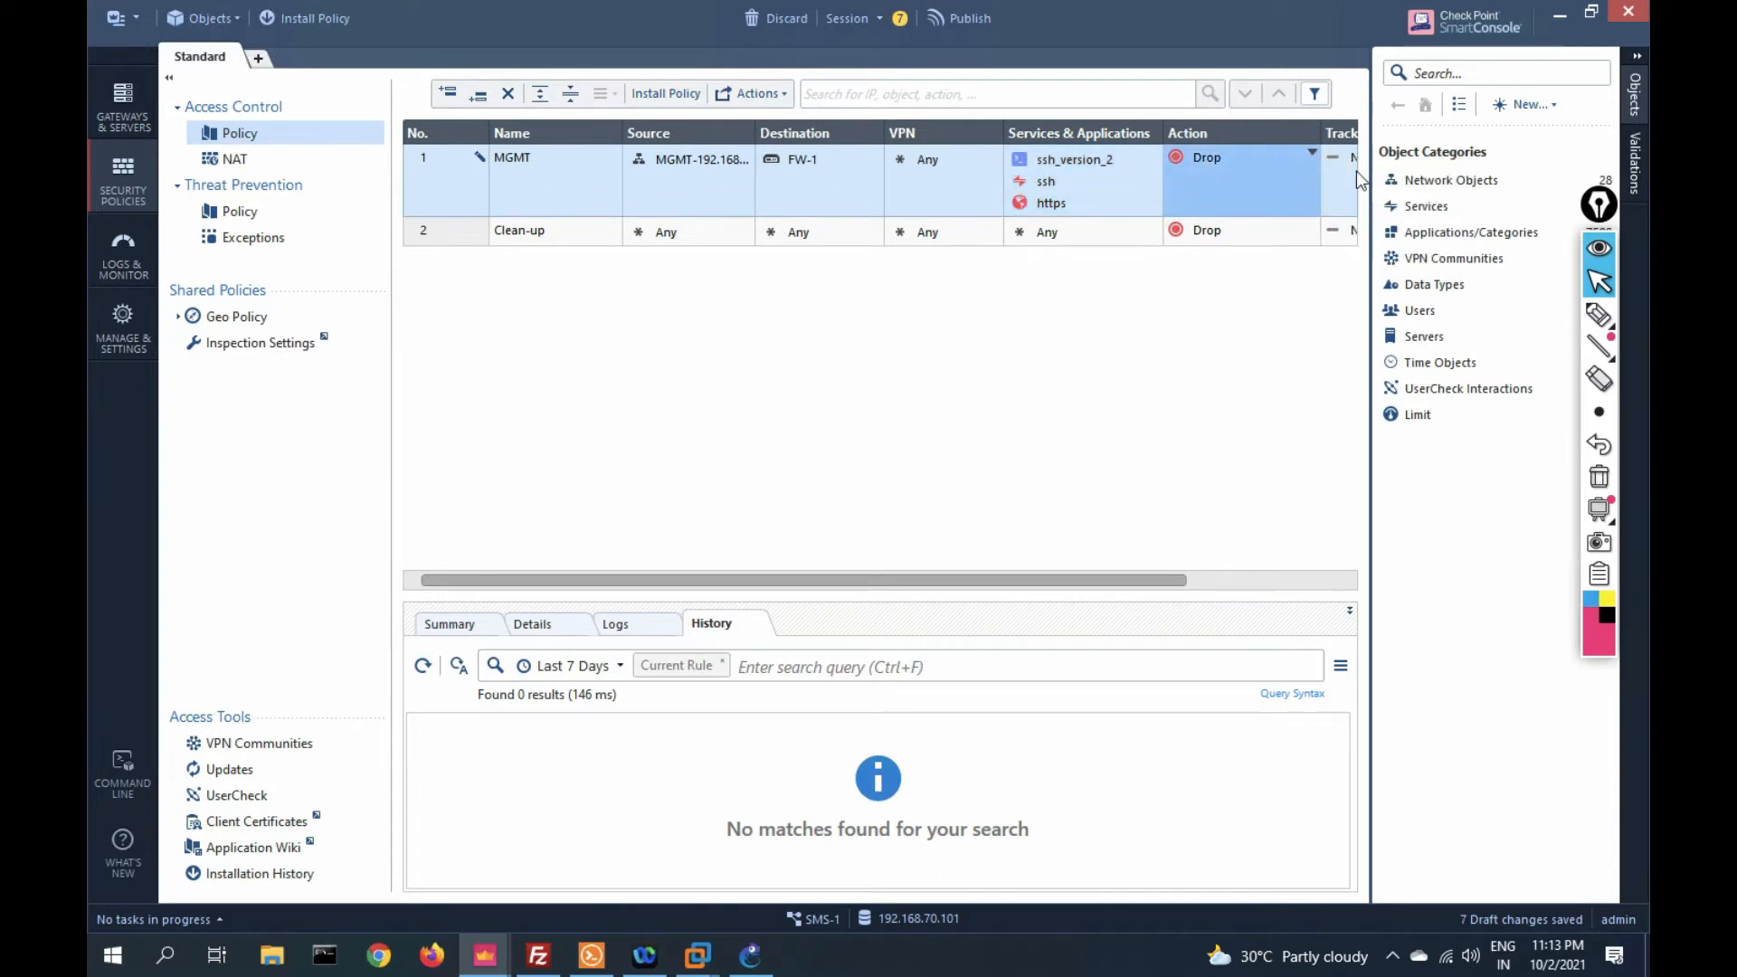
{"action": "left_click_drag", "start_coordinate": [1085, 584], "coordinate": [1199, 584]}
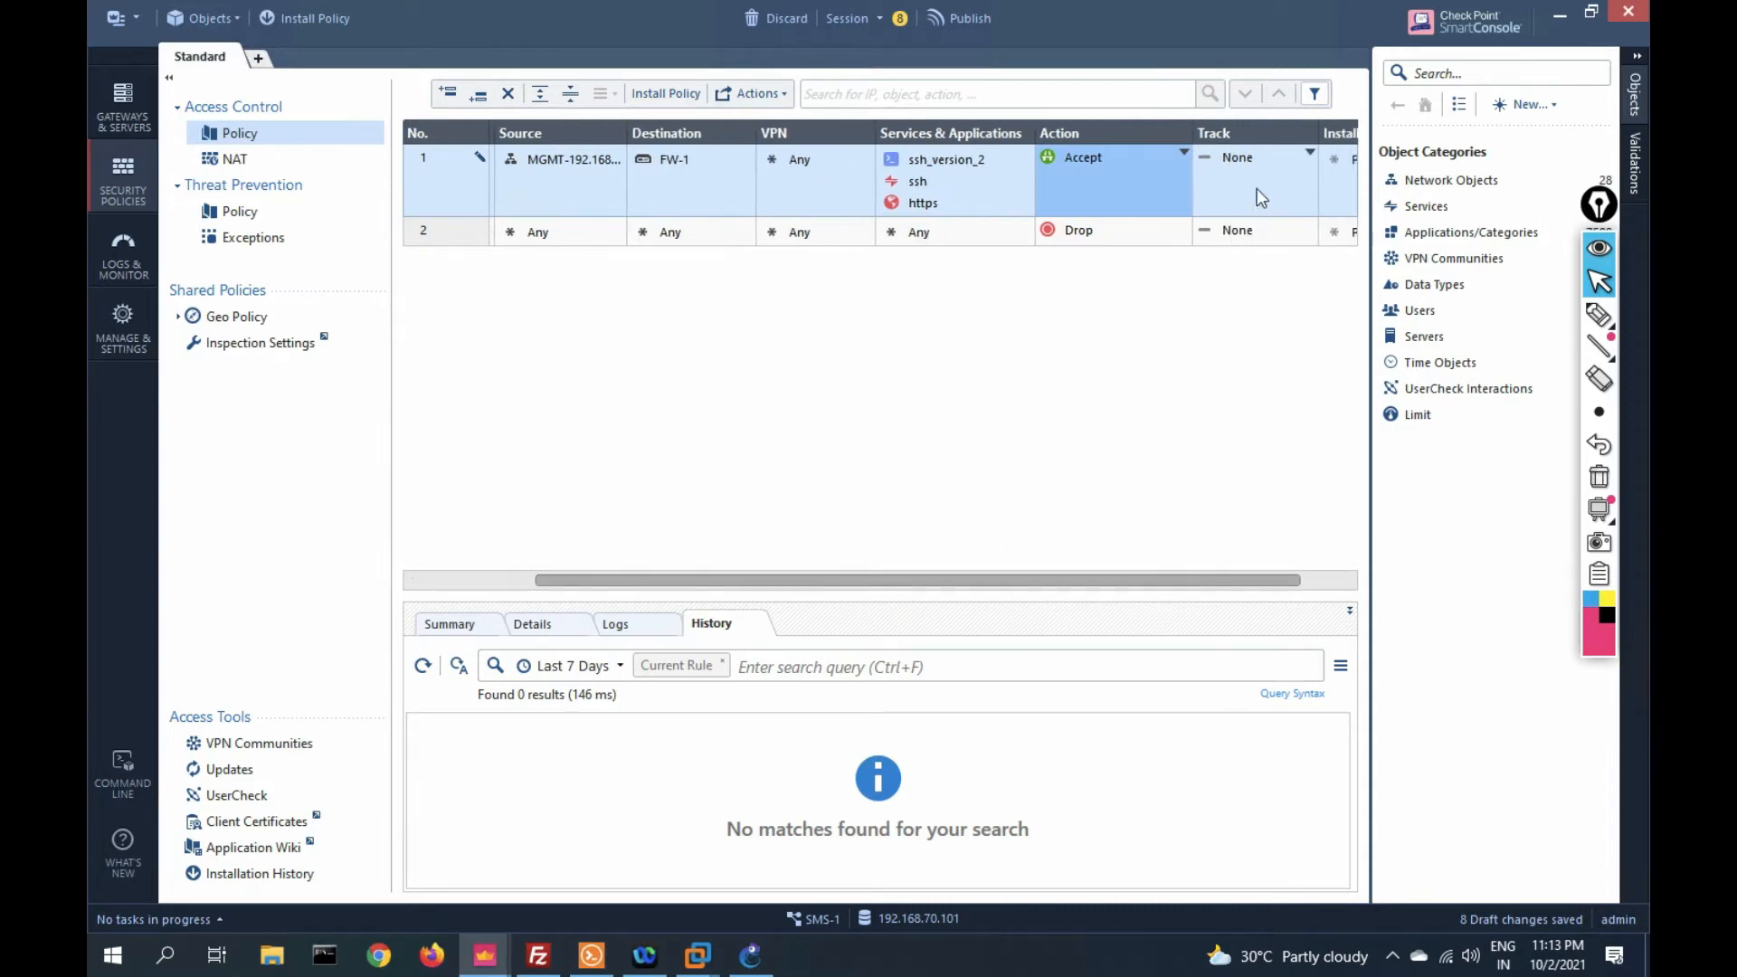
{"action": "left_click", "coordinate": [1310, 152]}
{"action": "left_click", "coordinate": [1343, 201]}
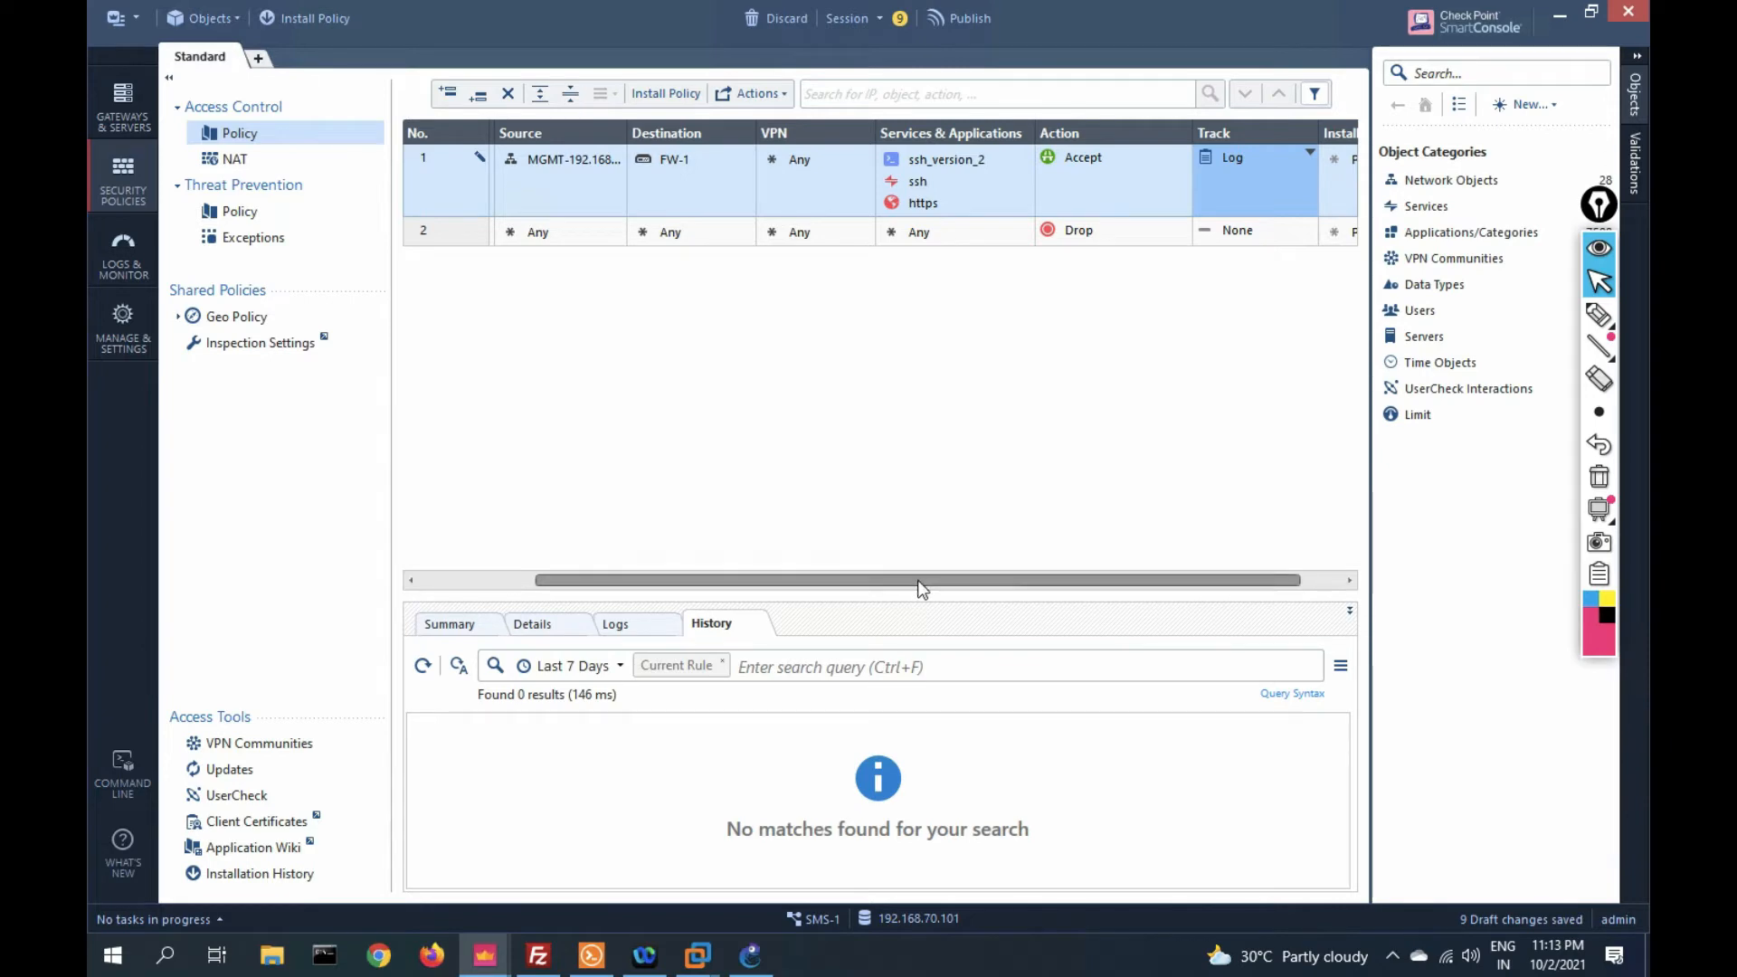
- Widen the rule base's Source column to fit the full network object name
{"action": "left_click_drag", "start_coordinate": [908, 583], "coordinate": [532, 594]}
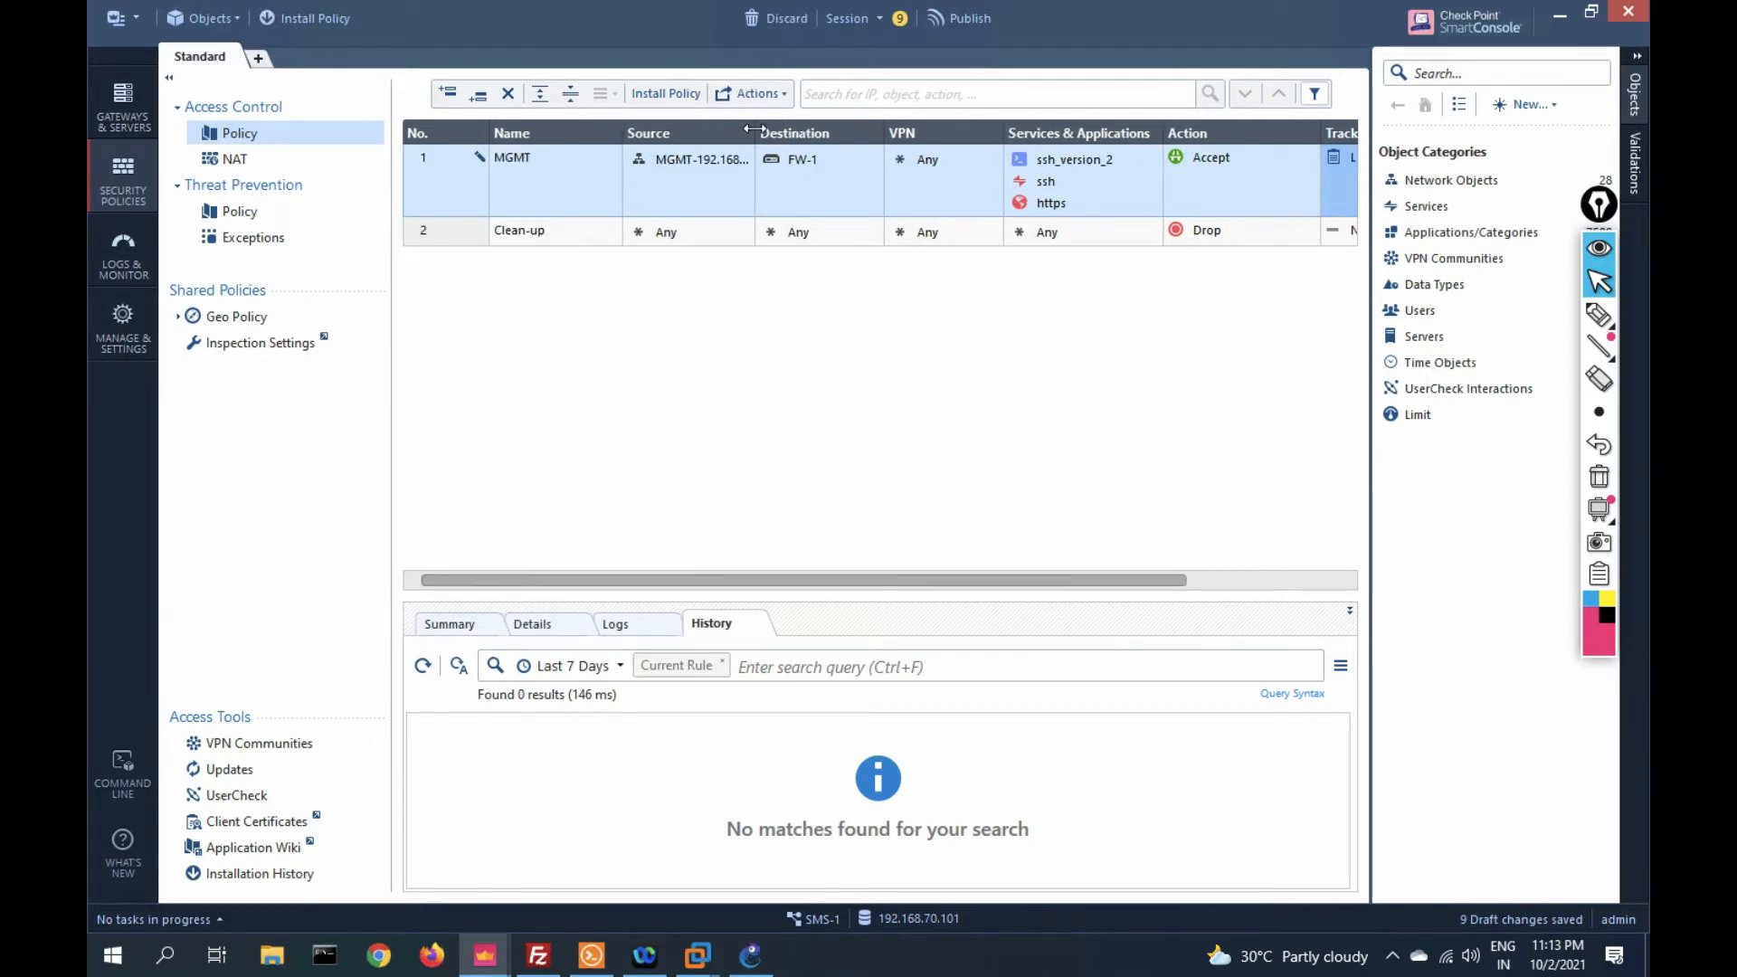
{"action": "left_click_drag", "start_coordinate": [772, 129], "coordinate": [788, 129]}
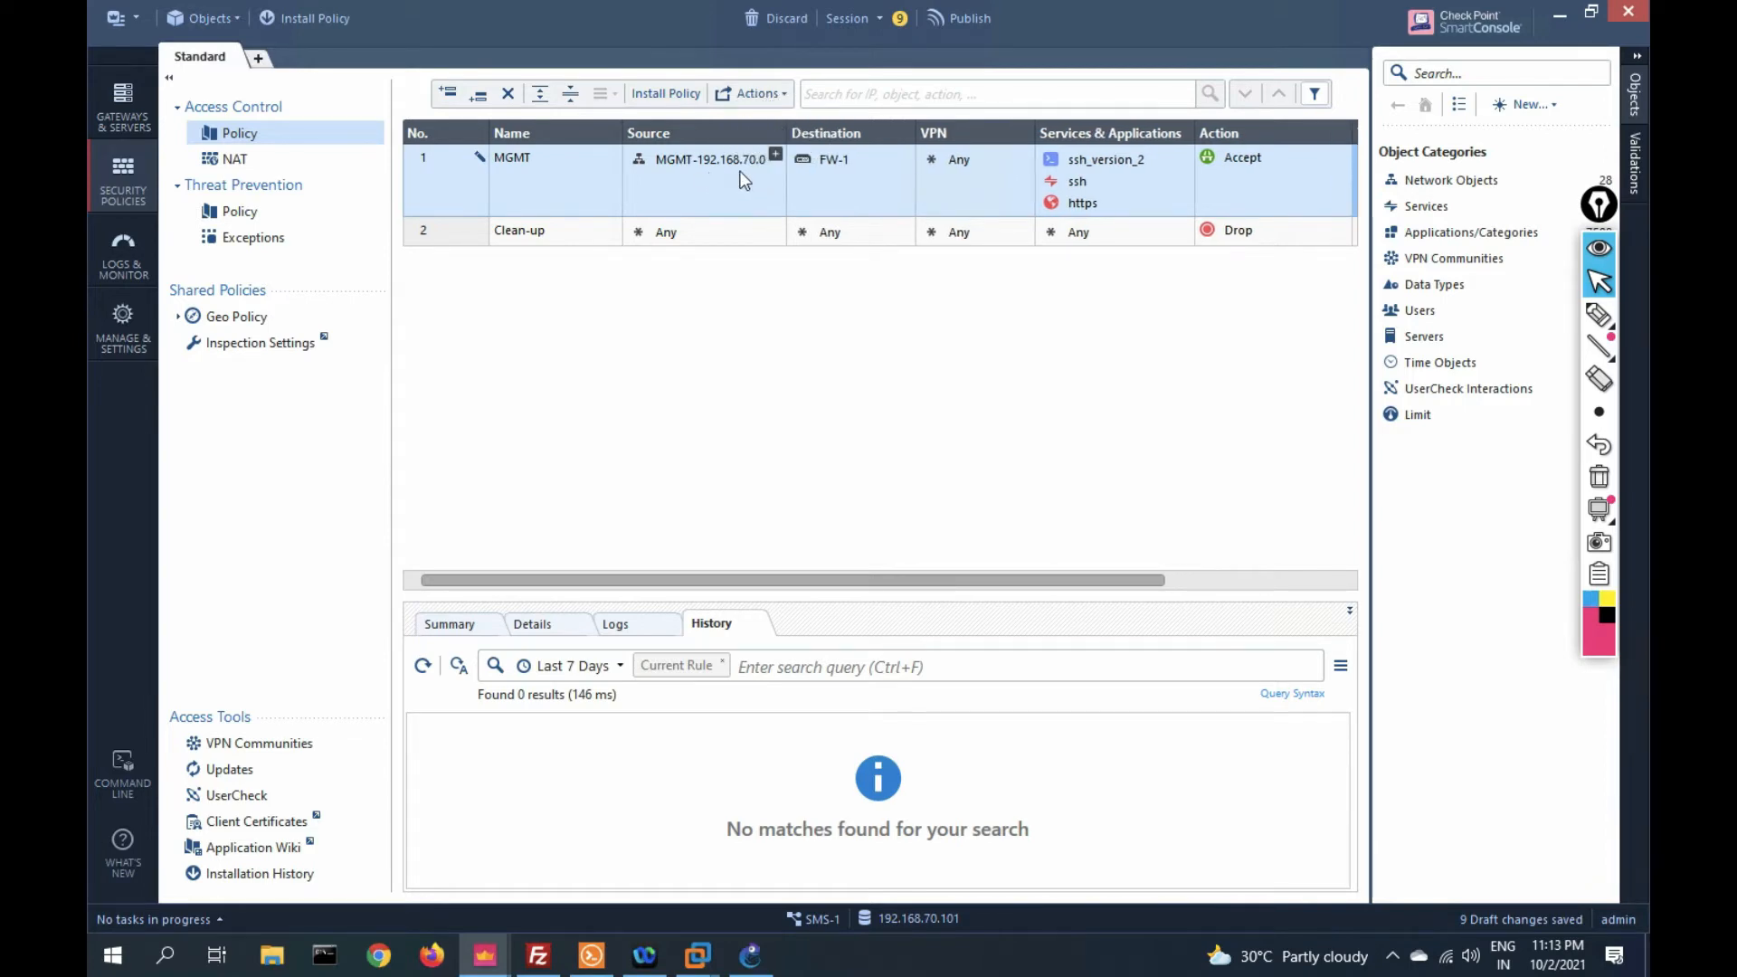
{"action": "left_click", "coordinate": [844, 171]}
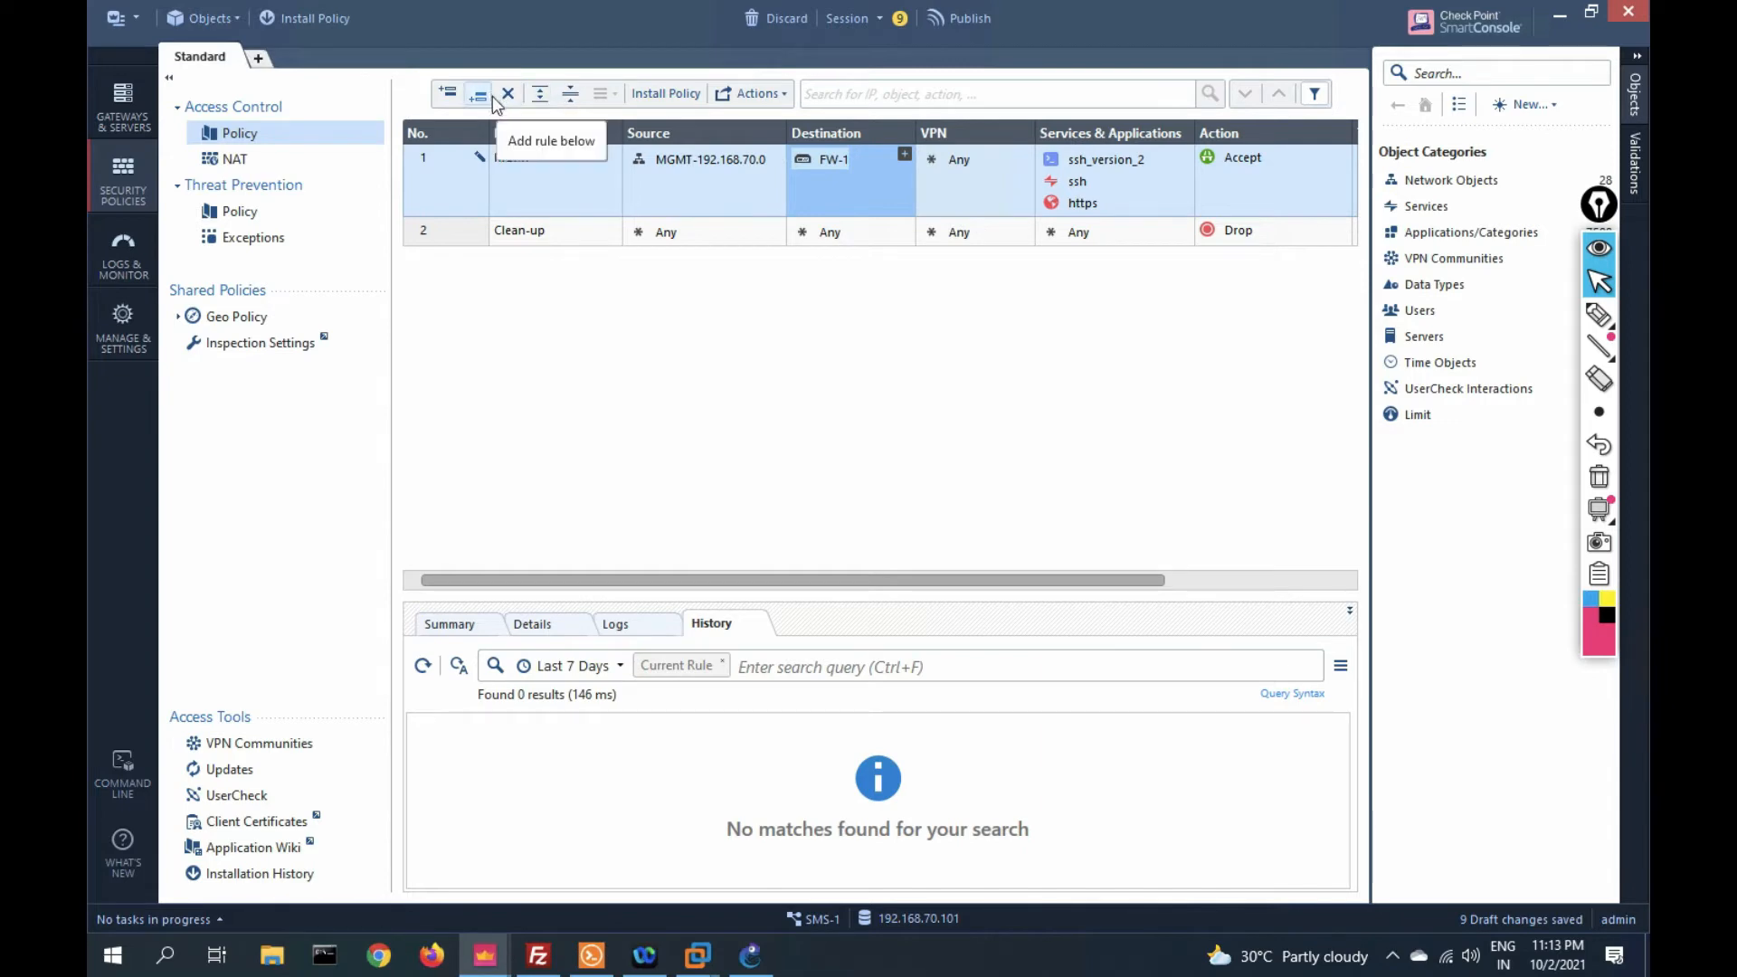
- Add a new rule directly below the MGMT rule and name it Stealth
{"action": "left_click", "coordinate": [531, 179]}
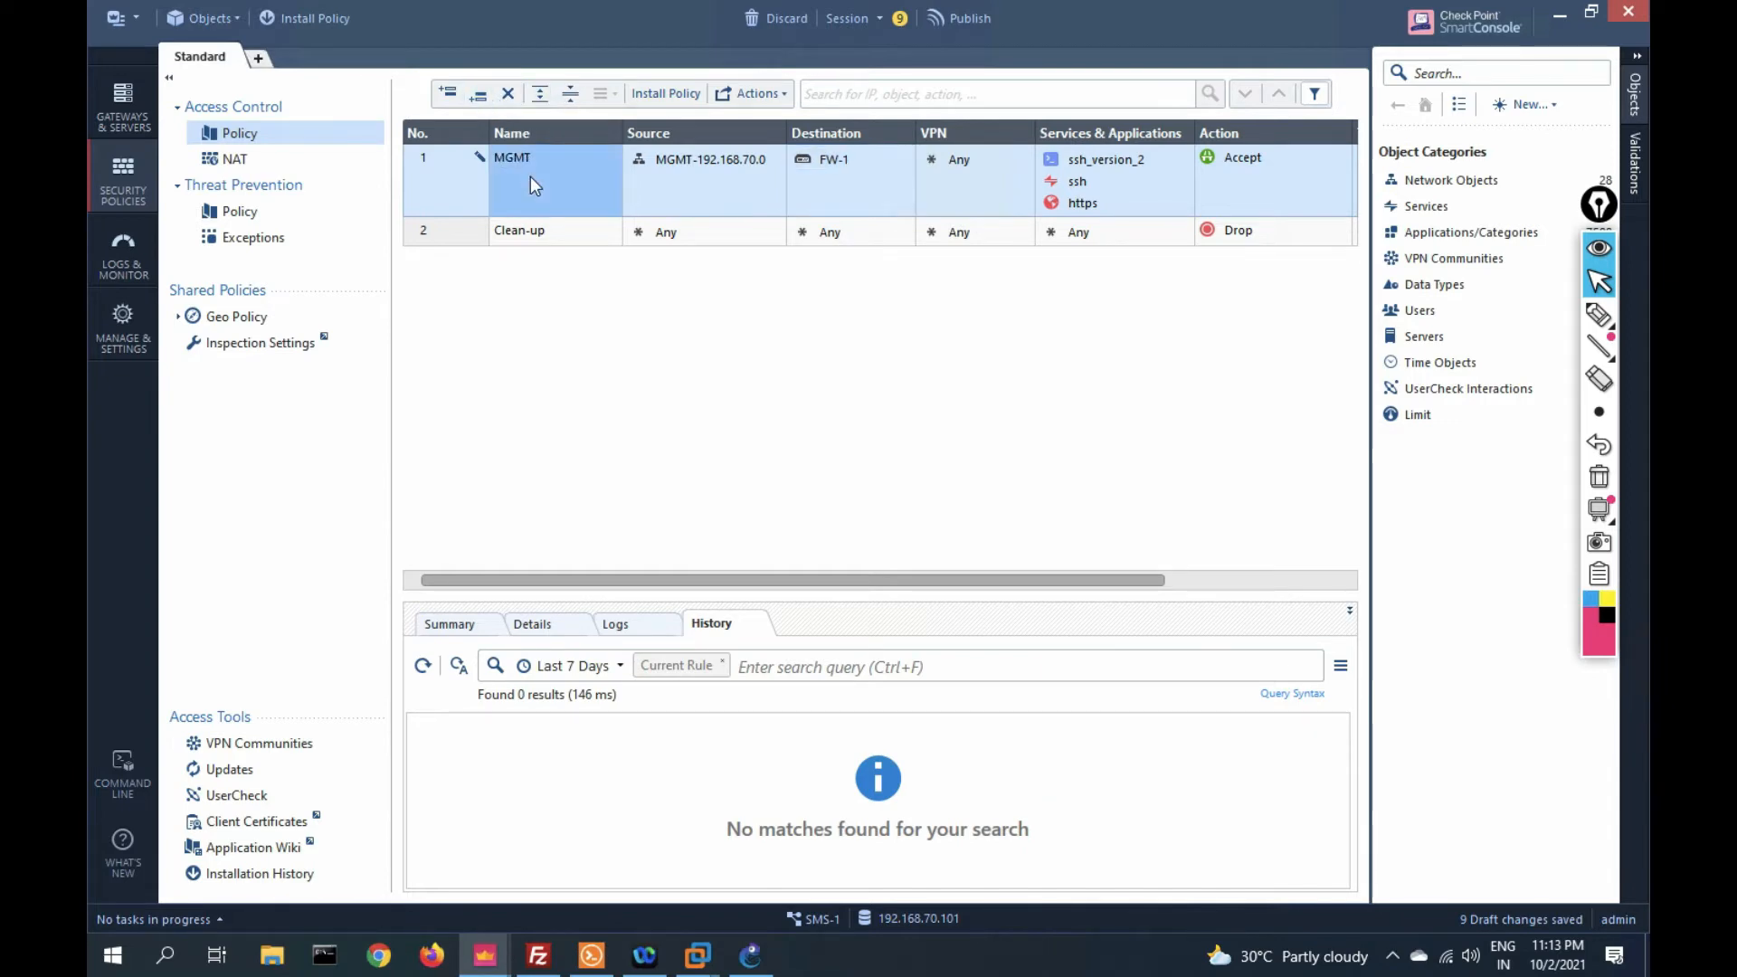
{"action": "left_click", "coordinate": [480, 94]}
{"action": "left_click", "coordinate": [518, 226]}
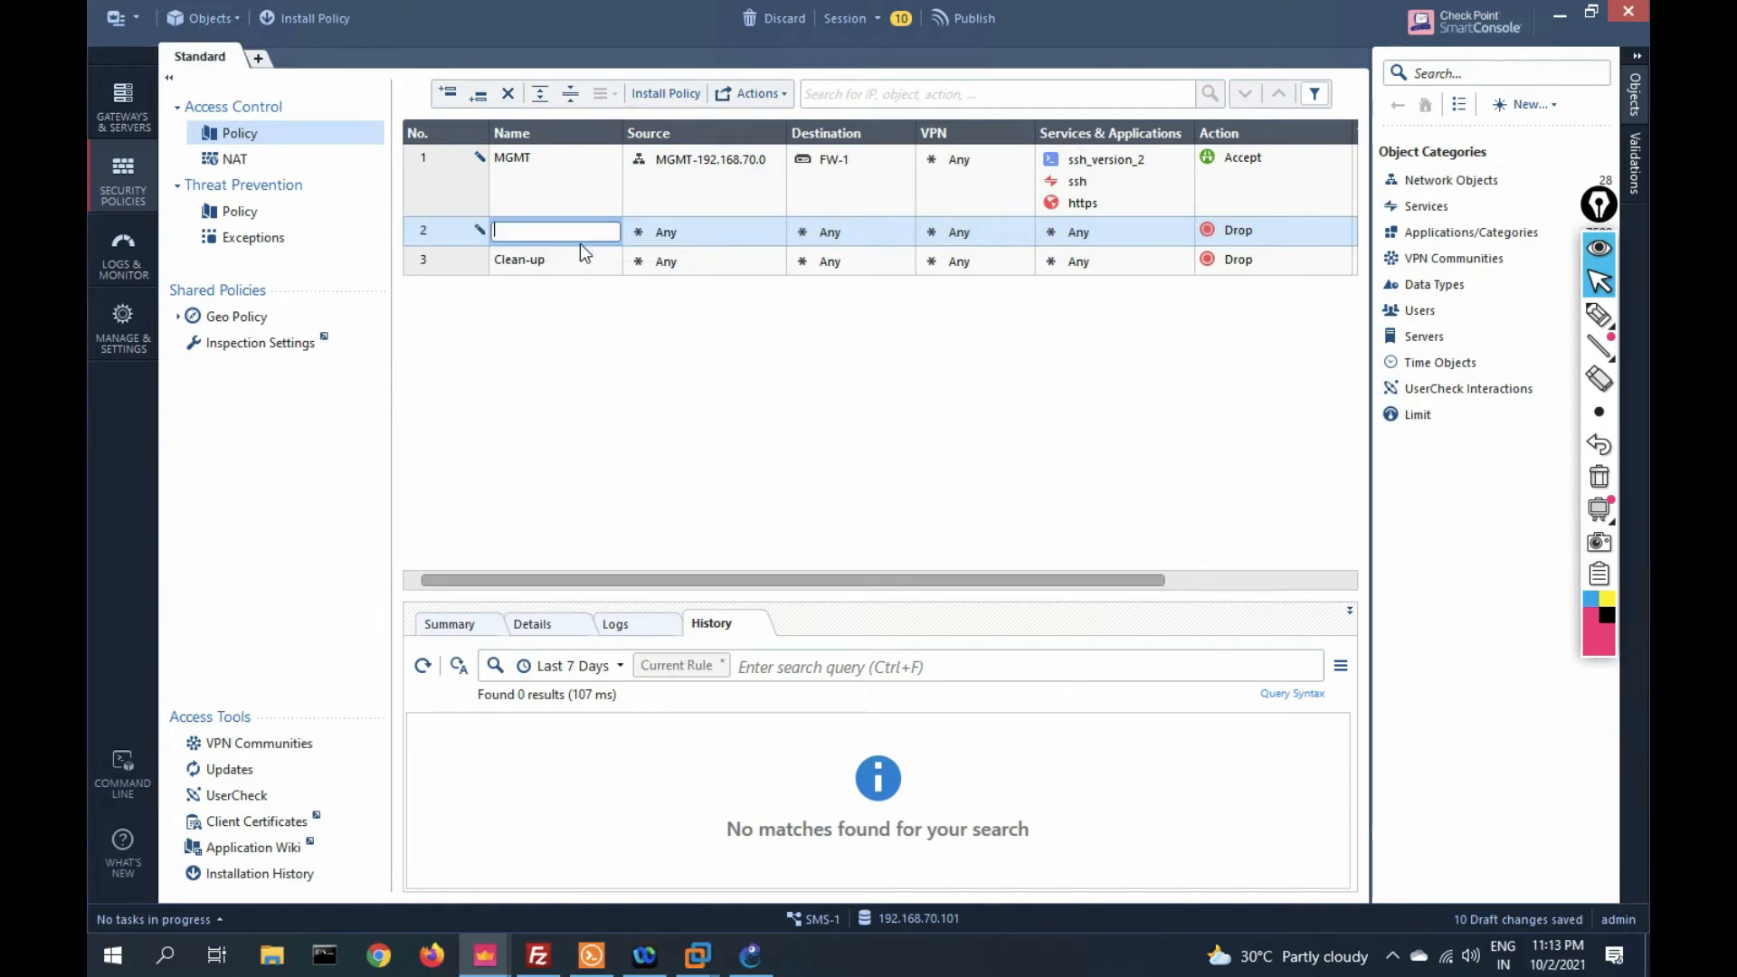
{"action": "type", "text": "Stealth"}
{"action": "left_click", "coordinate": [671, 221]}
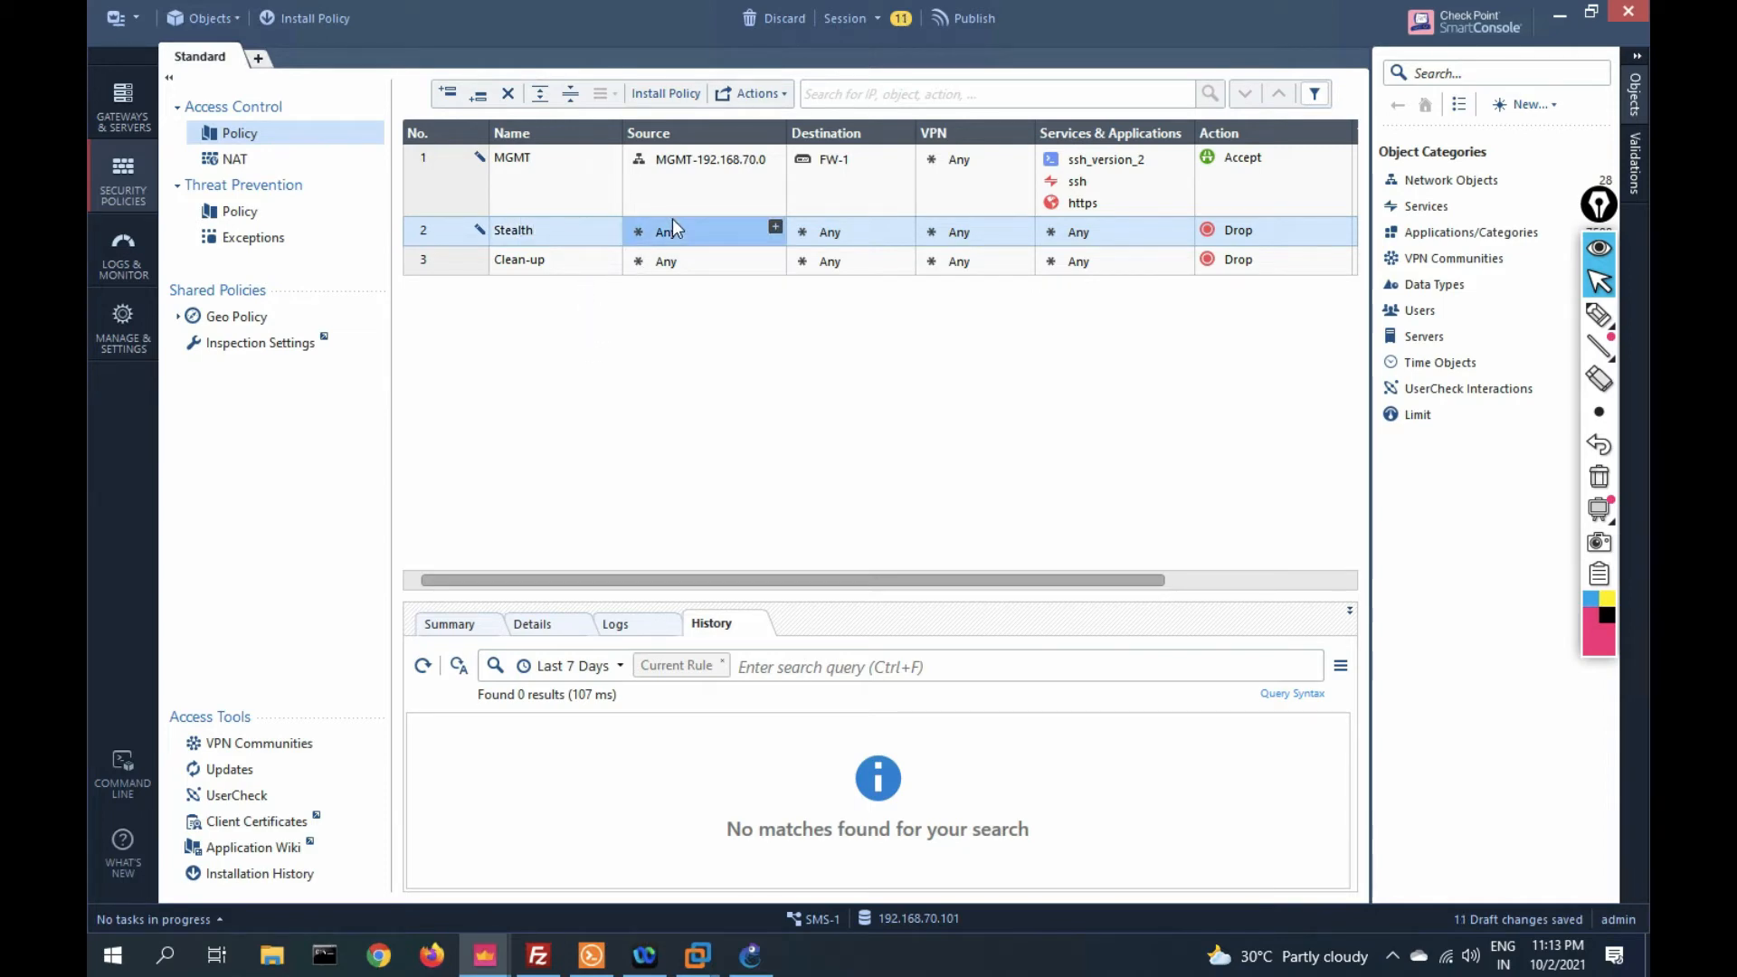
- Set the Stealth rule's destination to the FW-1 gateway
{"action": "left_click", "coordinate": [559, 232]}
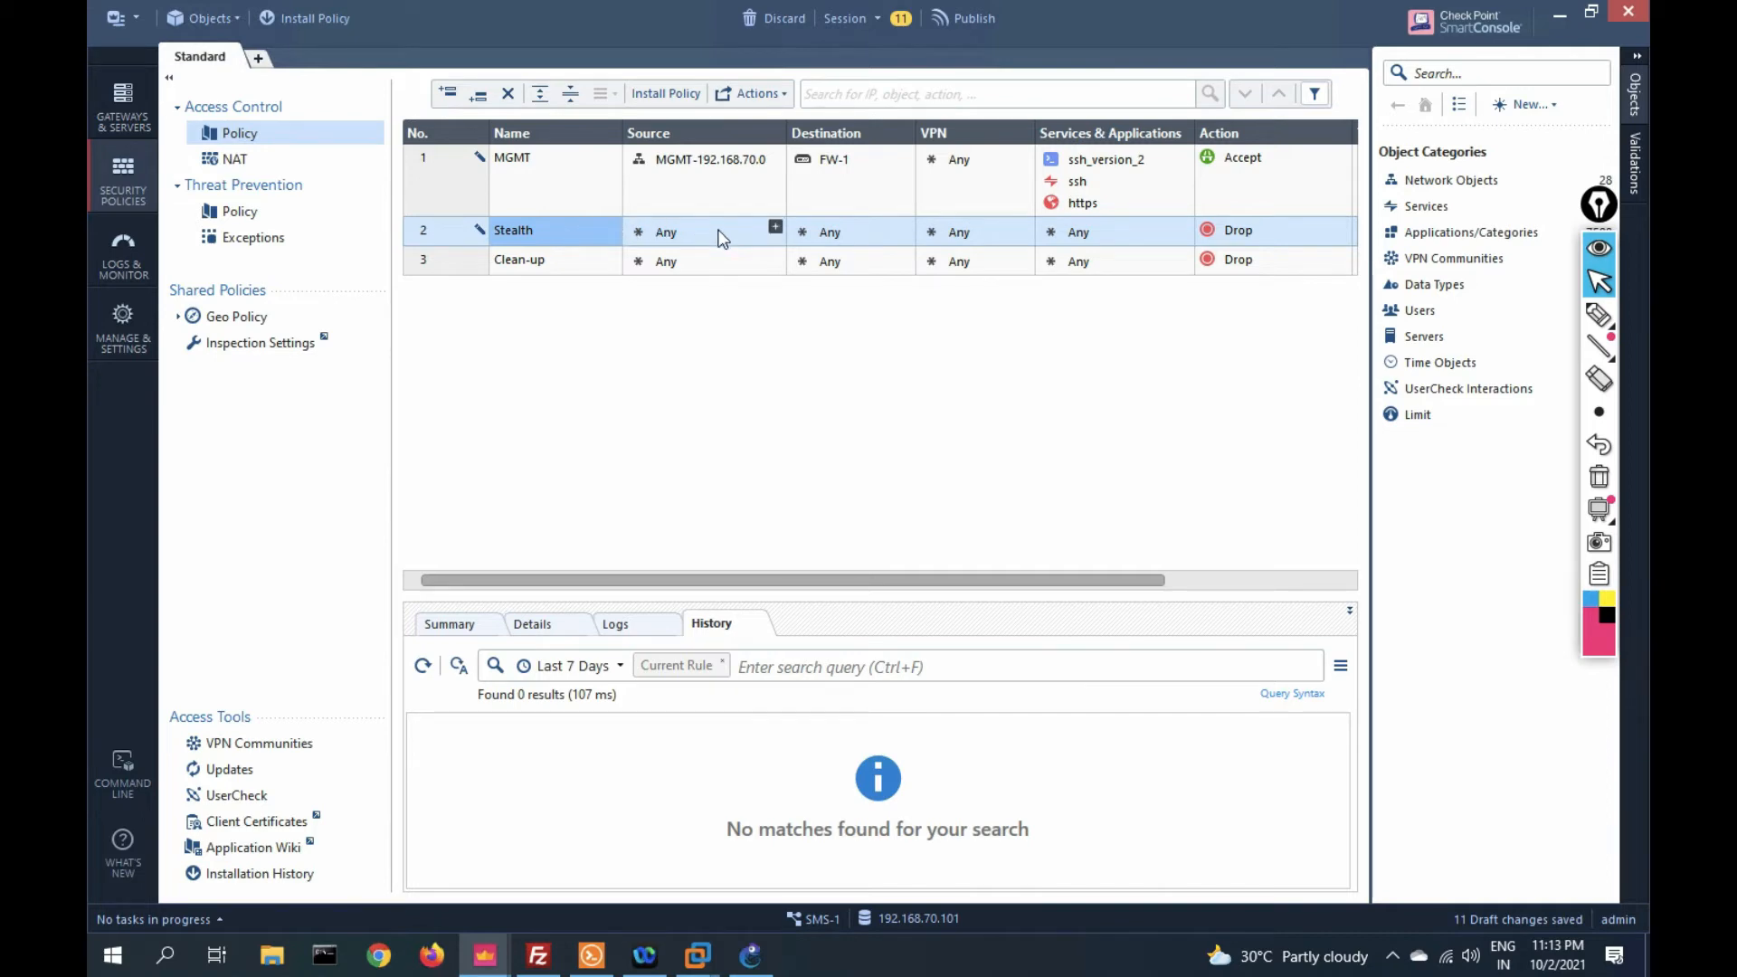
{"action": "left_click", "coordinate": [746, 167]}
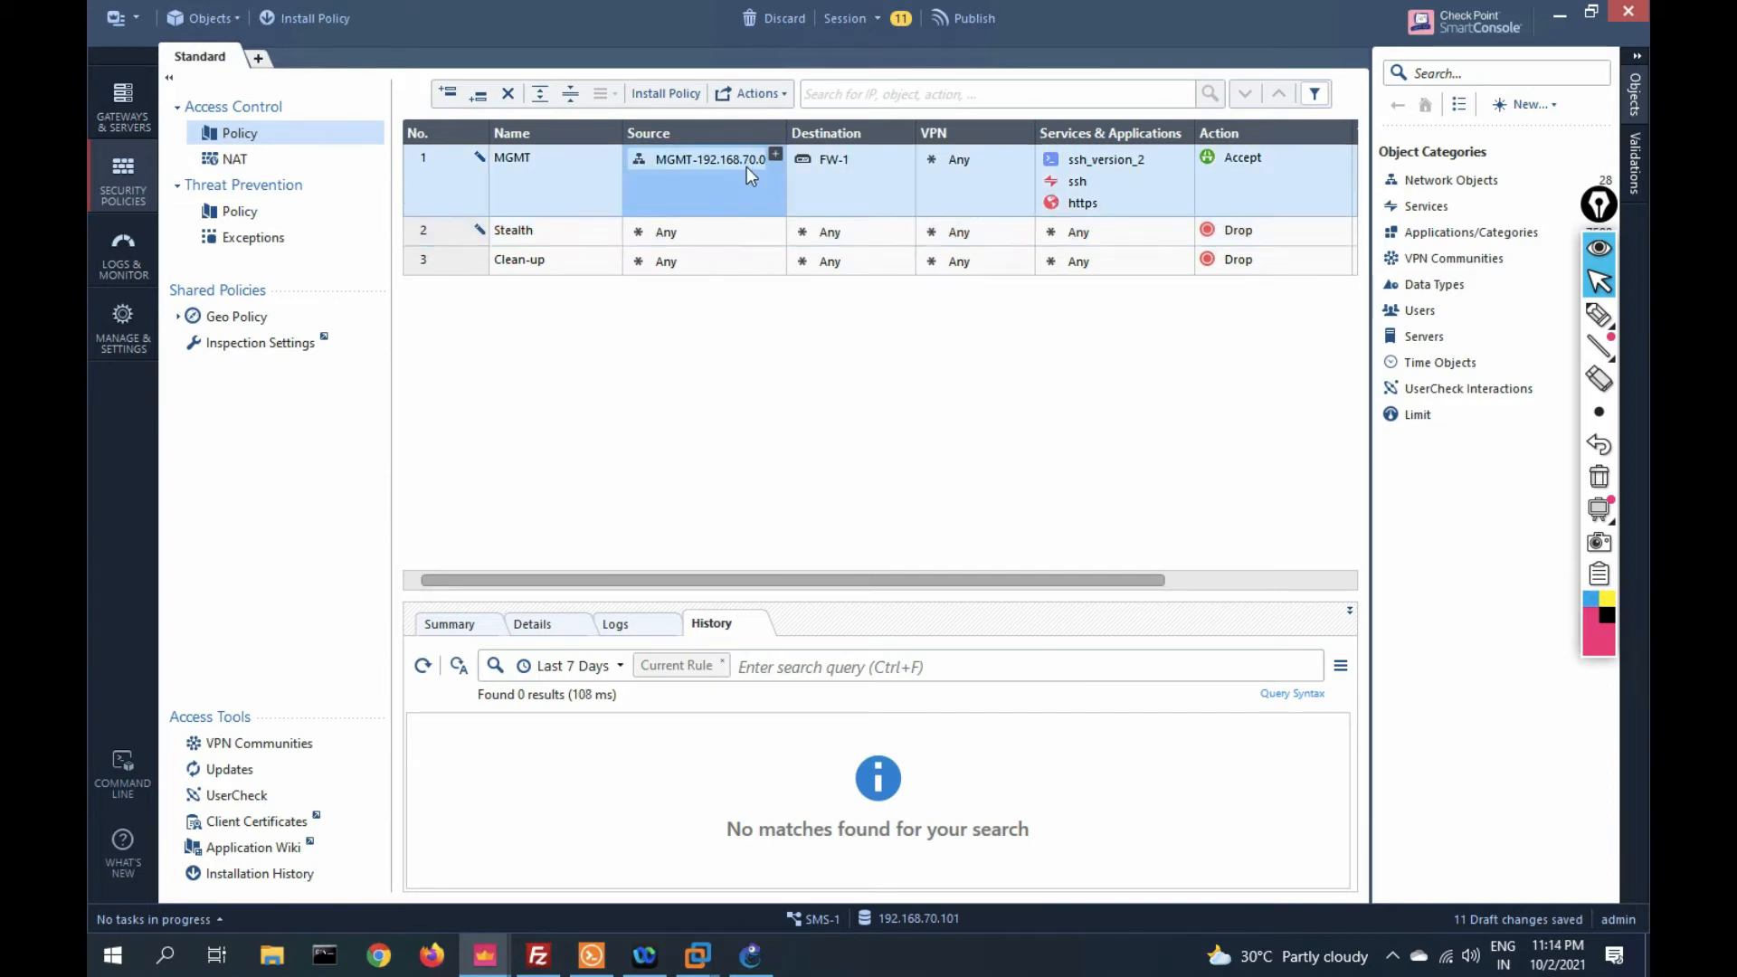
{"action": "mouse_move", "coordinate": [746, 167]}
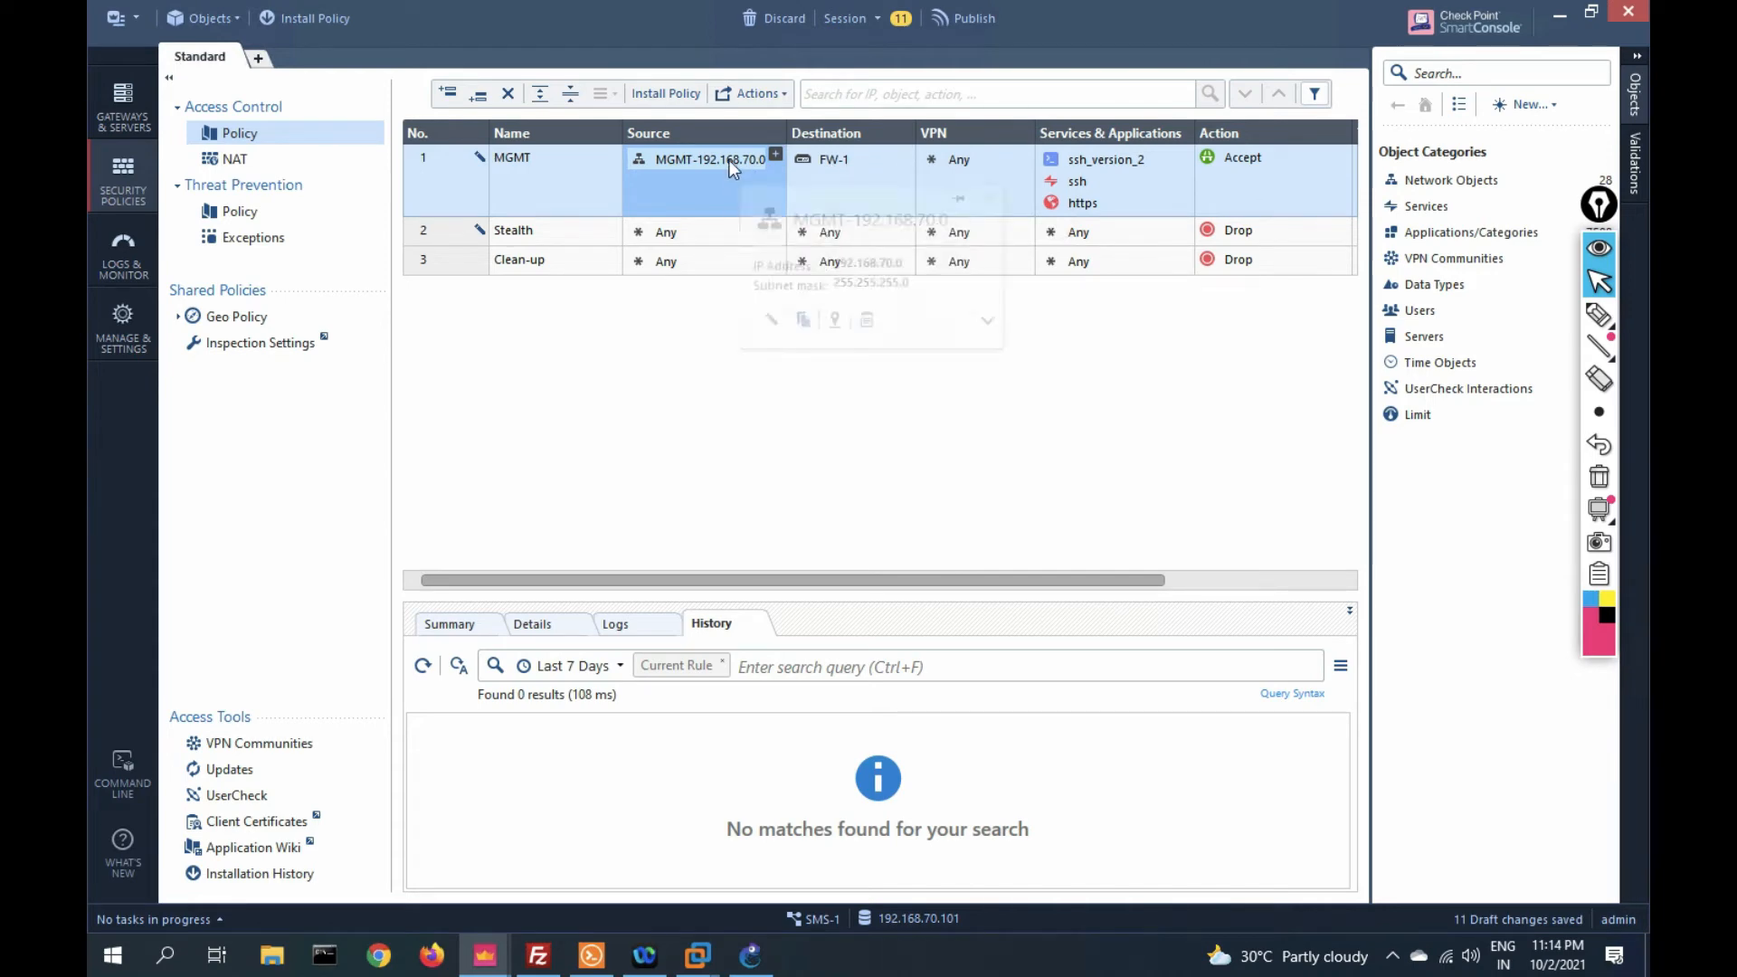
{"action": "left_click", "coordinate": [715, 238]}
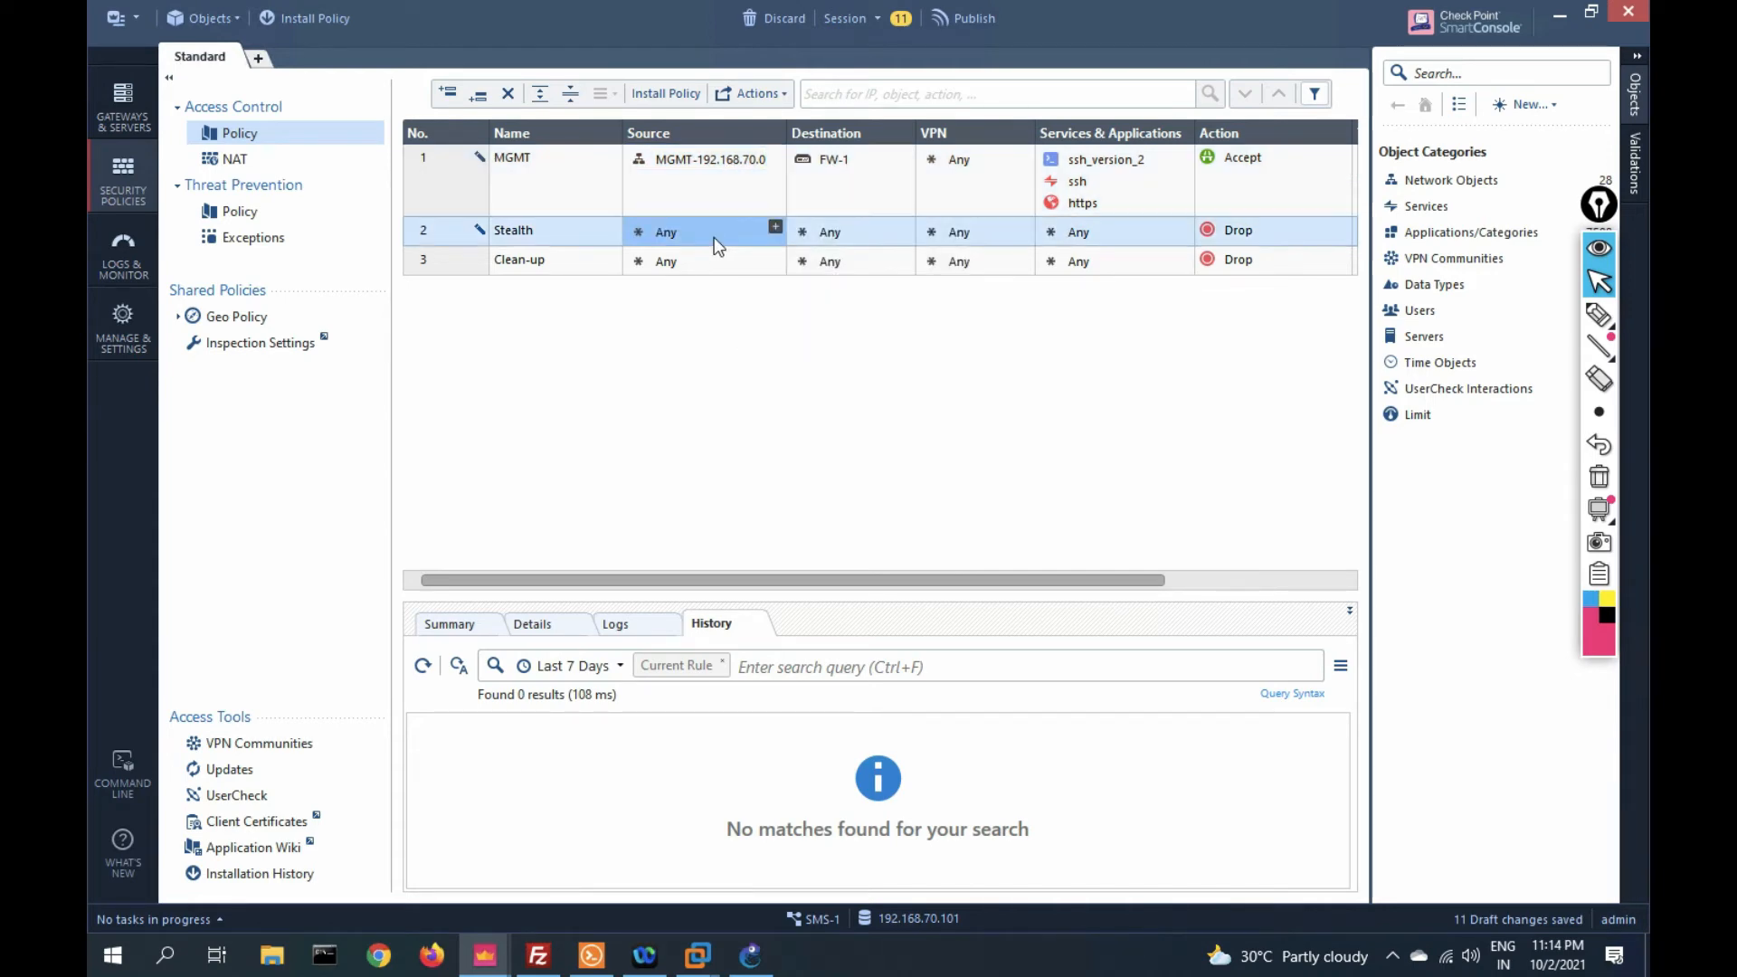
{"action": "left_click", "coordinate": [905, 228]}
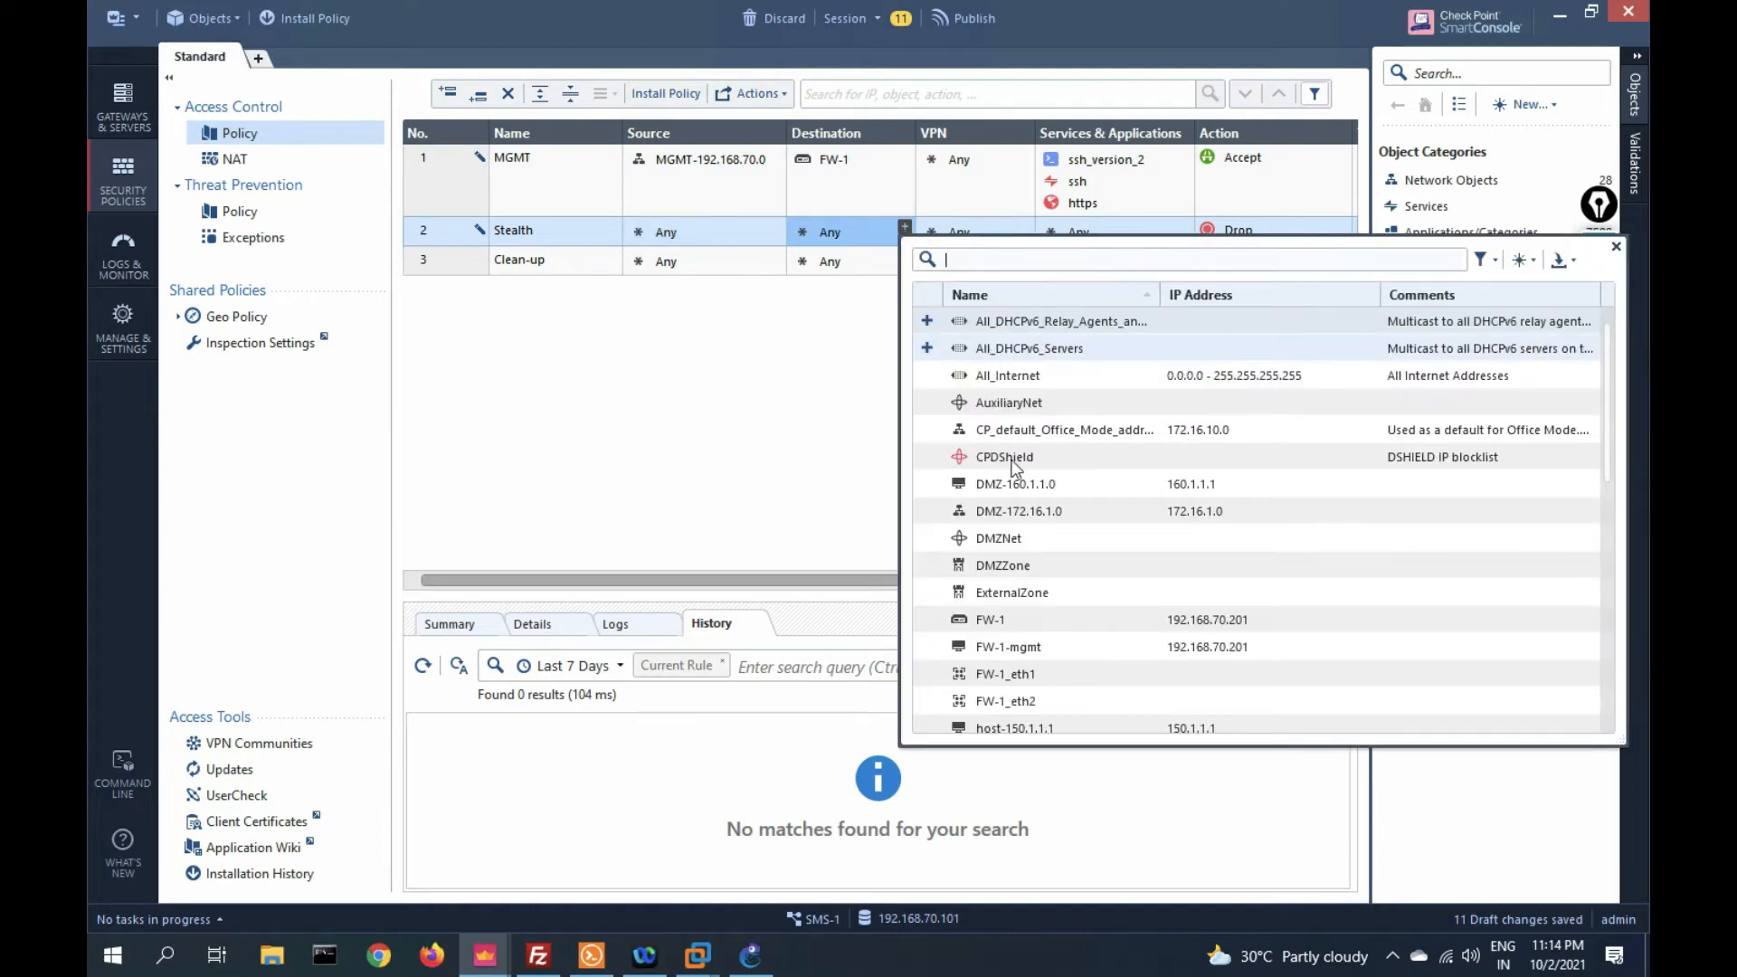
{"action": "left_click", "coordinate": [999, 617]}
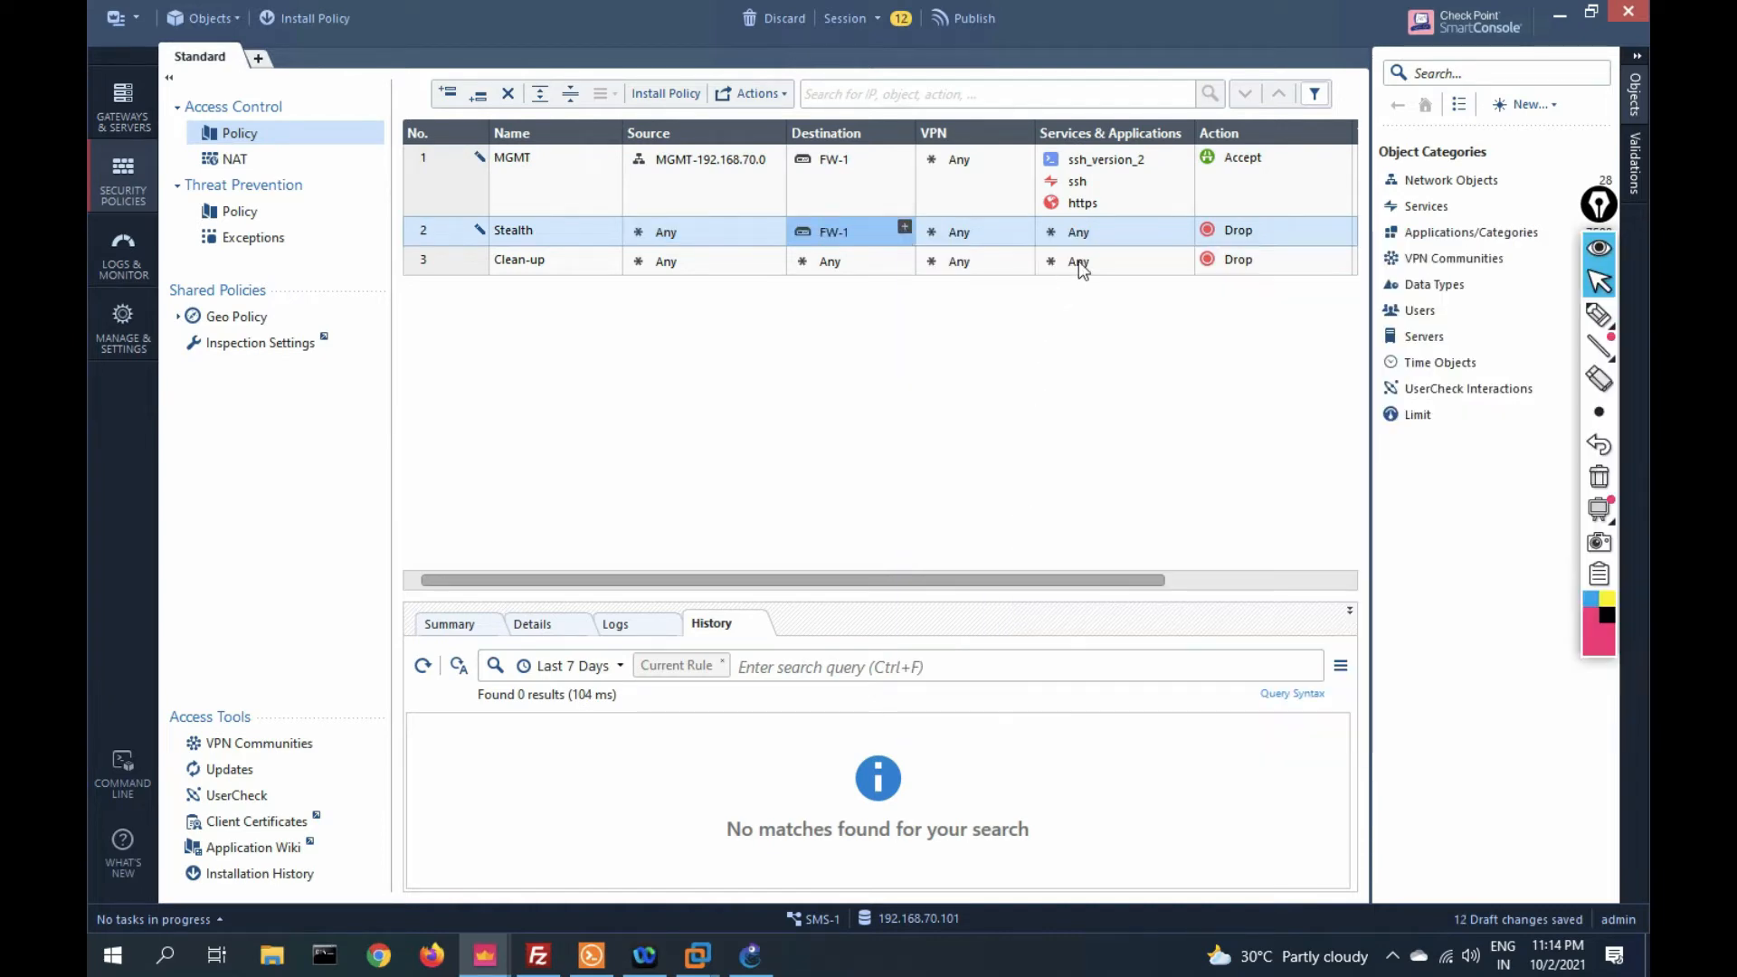
- Keep the Stealth rule's action as Drop and set its tracking to Log
{"action": "left_click", "coordinate": [1345, 226]}
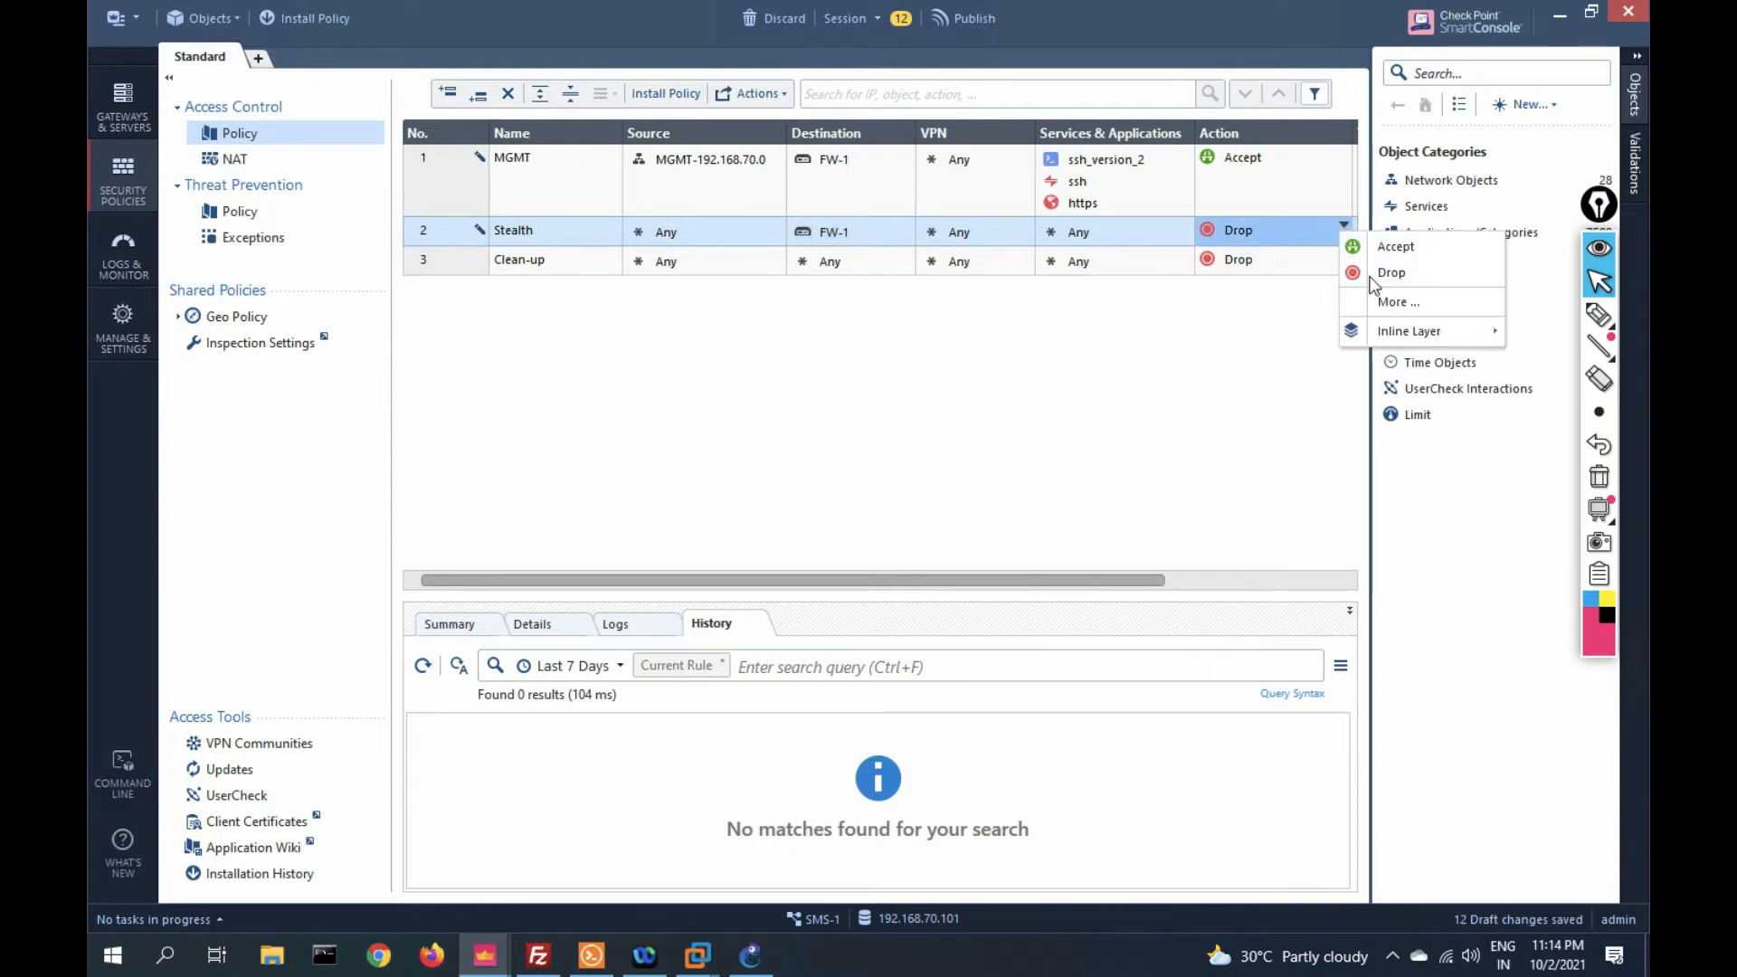
{"action": "left_click_drag", "start_coordinate": [1068, 579], "coordinate": [1225, 582]}
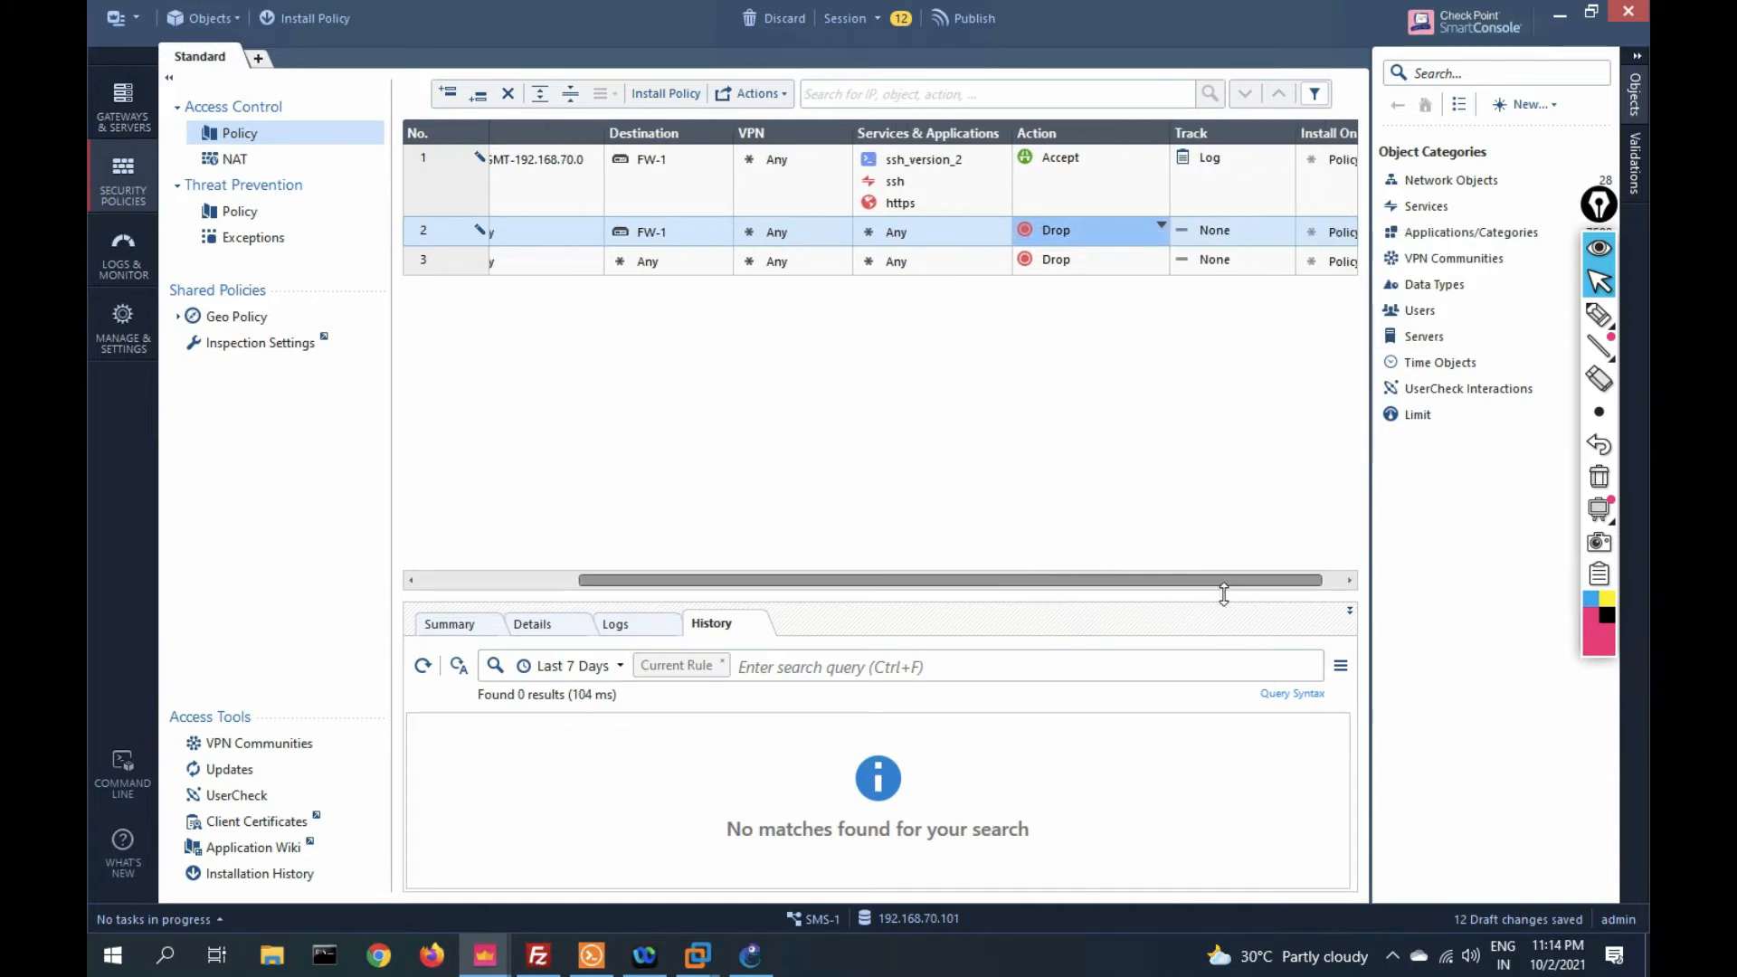
{"action": "left_click", "coordinate": [1289, 225]}
{"action": "left_click", "coordinate": [1317, 276]}
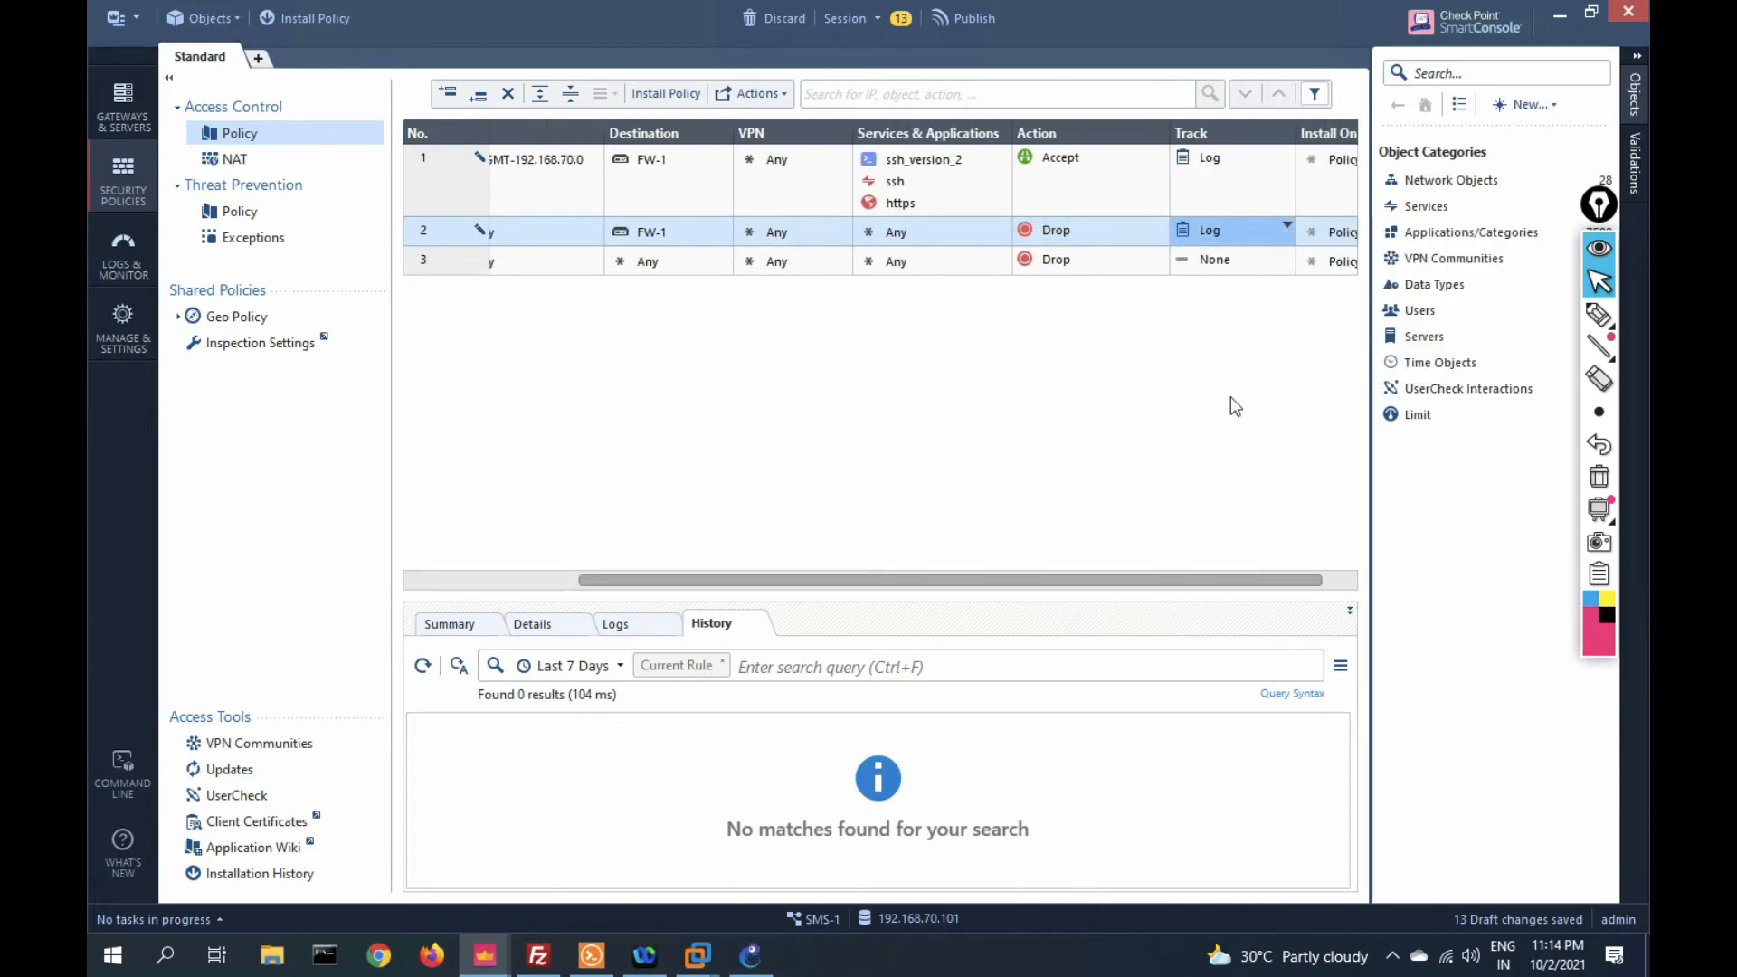
{"action": "left_click_drag", "start_coordinate": [1046, 579], "coordinate": [780, 543]}
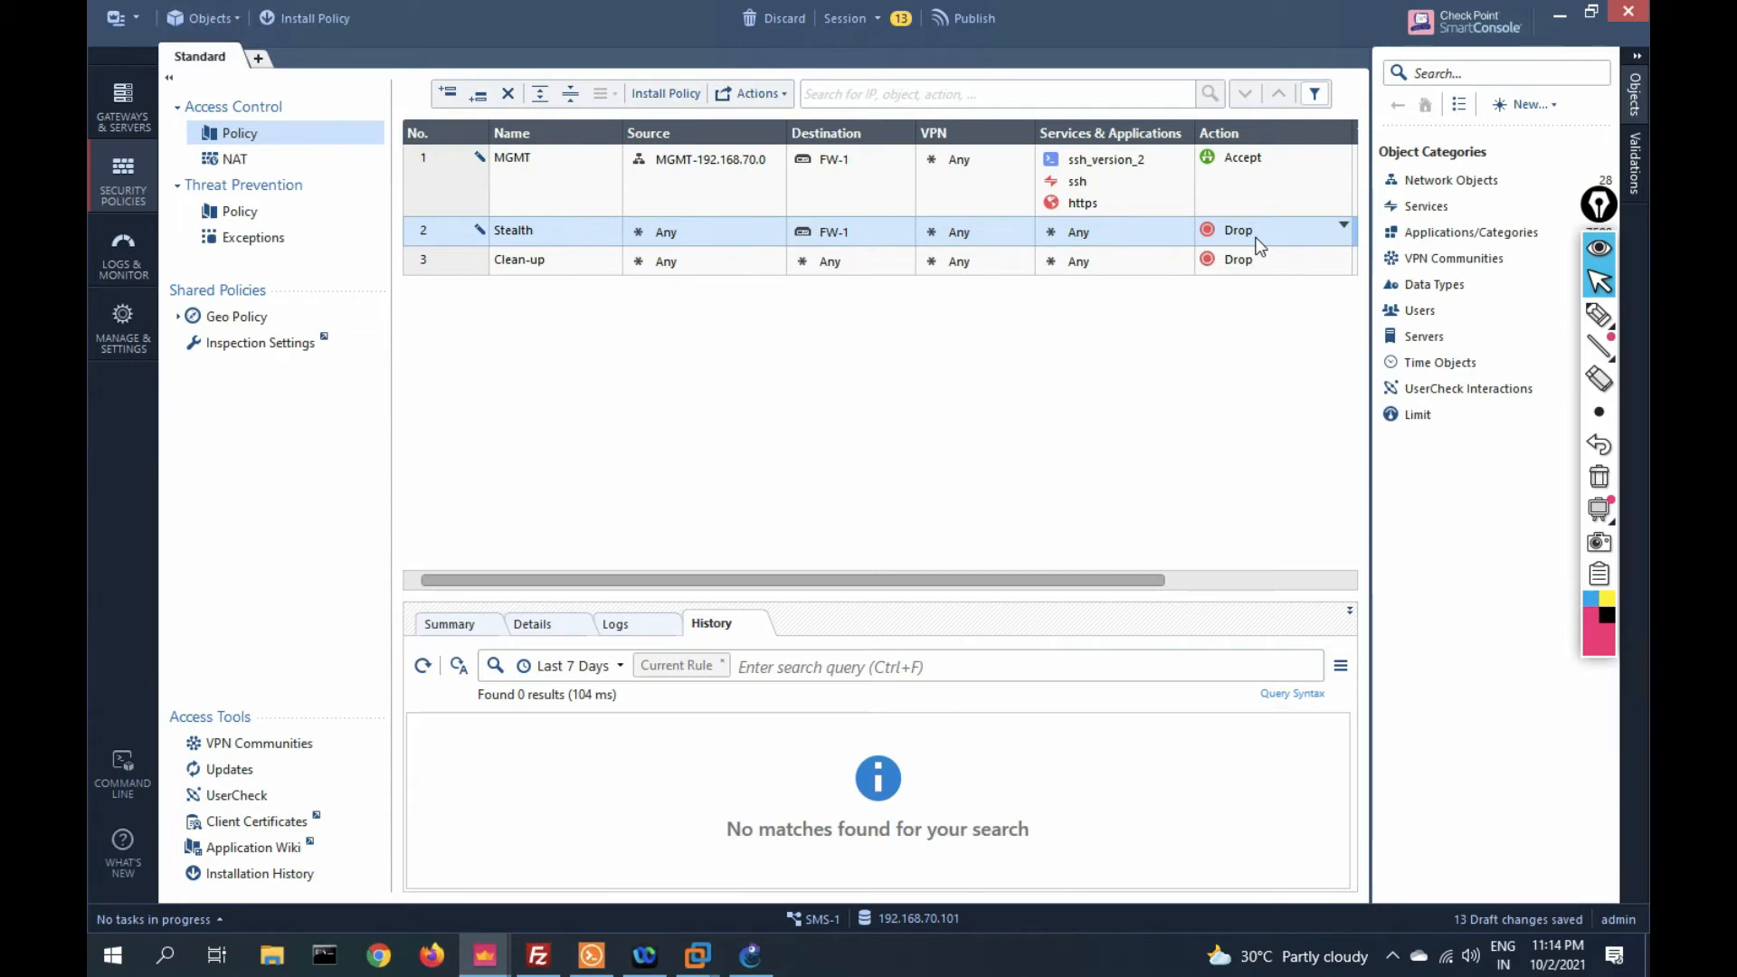
- Review the MGMT, Stealth and Clean-up rules, and set the Clean-up rule's tracking to Log
{"action": "mouse_move", "coordinate": [479, 172]}
{"action": "left_click", "coordinate": [544, 179]}
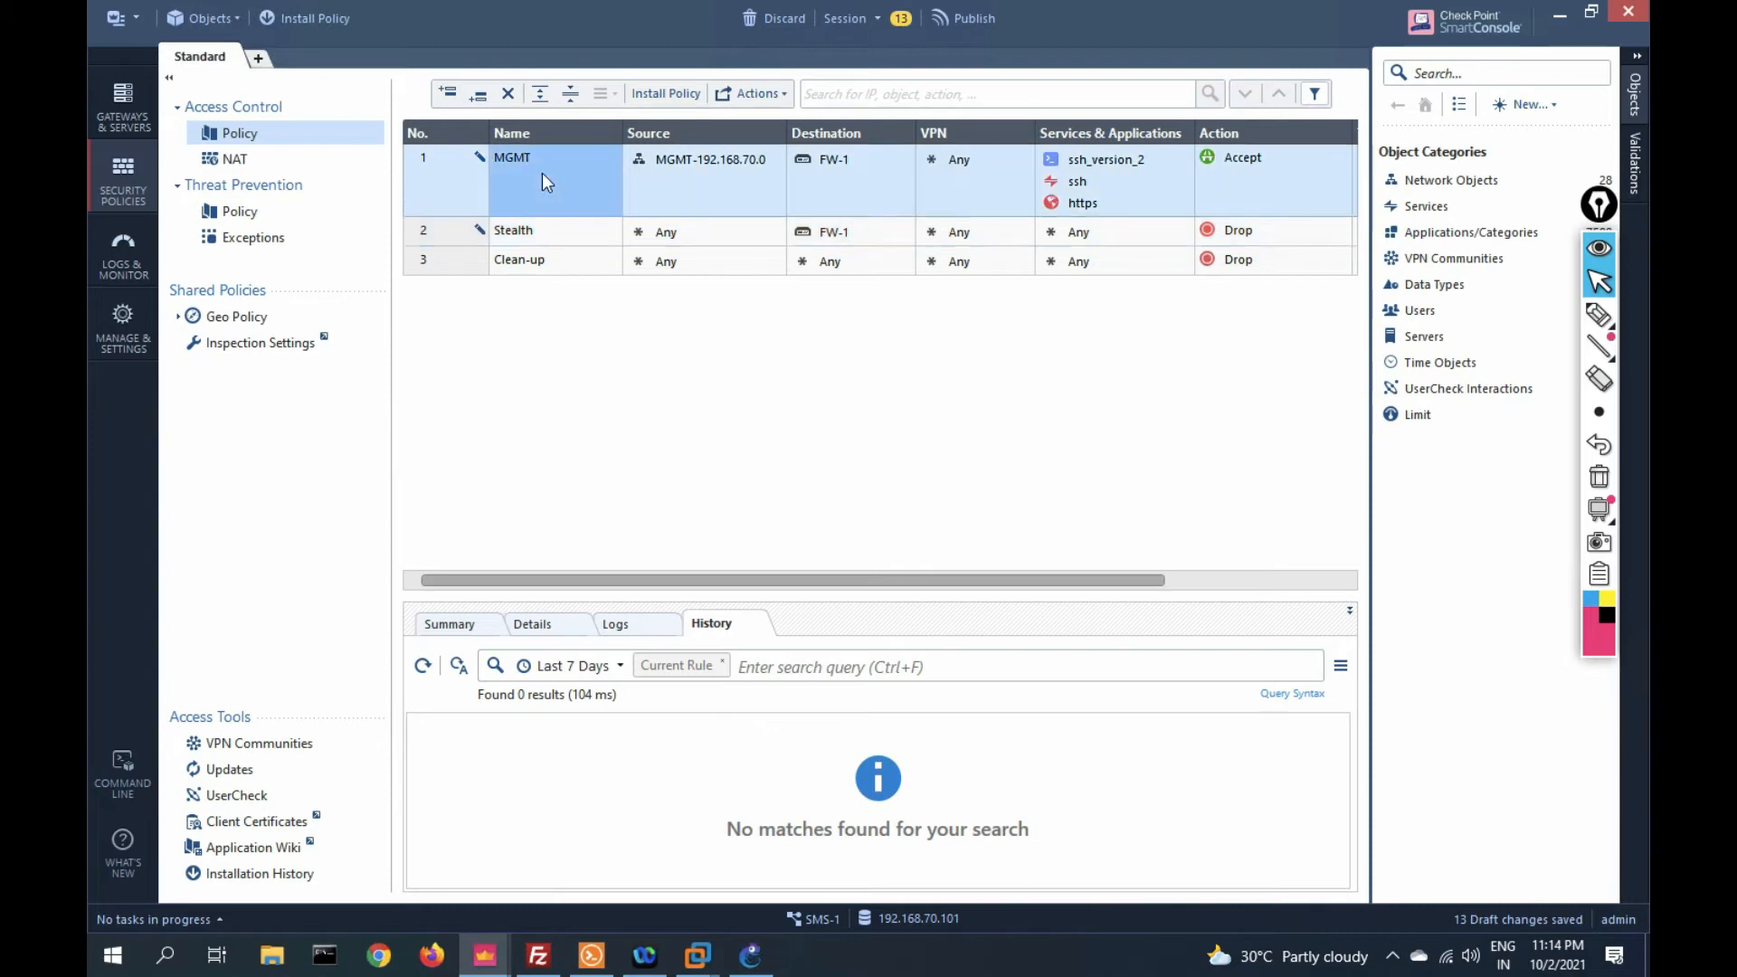
{"action": "left_click", "coordinate": [546, 237]}
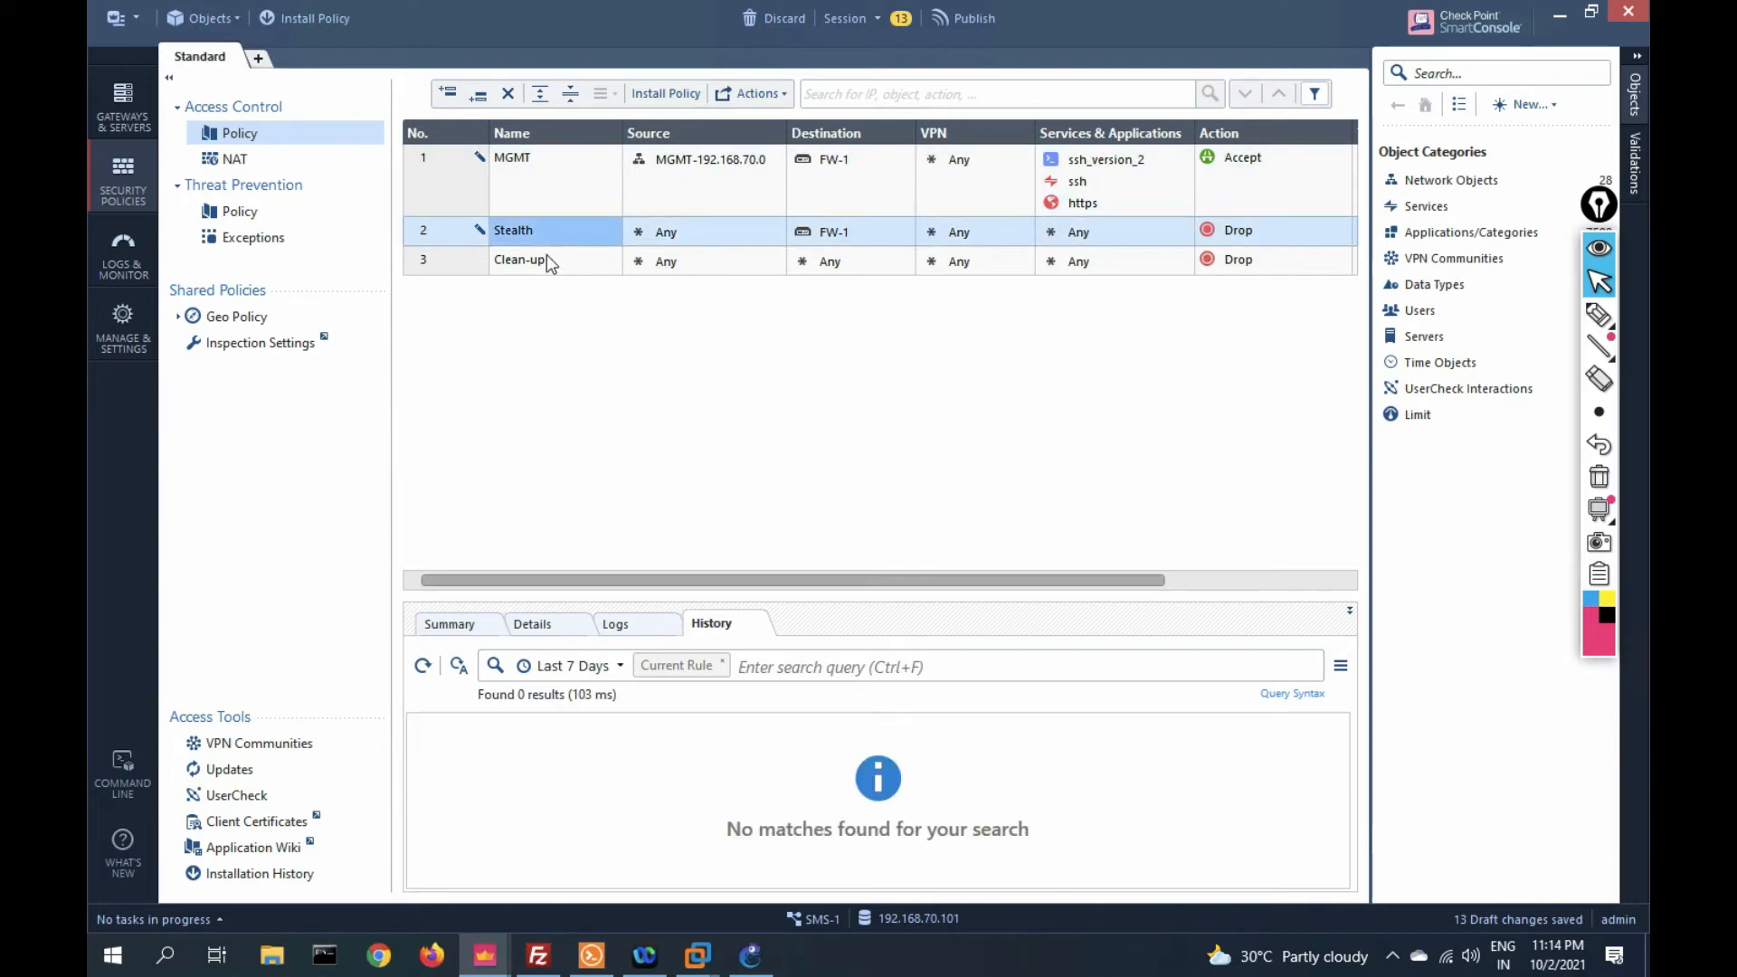
{"action": "left_click", "coordinate": [546, 262]}
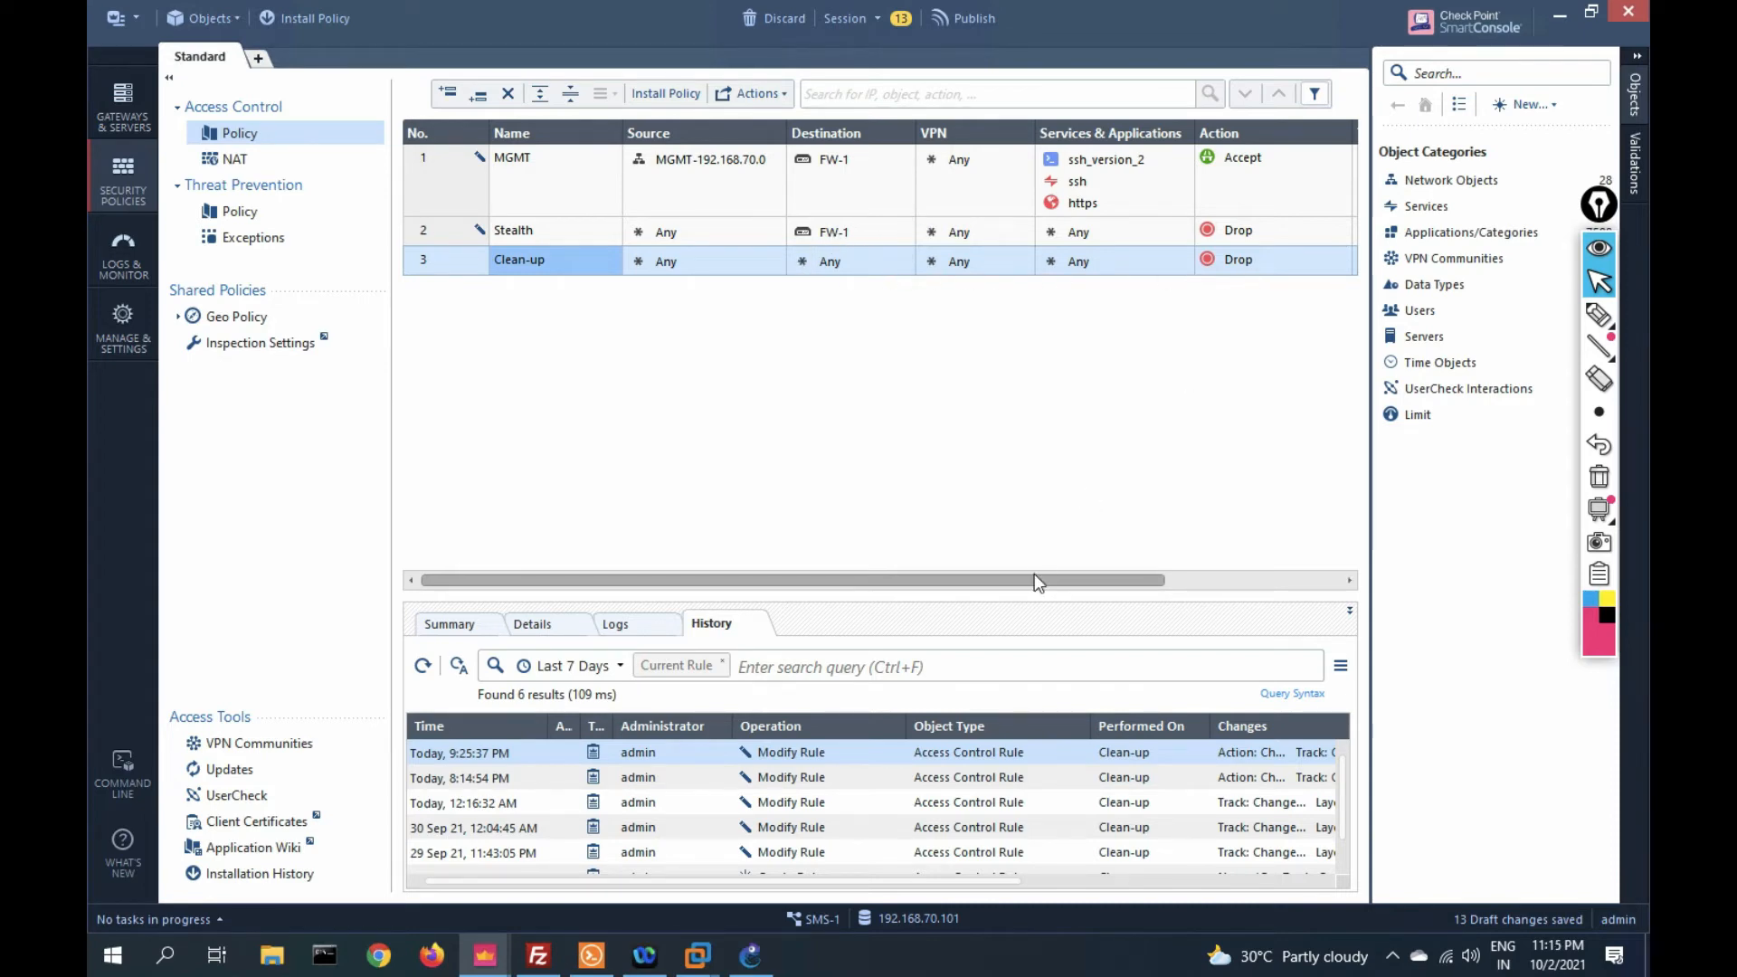
{"action": "left_click_drag", "start_coordinate": [1035, 579], "coordinate": [969, 579]}
{"action": "left_click_drag", "start_coordinate": [908, 581], "coordinate": [1093, 579]}
{"action": "right_click", "coordinate": [1216, 259]}
{"action": "left_click", "coordinate": [1258, 301]}
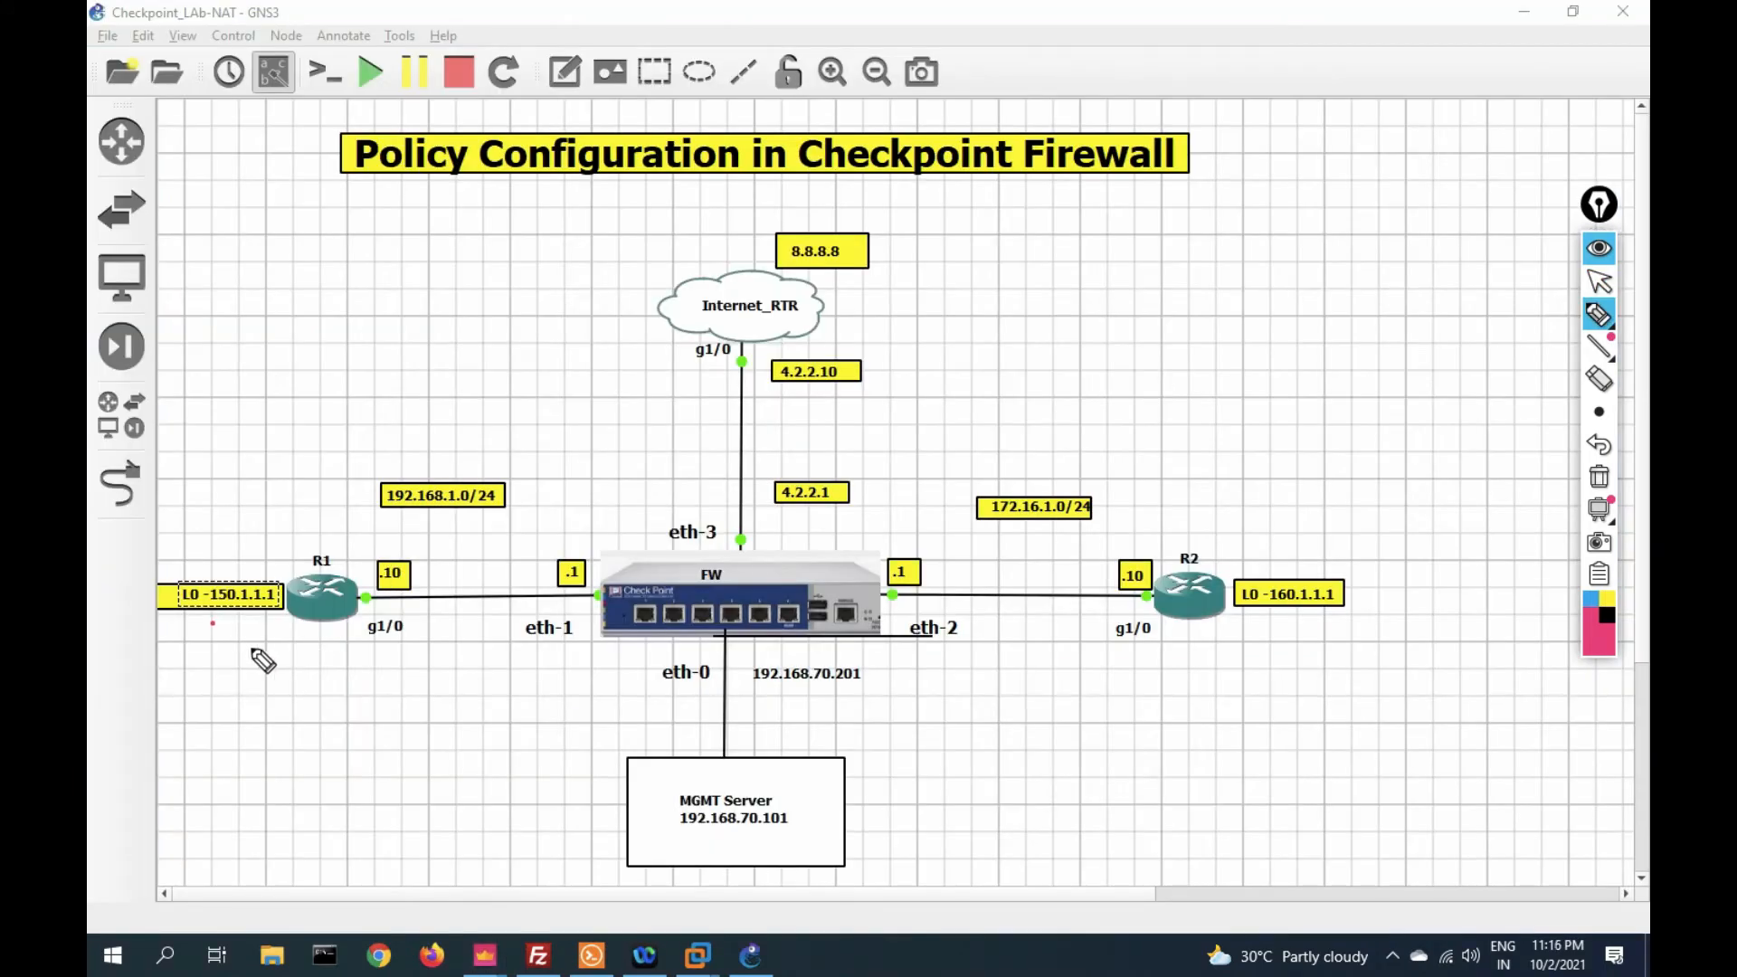
- Underline R1's loopback label 150.1.1.1 and circle R2's loopback label 160.1.1.1 on the GNS3 topology with the annotation pen
{"action": "left_click_drag", "start_coordinate": [187, 616], "coordinate": [272, 618]}
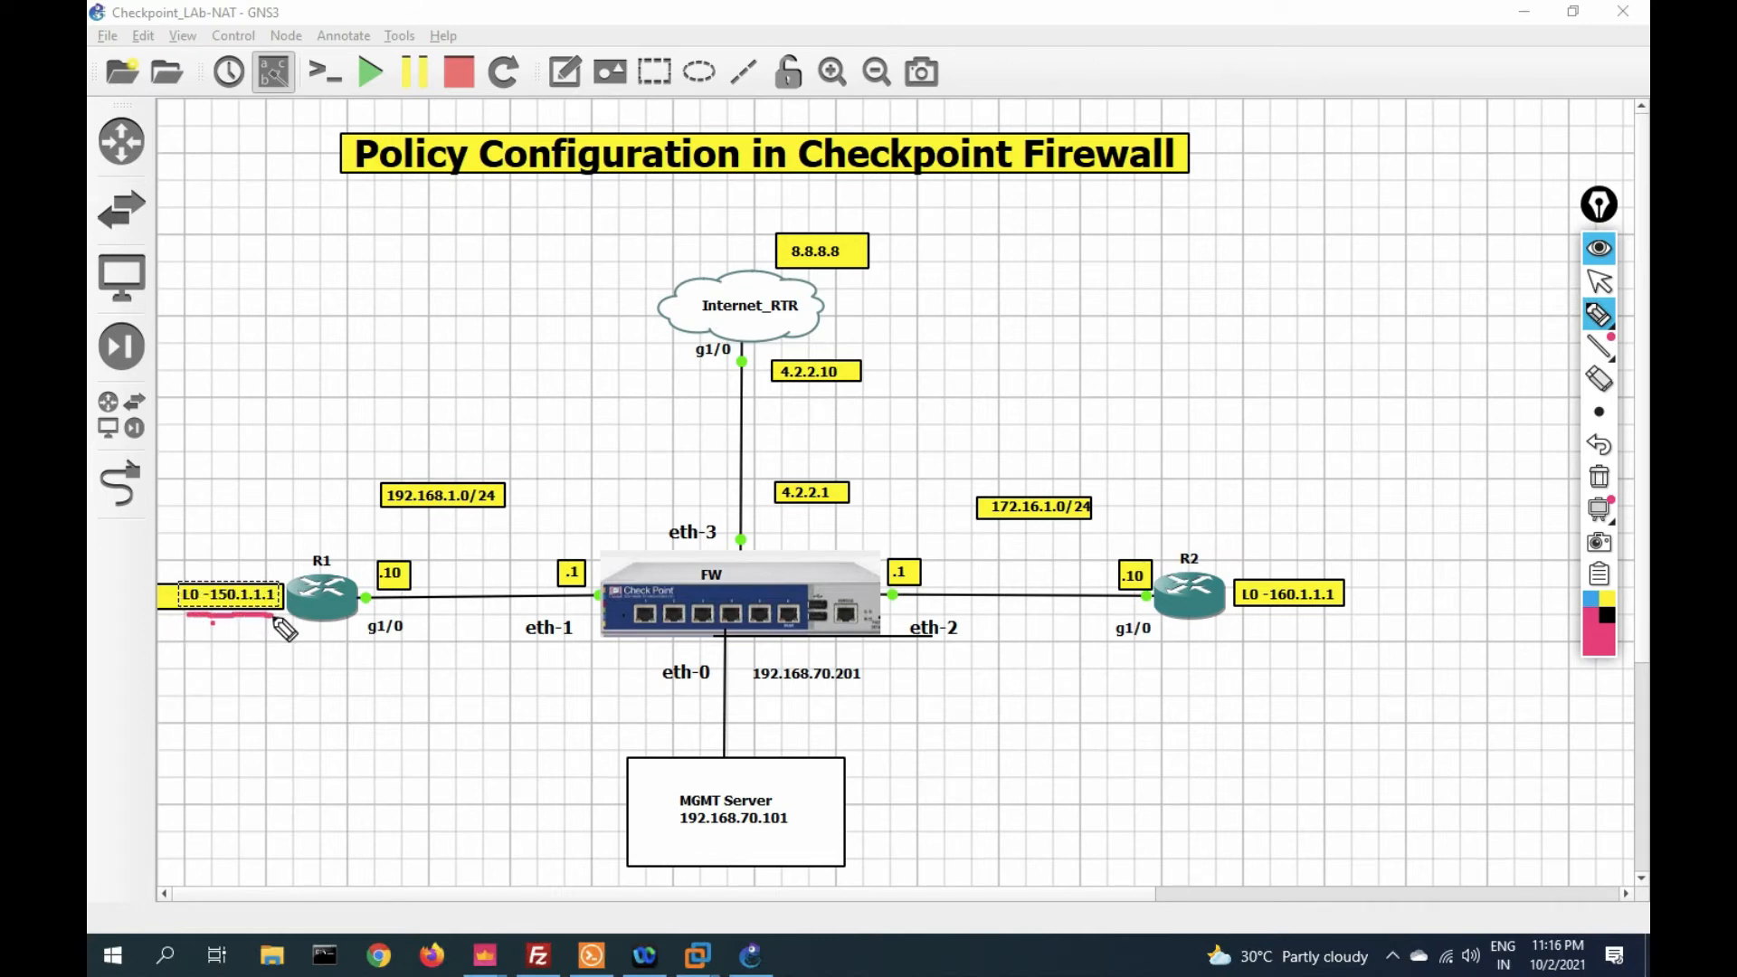
{"action": "mouse_move", "coordinate": [1246, 631]}
{"action": "left_mouse_down"}
{"action": "mouse_move", "coordinate": [1353, 582]}
{"action": "mouse_move", "coordinate": [1249, 585]}
{"action": "mouse_move", "coordinate": [1242, 630]}
{"action": "left_mouse_up"}
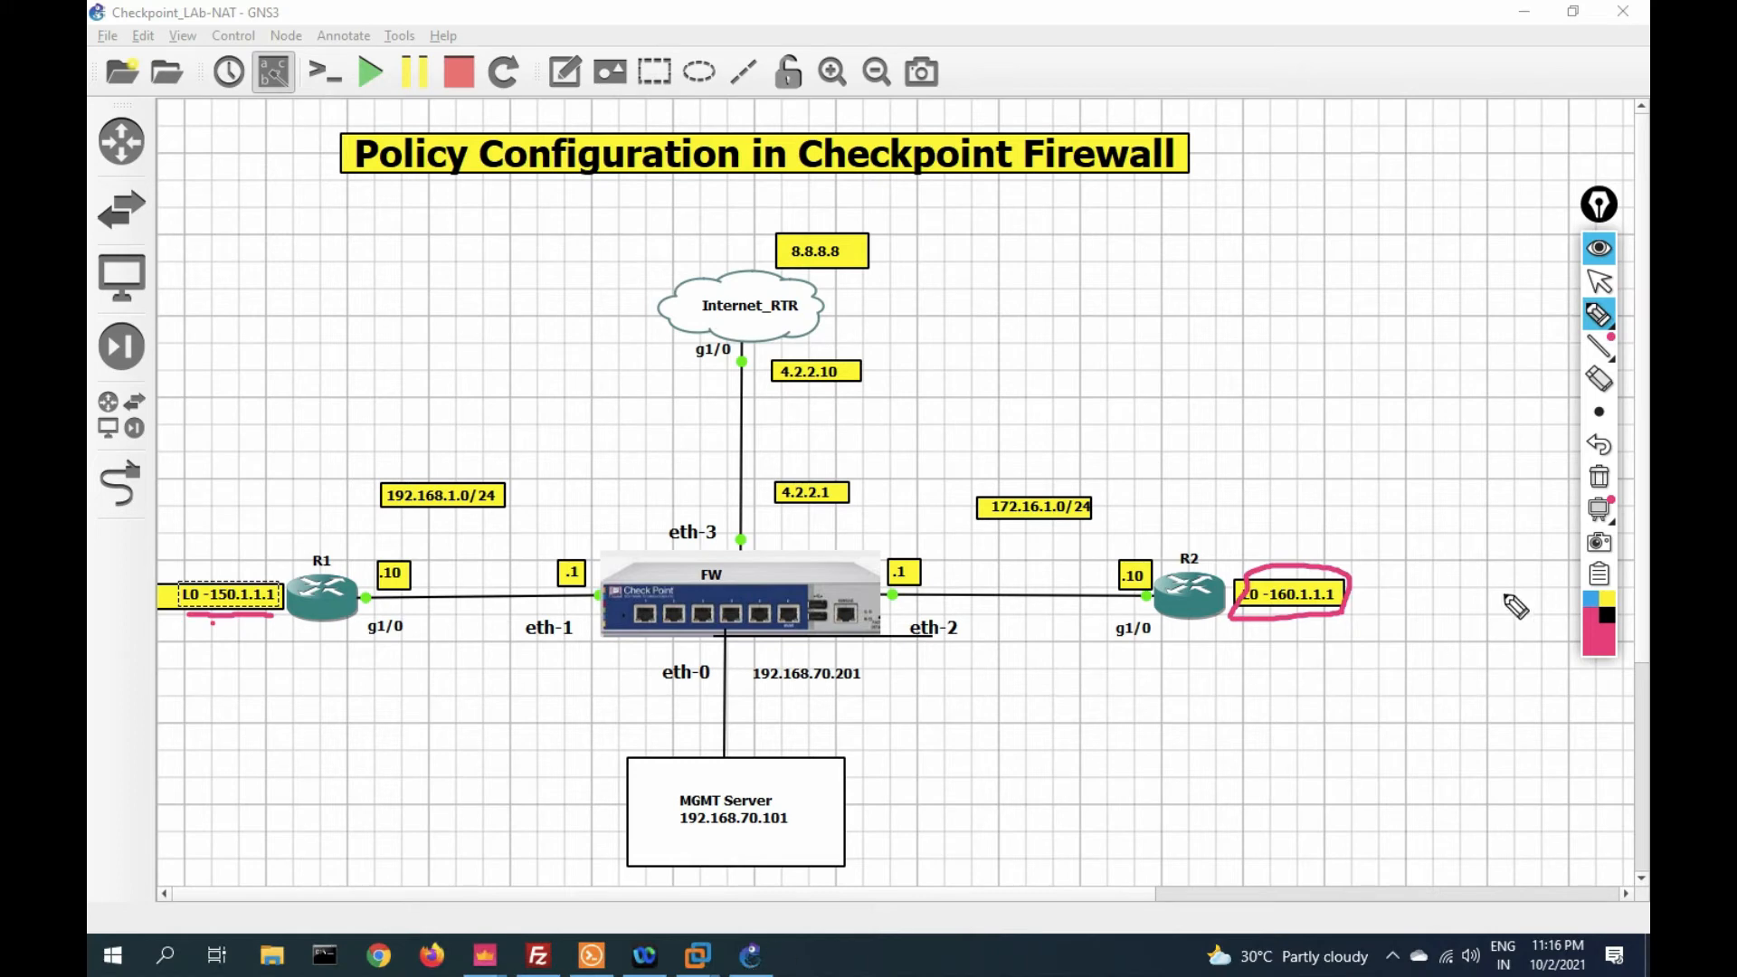
{"action": "left_click", "coordinate": [1612, 292]}
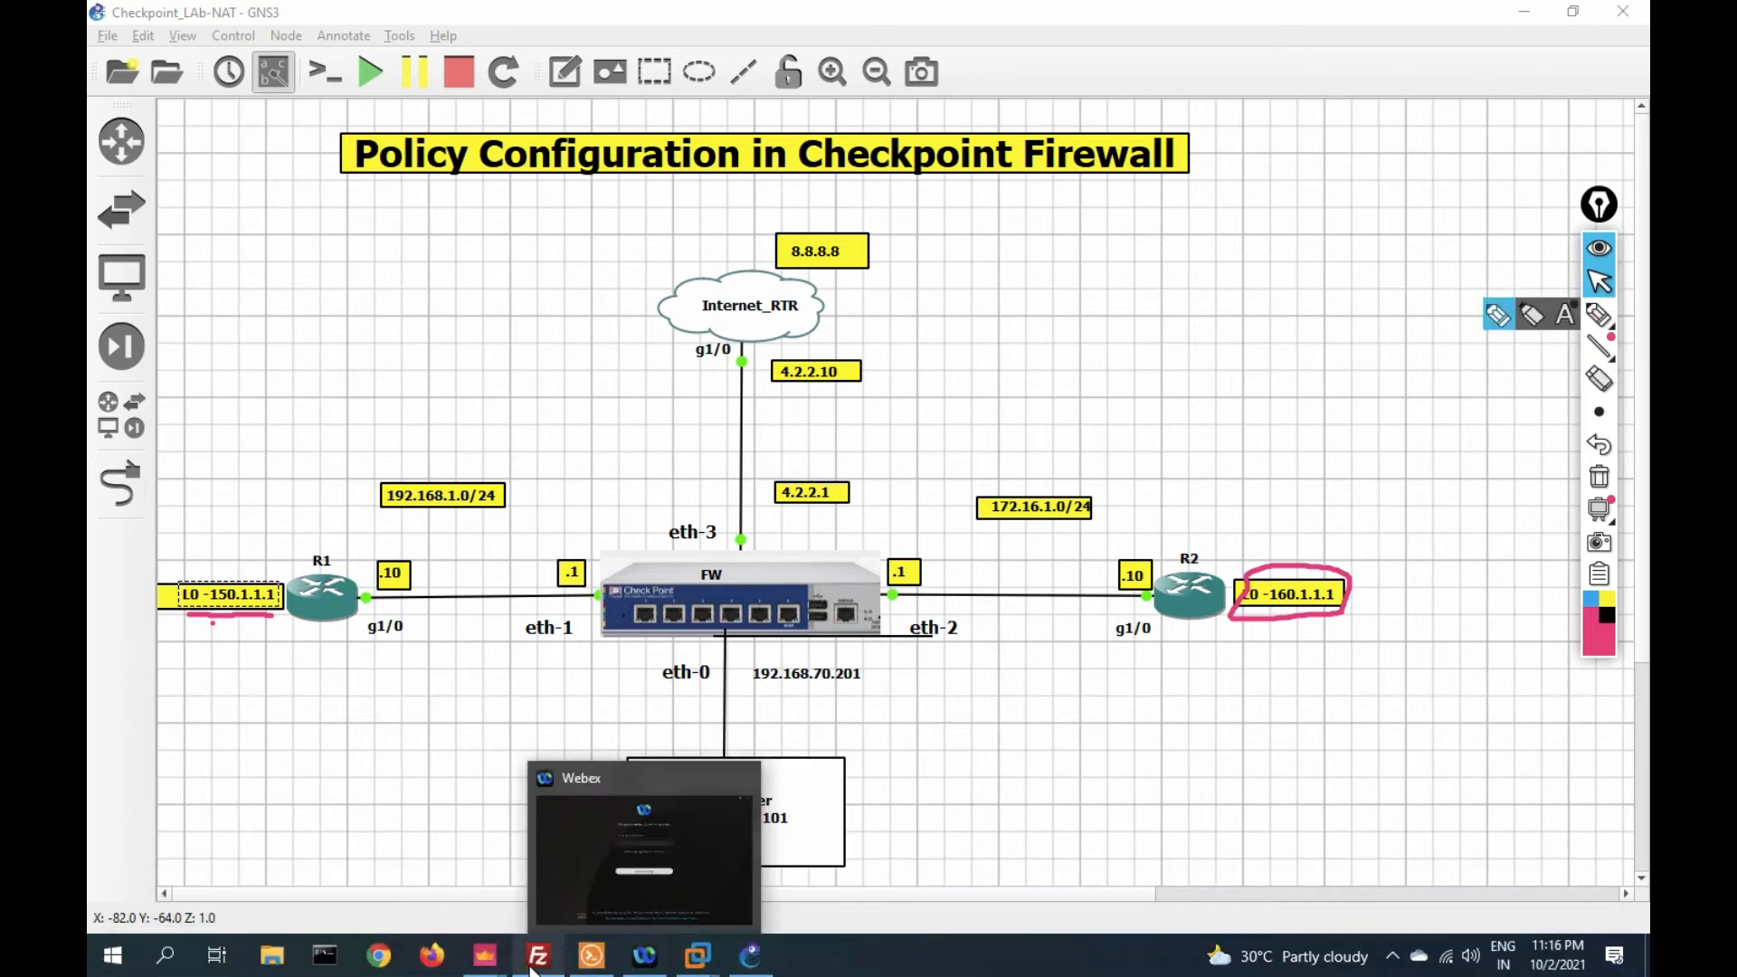
- Switch back to SmartConsole, add a new rule directly below the Stealth rule and name it IN-DMZ
{"action": "mouse_move", "coordinate": [485, 955]}
{"action": "left_click", "coordinate": [619, 867]}
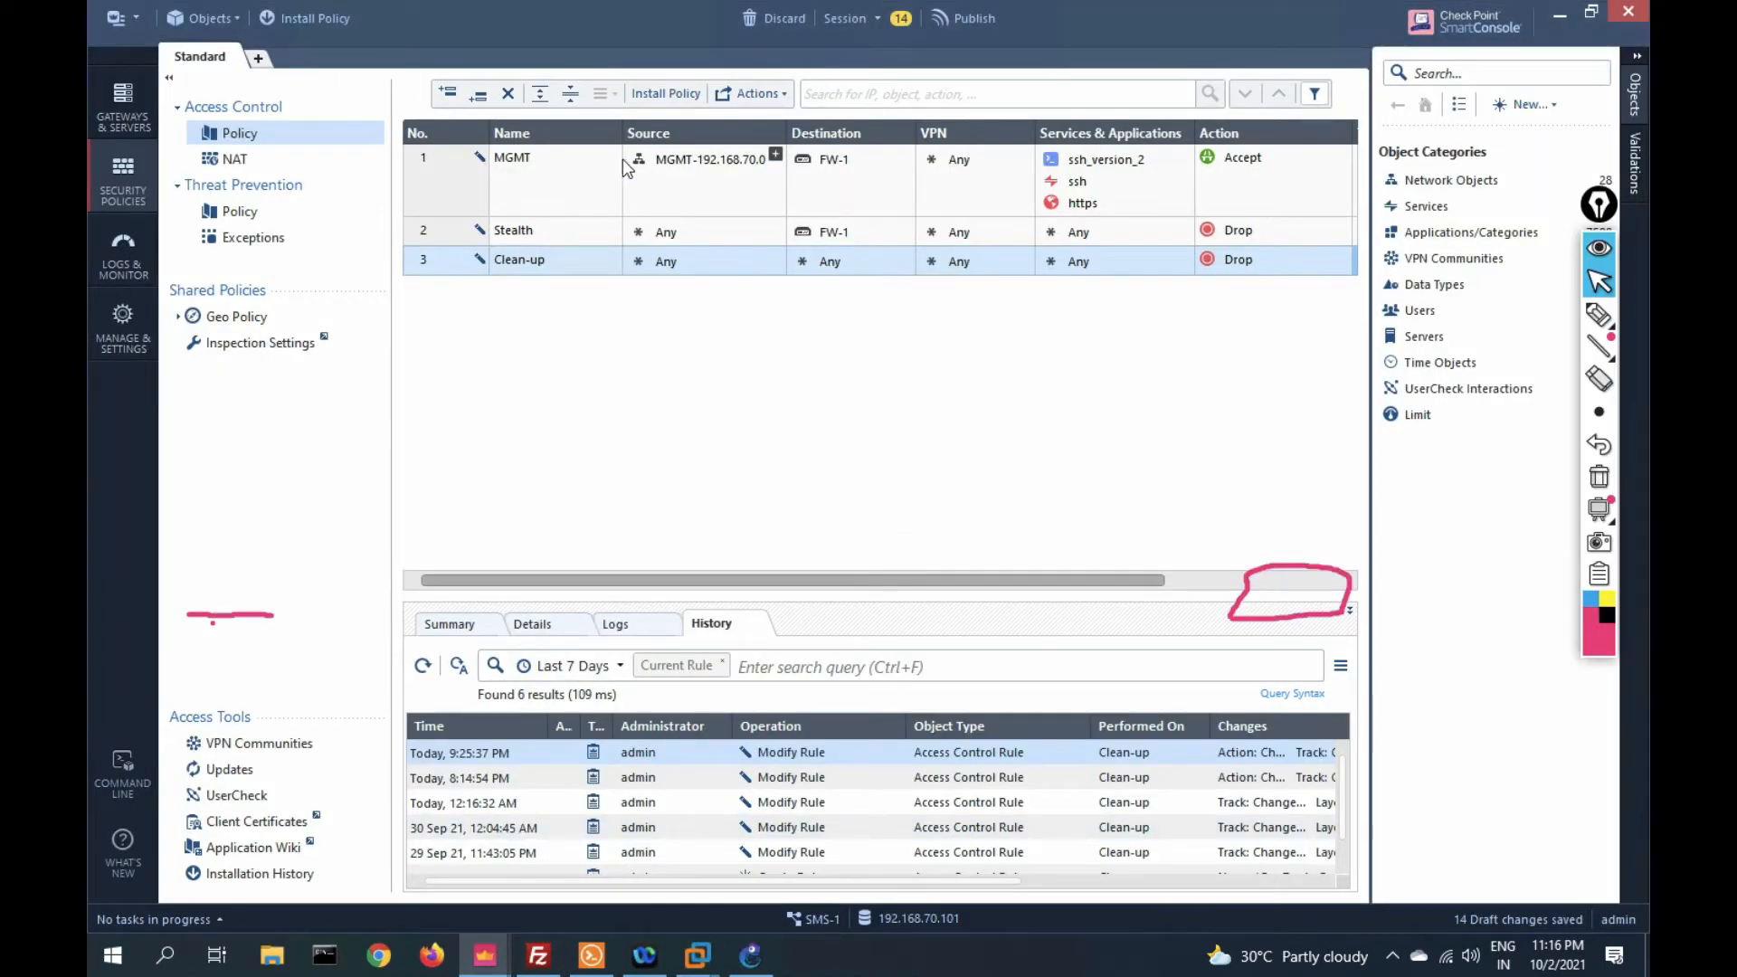
{"action": "left_click", "coordinate": [523, 231]}
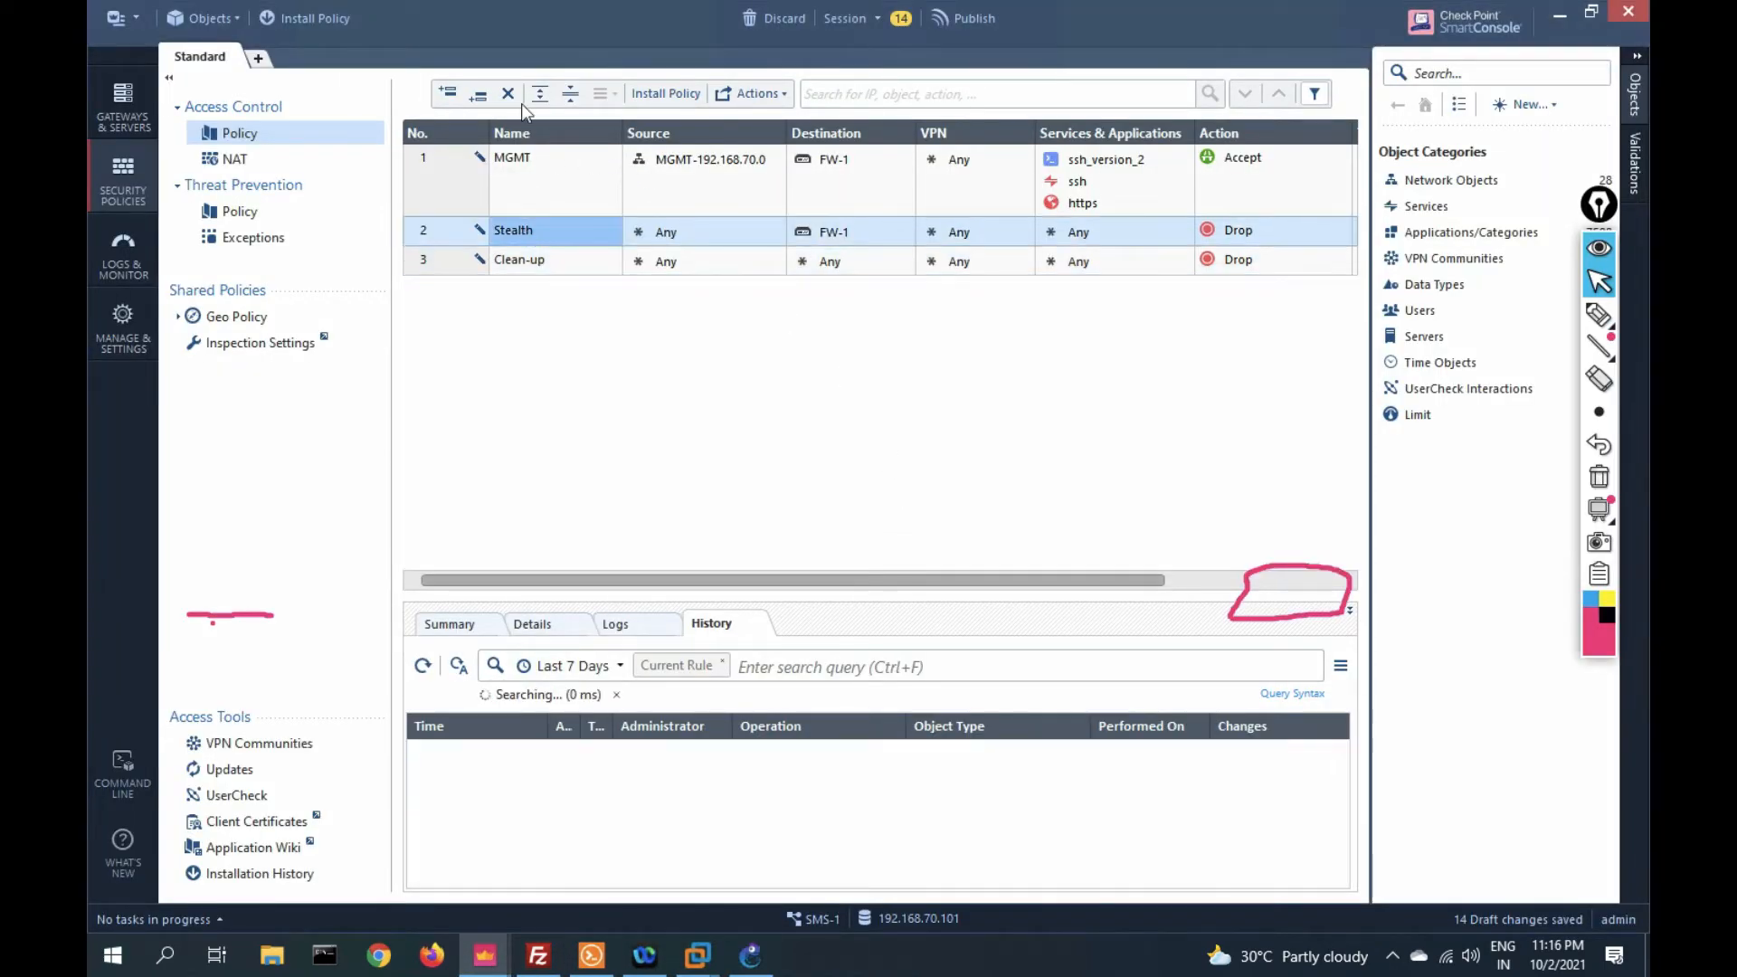
{"action": "left_click", "coordinate": [479, 98]}
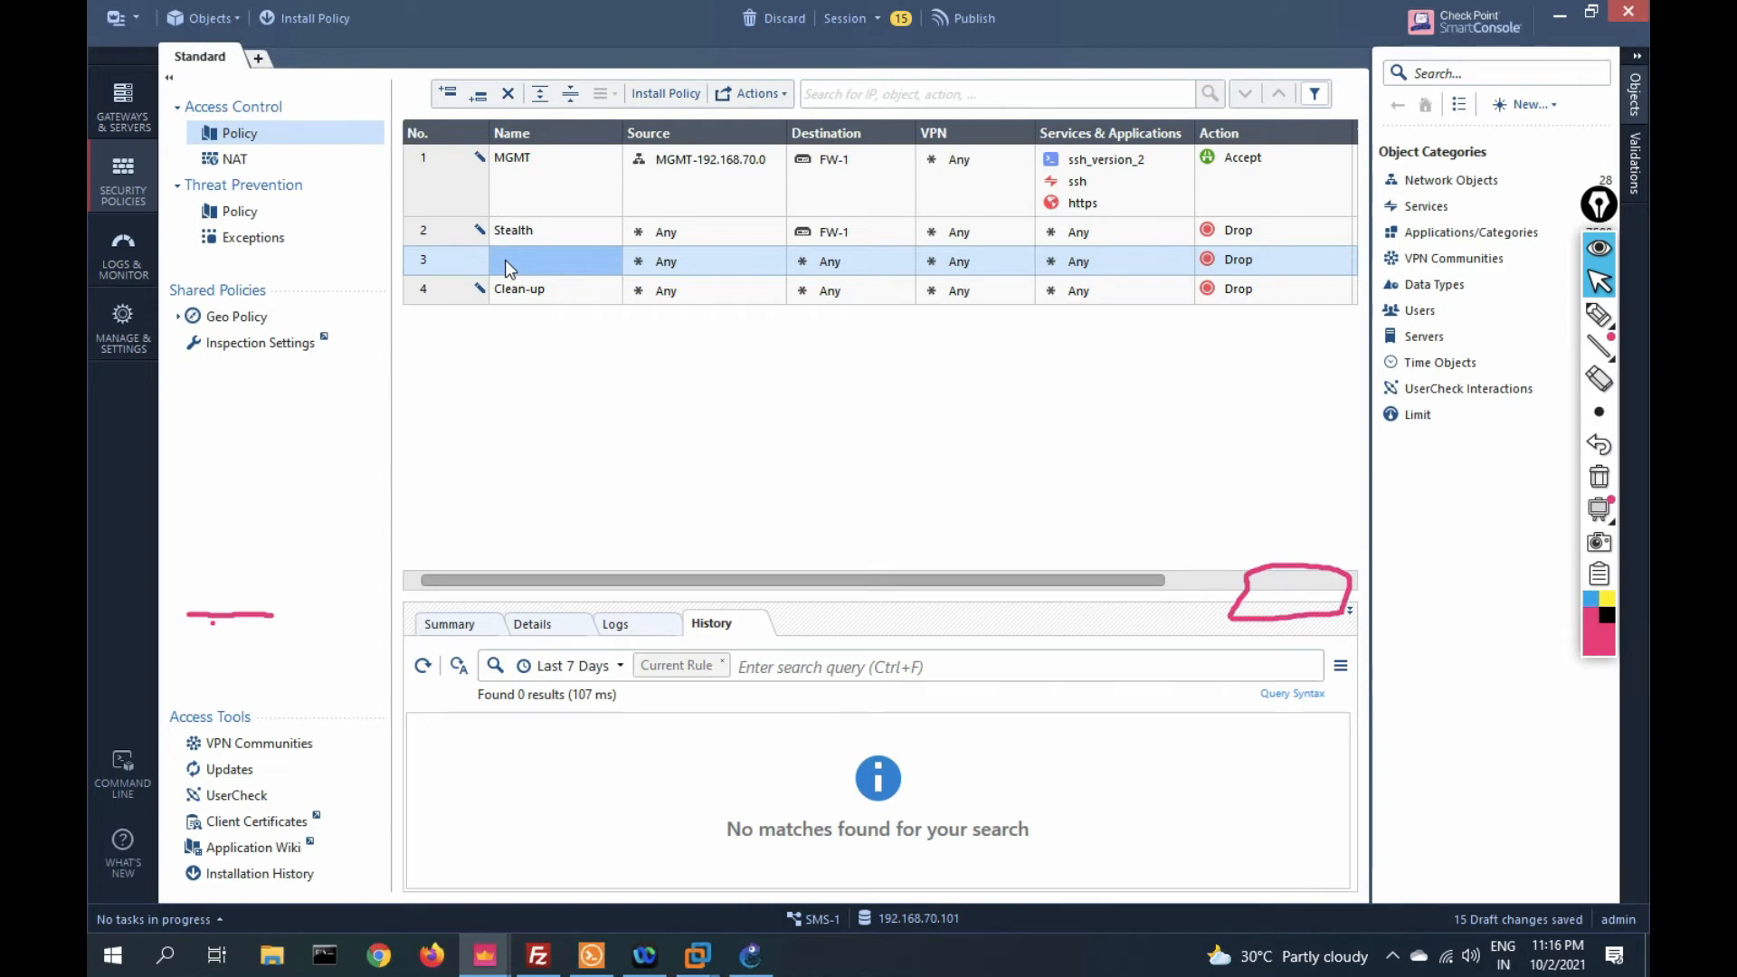
{"action": "right_click", "coordinate": [557, 259]}
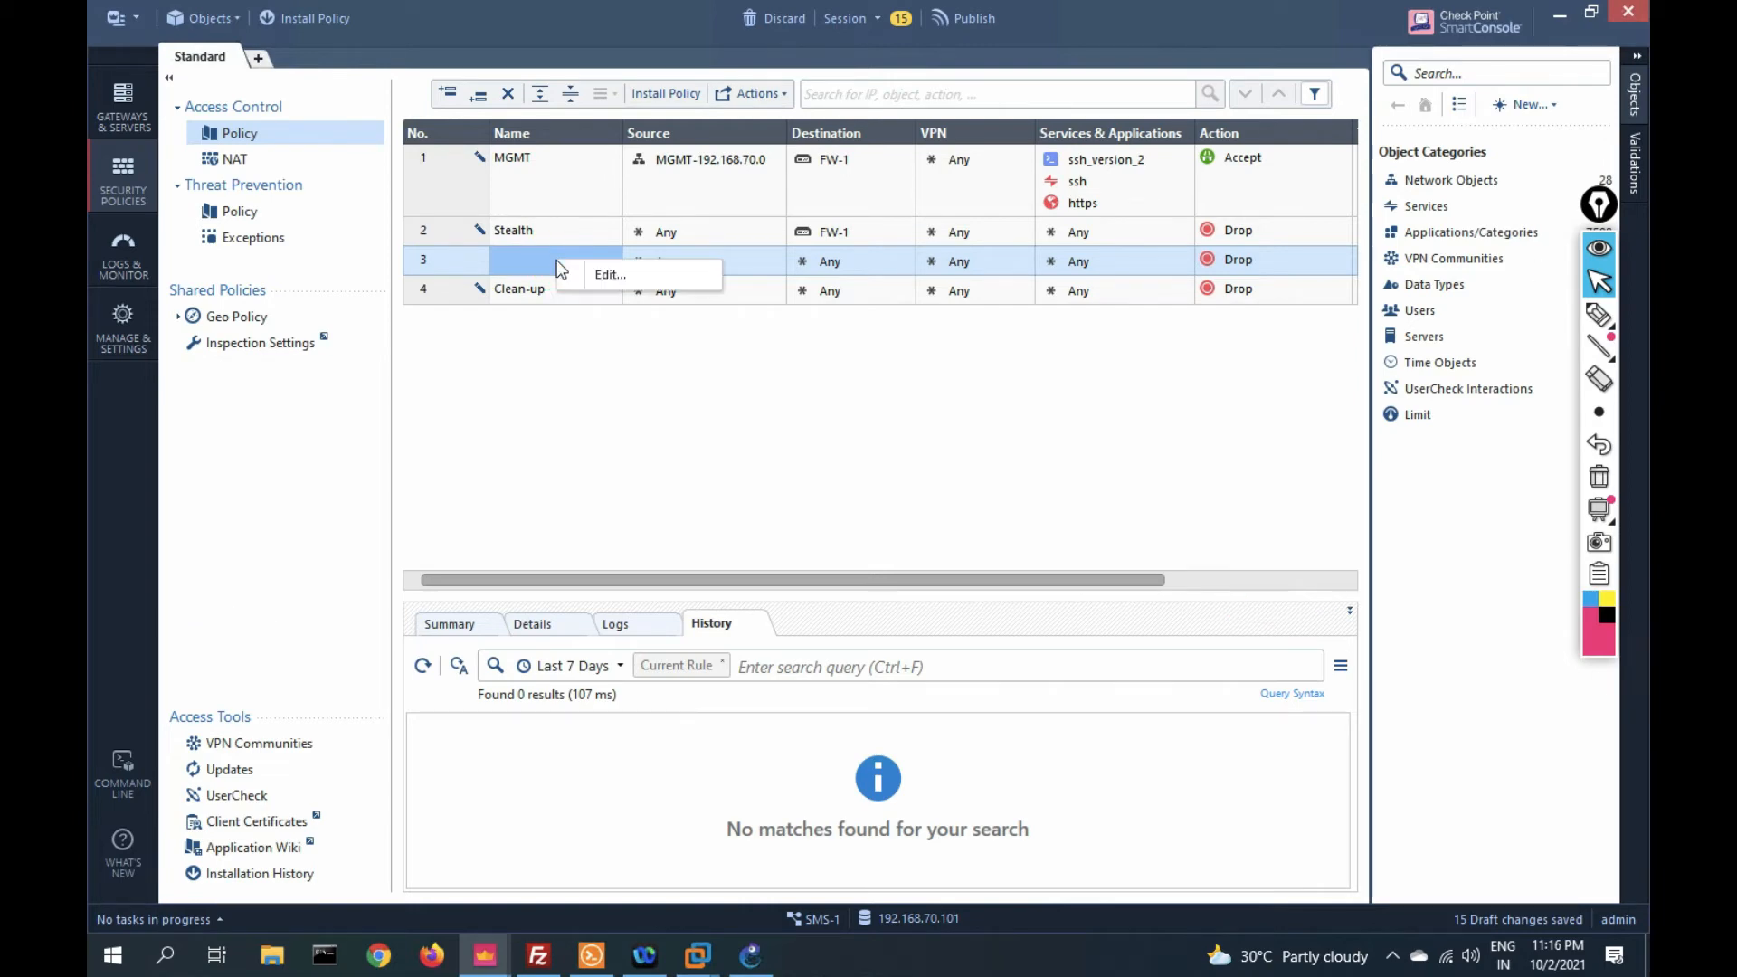
{"action": "left_click", "coordinate": [603, 274]}
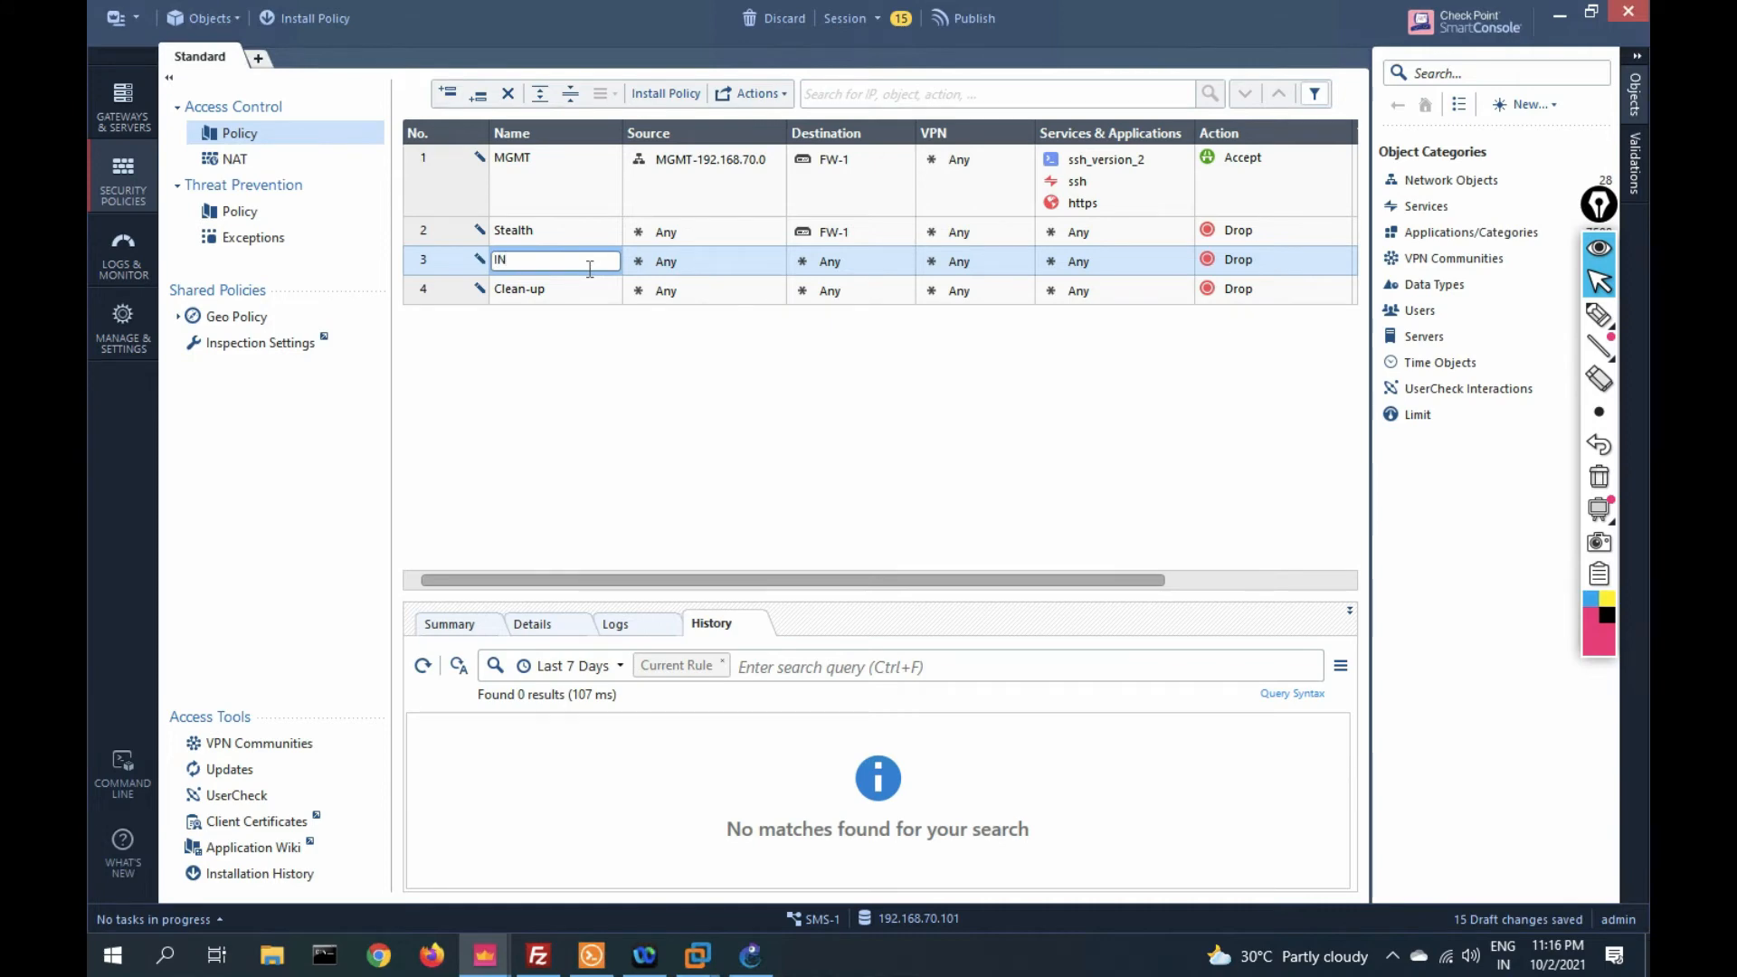
{"action": "type", "text": "IN-DMZ"}
{"action": "key", "text": "Return"}
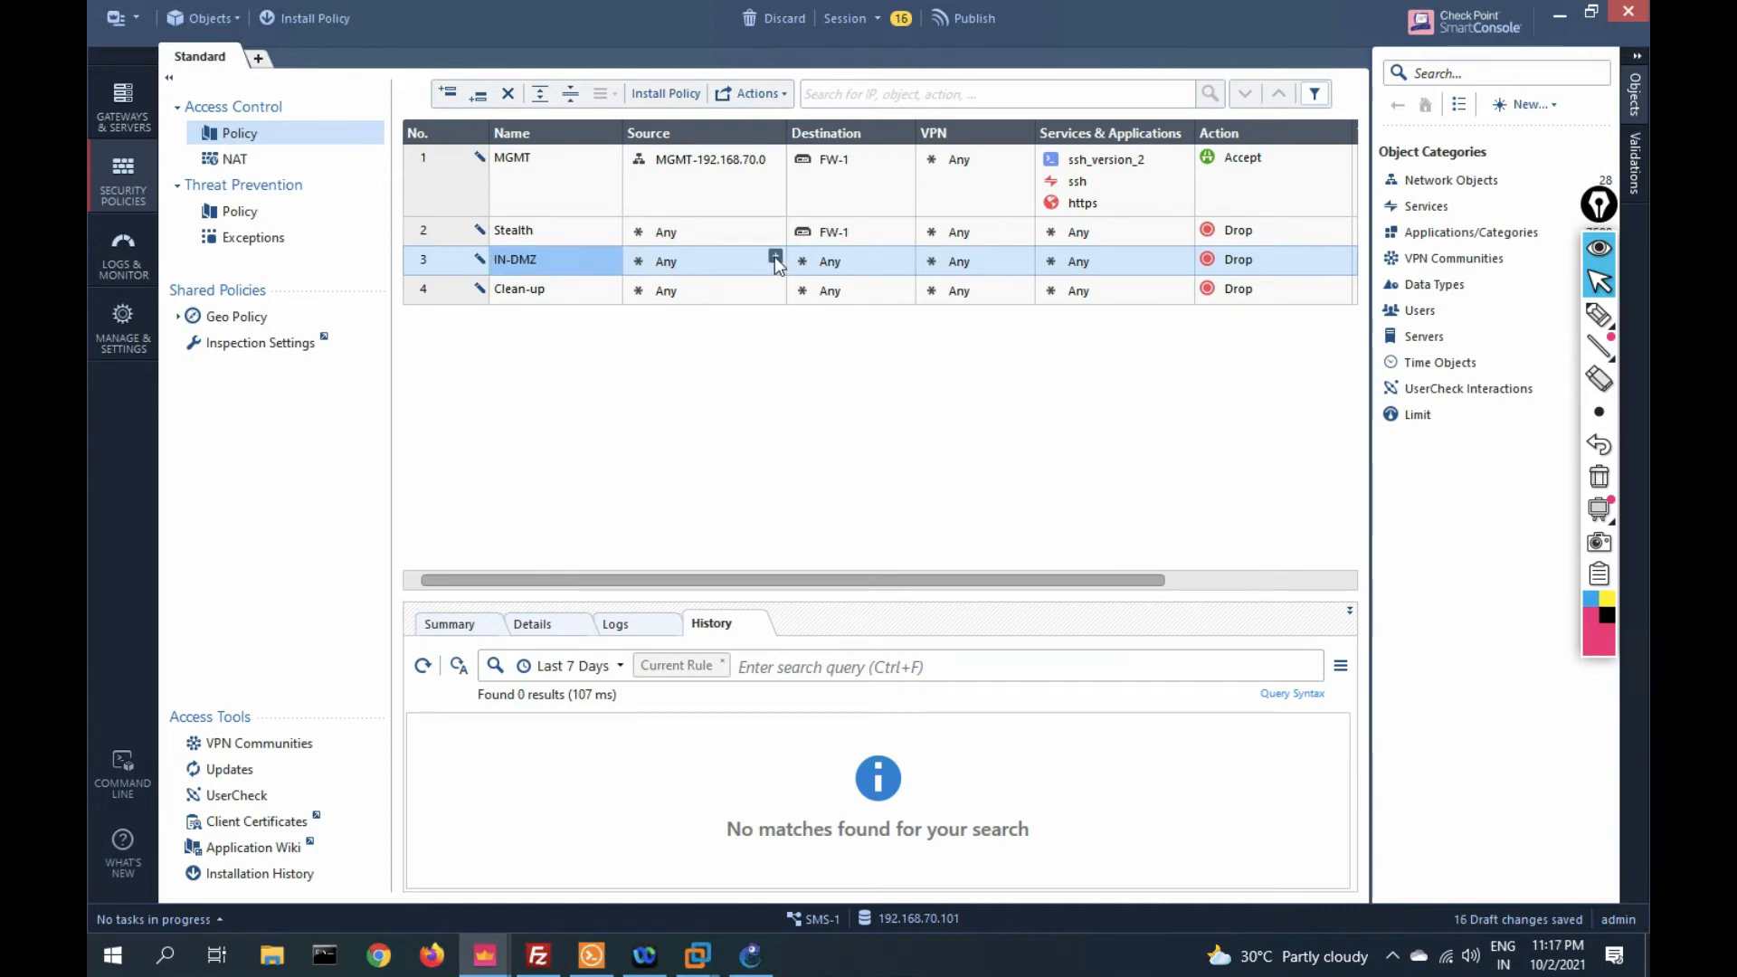
- Set the IN-DMZ rule's source to the Net_150.1.1.0 network and its destination to DMZ-160.1.1.0
{"action": "left_click", "coordinate": [774, 257]}
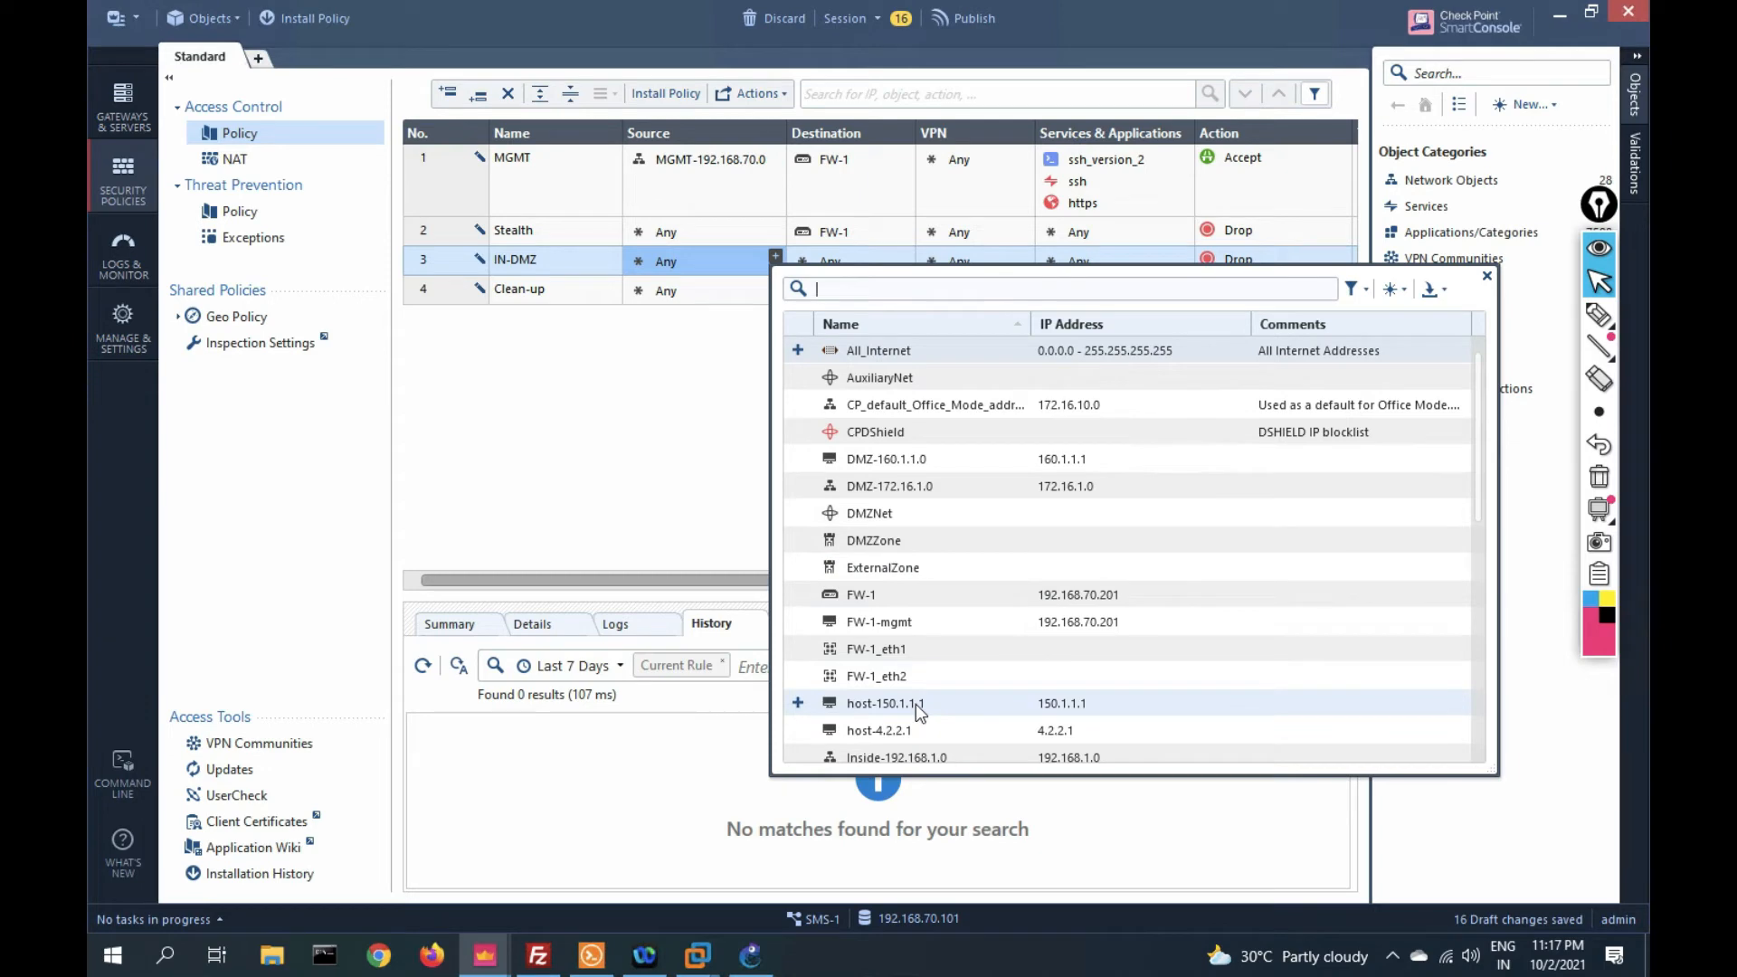
{"action": "scroll", "coordinate": [916, 704], "scroll_direction": "down", "scroll_amount": 5}
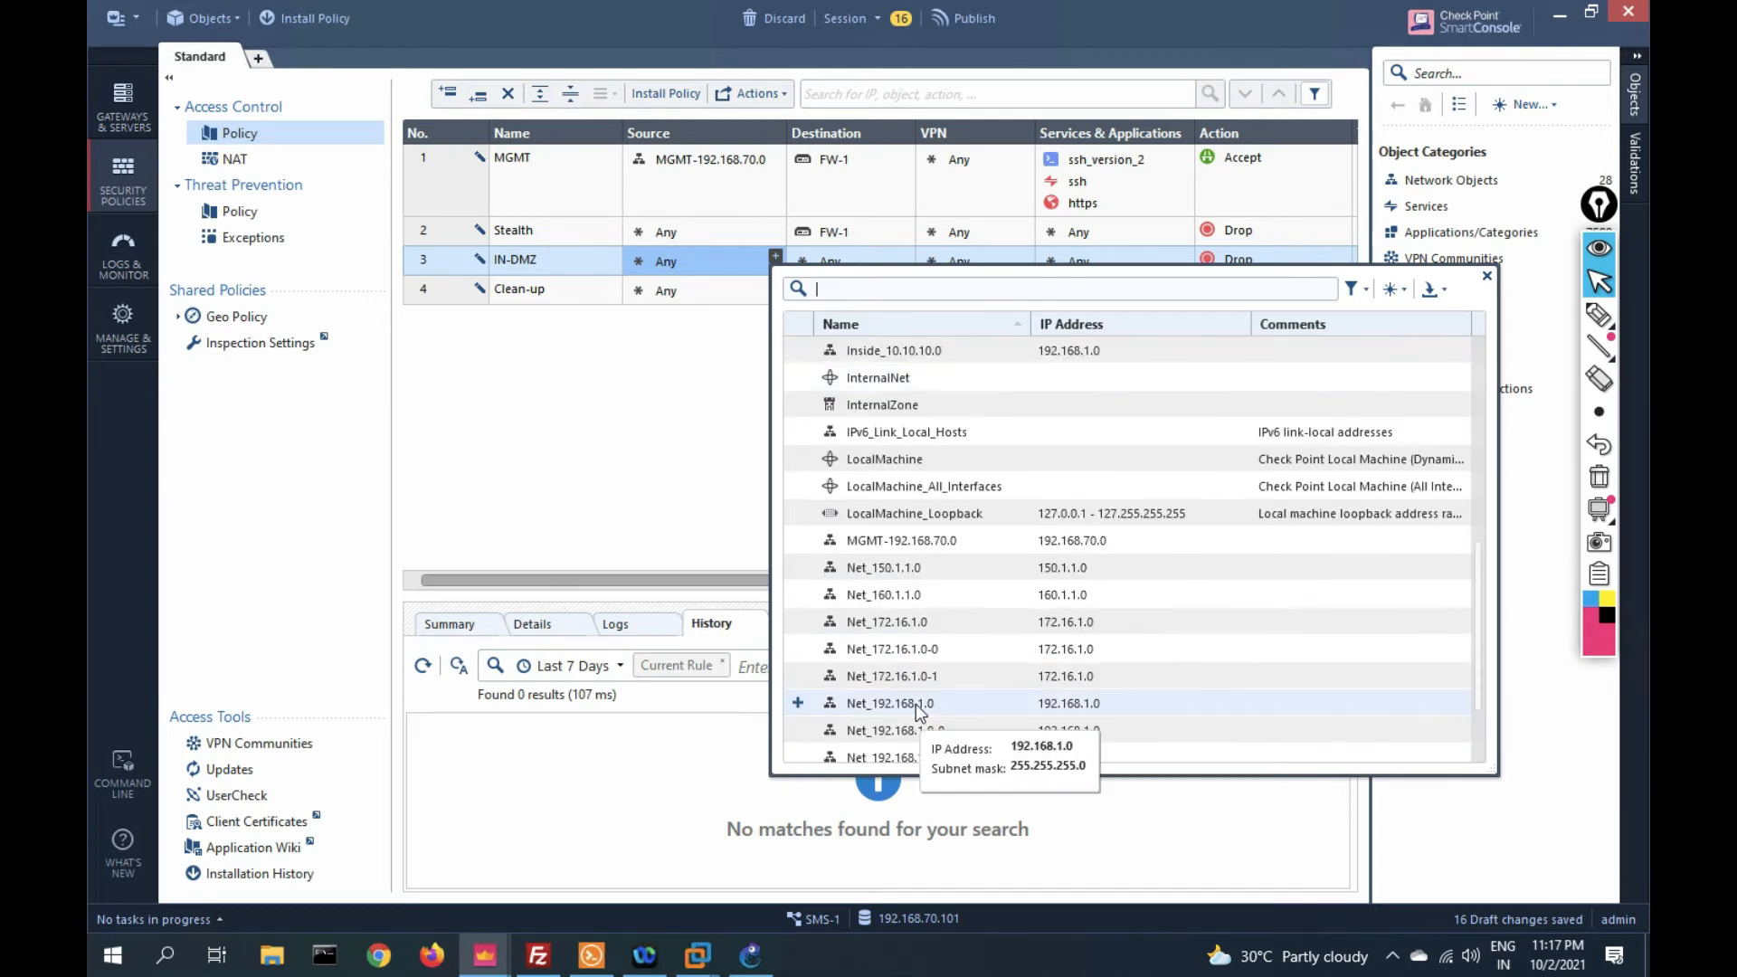
{"action": "double_click", "coordinate": [932, 566]}
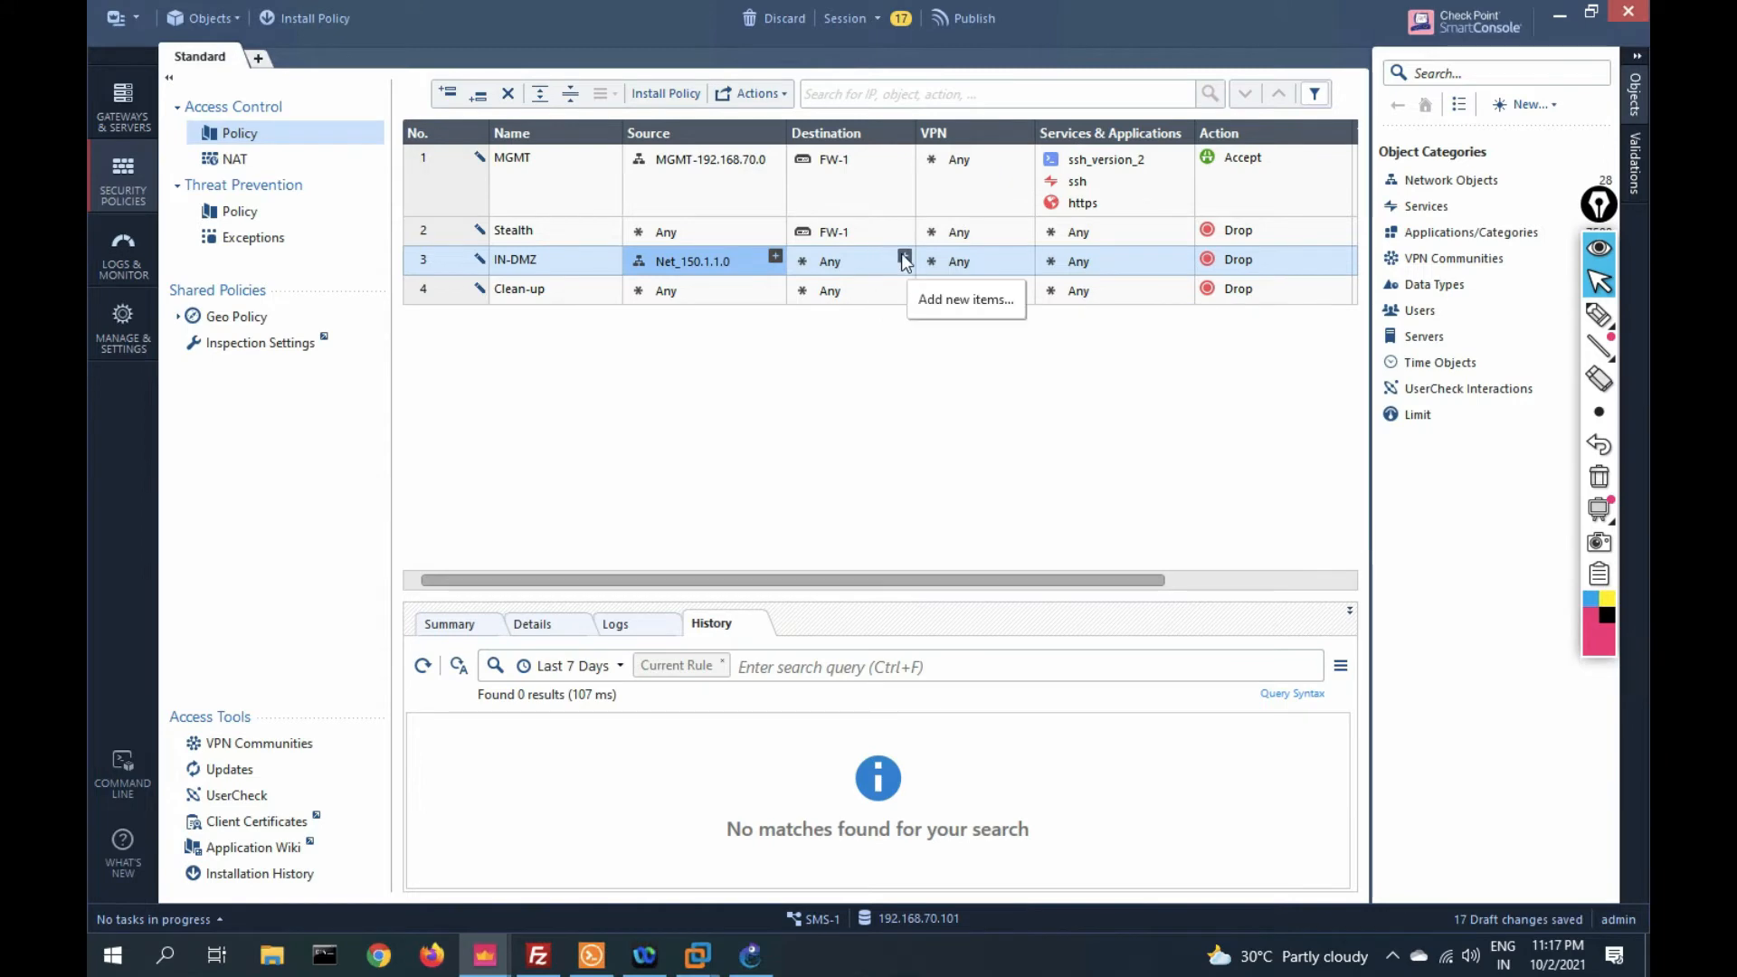
{"action": "left_click", "coordinate": [904, 258]}
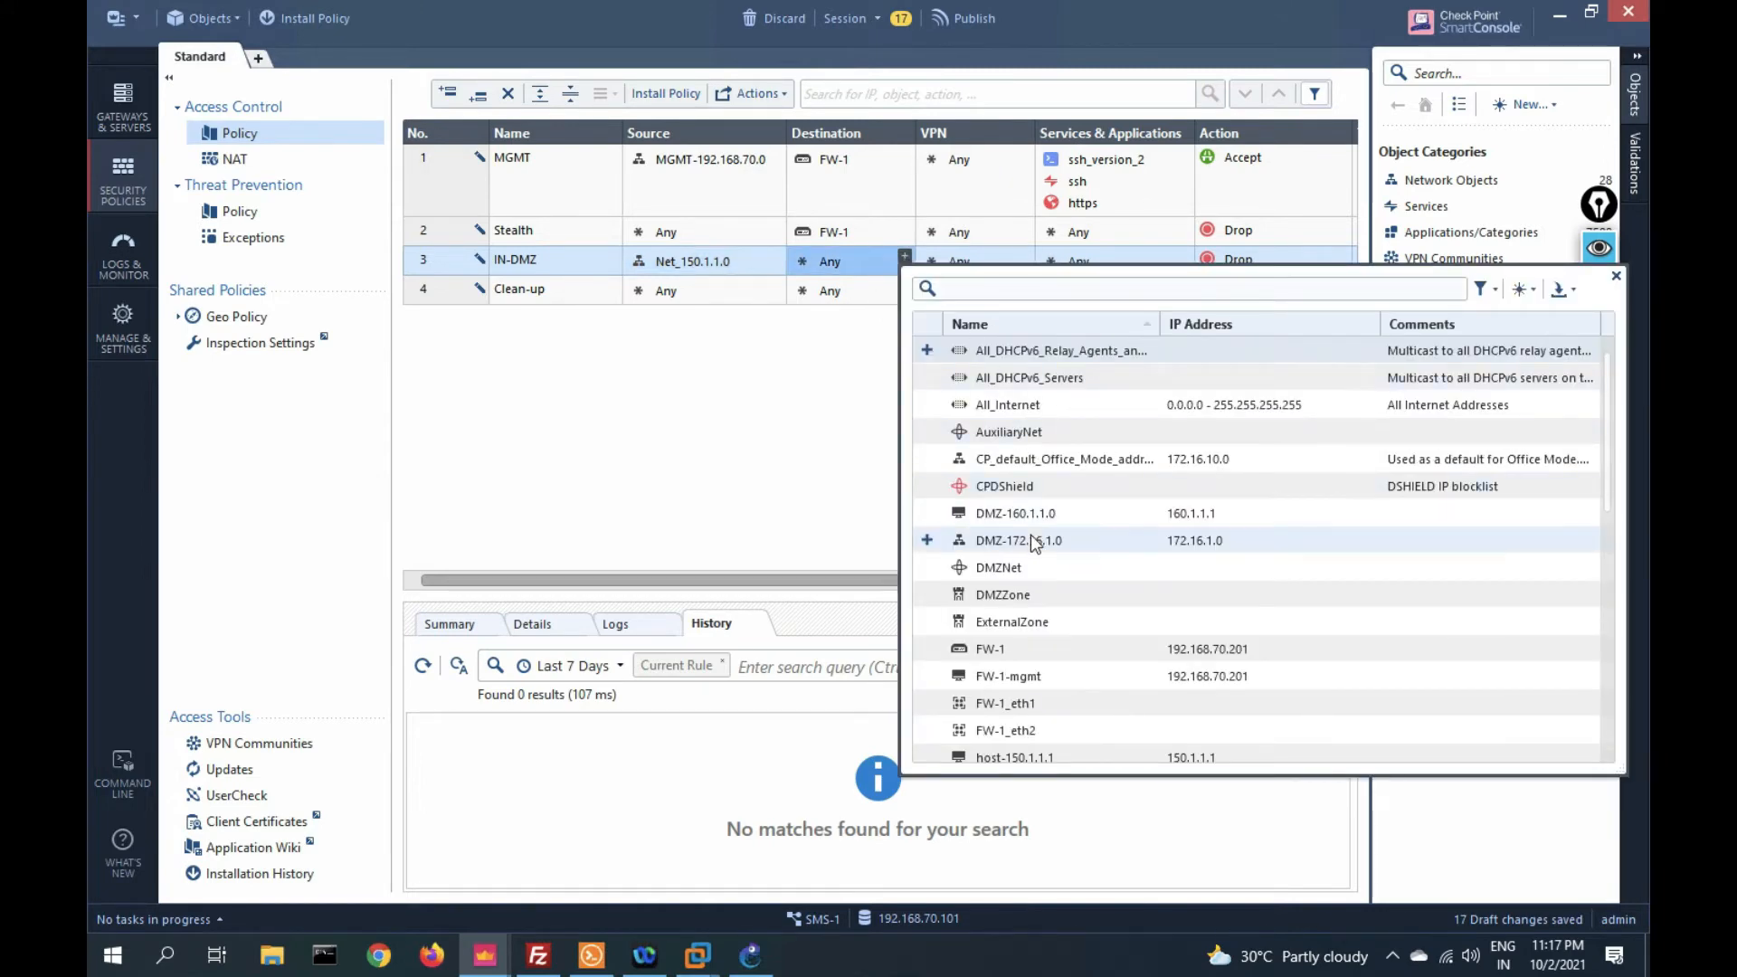
{"action": "double_click", "coordinate": [1035, 514]}
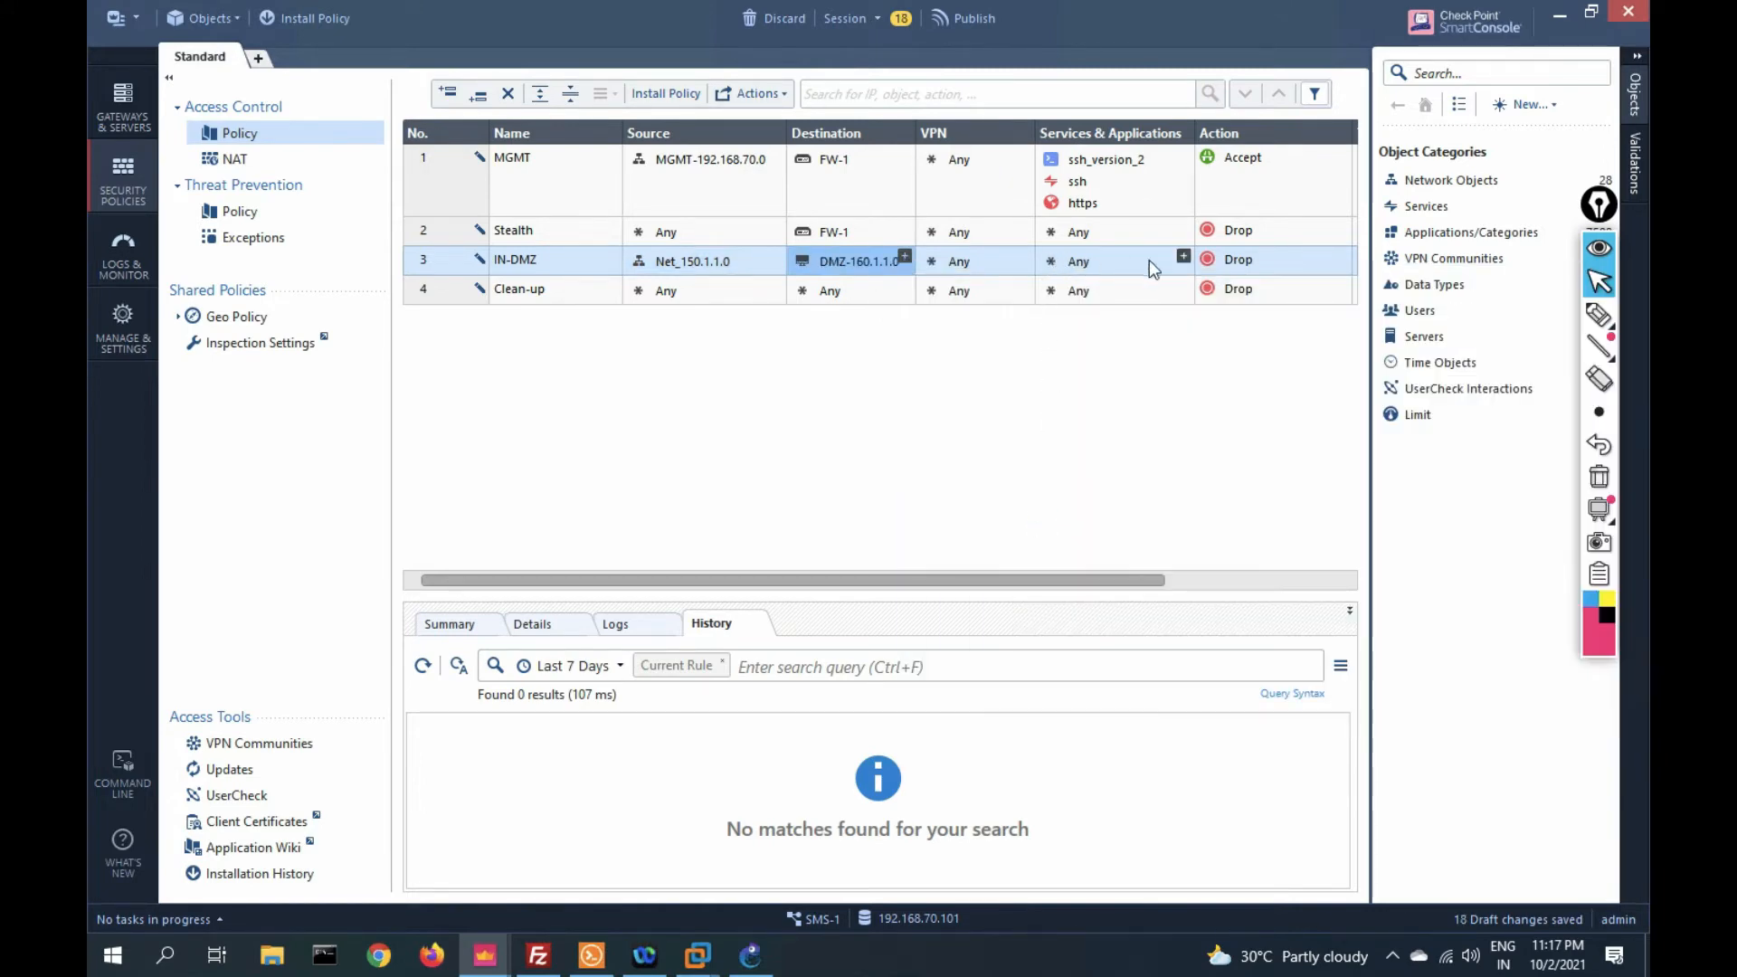
- Set the IN-DMZ rule's action to Accept and its tracking to Log
{"action": "left_click", "coordinate": [1344, 258]}
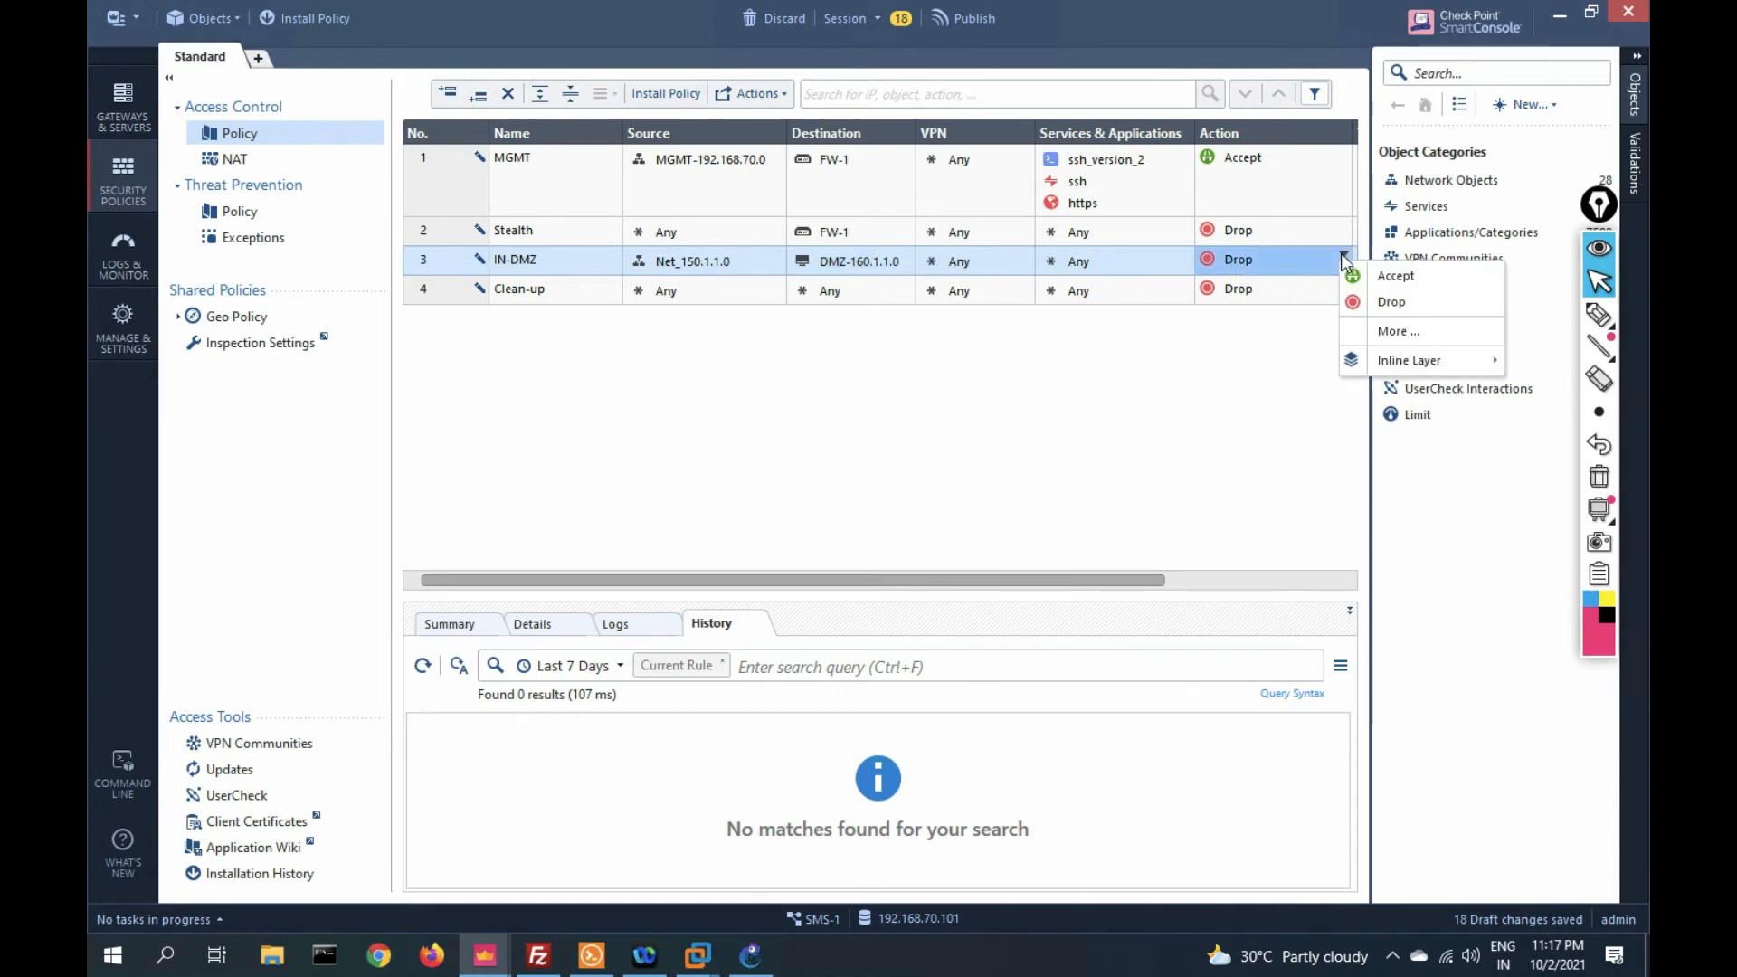
{"action": "left_click", "coordinate": [1369, 272]}
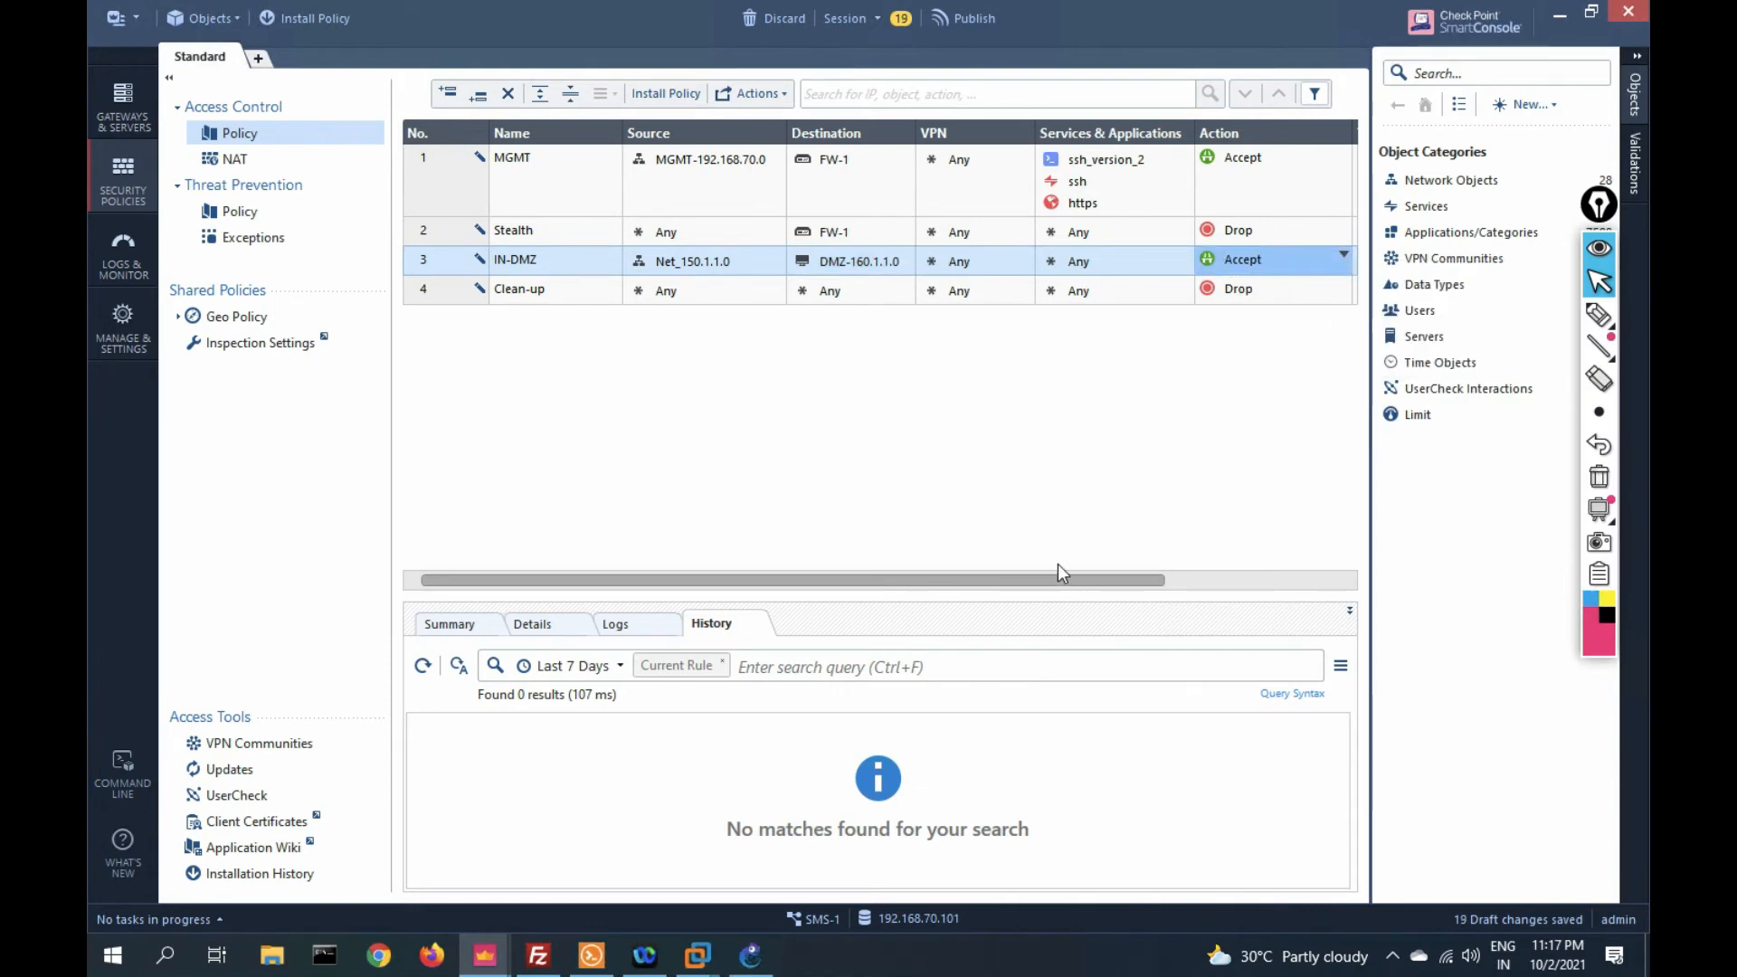
{"action": "left_click_drag", "start_coordinate": [1042, 583], "coordinate": [1217, 582]}
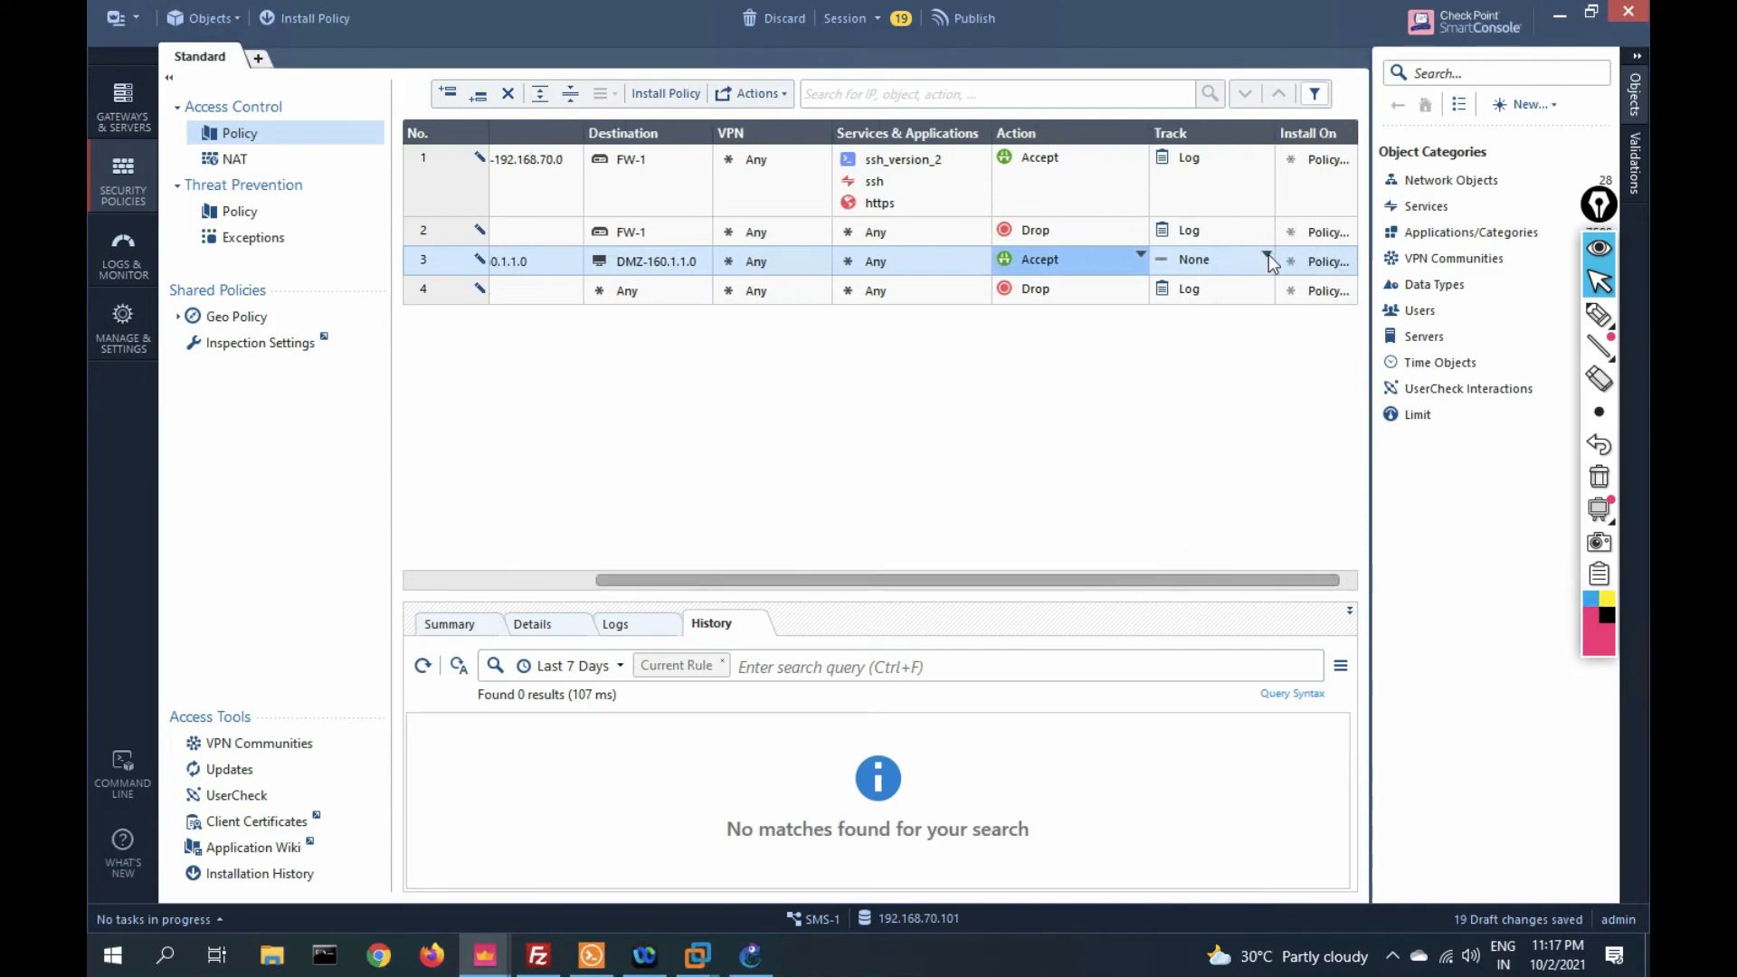
{"action": "left_click", "coordinate": [1268, 256]}
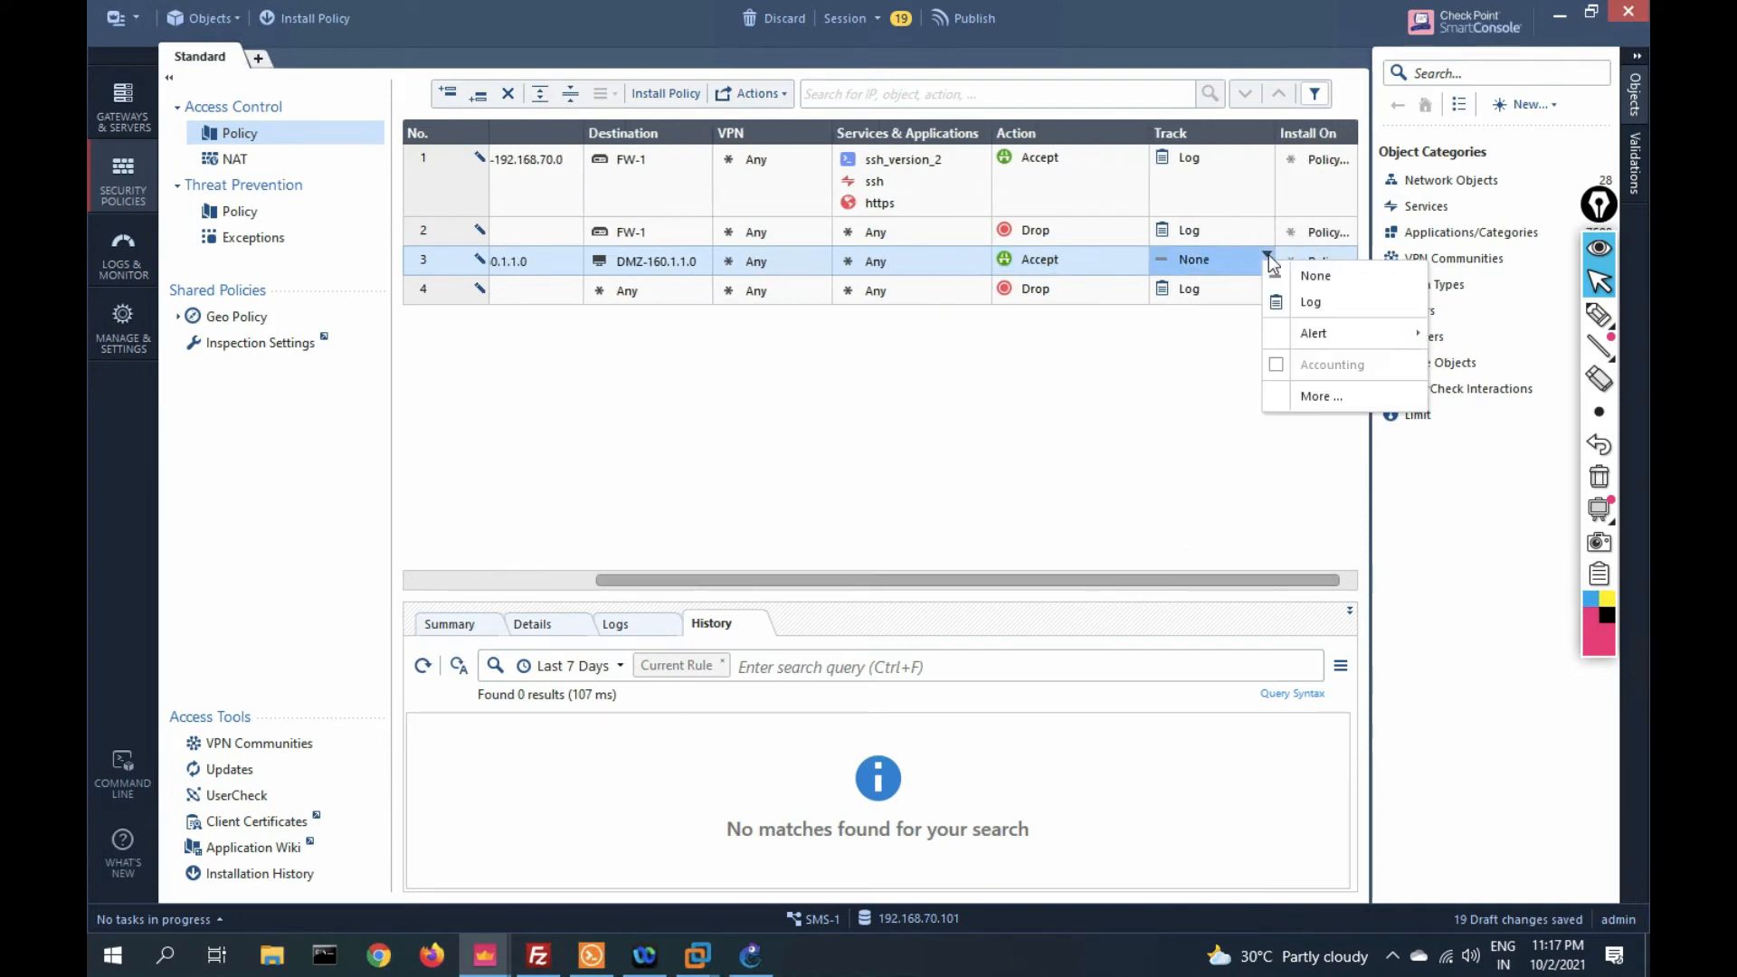
{"action": "left_click", "coordinate": [1288, 301]}
{"action": "left_click_drag", "start_coordinate": [1074, 580], "coordinate": [798, 589]}
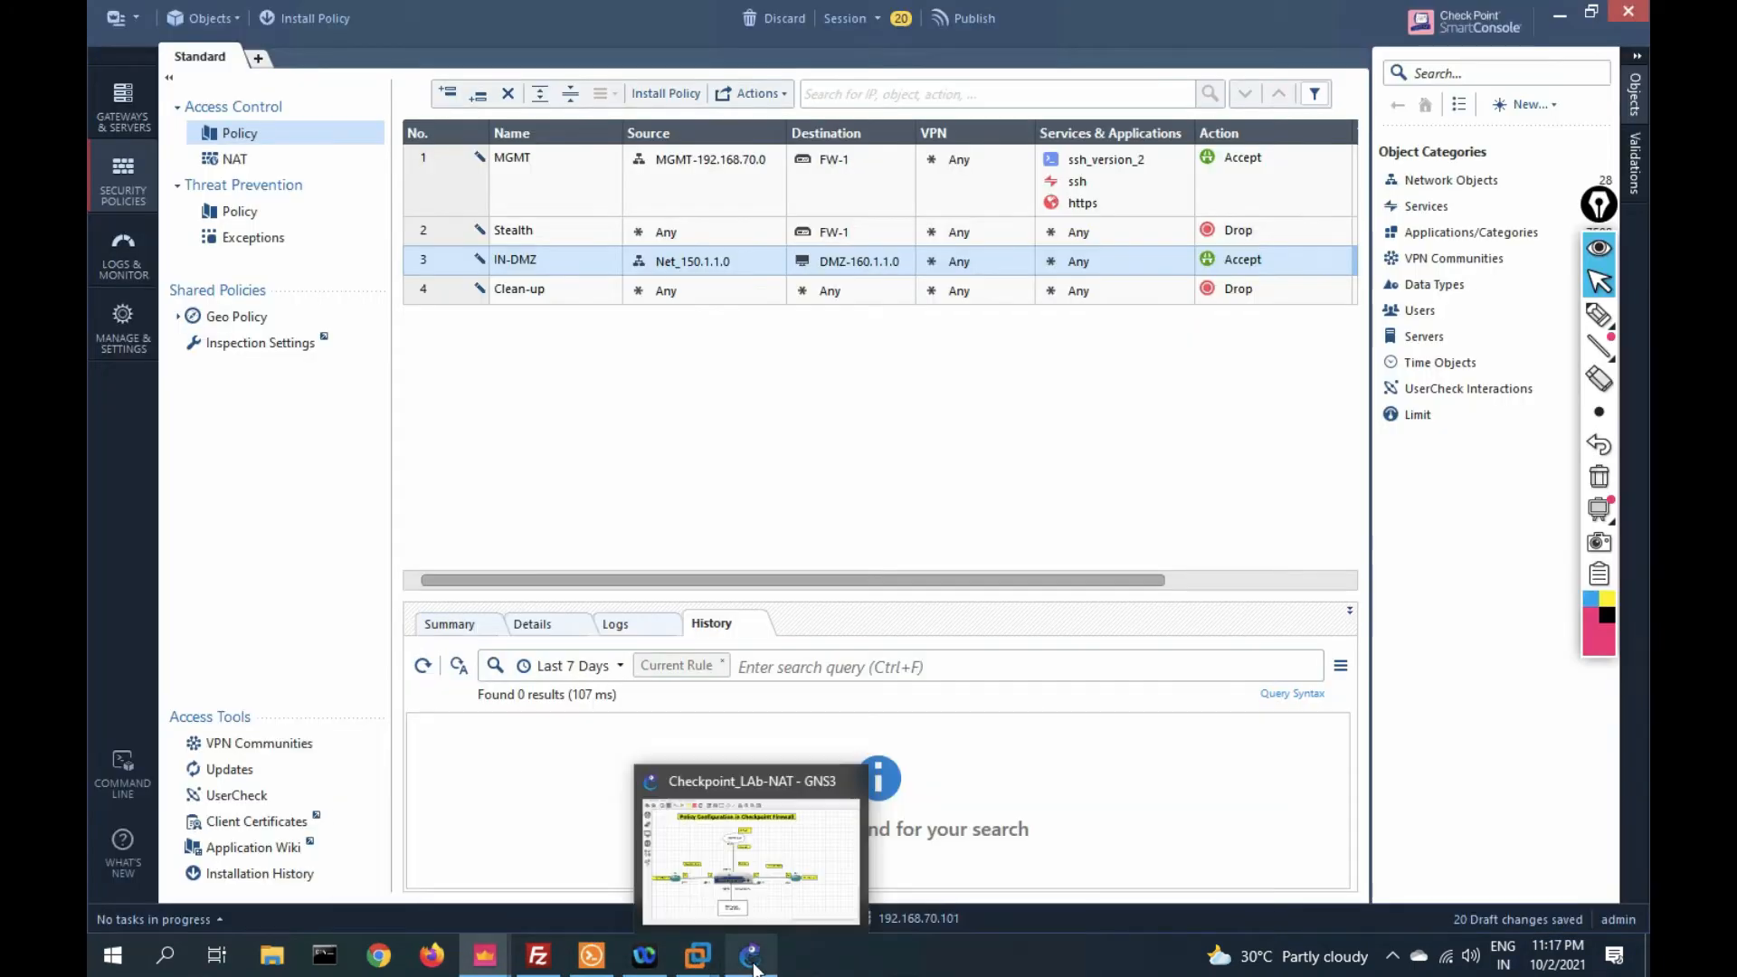
- Switch to GNS3 and examine the firewall's connections and R1's loopback network in the topology
{"action": "left_click", "coordinate": [753, 964]}
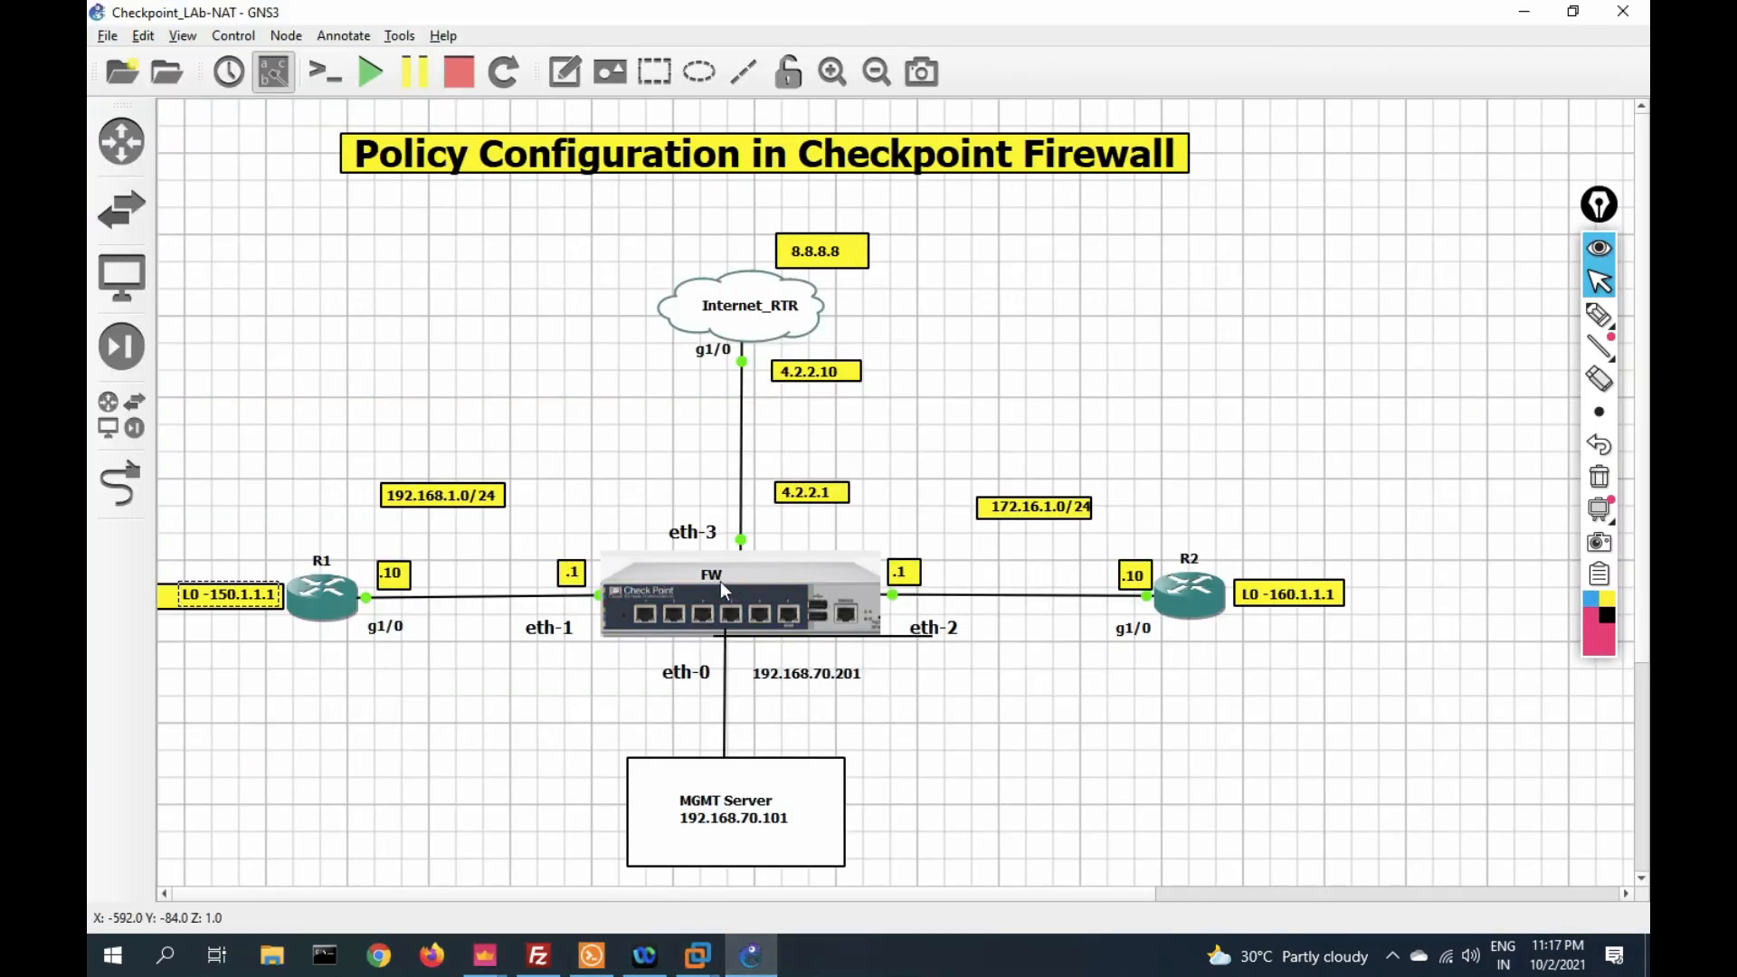
{"action": "mouse_move", "coordinate": [813, 625]}
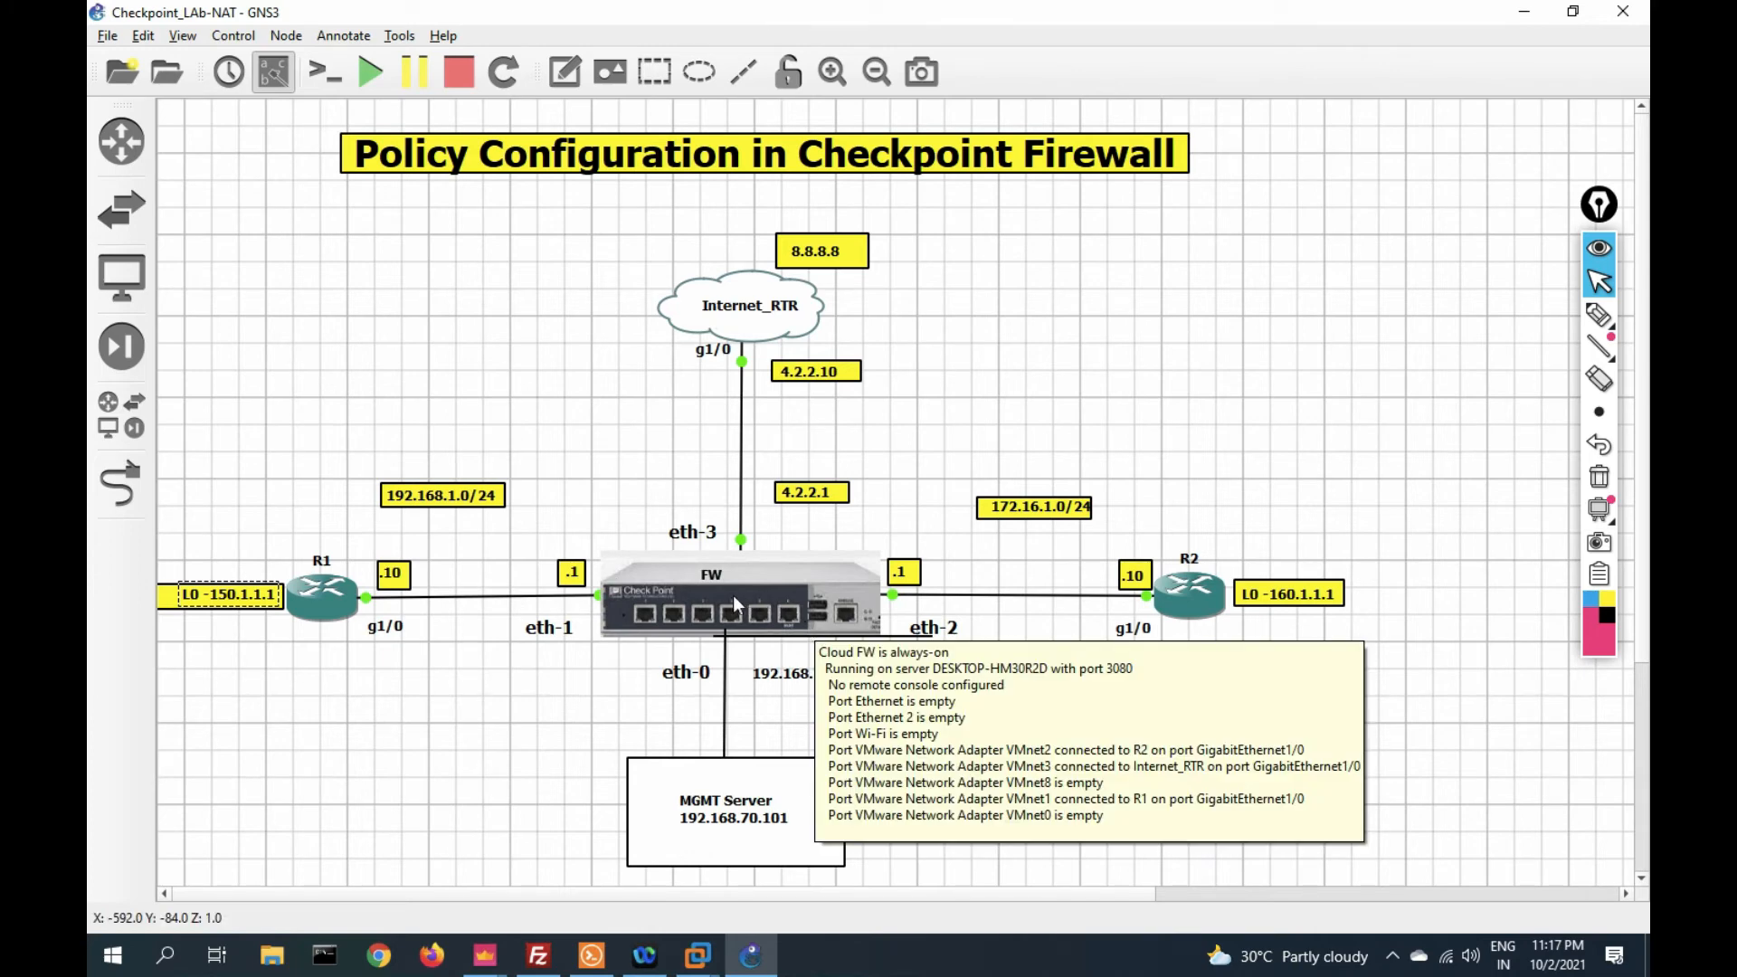
{"action": "left_click", "coordinate": [689, 528]}
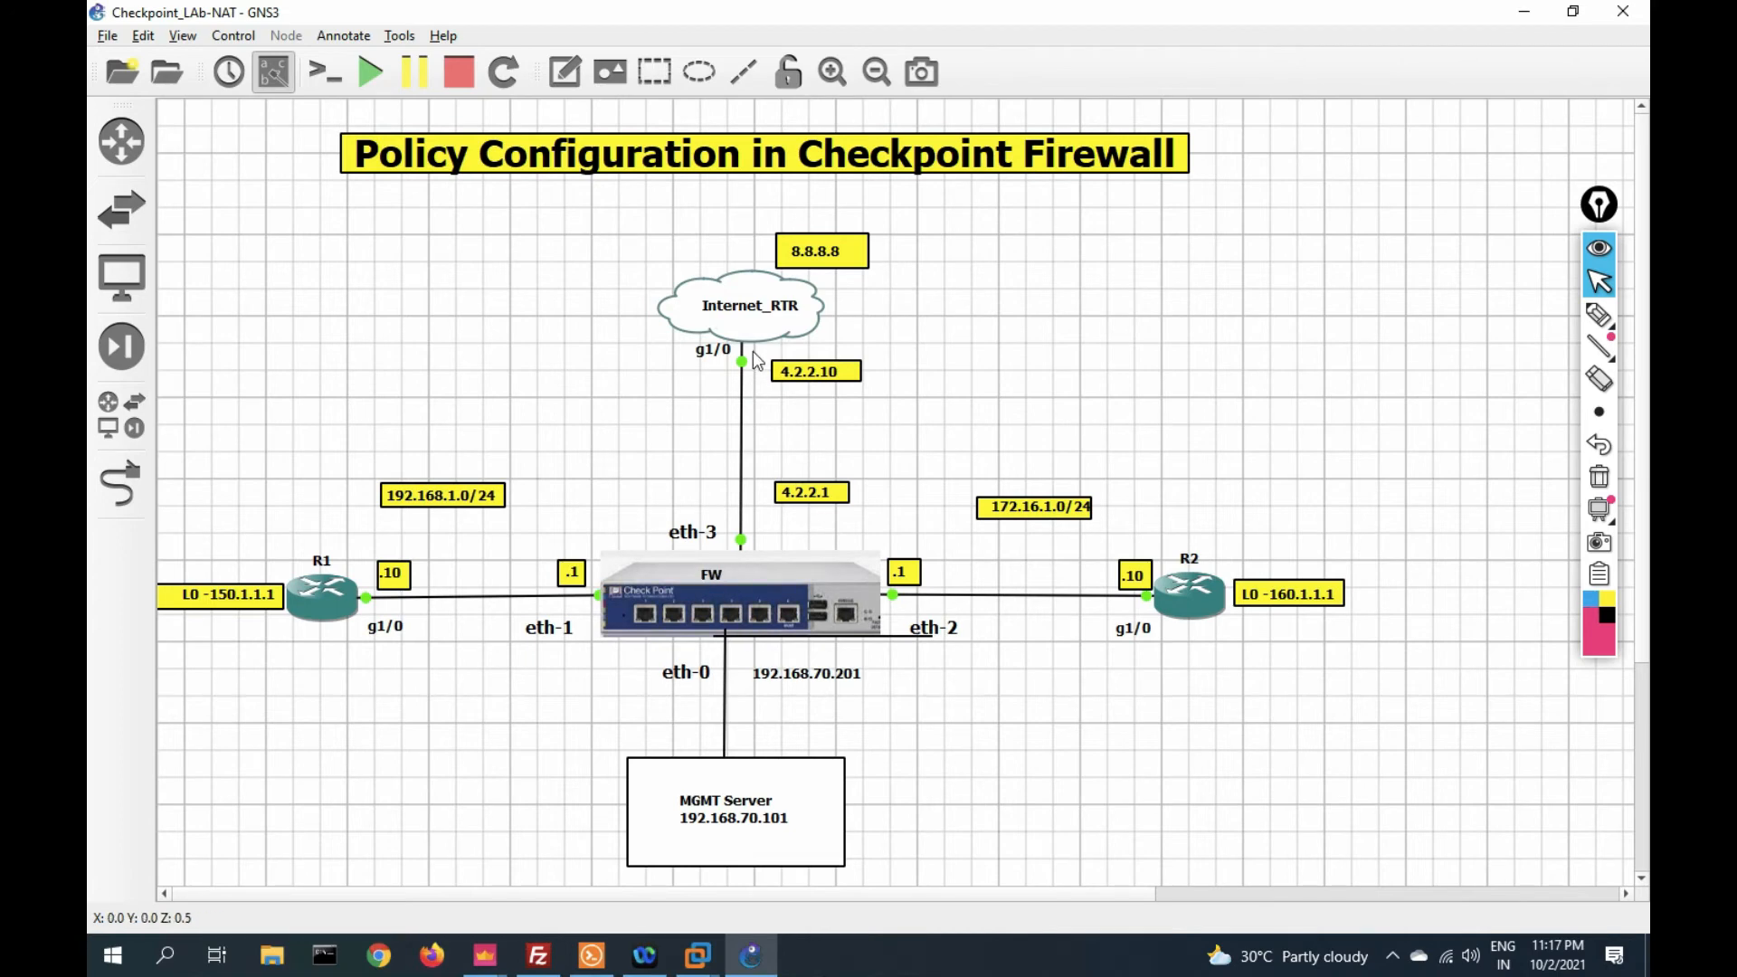
{"action": "left_click", "coordinate": [209, 604]}
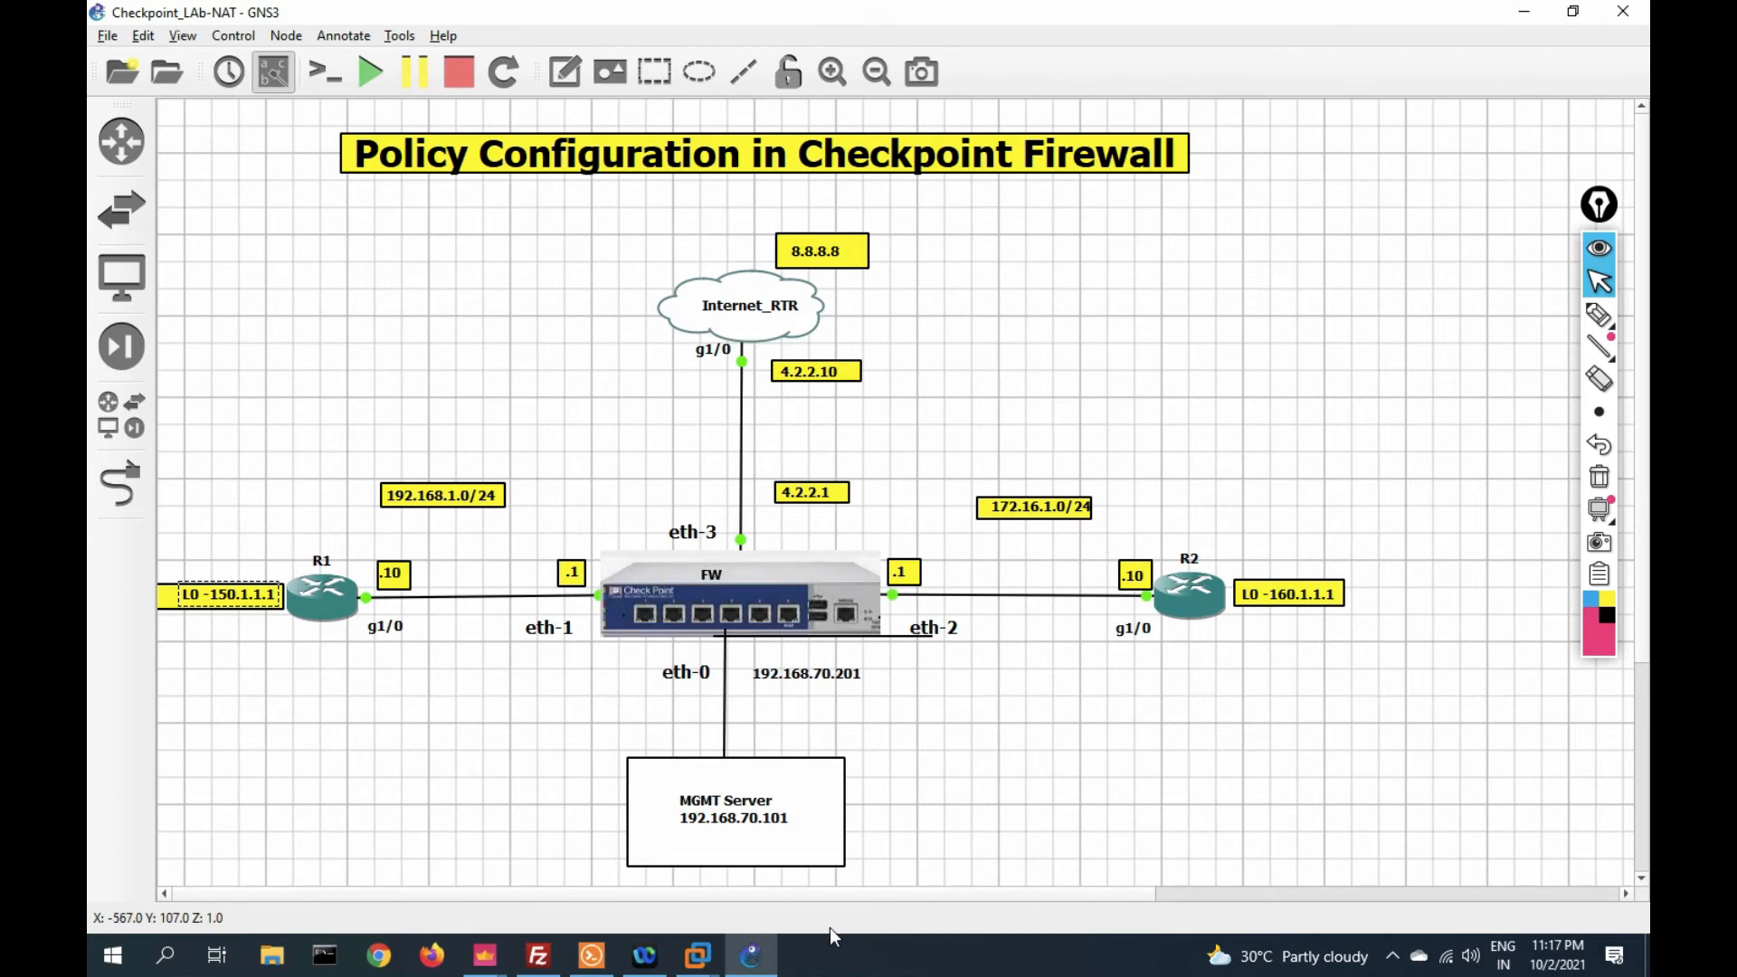
- Switch to Solar-PuTTY and reconnect the FW-1 session to reach its command prompt
{"action": "left_click", "coordinate": [597, 968]}
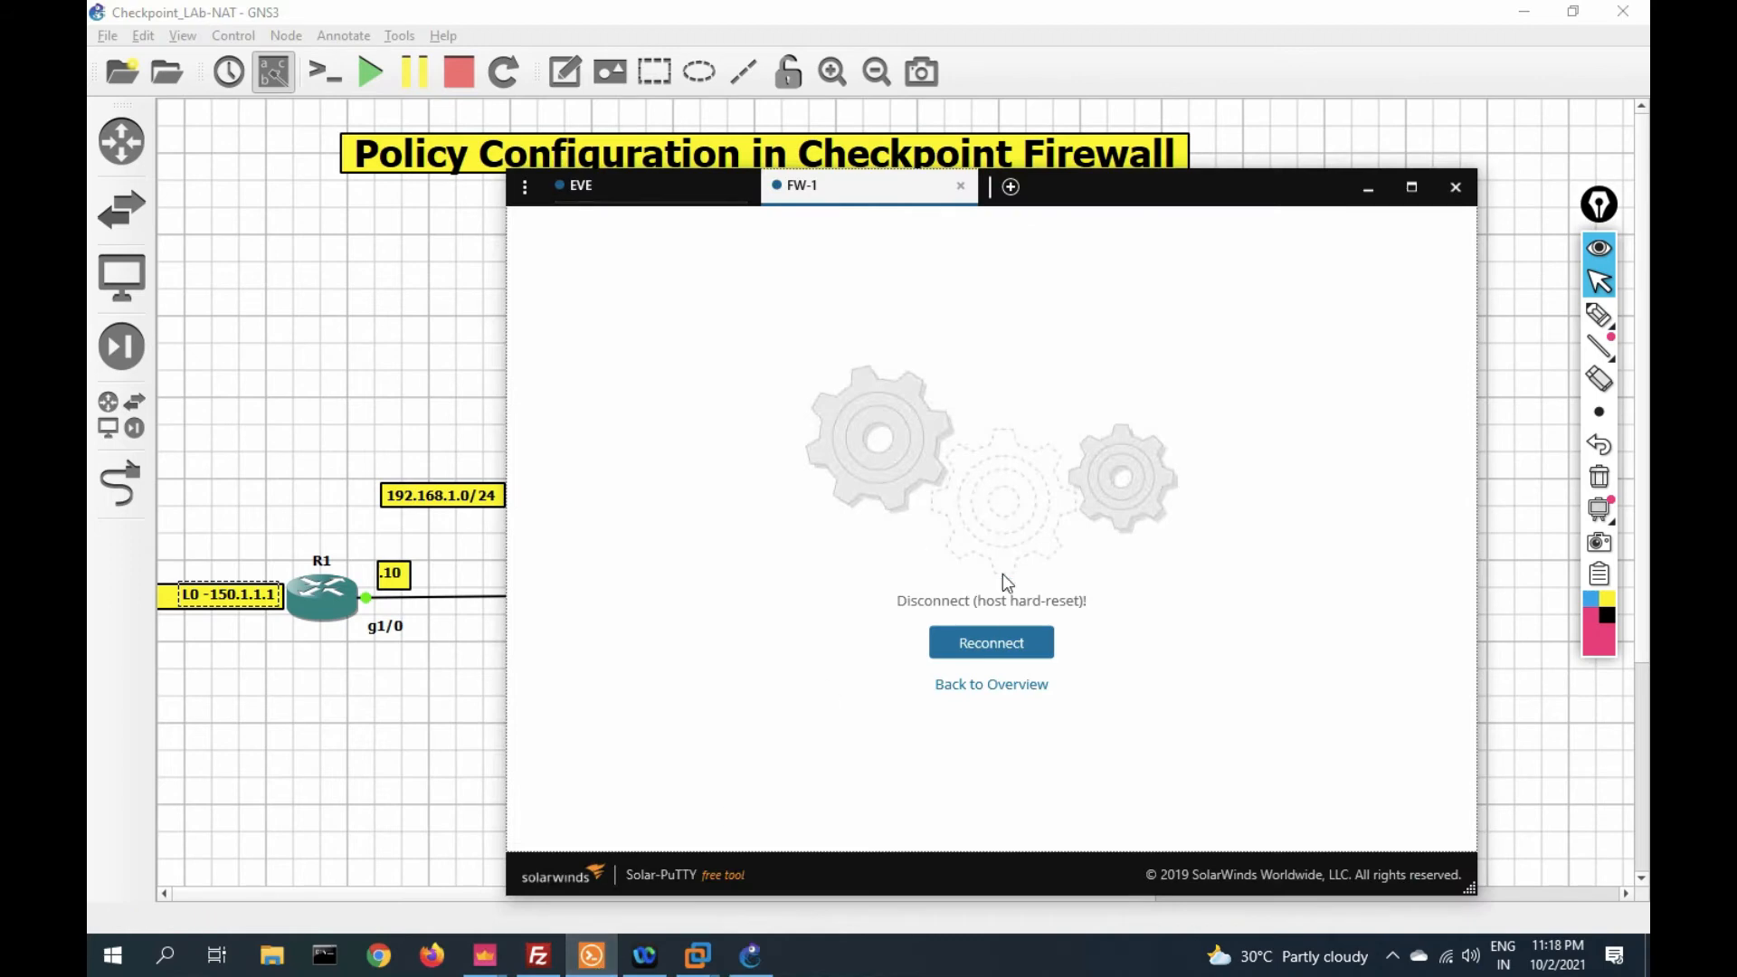
{"action": "left_click", "coordinate": [1001, 642]}
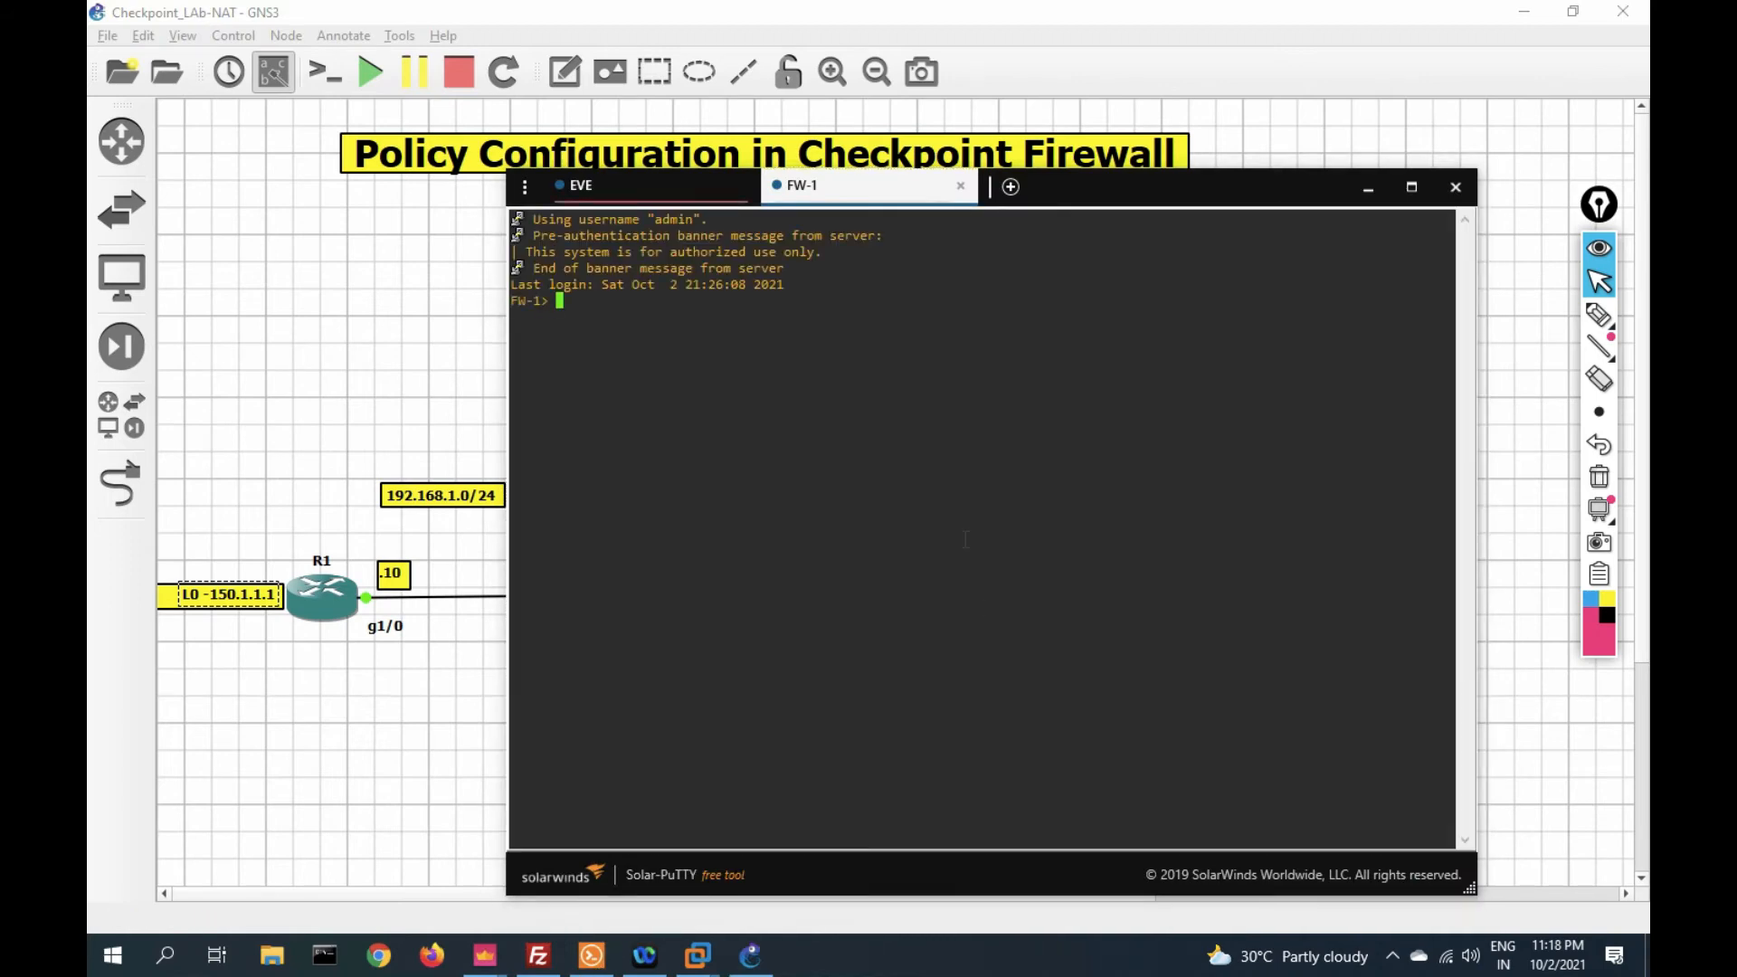
{"action": "key", "text": "Return"}
{"action": "key", "text": "Return"}
{"action": "key", "text": "Return"}
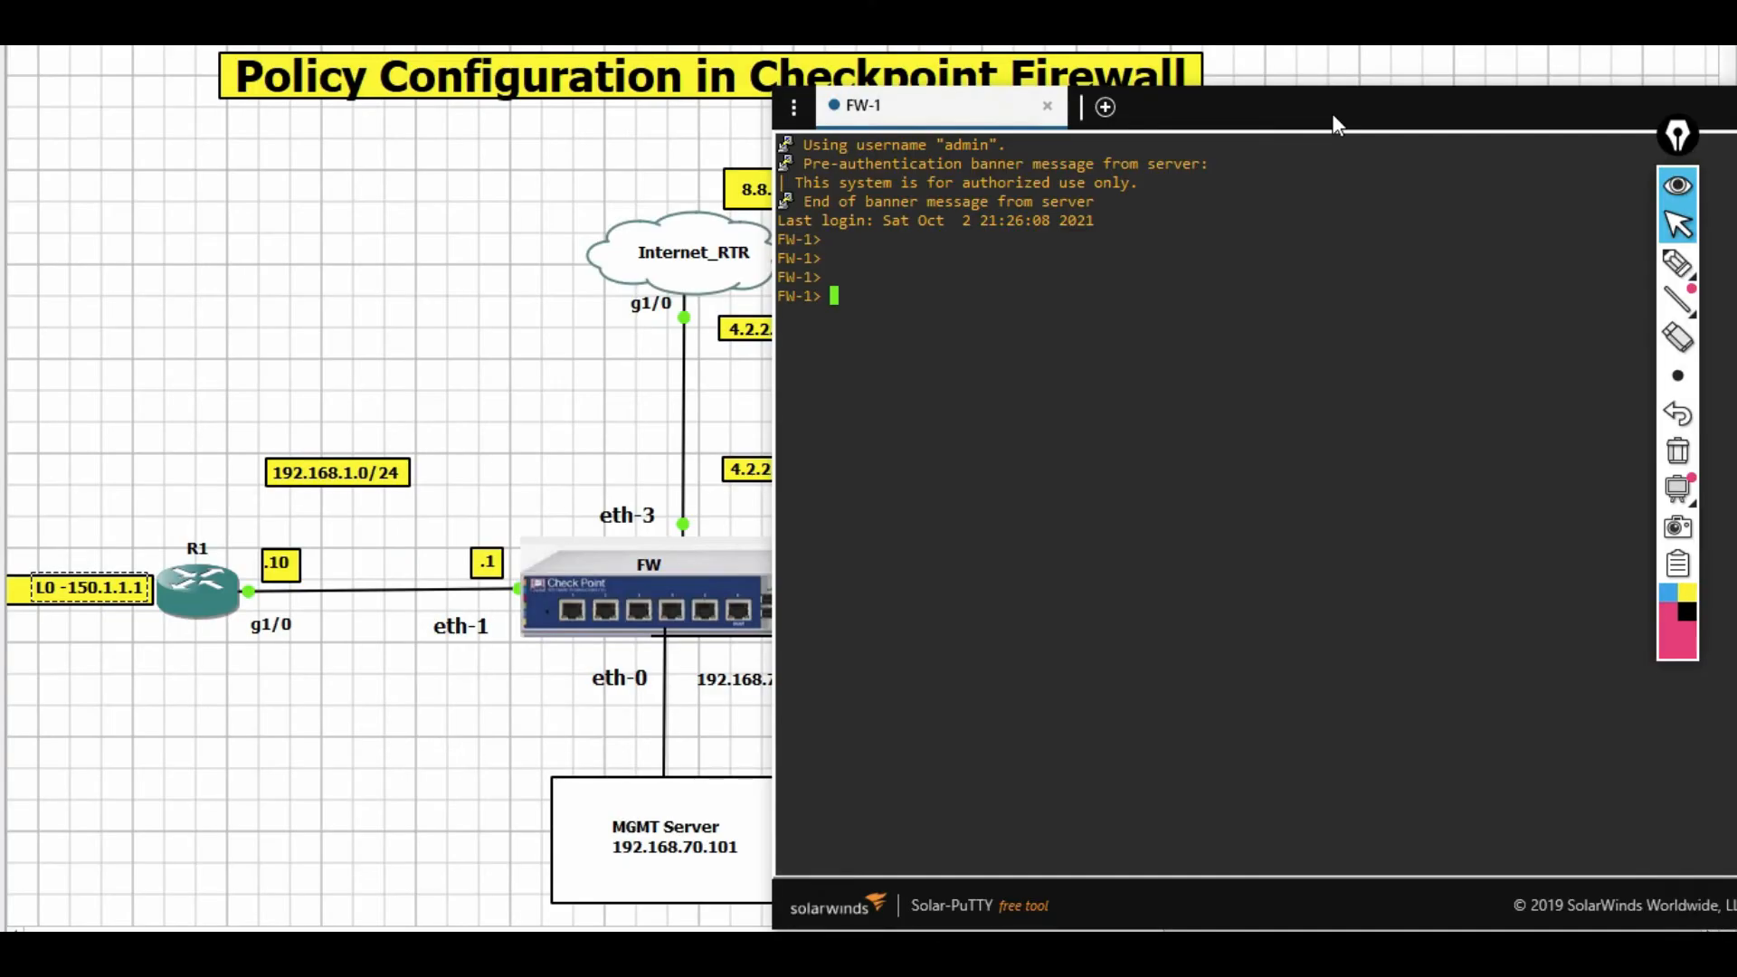
- List FW-1's interfaces and their IP addresses with the command fw getifs
{"action": "type", "text": "sh"}
{"action": "key", "text": "BackSpace"}
{"action": "key", "text": "BackSpace"}
{"action": "key", "text": "BackSpace"}
{"action": "type", "text": "fw getifs"}
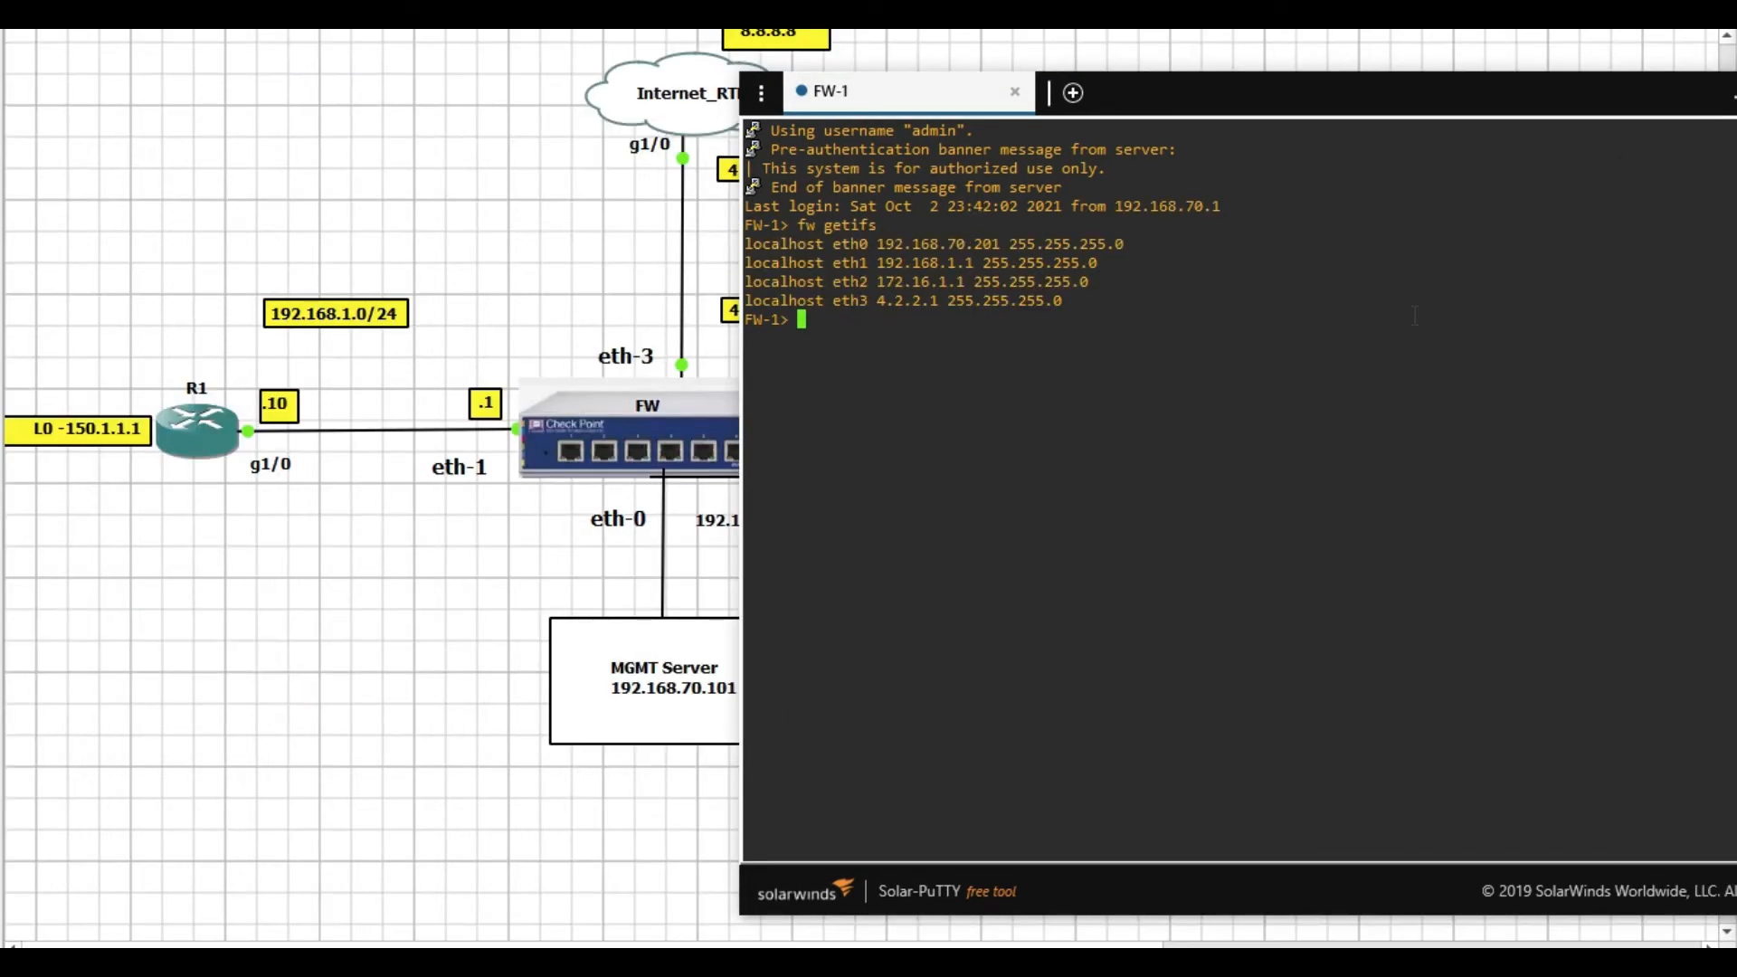
- Display FW-1's routing table with show route and examine the default route and the static routes for 150.1.1.0/24 and 160.1.1.0/24
{"action": "left_click_drag", "start_coordinate": [823, 243], "coordinate": [882, 306]}
{"action": "left_click", "coordinate": [869, 375]}
{"action": "key", "text": "Return"}
{"action": "key", "text": "Return"}
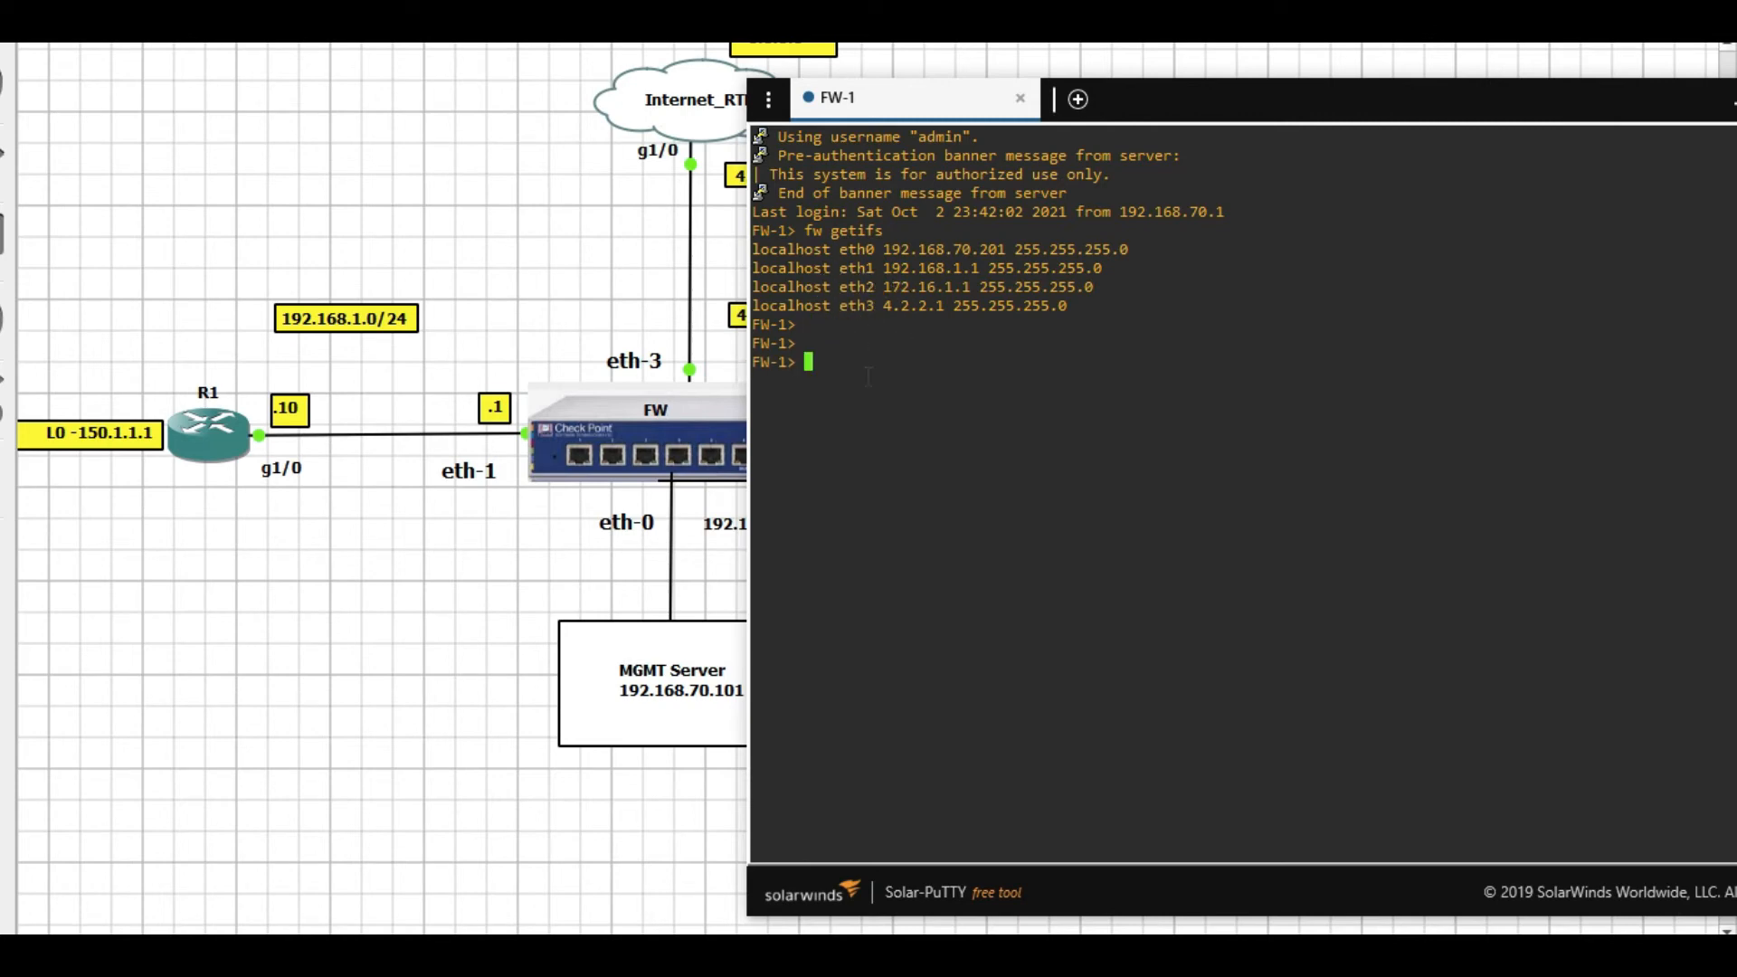
{"action": "type", "text": "show route"}
{"action": "key", "text": "Return"}
{"action": "key", "text": "Return"}
{"action": "left_click_drag", "start_coordinate": [834, 472], "coordinate": [958, 474]}
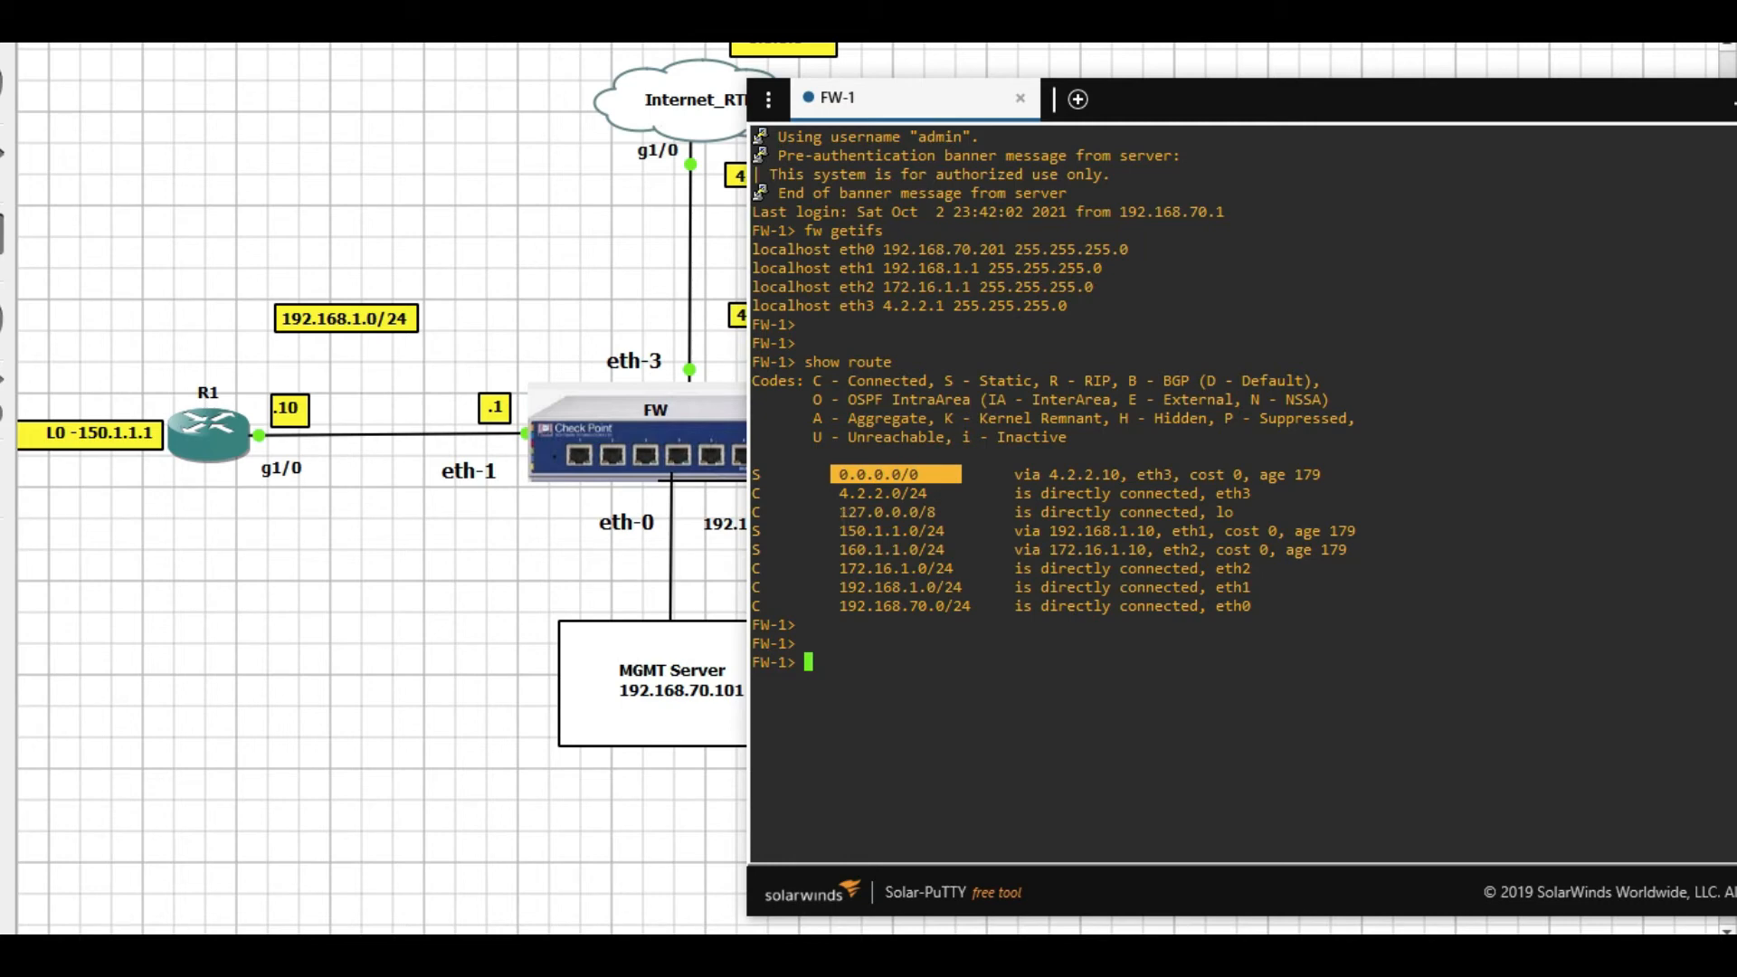
{"action": "left_click_drag", "start_coordinate": [833, 531], "coordinate": [1199, 531]}
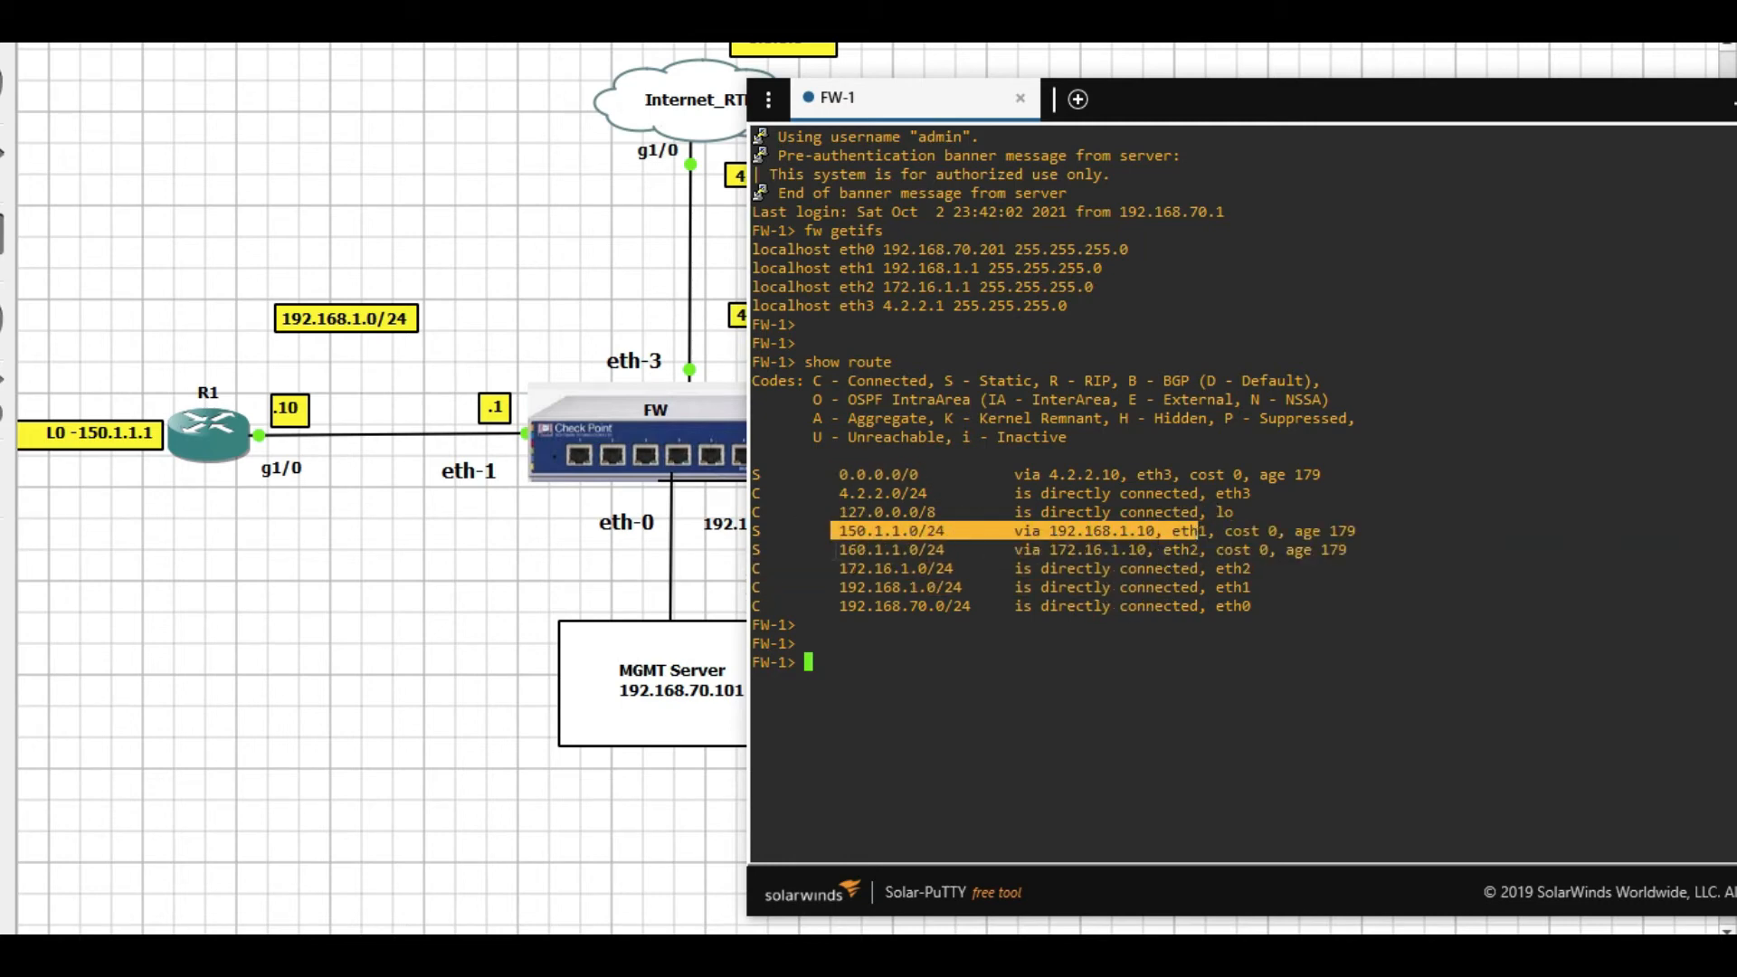
{"action": "left_click_drag", "start_coordinate": [832, 549], "coordinate": [1125, 568]}
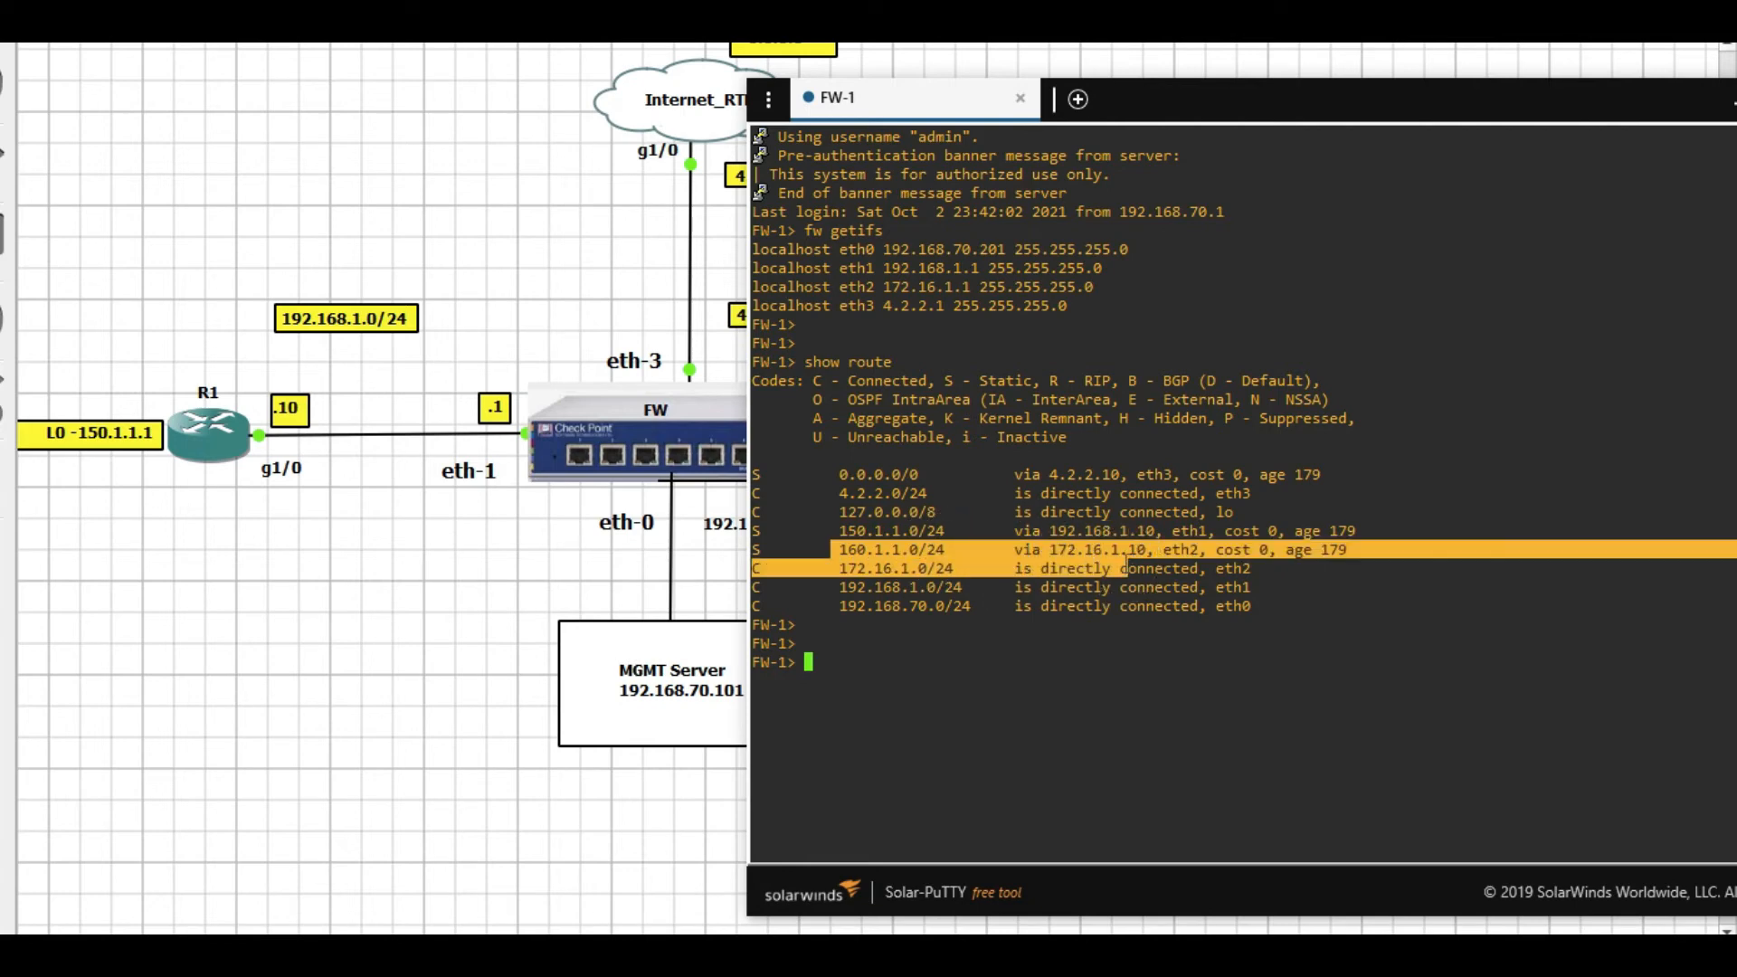
- Test FW-1's connectivity to the inside and DMZ loopbacks by pinging 150.1.1.1 and 160.1.1.1
{"action": "left_click", "coordinate": [1106, 616]}
{"action": "key", "text": "Return"}
{"action": "key", "text": "Return"}
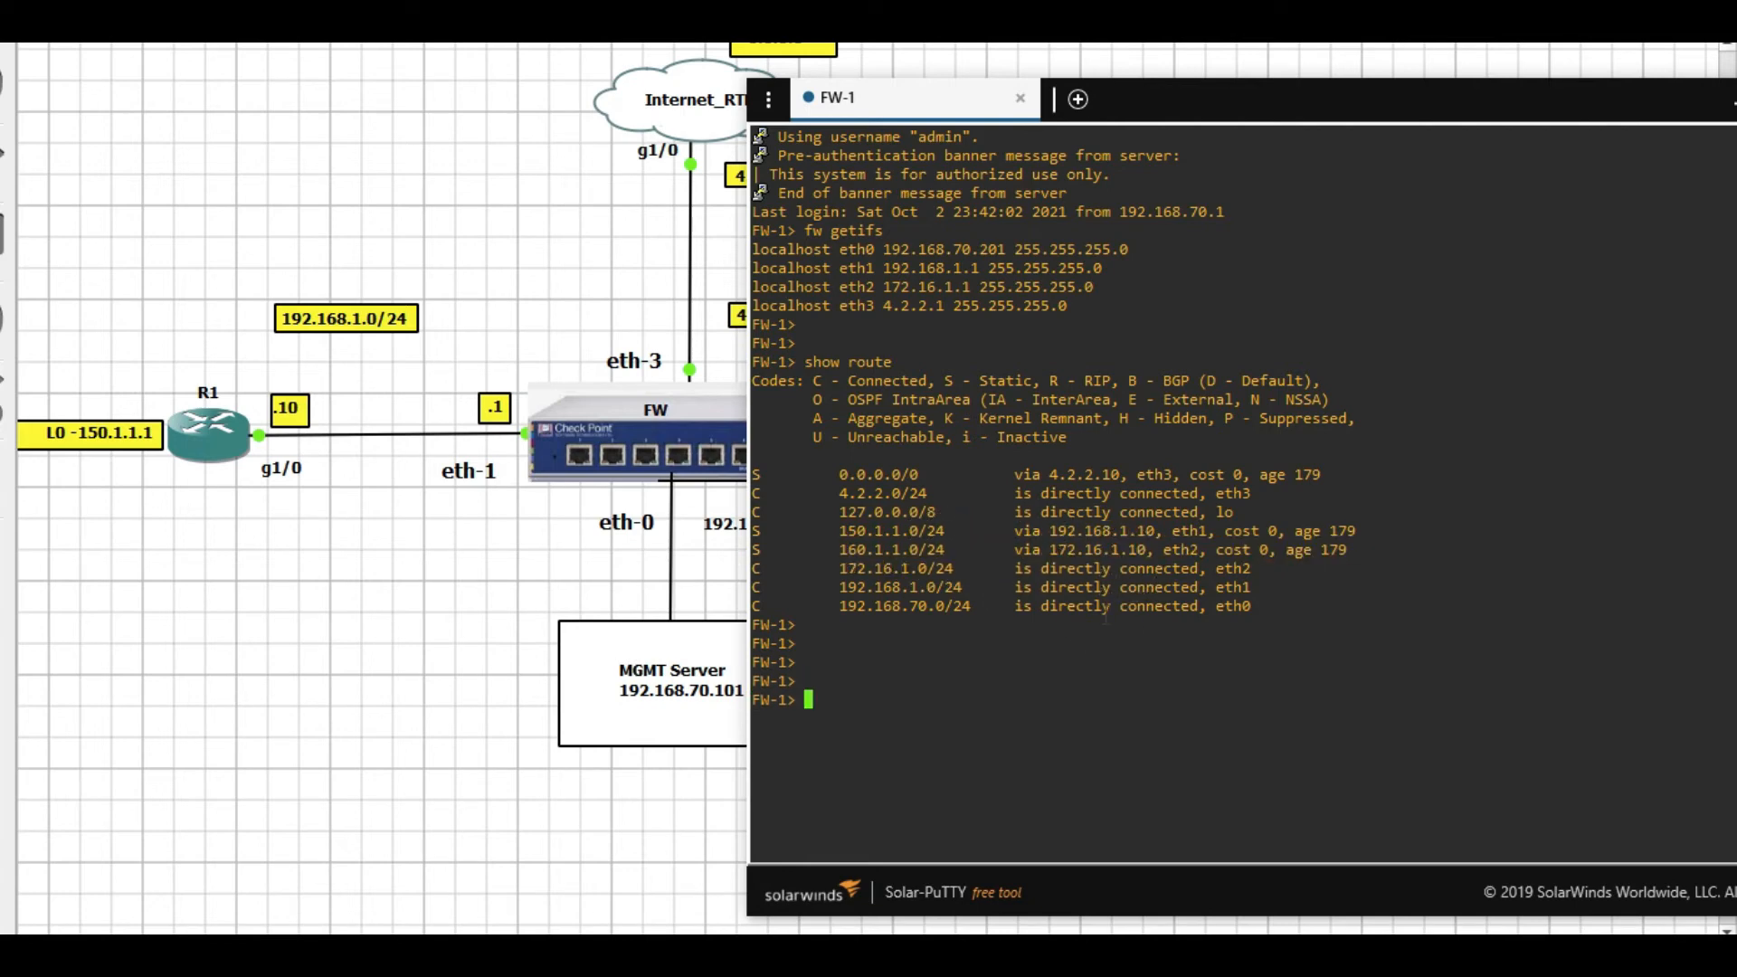
{"action": "type", "text": "ping 150.1.1.1"}
{"action": "key", "text": "Return"}
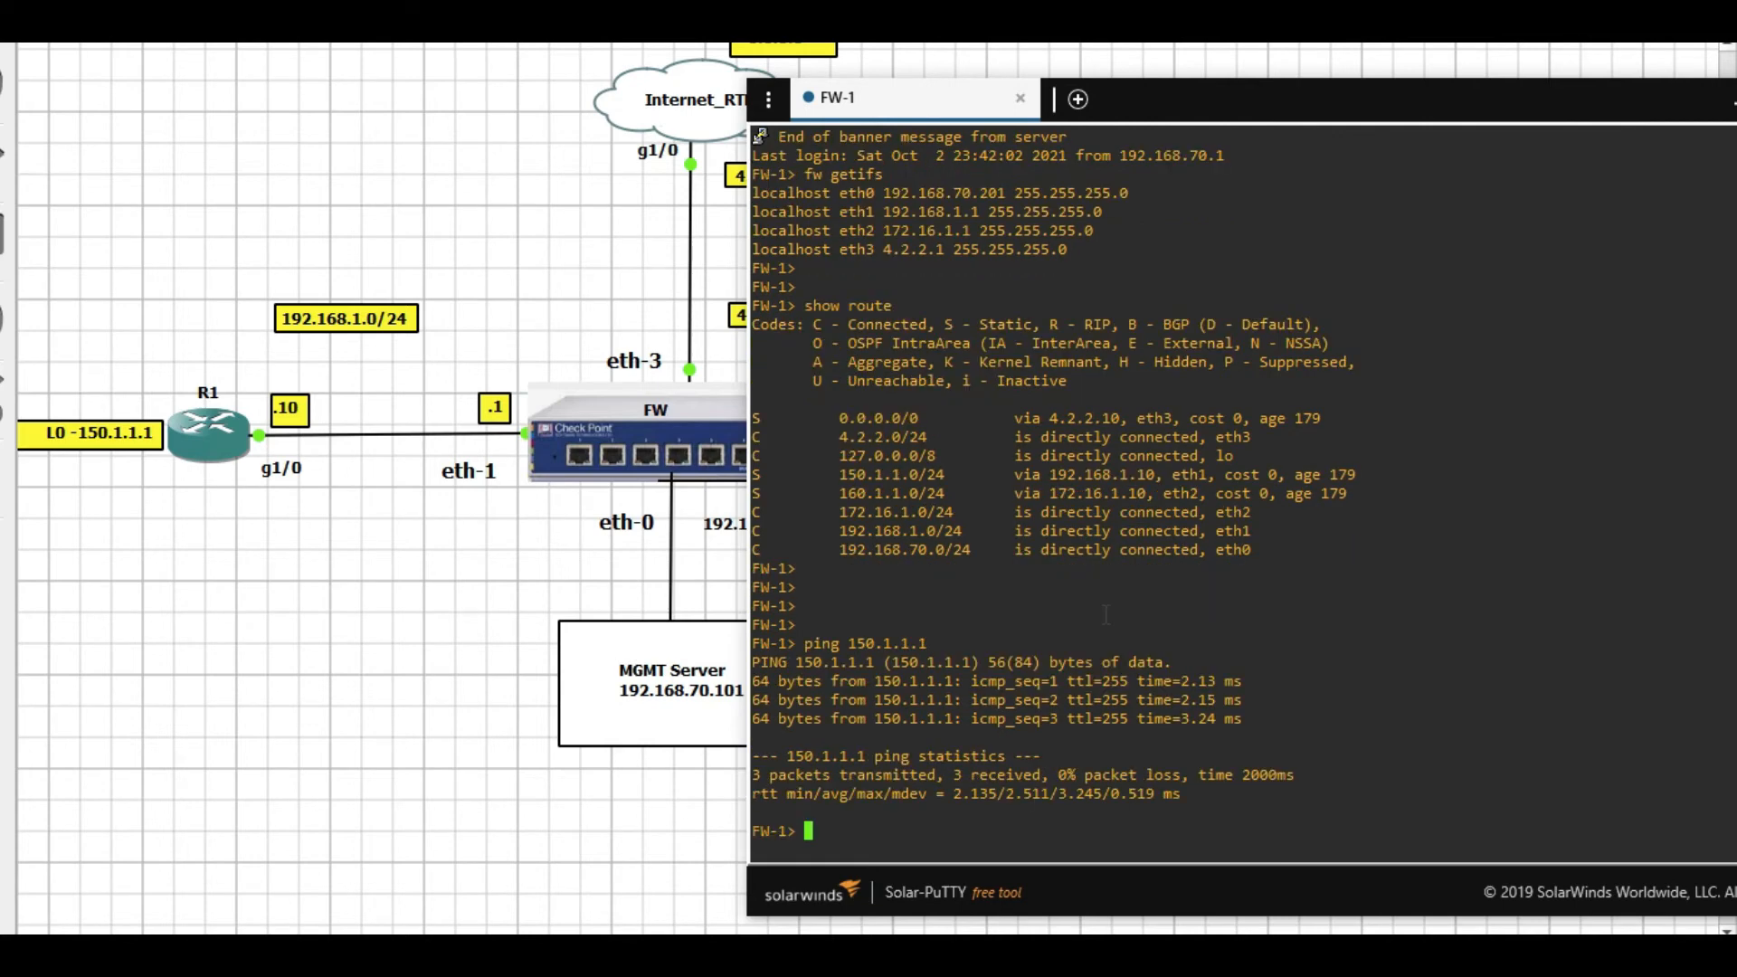
{"action": "type", "text": "ping 160.1.1.1"}
{"action": "key", "text": "Return"}
{"action": "key", "text": "ctrl+c"}
- Test FW-1's internet connectivity by pinging 8.8.8.8, and stop the ping after a few replies
{"action": "type", "text": "ping 8.8.8."}
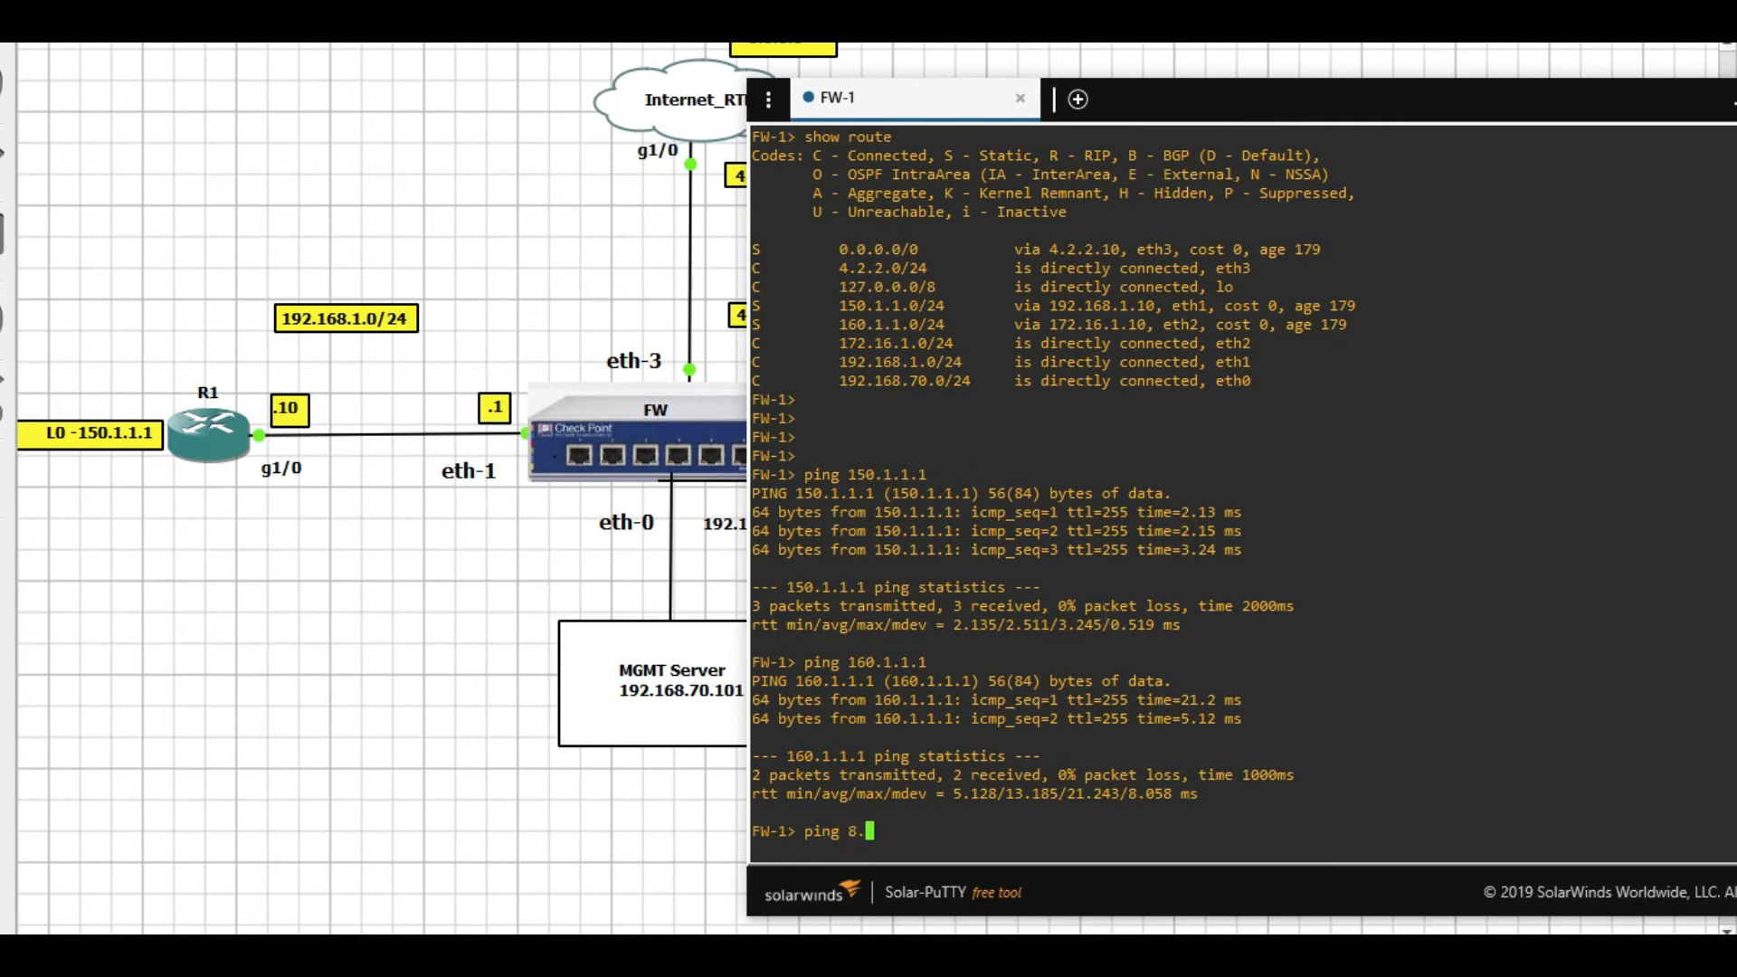
{"action": "type", "text": "8"}
{"action": "key", "text": "Return"}
{"action": "key", "text": "ctrl+c"}
{"action": "key", "text": "Return"}
{"action": "key", "text": "Return"}
{"action": "key", "text": "Return"}
{"action": "key", "text": "Return"}
{"action": "type", "text": "ping 1"}
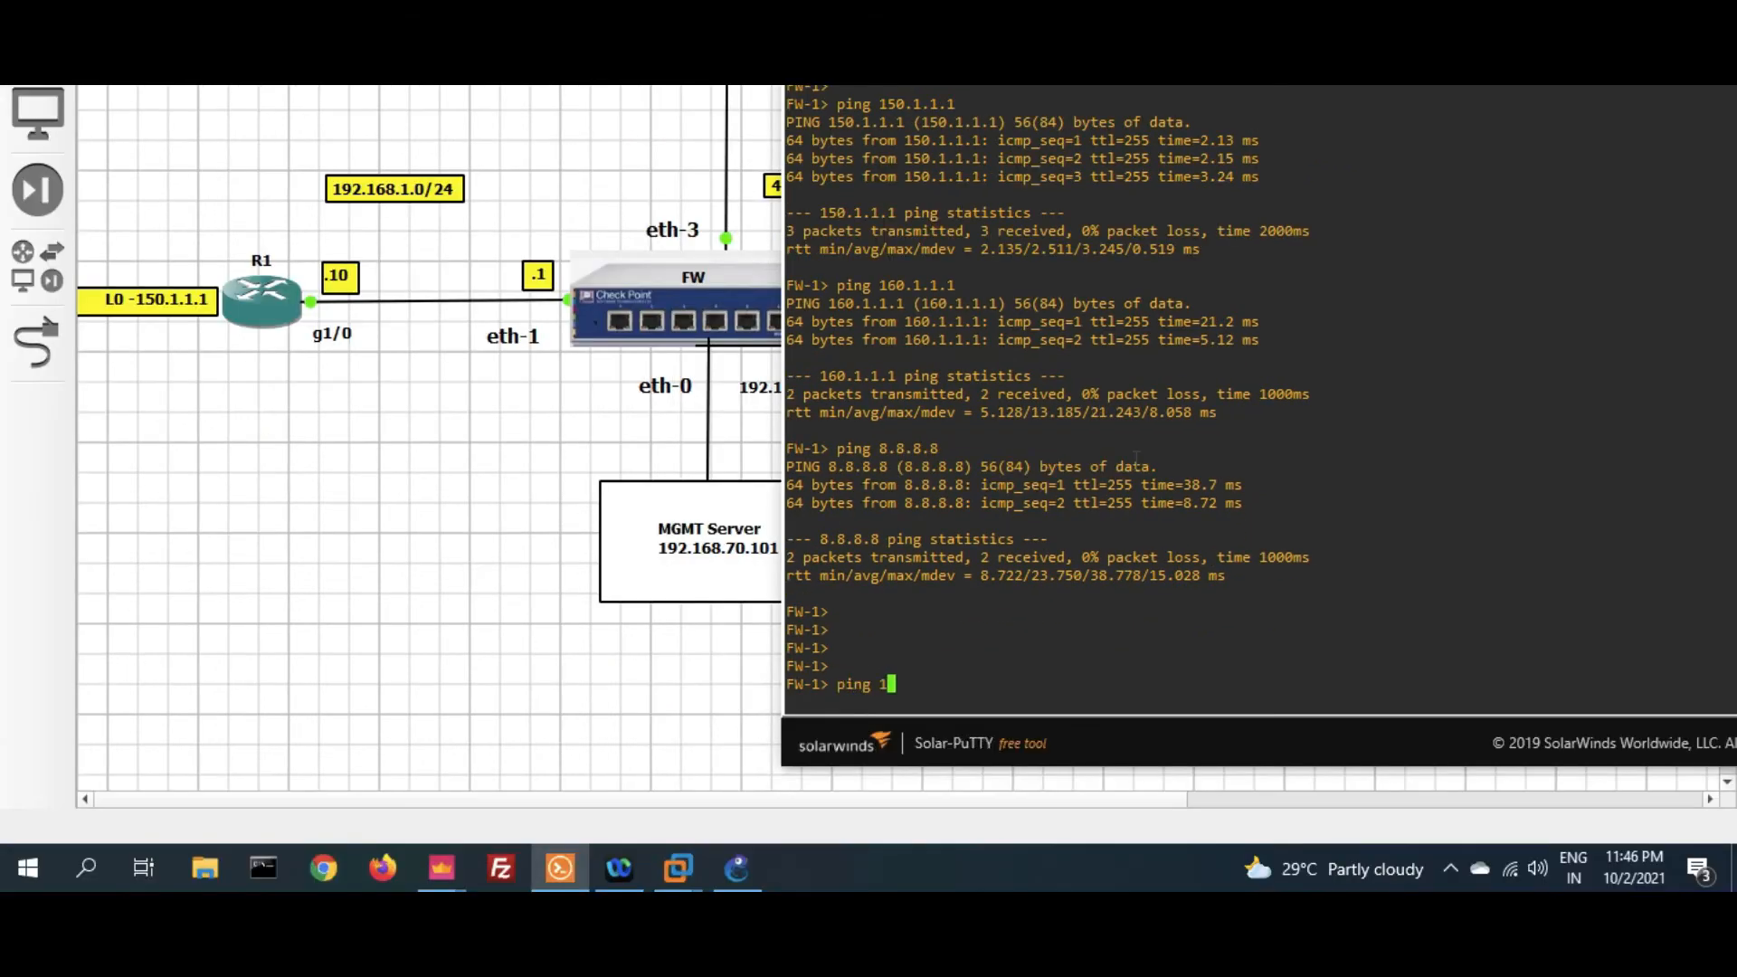
{"action": "type", "text": "60.1.1.1 sou"}
{"action": "key", "text": "Tab"}
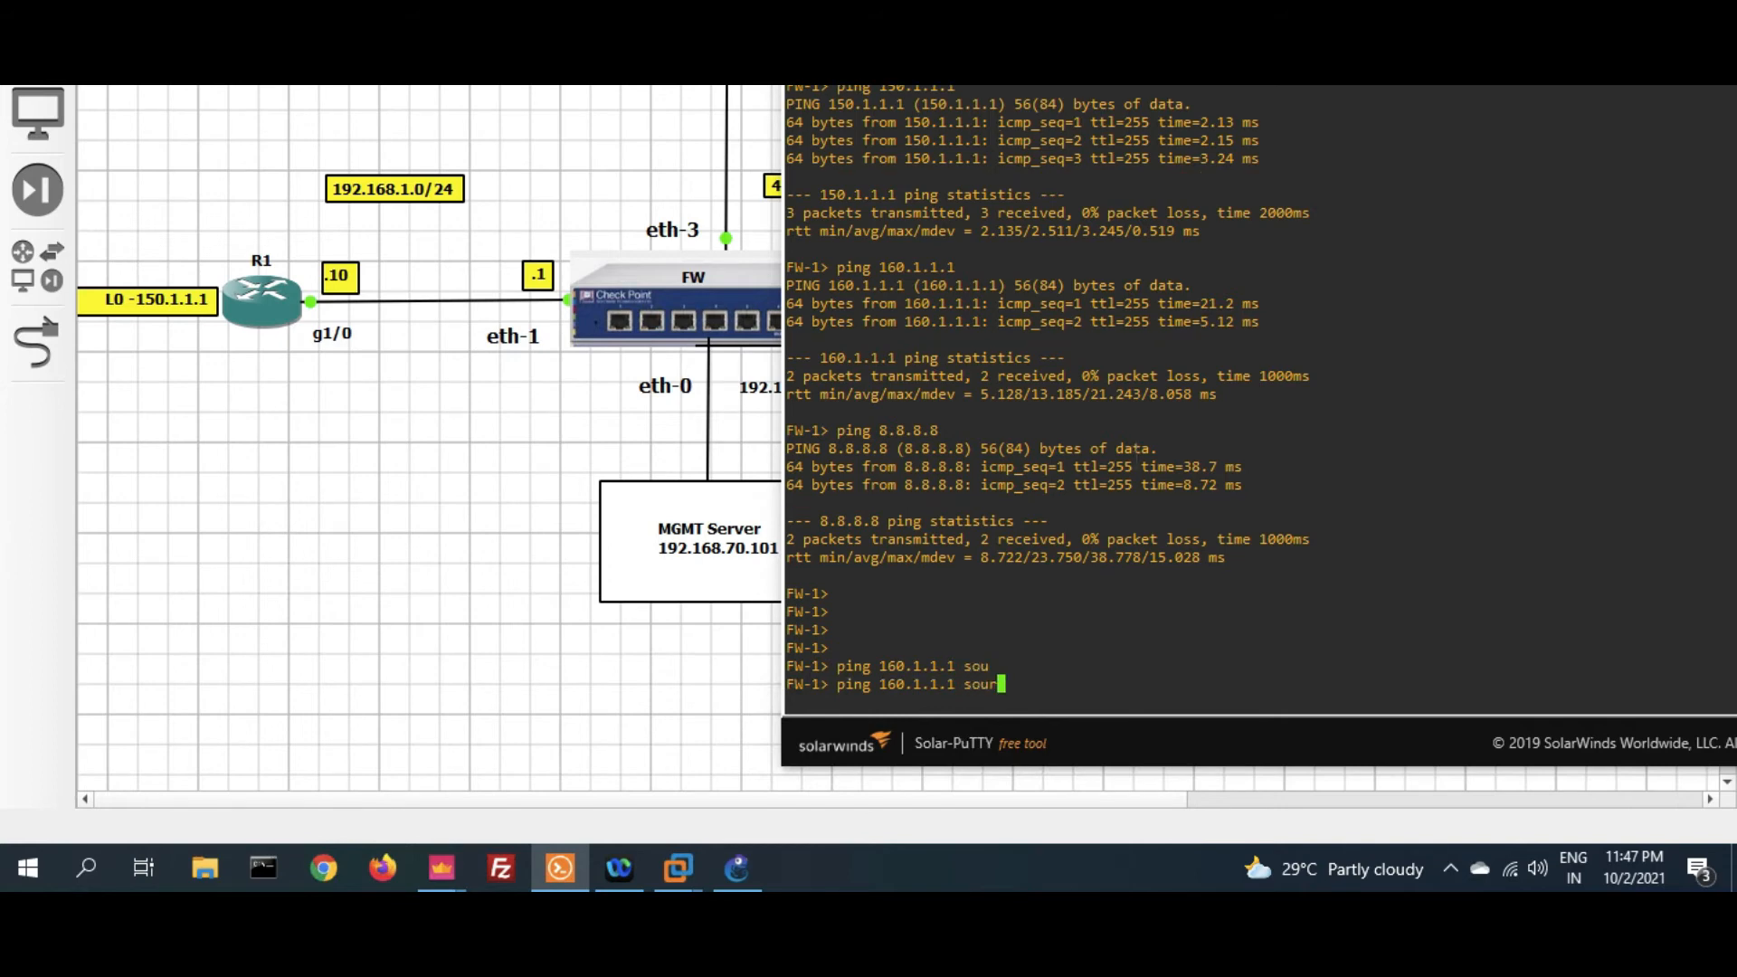
- Open R1's console session and ping 160.1.1.1 with 150.1.1.1 as the source address
{"action": "type", "text": "0.1.1."}
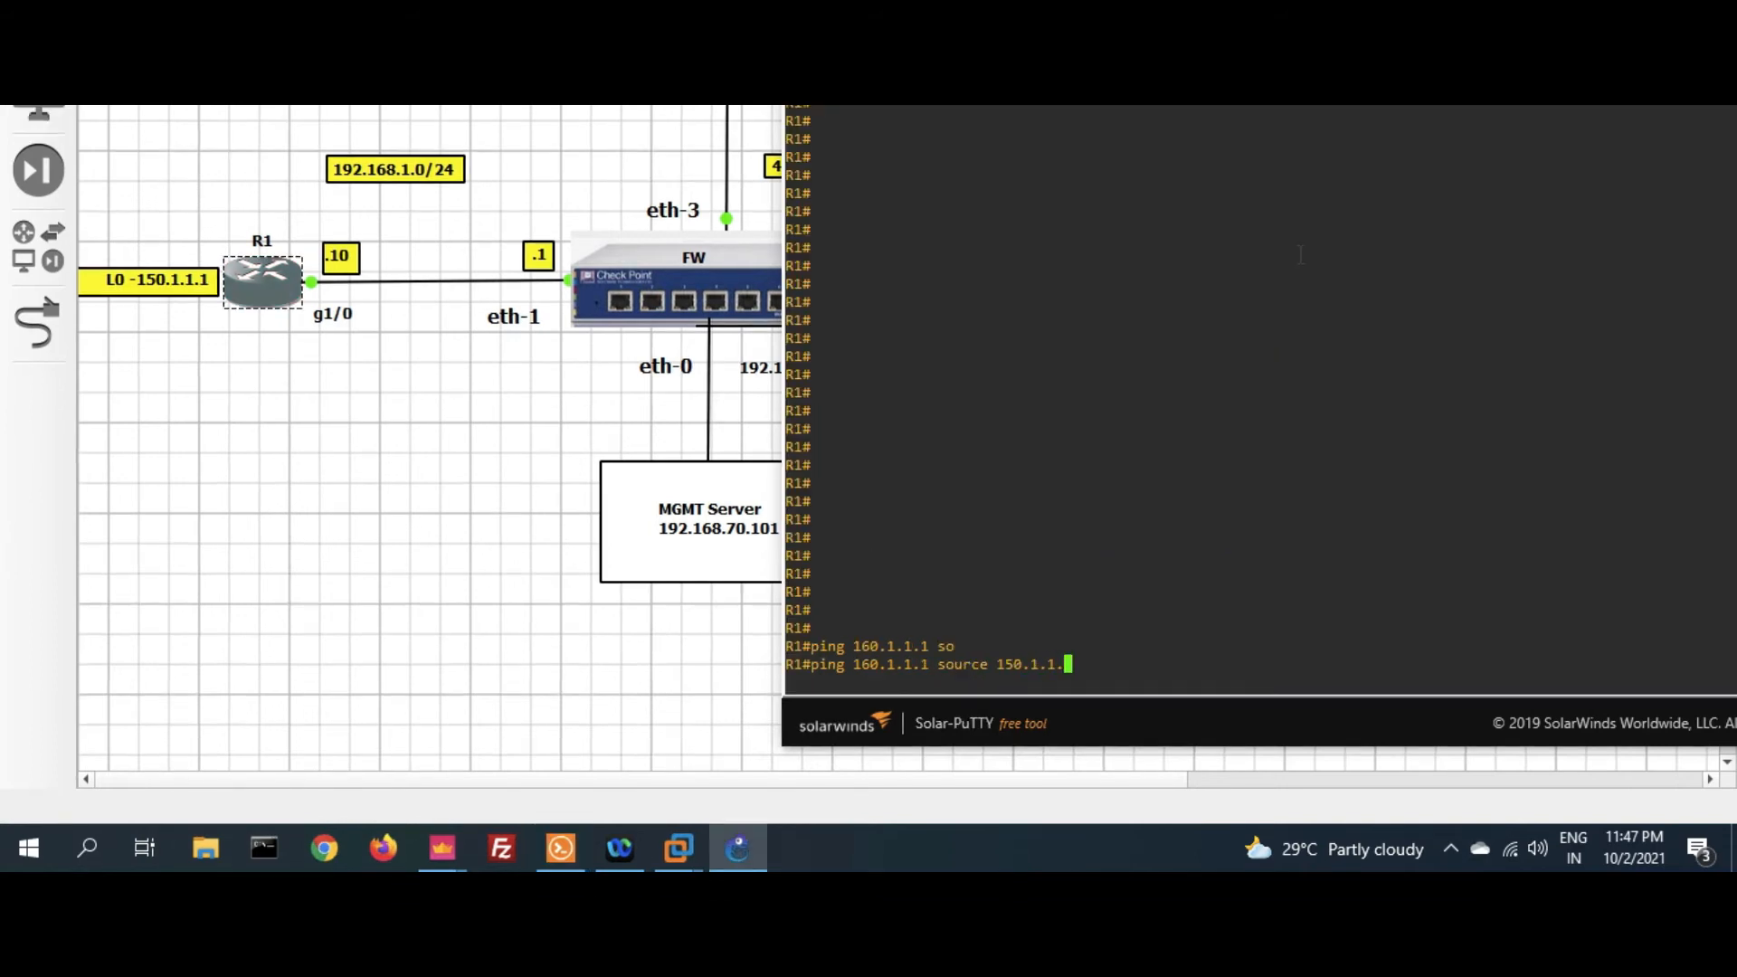
{"action": "type", "text": "1 source 150.1.1.1"}
{"action": "key", "text": "Return"}
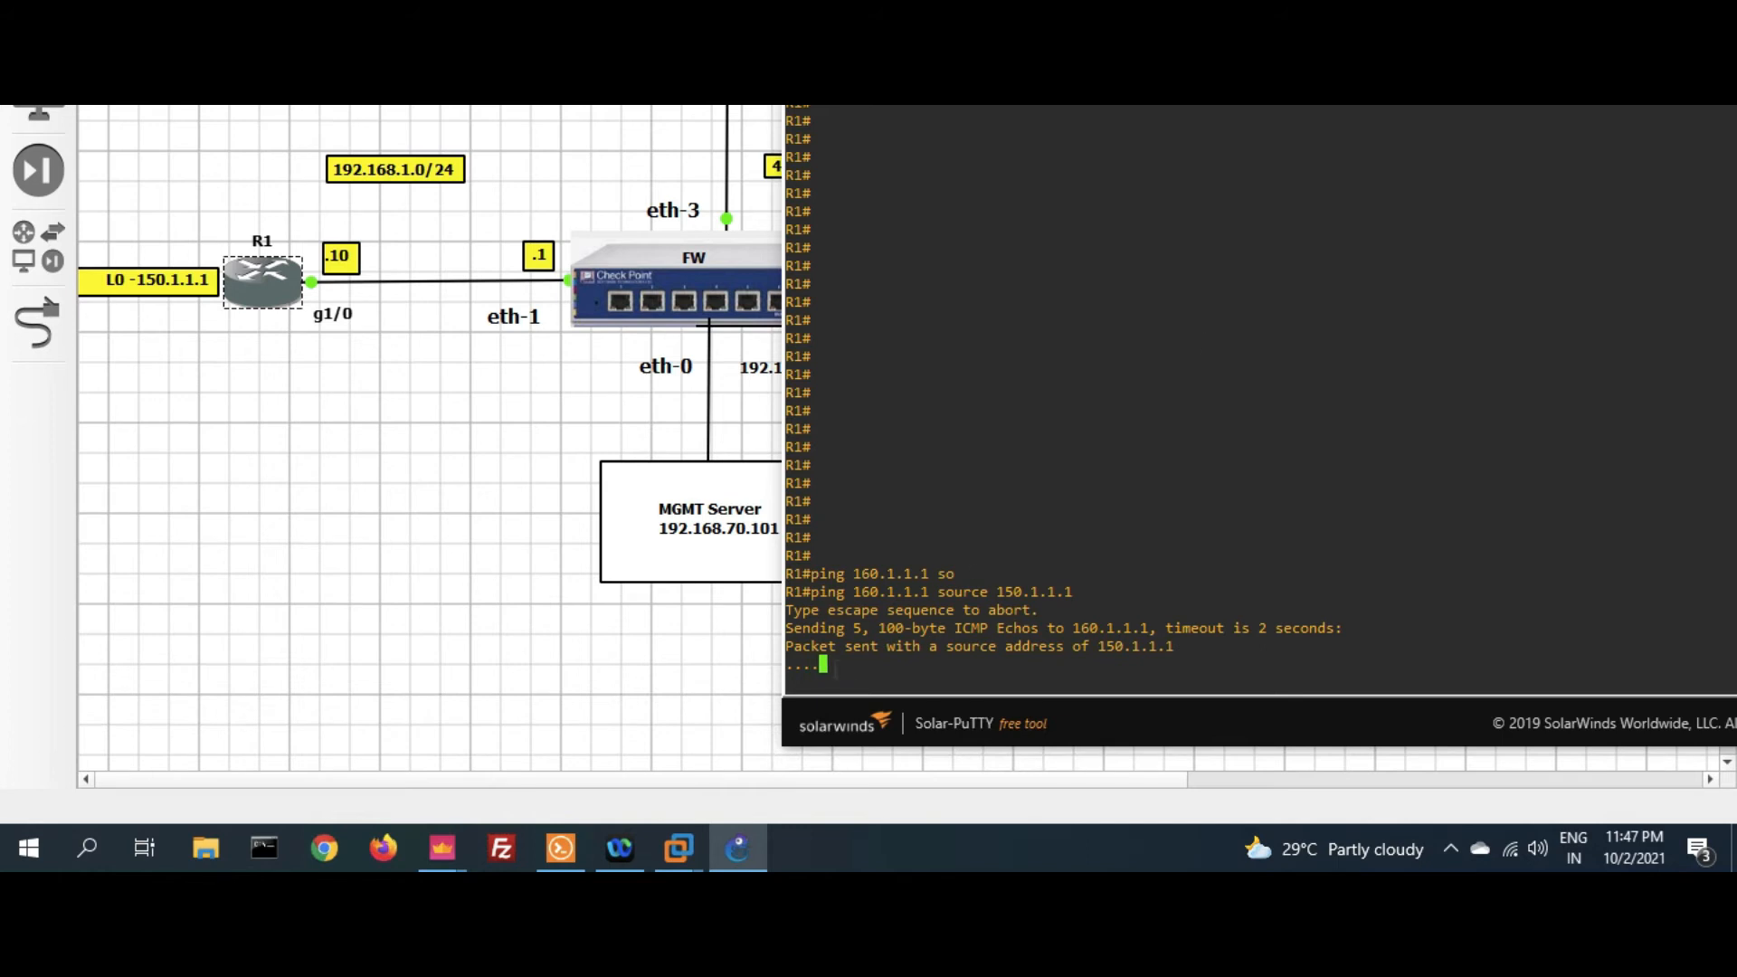
- Switch to the SMS-1 SmartConsole, publish the IN-DMZ rule change and install the Standard policy on FW-1
{"action": "left_click", "coordinate": [460, 845]}
{"action": "left_click", "coordinate": [581, 742]}
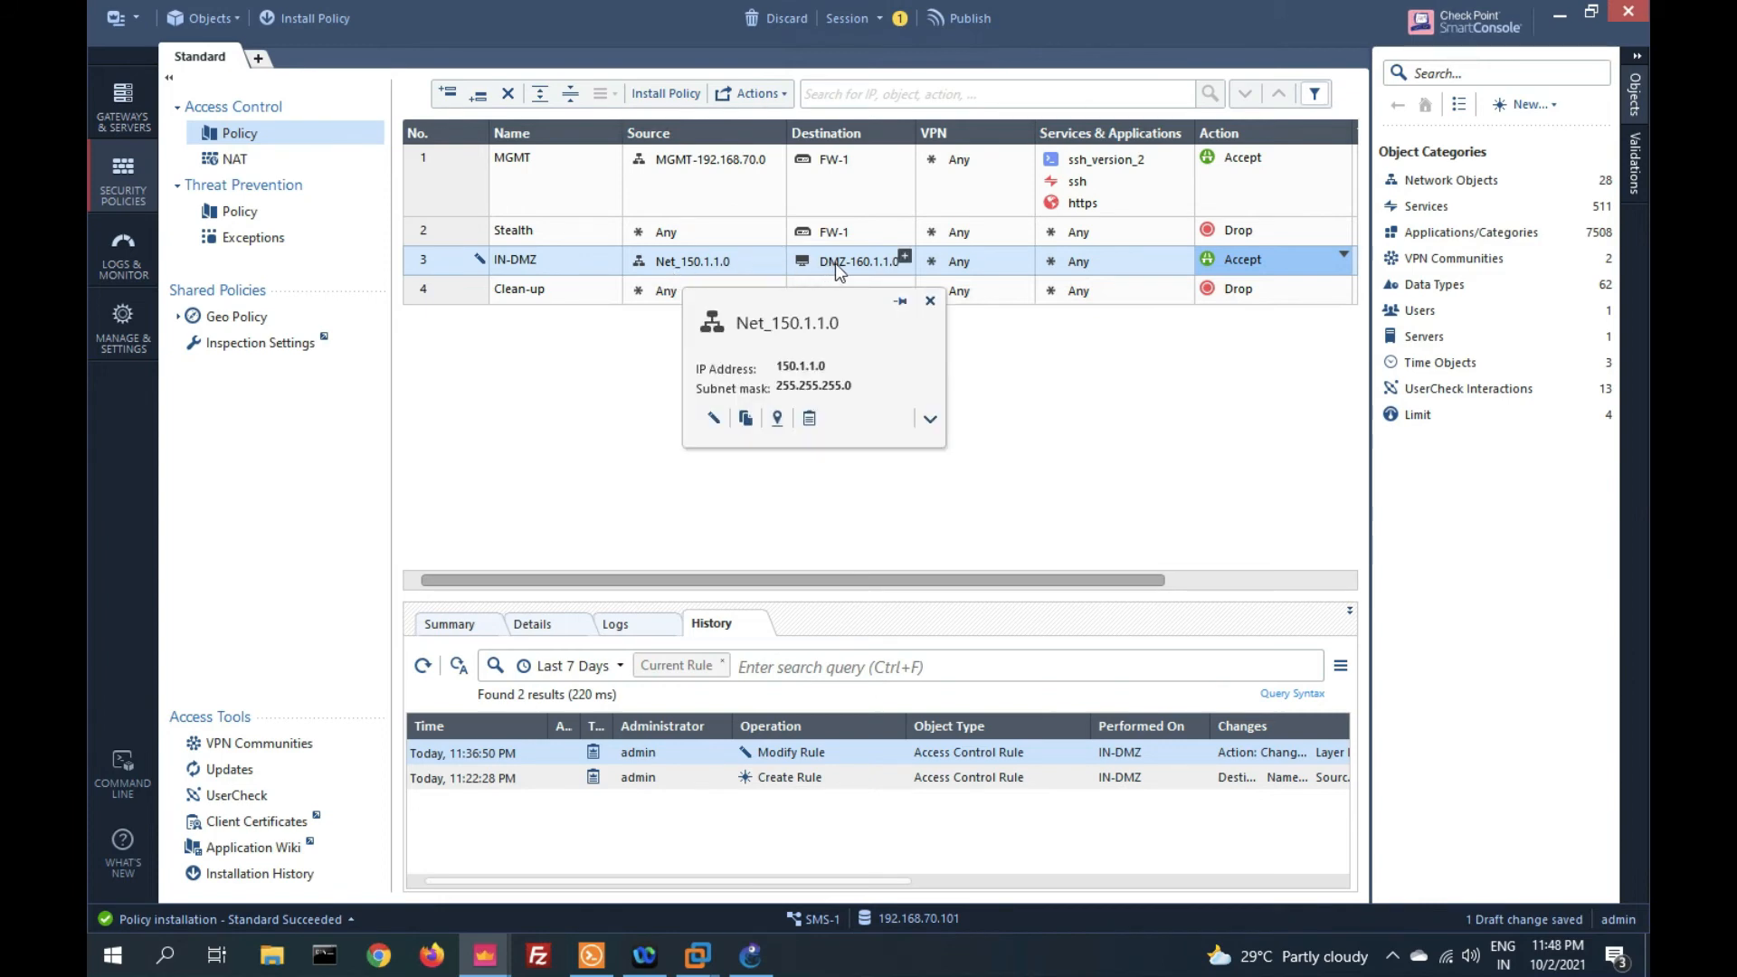
{"action": "mouse_move", "coordinate": [837, 264]}
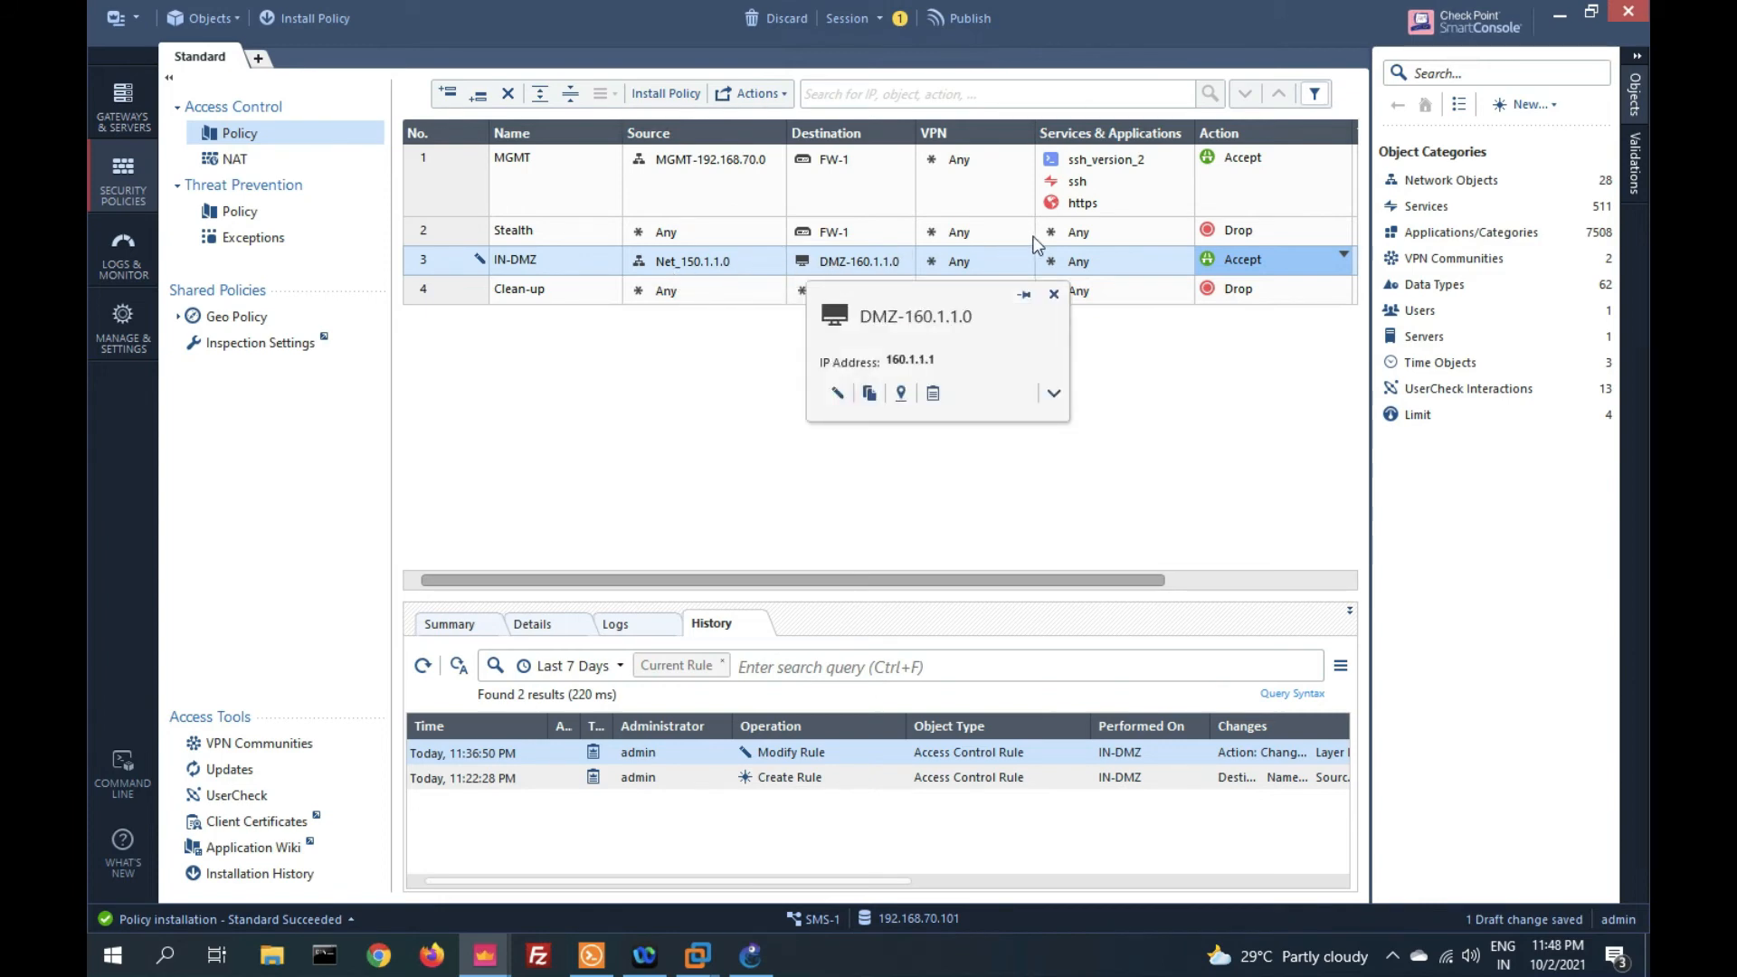
{"action": "left_click", "coordinate": [951, 22]}
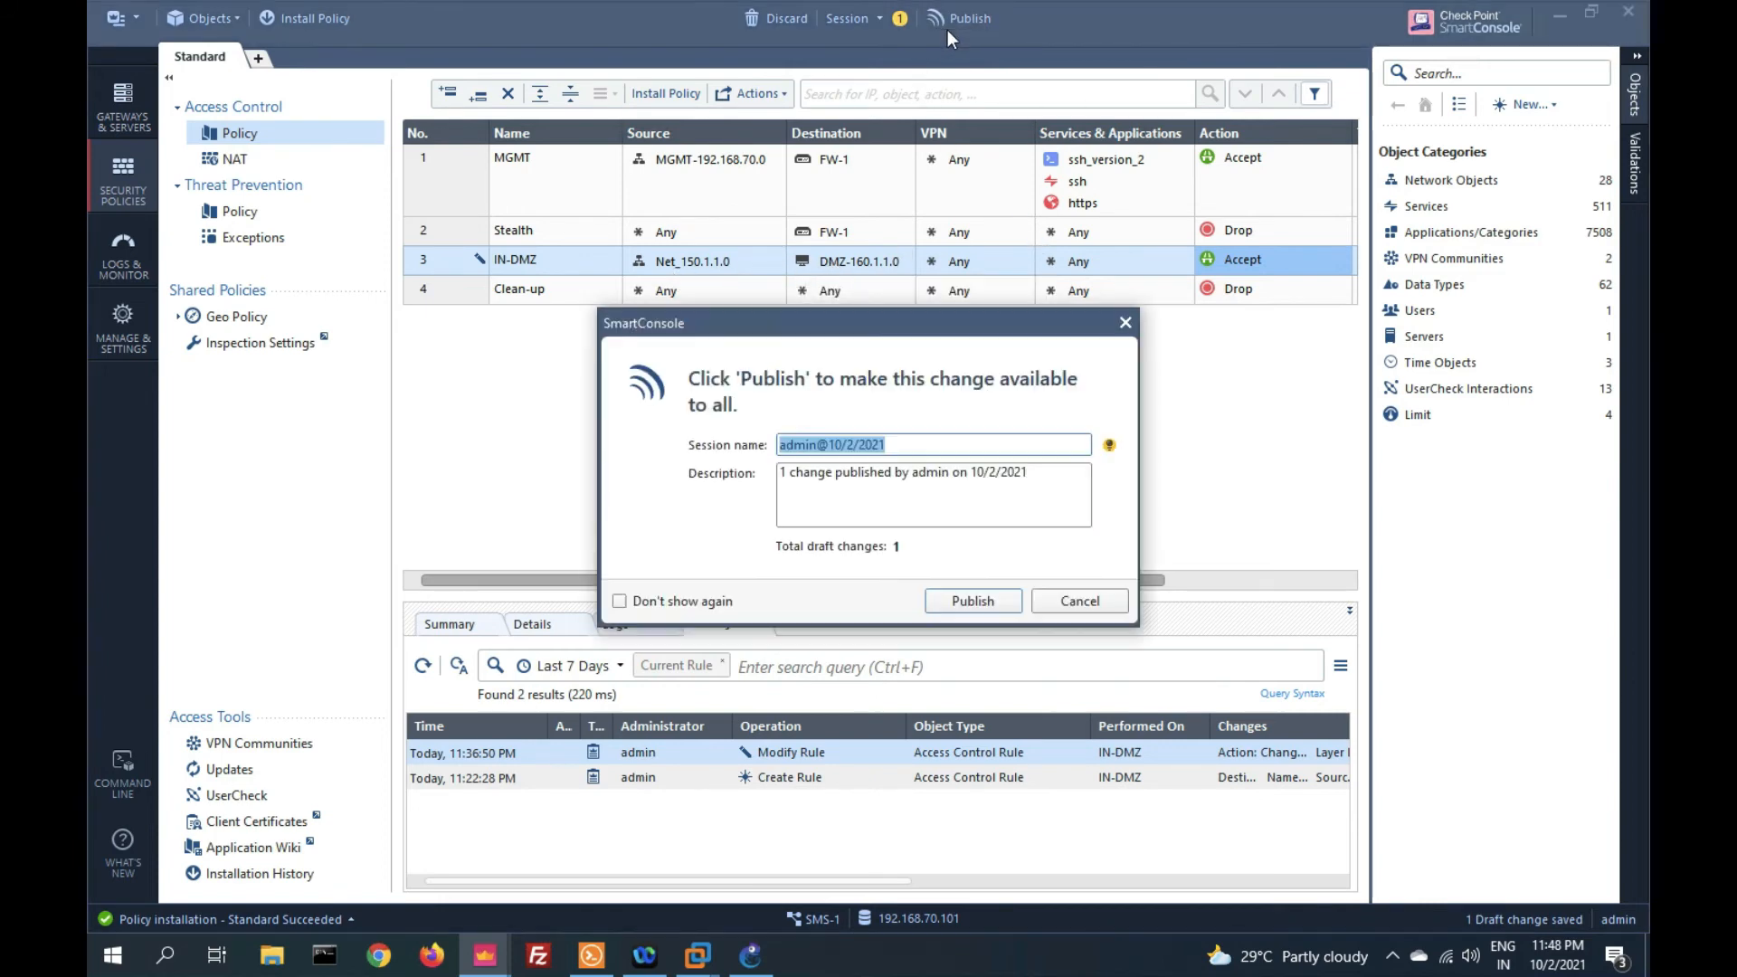
{"action": "left_click", "coordinate": [975, 601]}
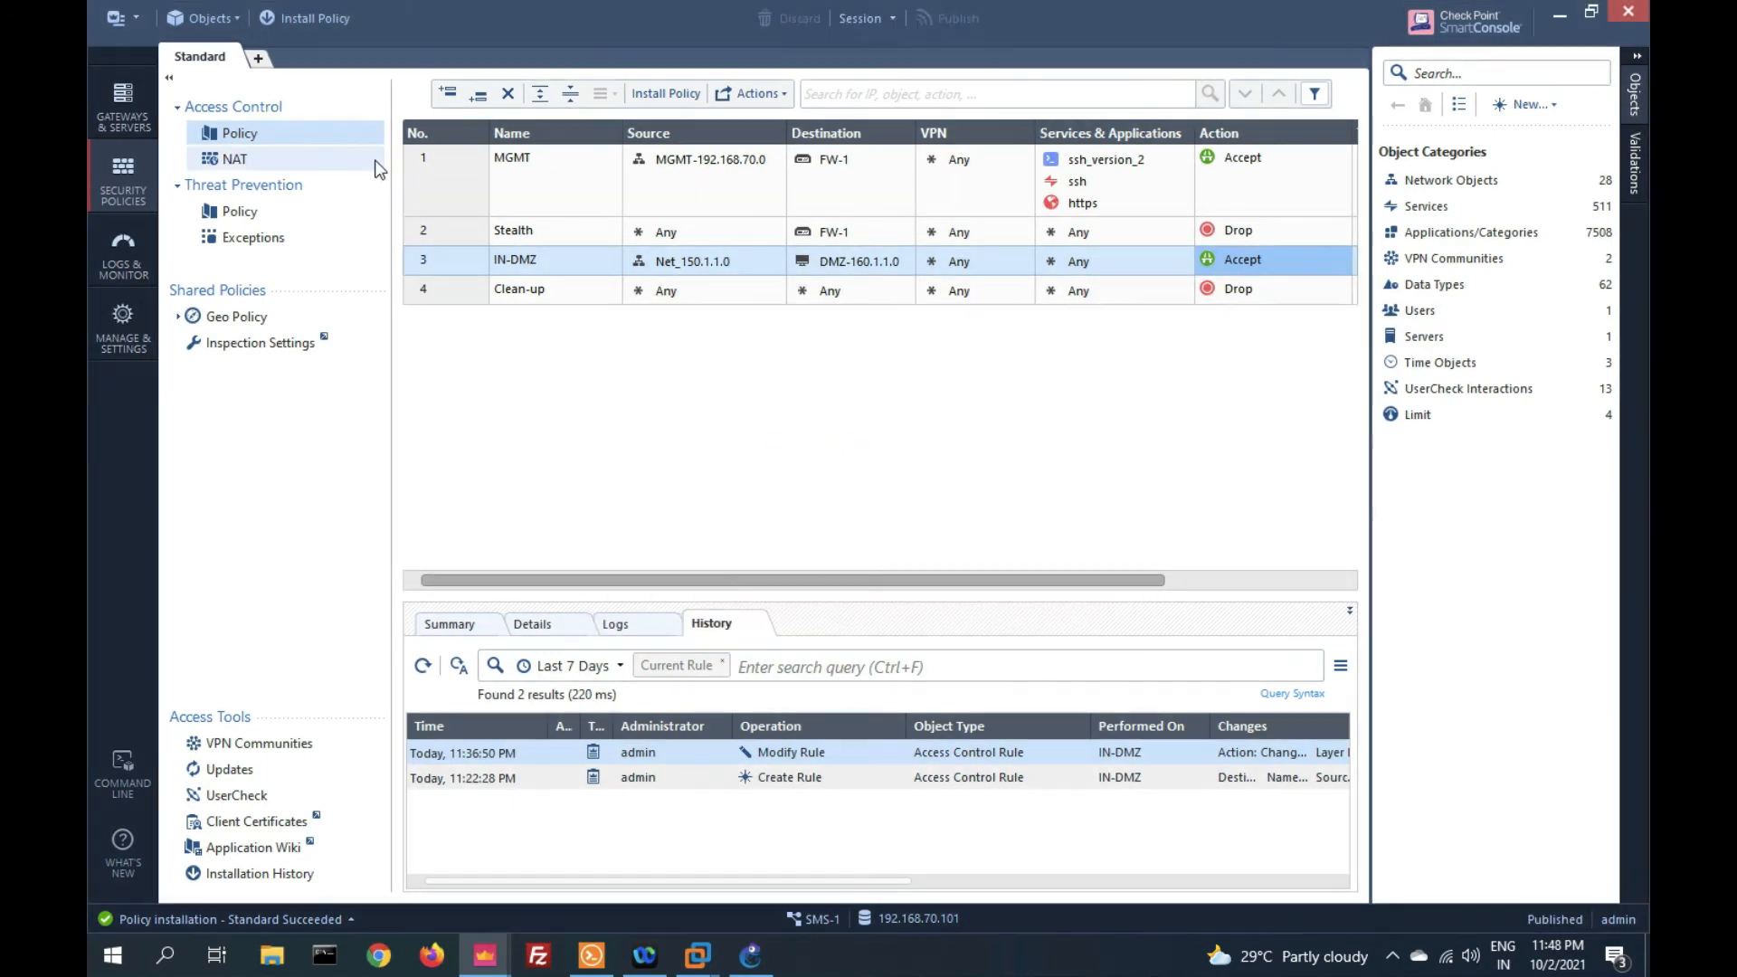
{"action": "left_click", "coordinate": [302, 19]}
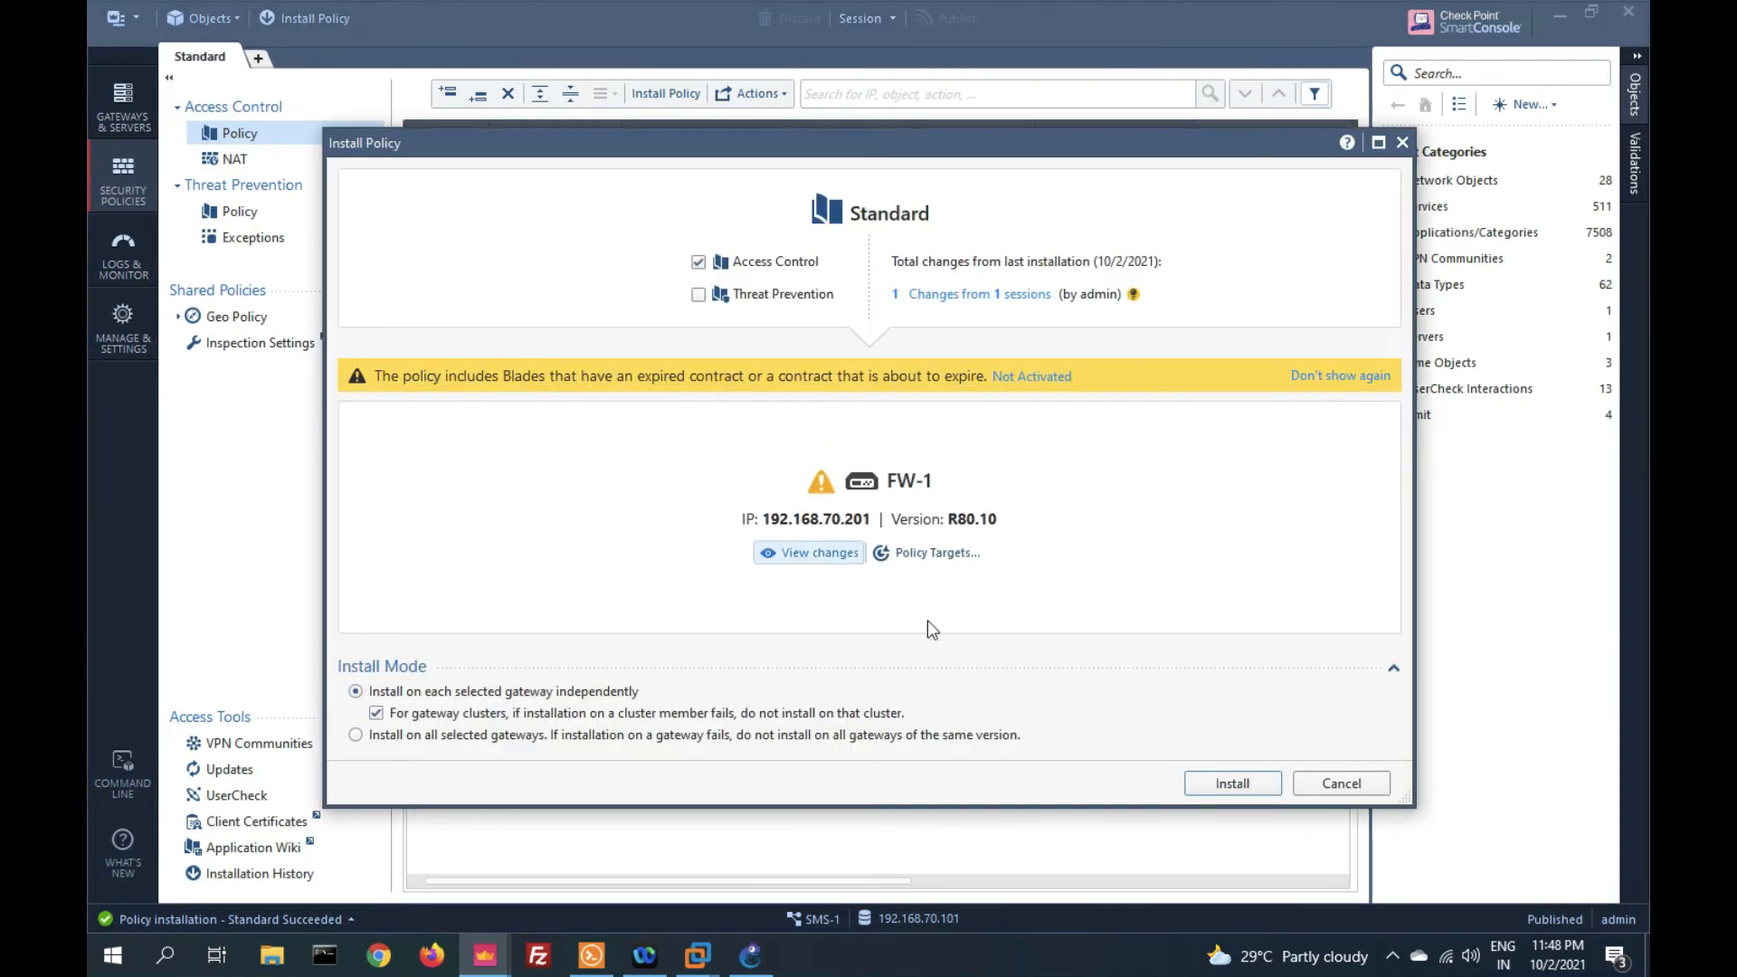
{"action": "left_click", "coordinate": [1232, 784]}
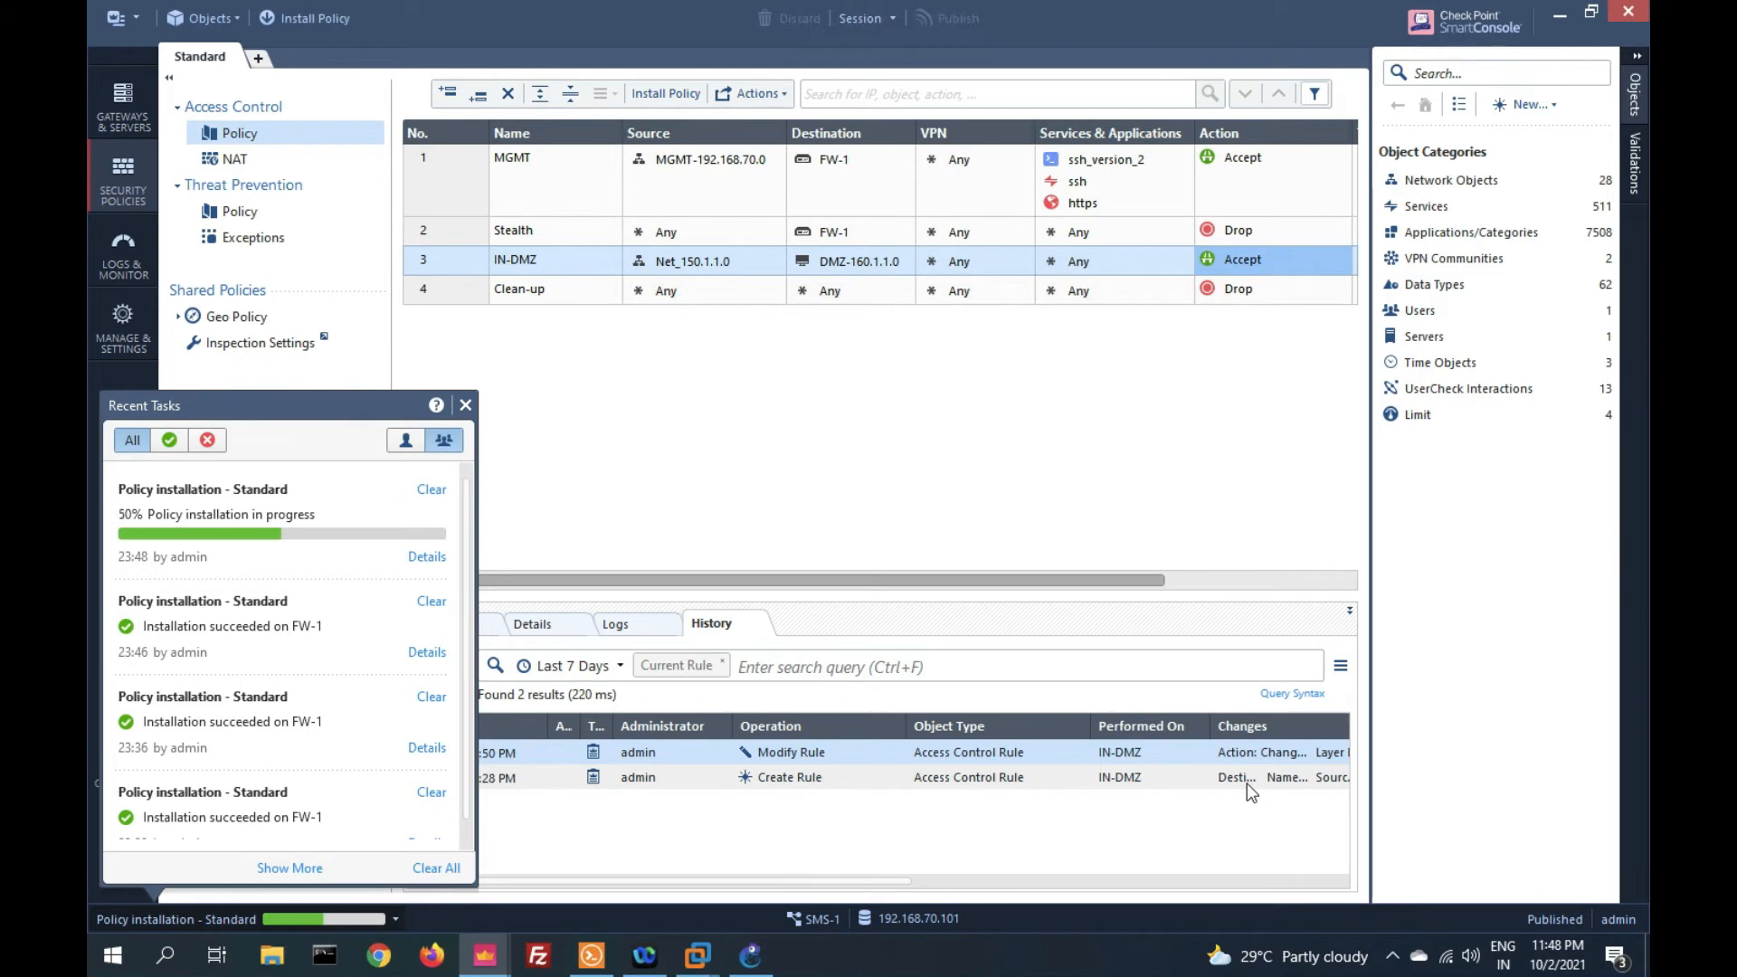
- Switch back to Solar-PuTTY and repeat R1's ping to 160.1.1.1 with source 150.1.1.1
{"action": "mouse_move", "coordinate": [600, 958]}
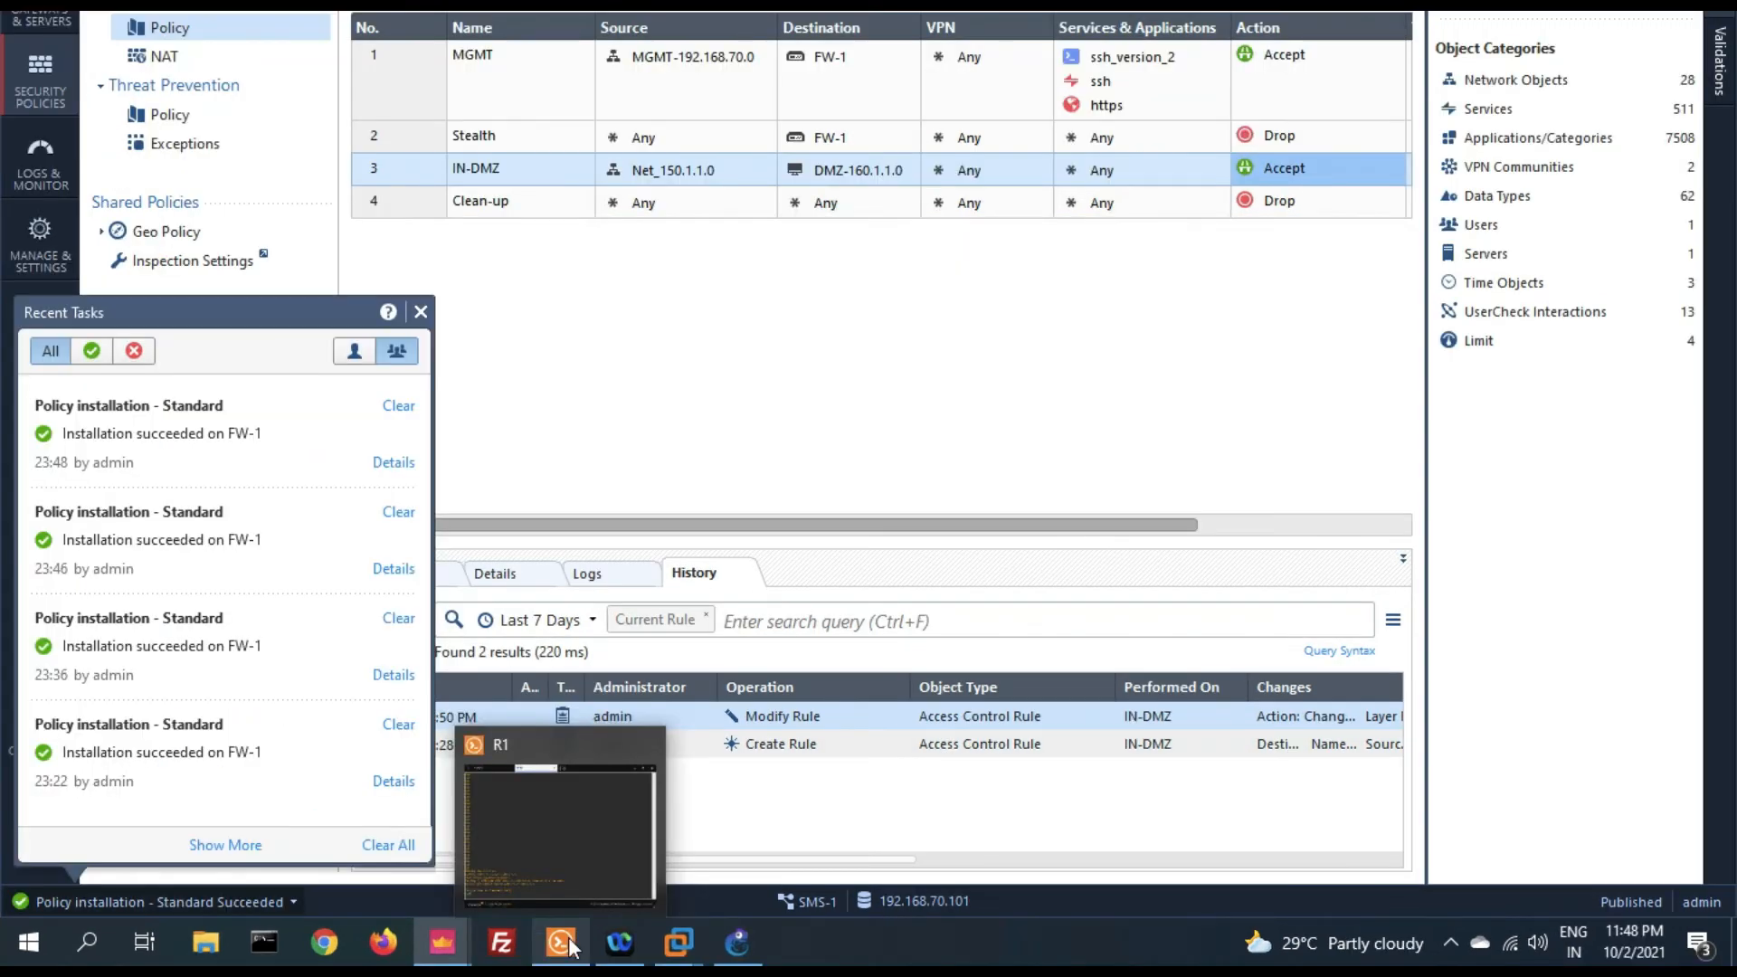
{"action": "left_click", "coordinate": [570, 948]}
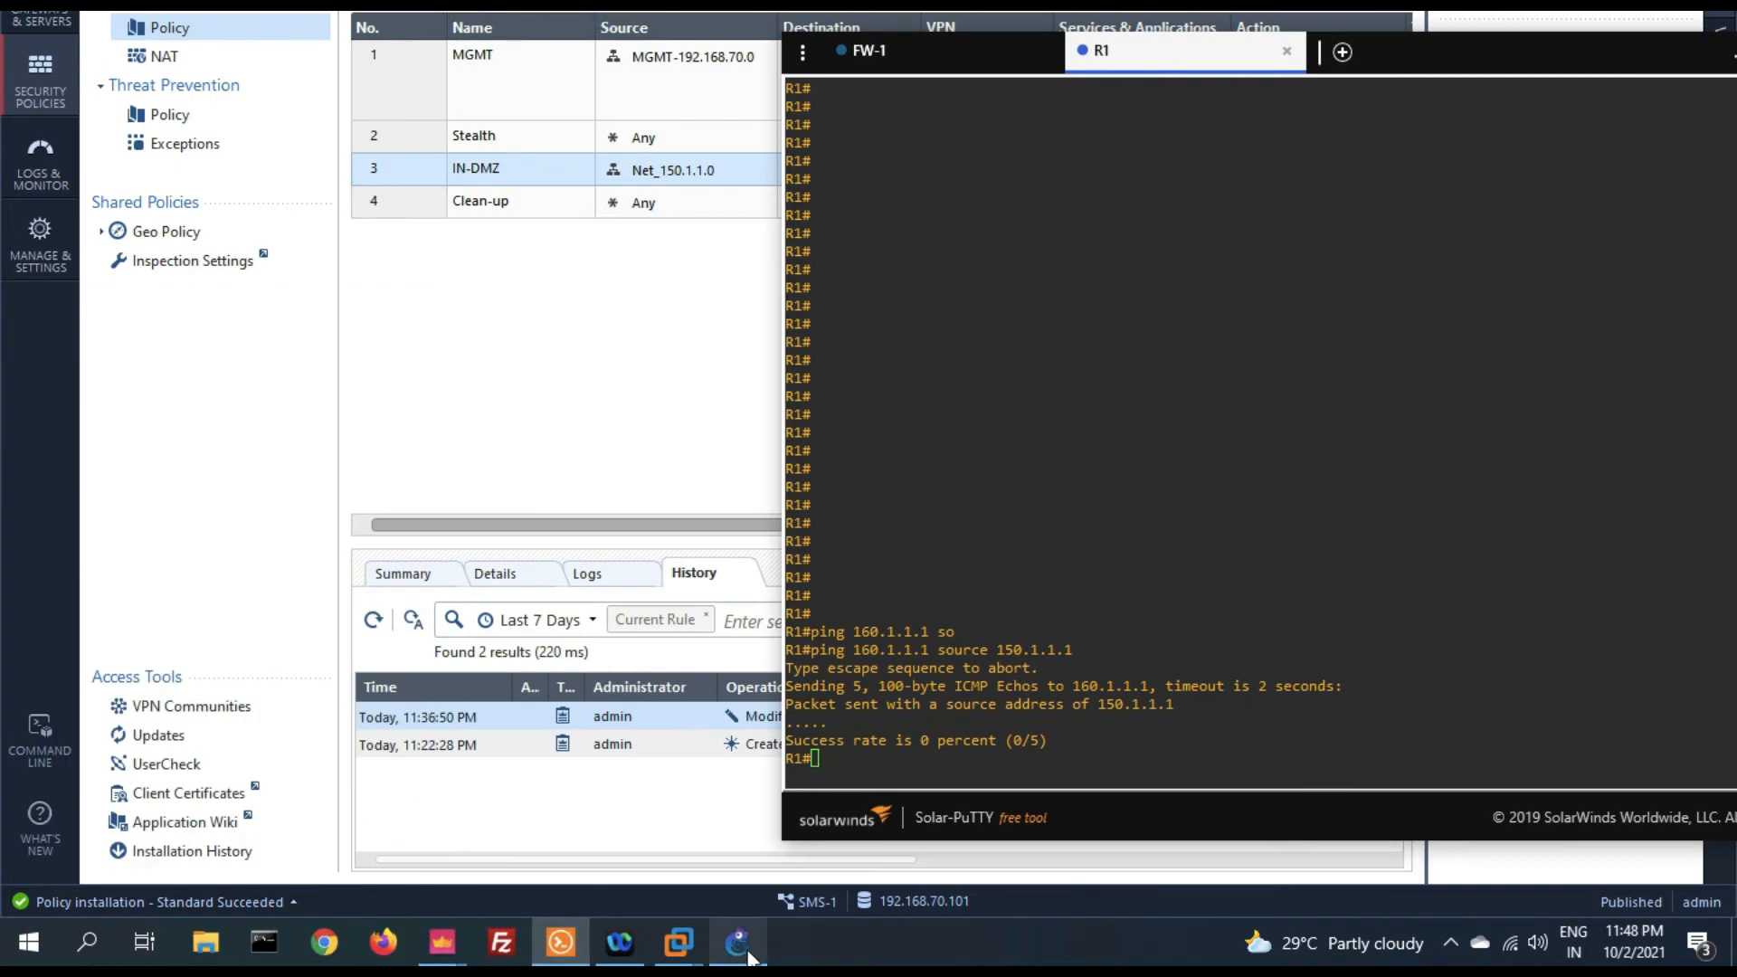
{"action": "left_click", "coordinate": [738, 942]}
{"action": "left_click", "coordinate": [561, 942]}
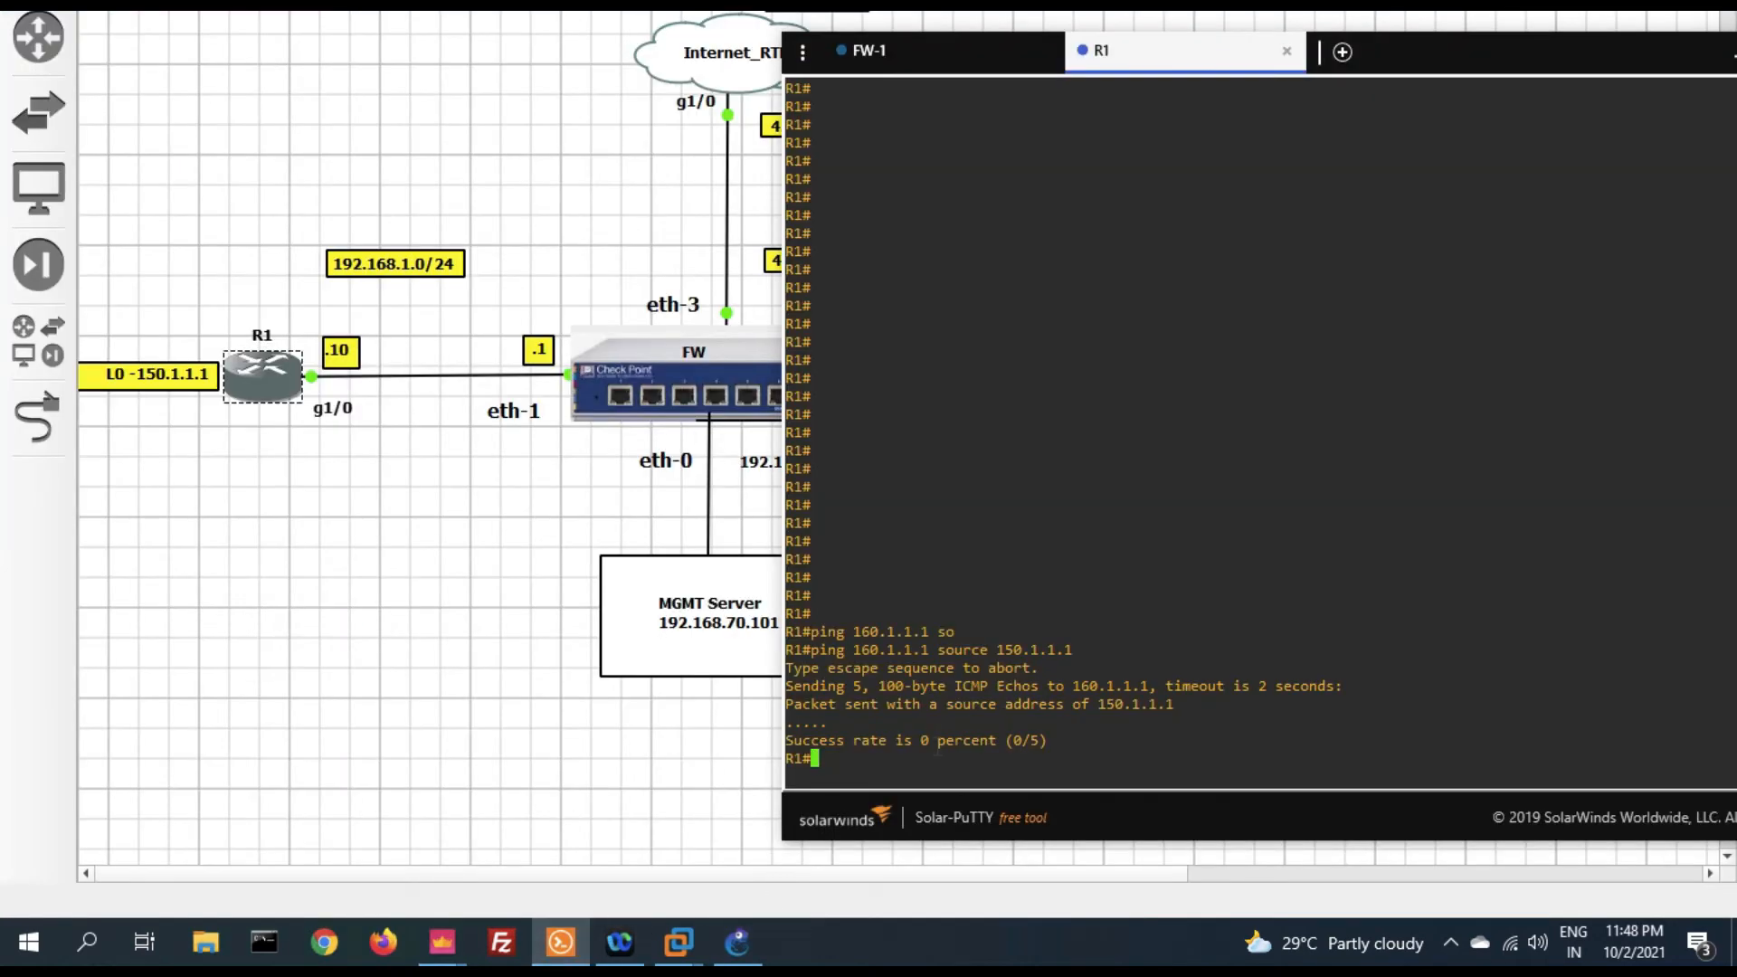
{"action": "key", "text": "Return"}
{"action": "key", "text": "Return"}
{"action": "key", "text": "Return"}
{"action": "key", "text": "Return"}
{"action": "key", "text": "Up"}
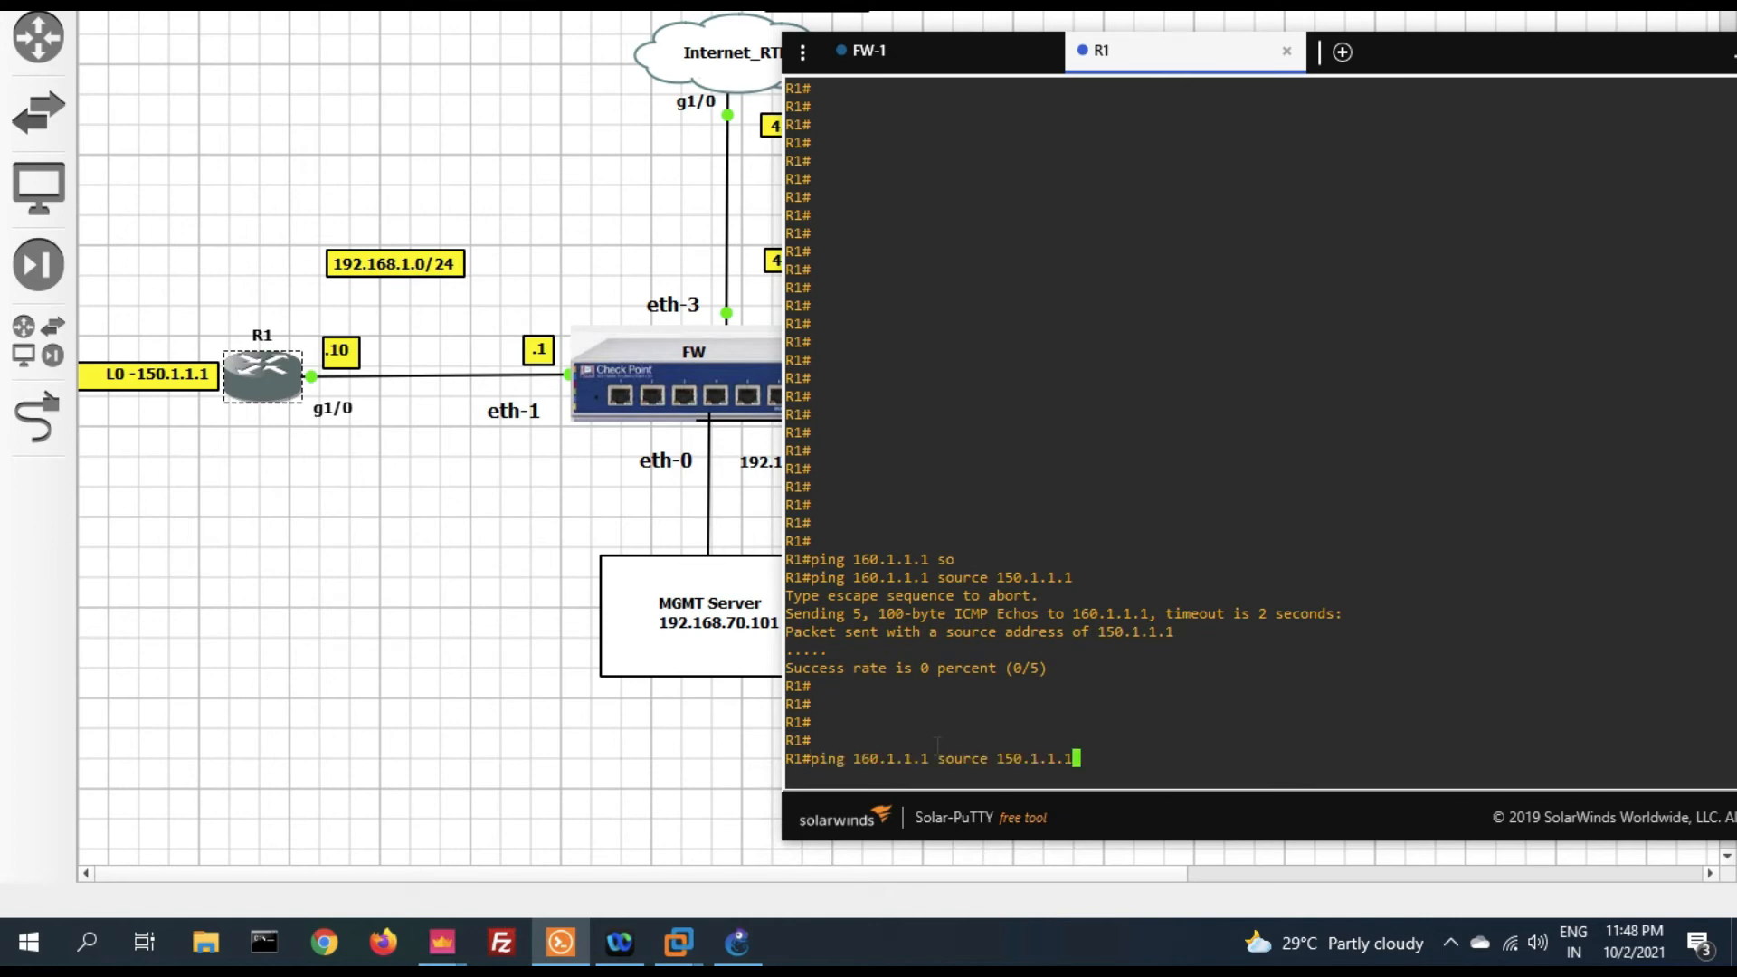
{"action": "key", "text": "Return"}
{"action": "key", "text": "Return"}
{"action": "key", "text": "Return"}
{"action": "key", "text": "Return"}
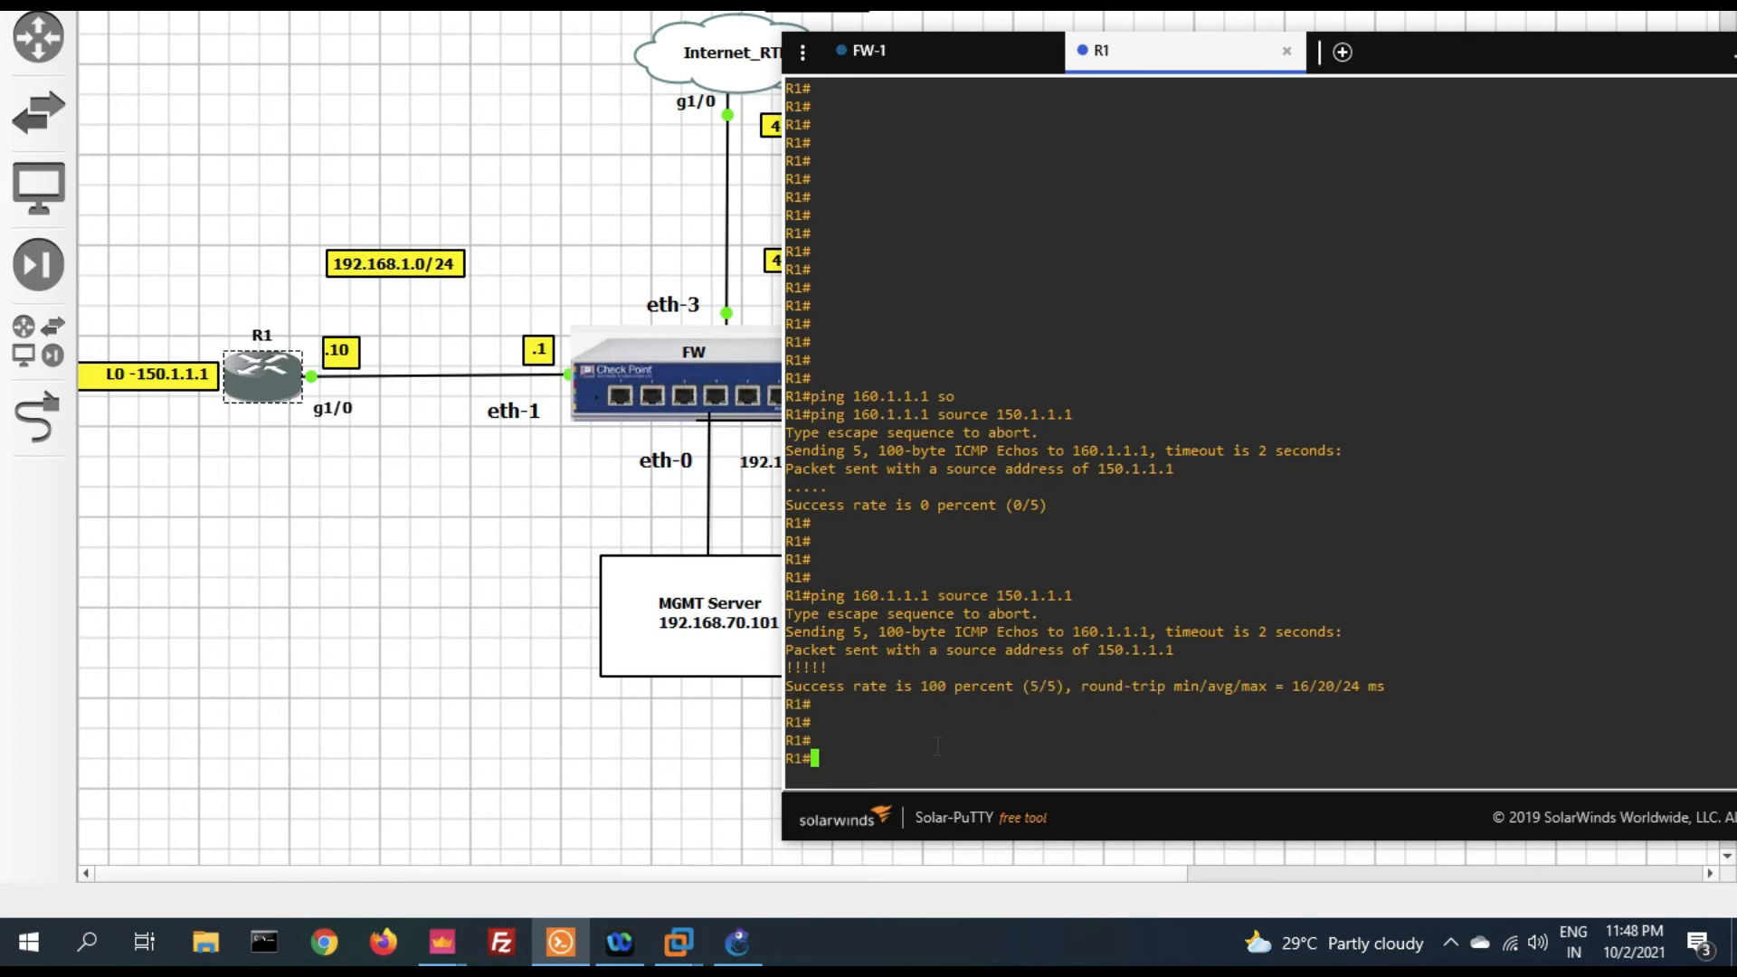
- Switch to the SMS-1 SmartConsole, refresh the traffic logs and open the newest echo-request entry's details
{"action": "left_click", "coordinate": [442, 942]}
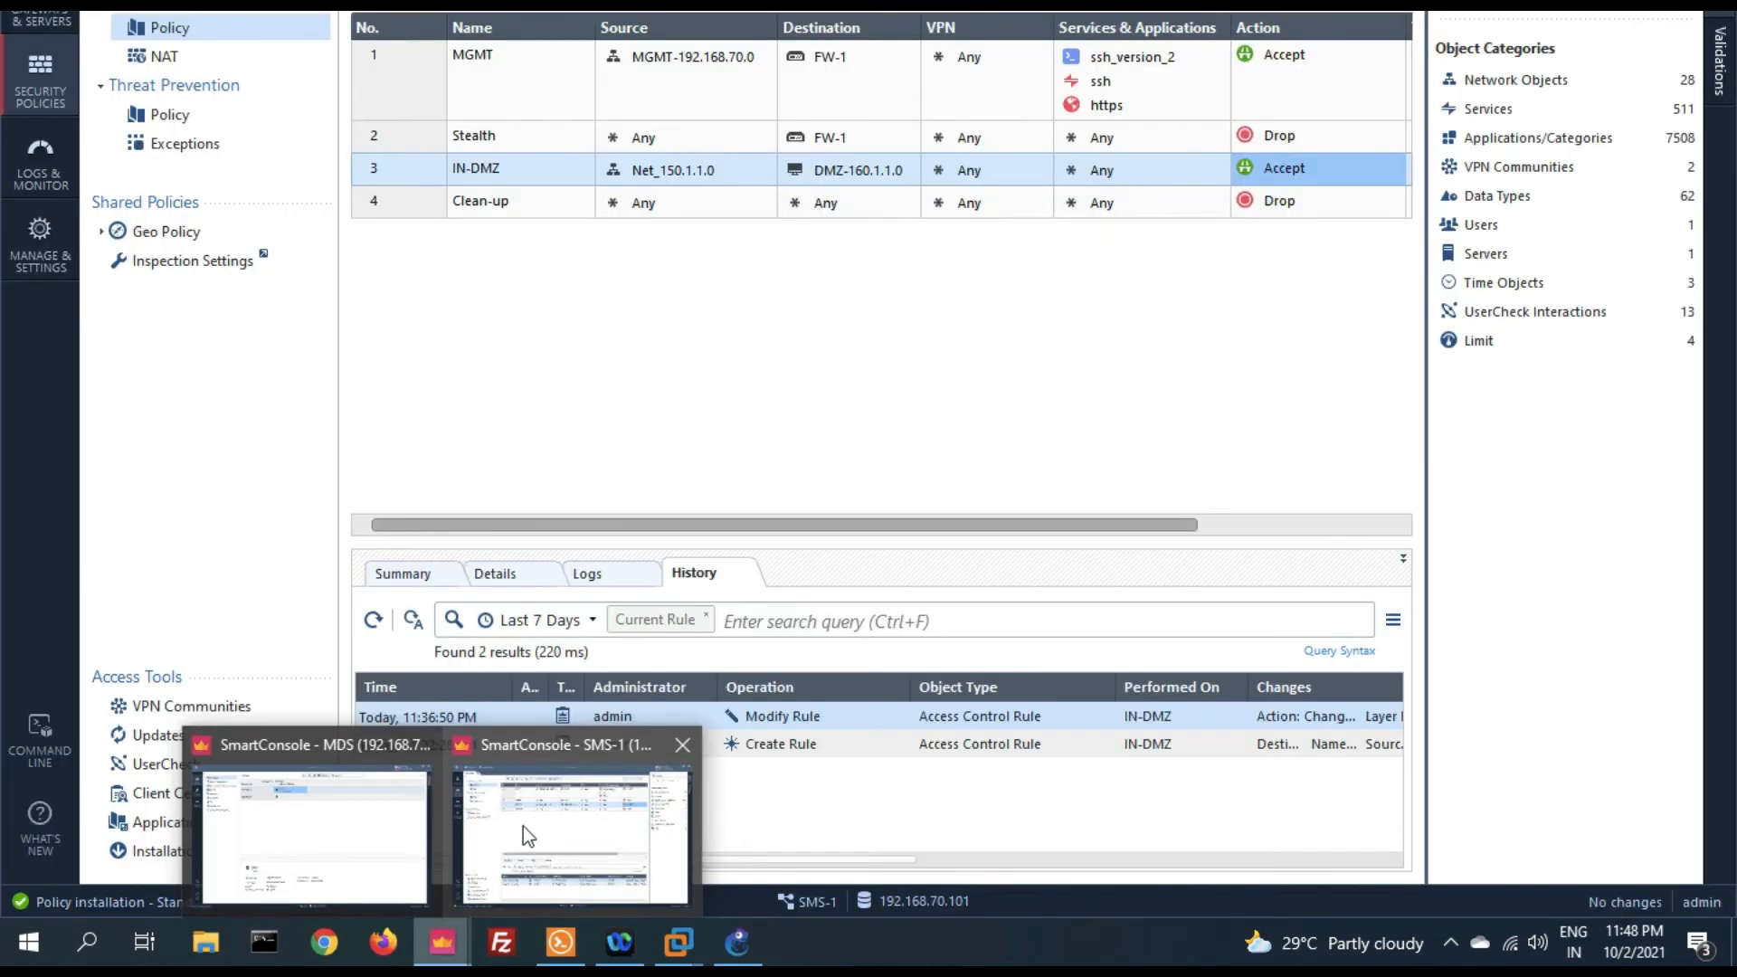
{"action": "left_click", "coordinate": [529, 836]}
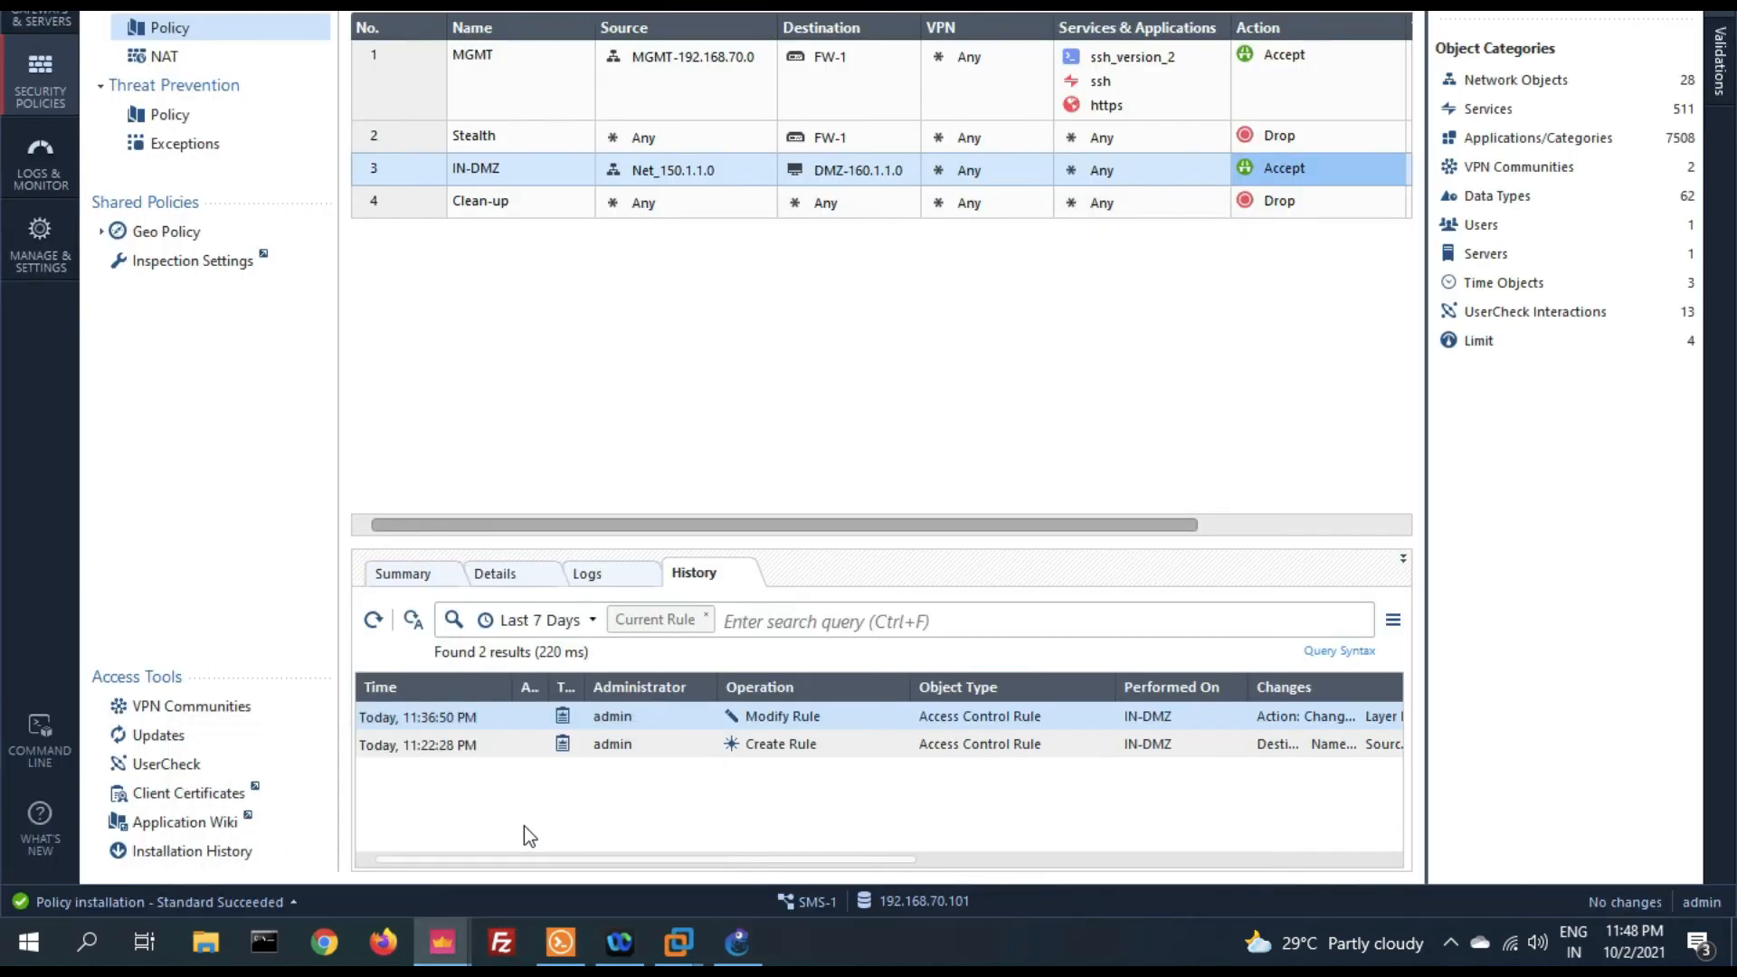
{"action": "left_click", "coordinate": [39, 170]}
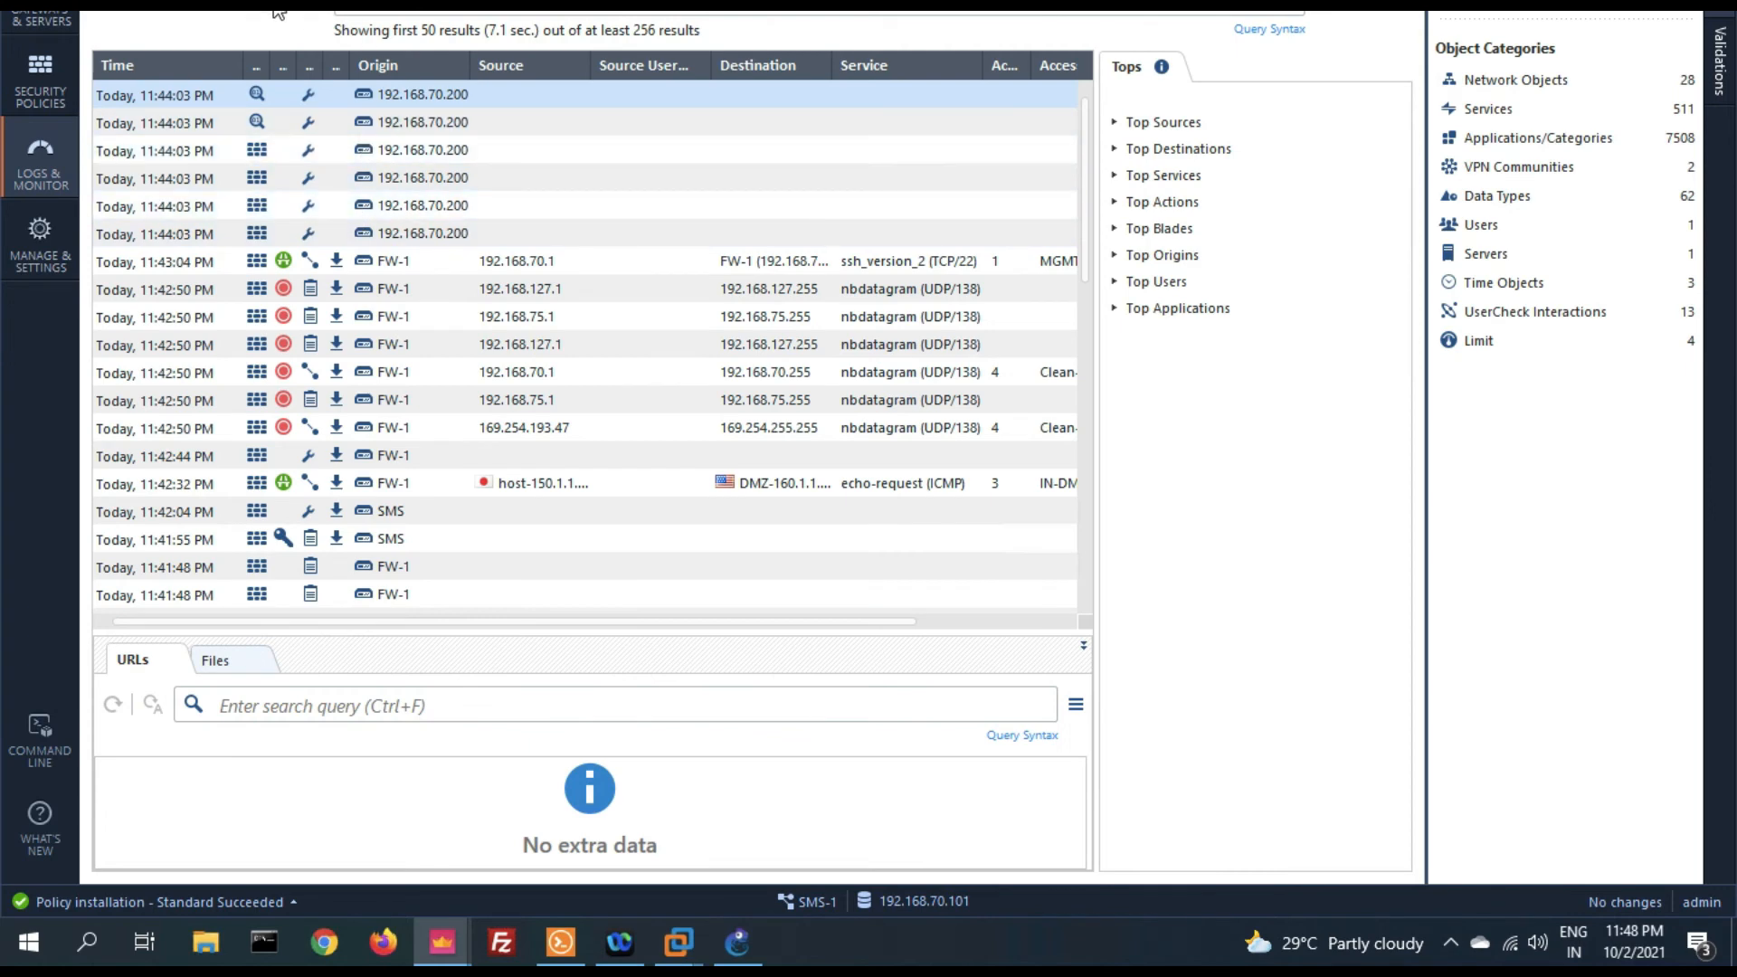
{"action": "left_click", "coordinate": [275, 7]}
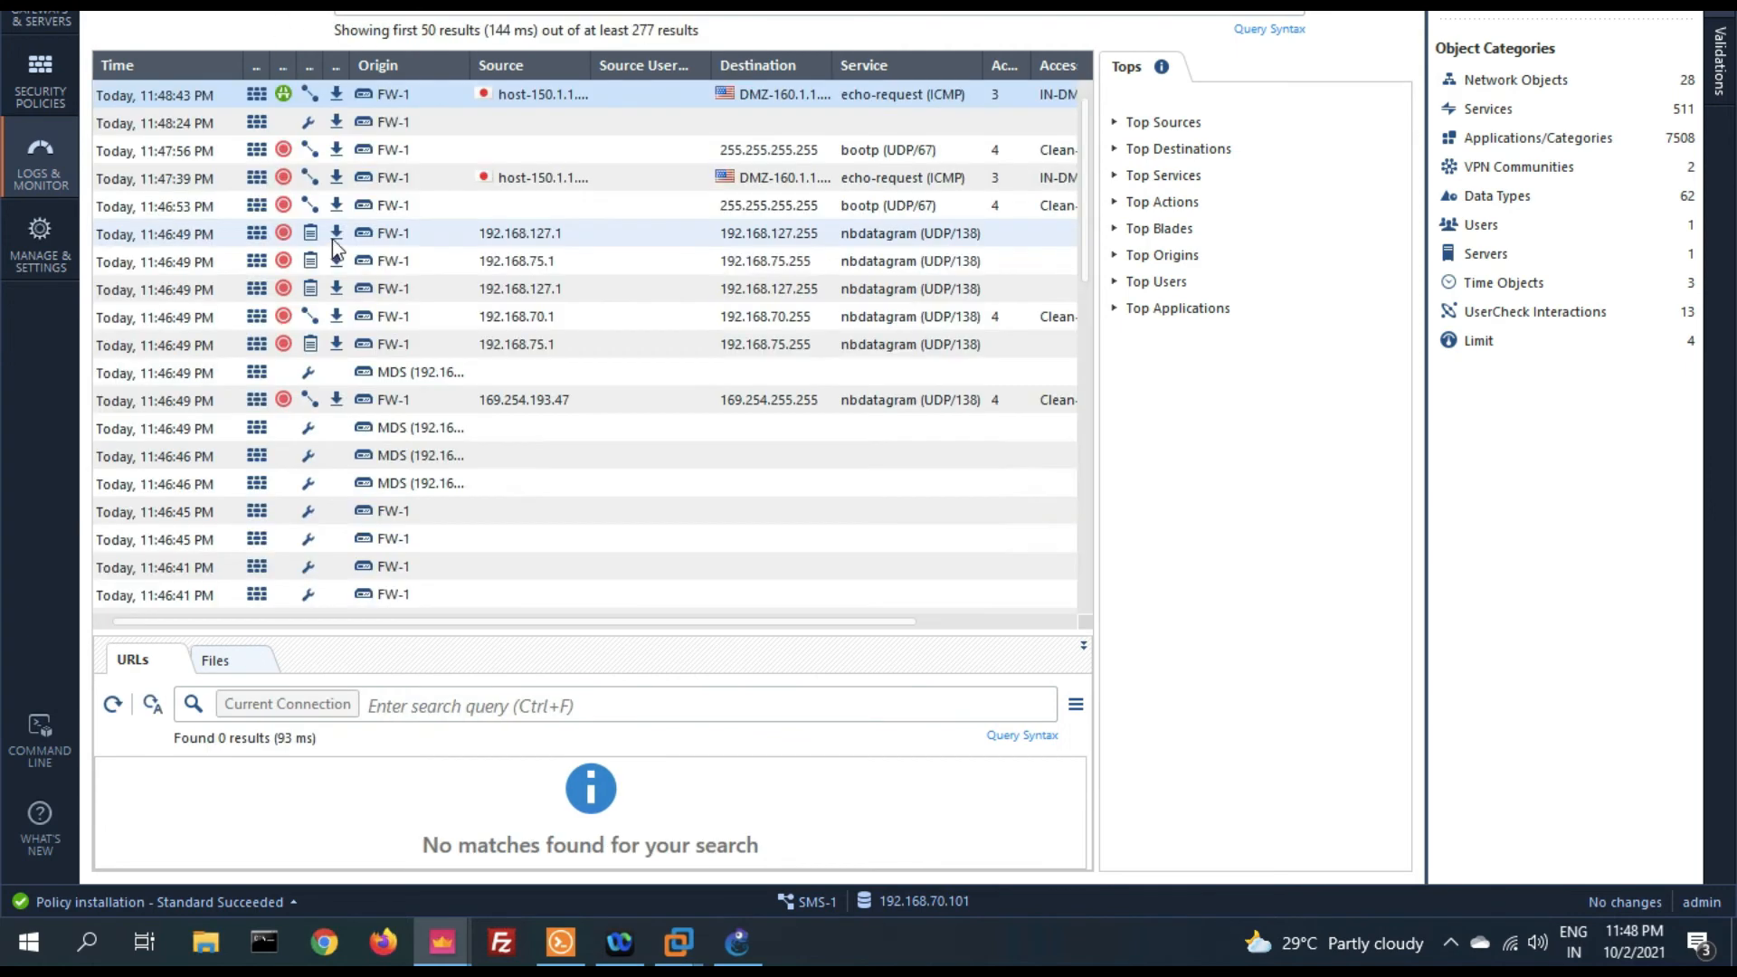
{"action": "double_click", "coordinate": [440, 91]}
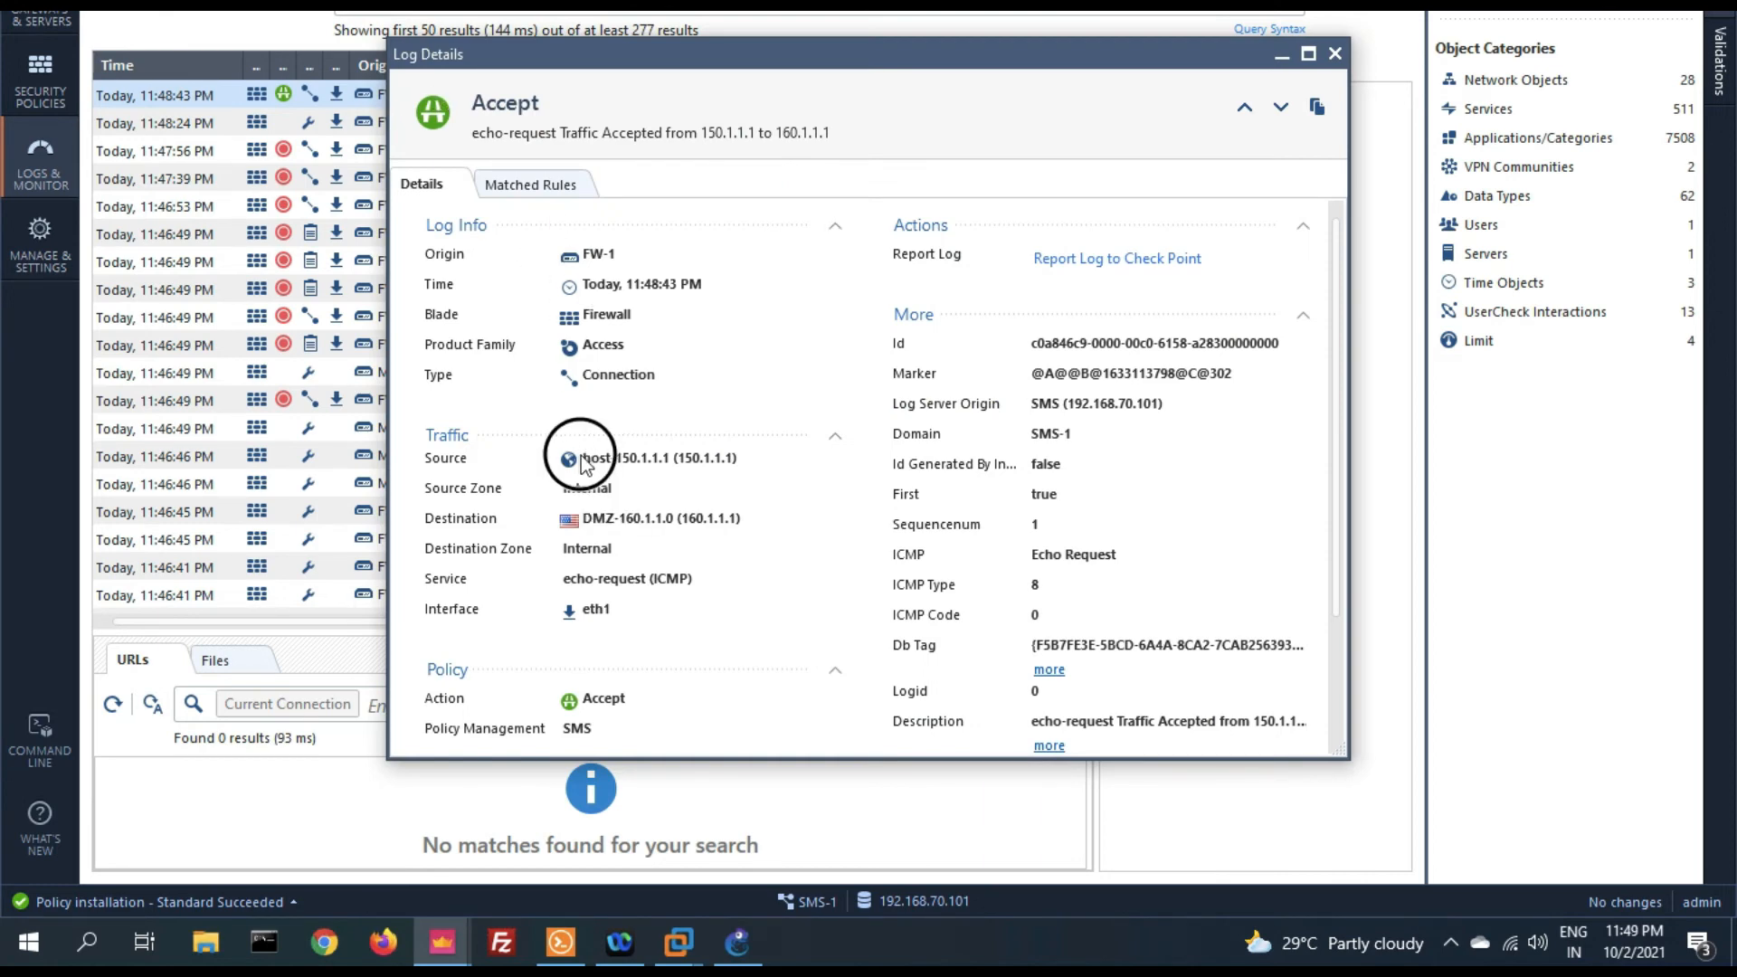
- Examine the log entry's source, destination, policy action and matched rules
{"action": "left_click_drag", "start_coordinate": [711, 459], "coordinate": [567, 456]}
{"action": "left_click_drag", "start_coordinate": [674, 519], "coordinate": [587, 517]}
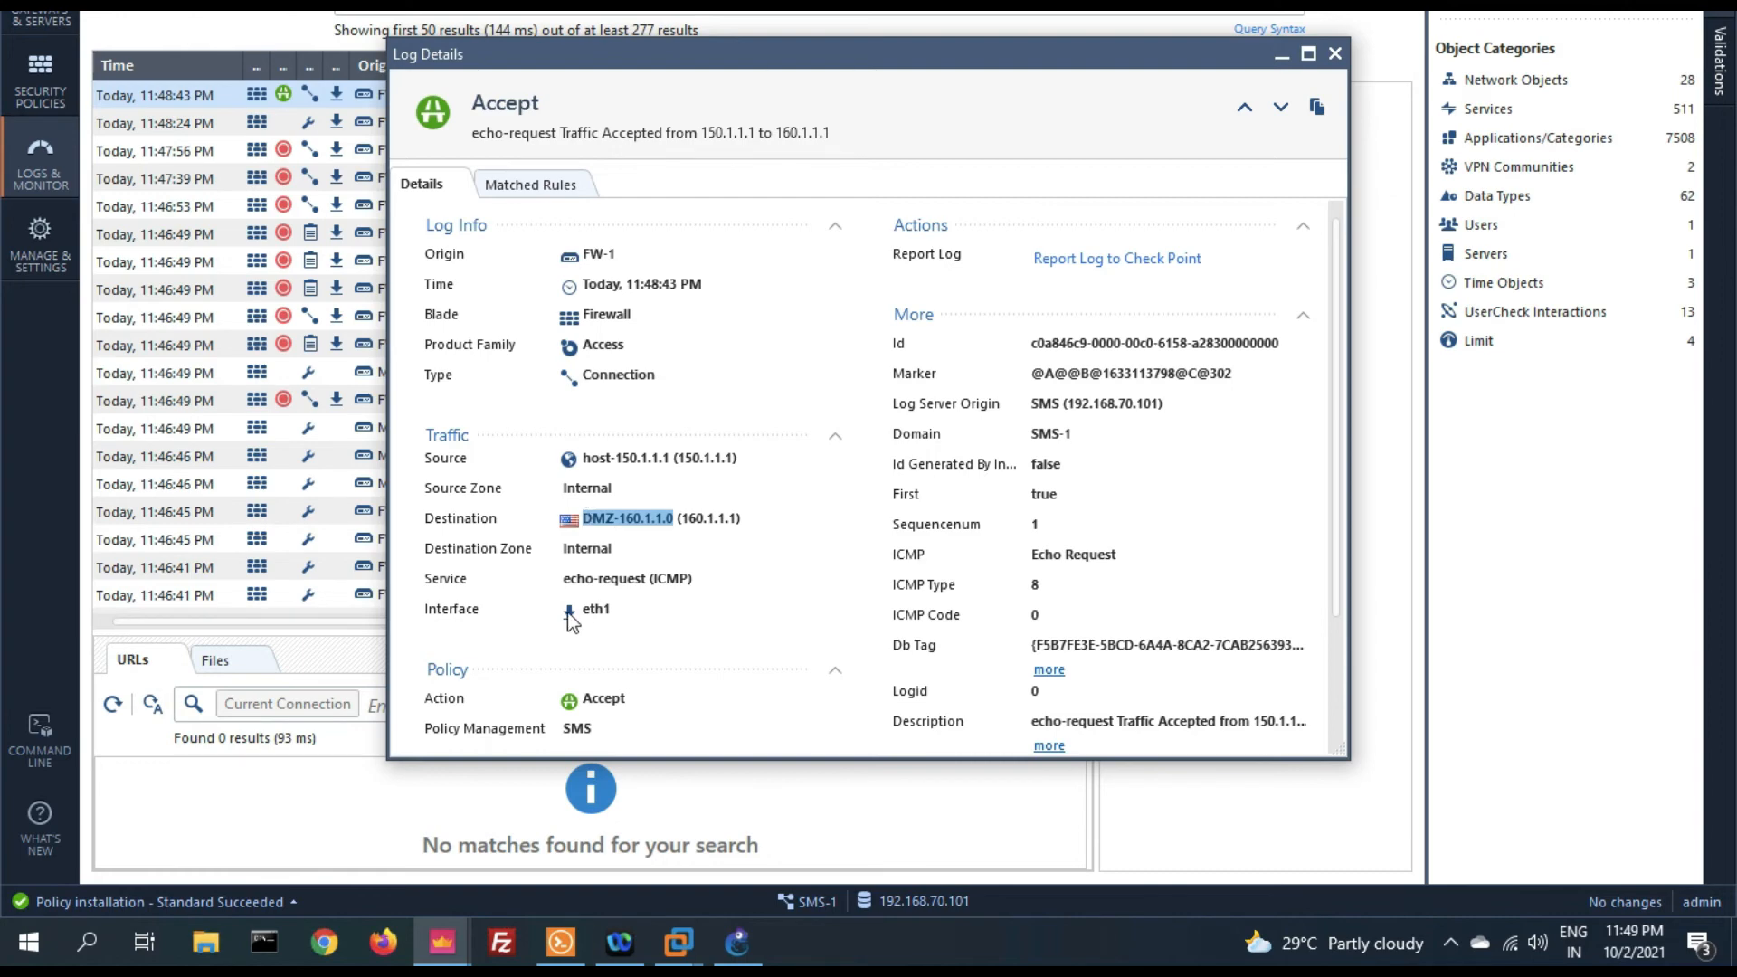
{"action": "scroll", "coordinate": [574, 665], "scroll_direction": "down", "scroll_amount": 3}
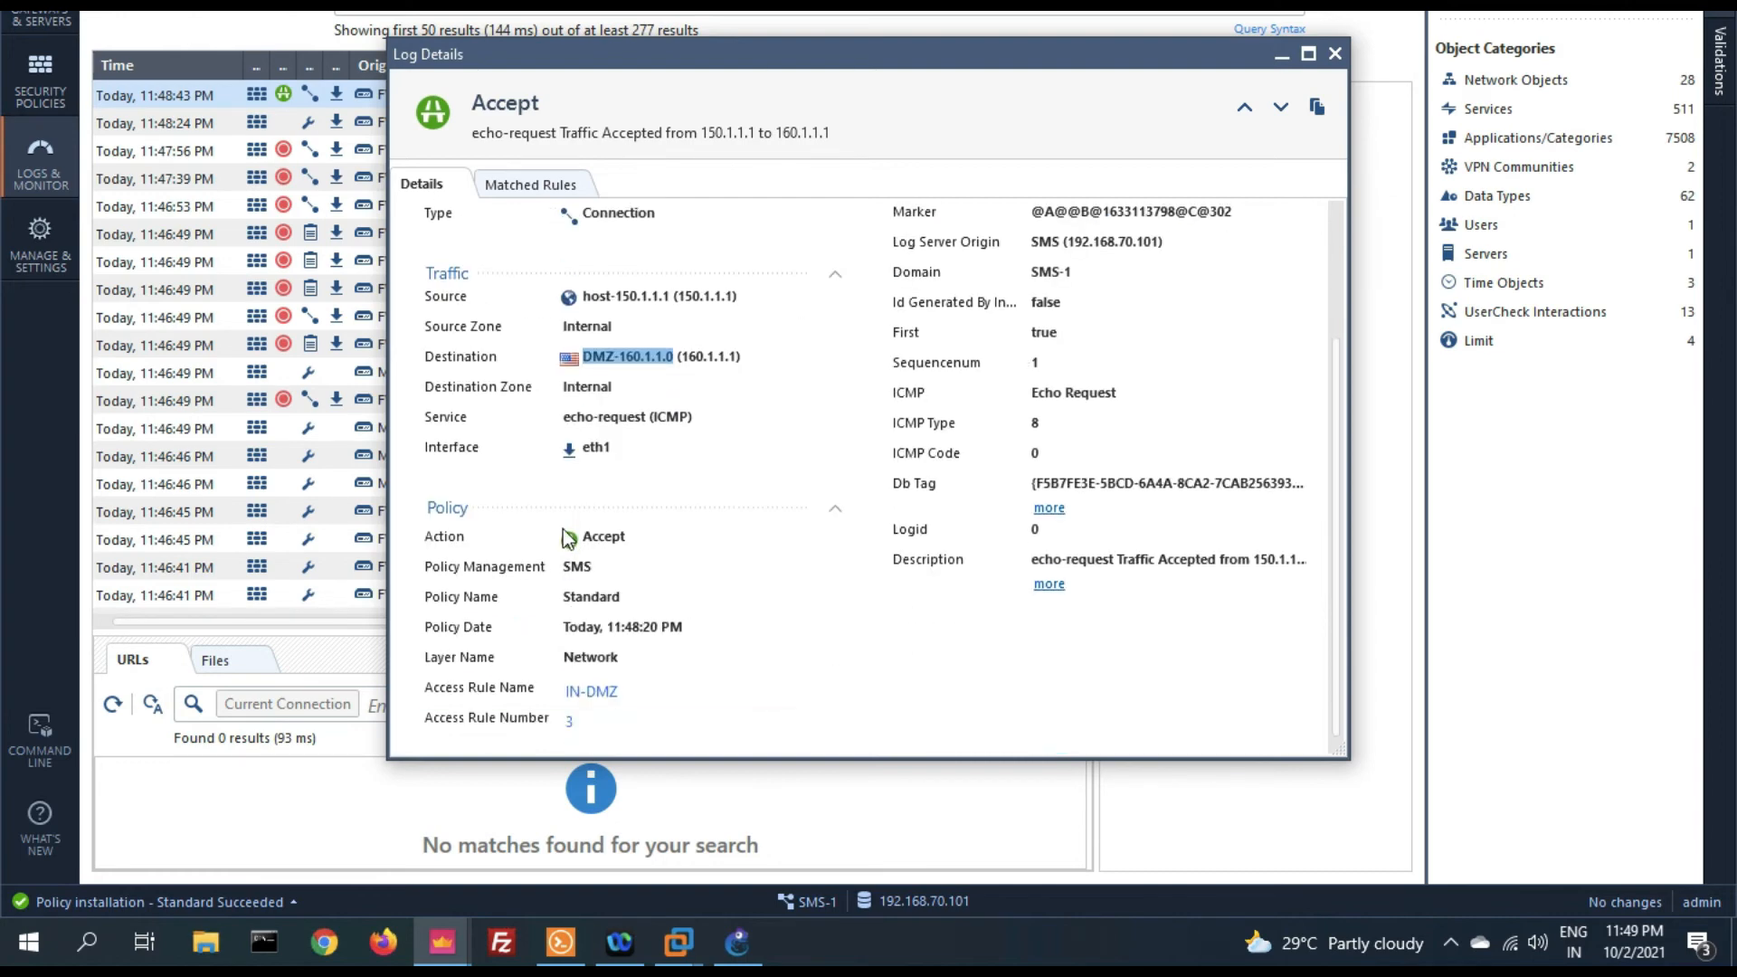
{"action": "left_click", "coordinate": [619, 532]}
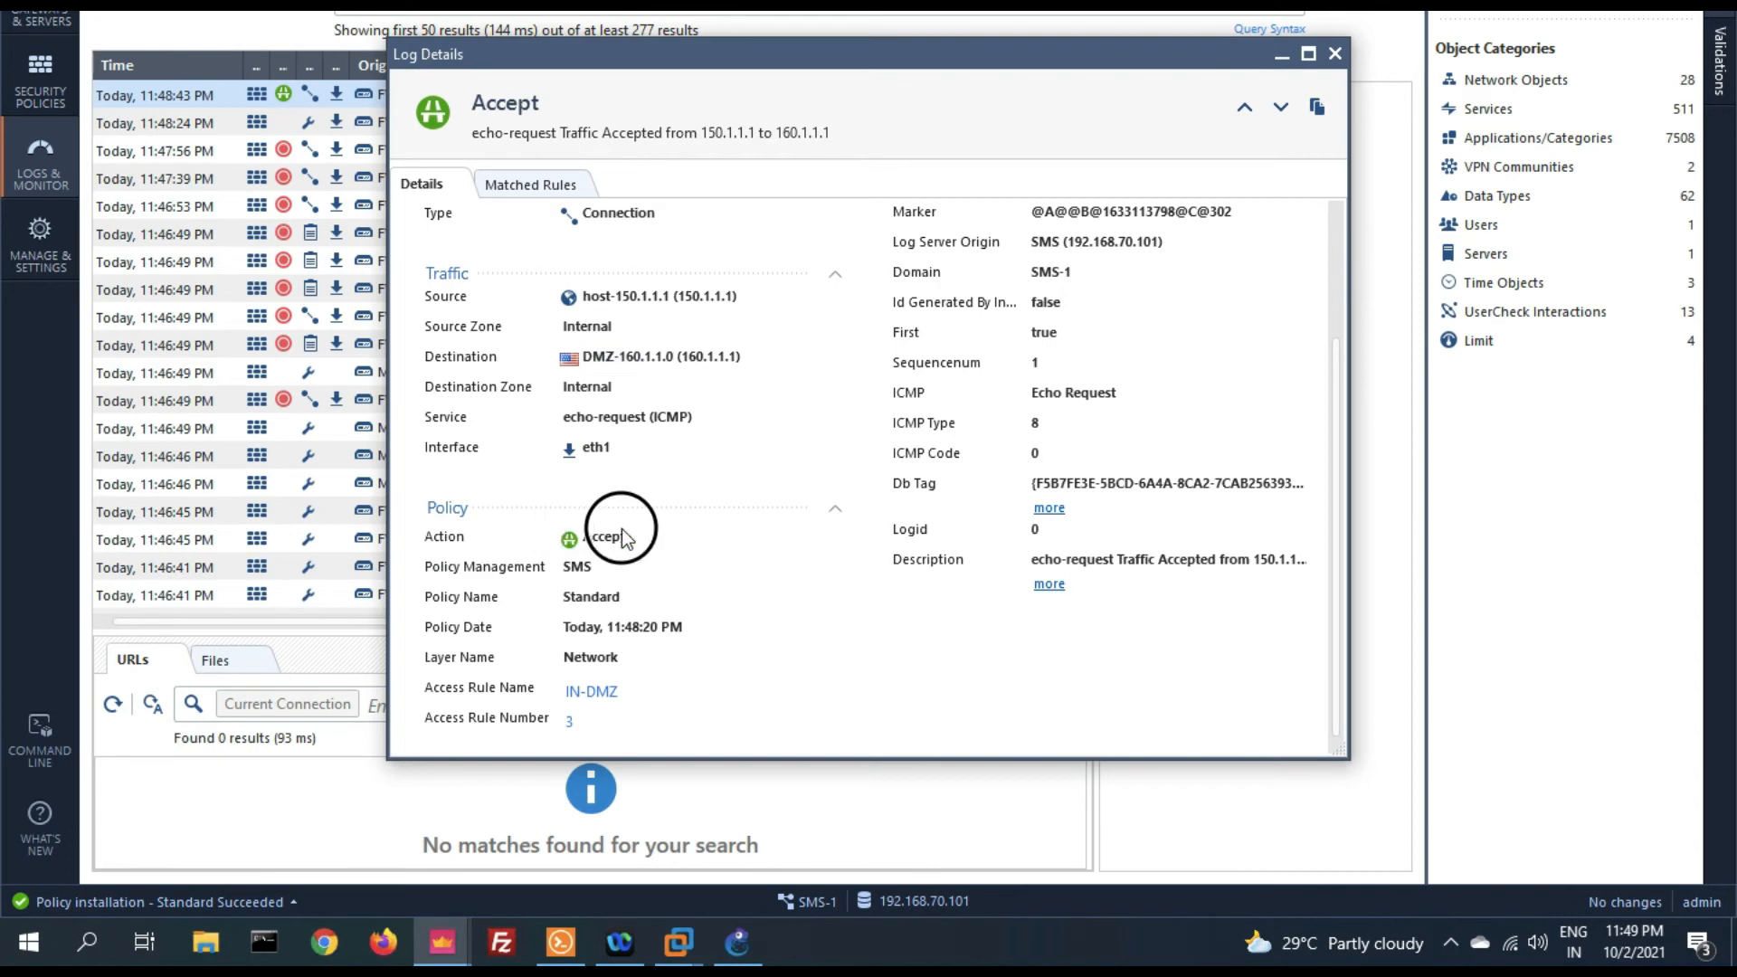
{"action": "left_click", "coordinate": [538, 183]}
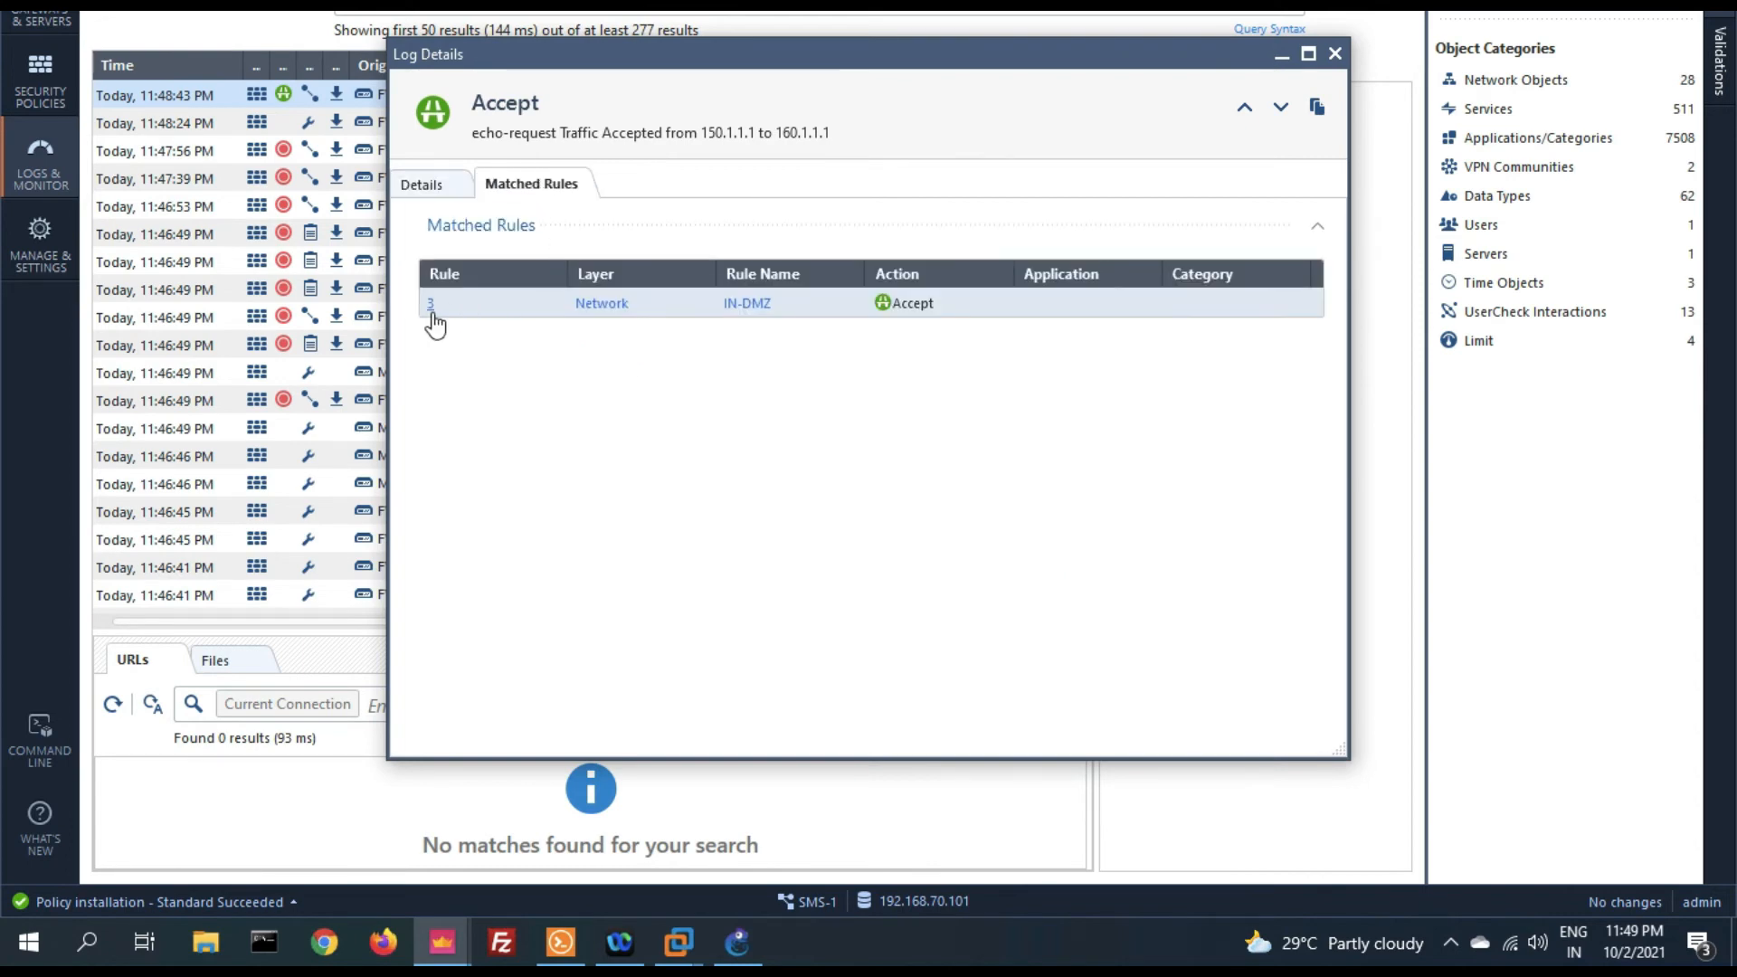
- Switch to Solar-PuTTY and try to telnet from R1 to 160.1.1.1 with source interface 150.1.1.1
{"action": "left_click", "coordinate": [561, 943]}
{"action": "left_click", "coordinate": [991, 770]}
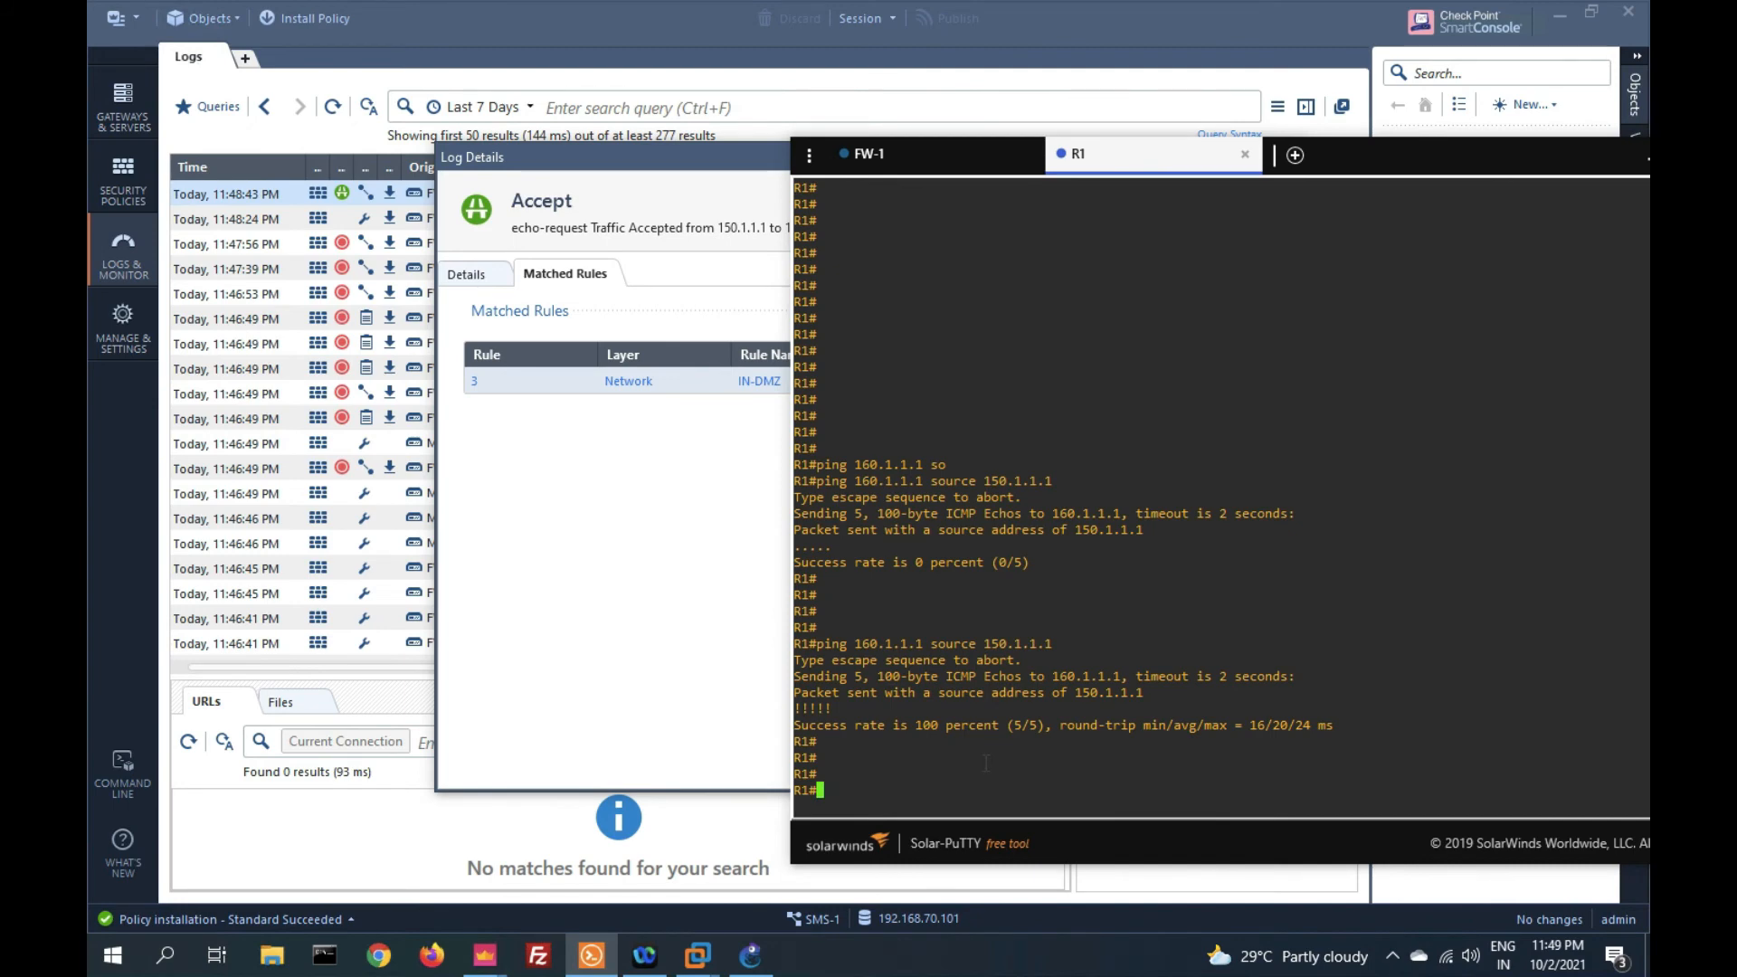
{"action": "type", "text": "tel"}
{"action": "key", "text": "Tab"}
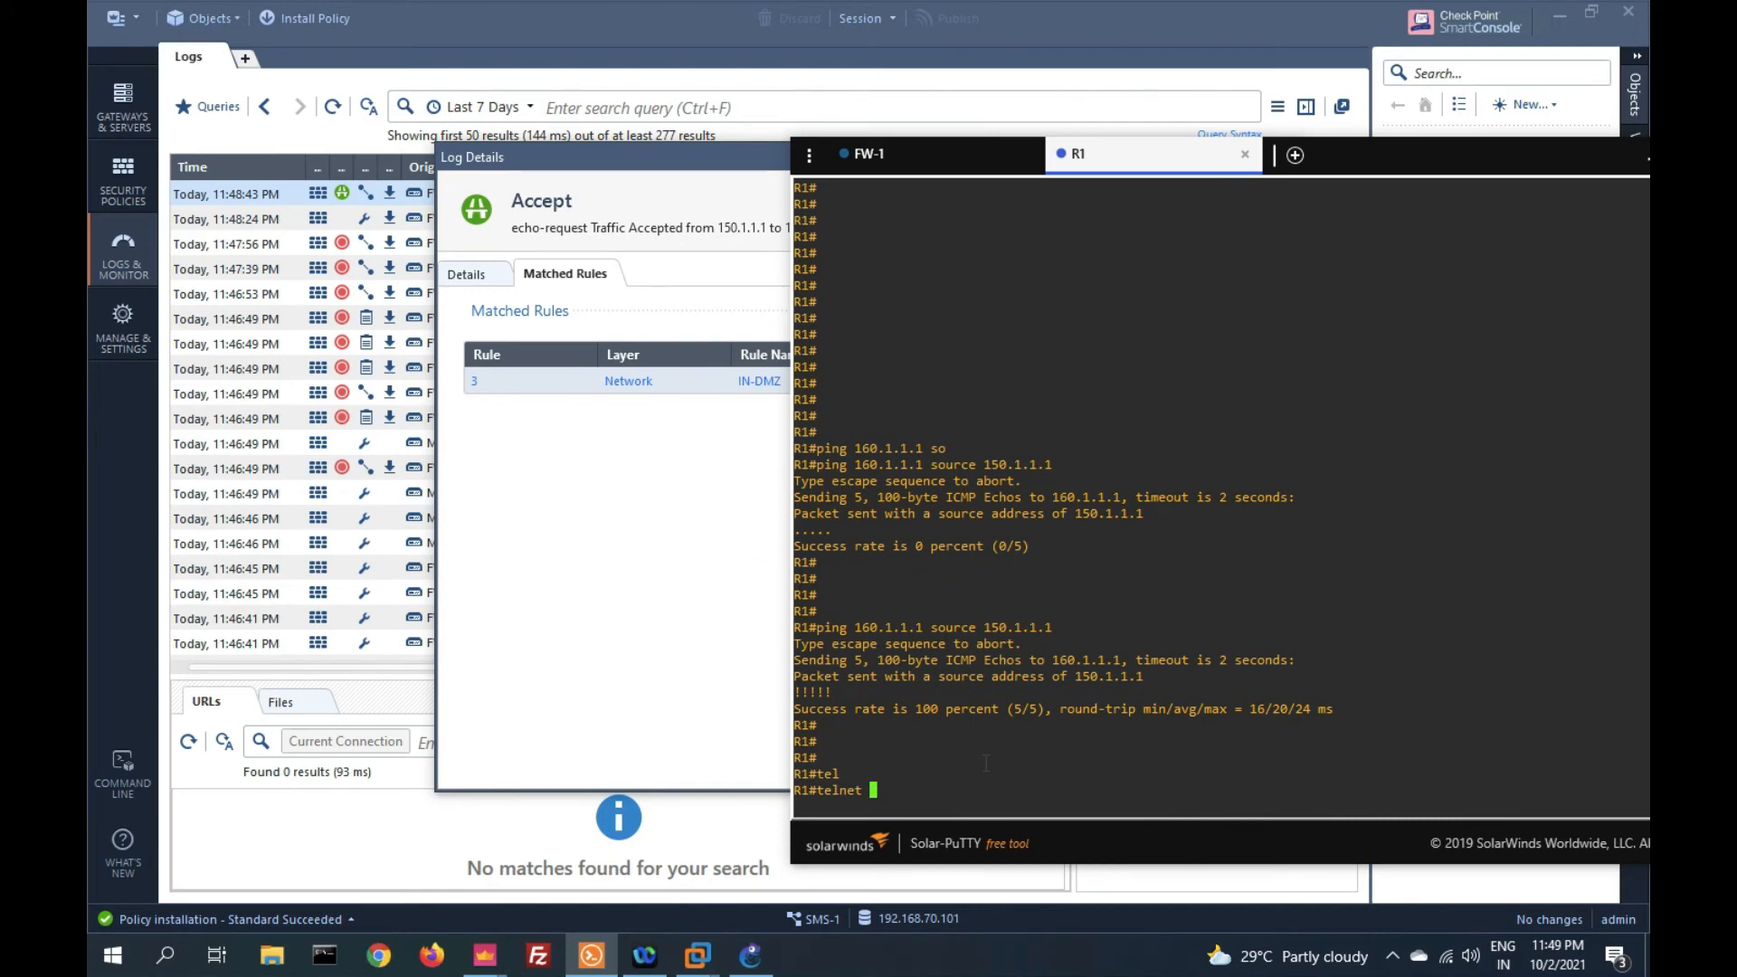
{"action": "type", "text": "160.1.1.1 so"}
{"action": "key", "text": "Tab"}
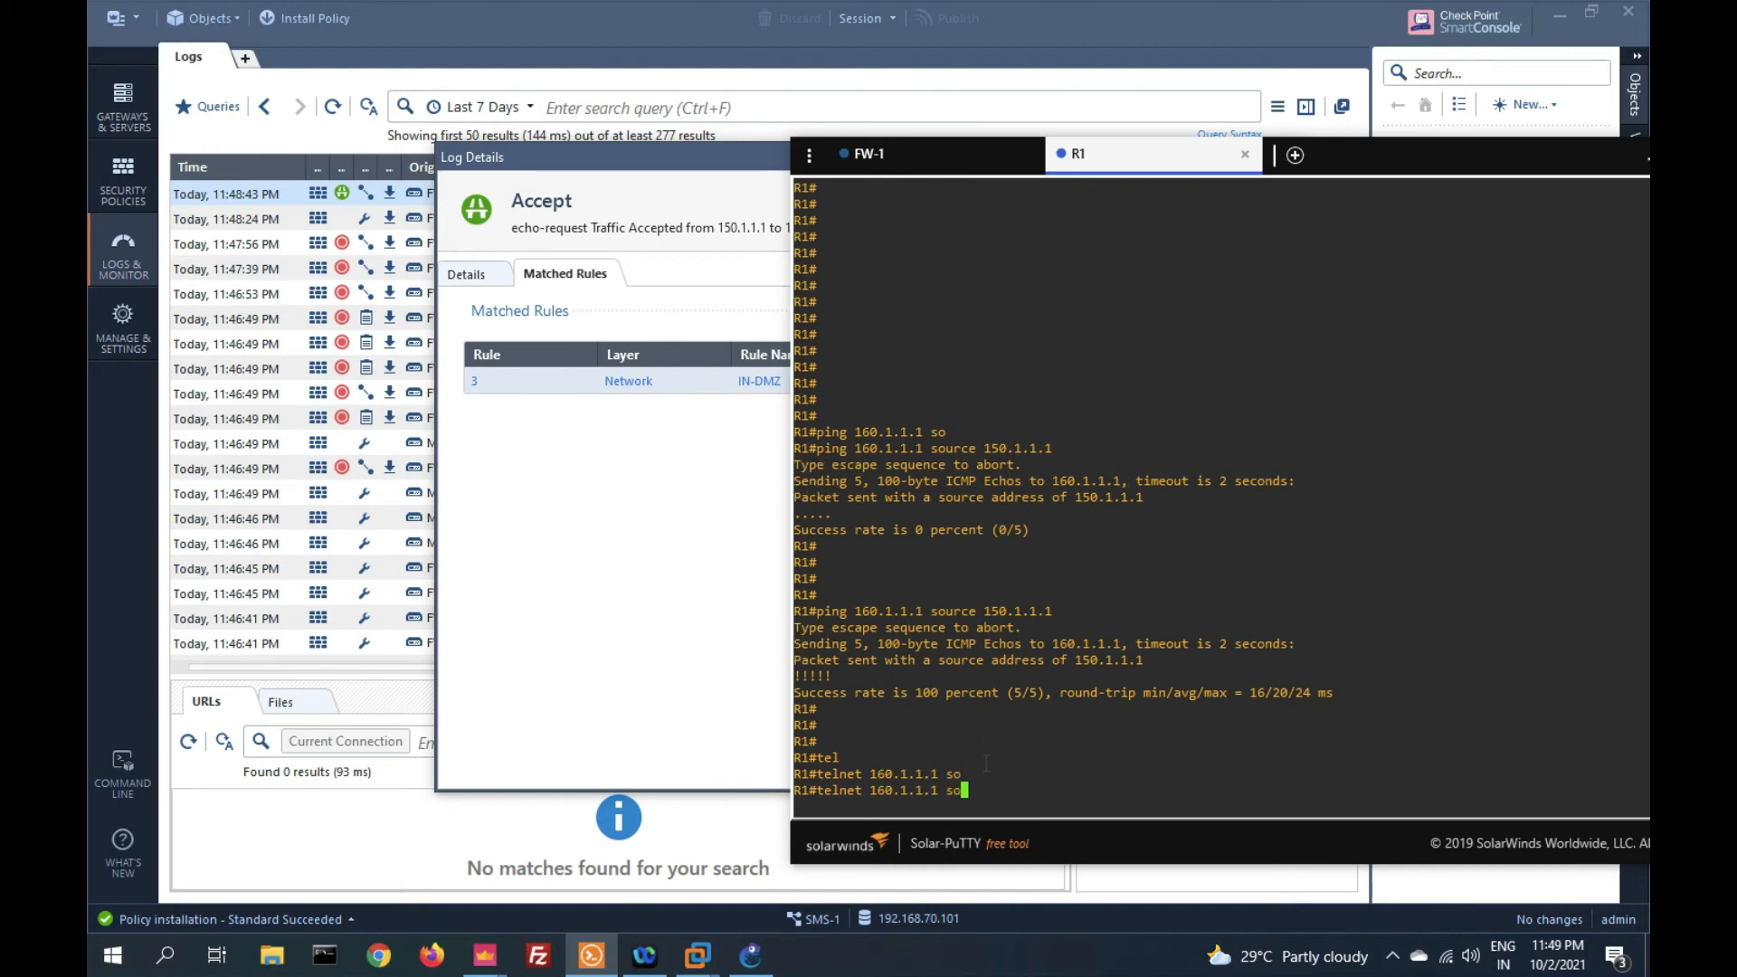
{"action": "key", "text": "BackSpace"}
{"action": "key", "text": "BackSpace"}
{"action": "type", "text": "/so"}
{"action": "key", "text": "Tab"}
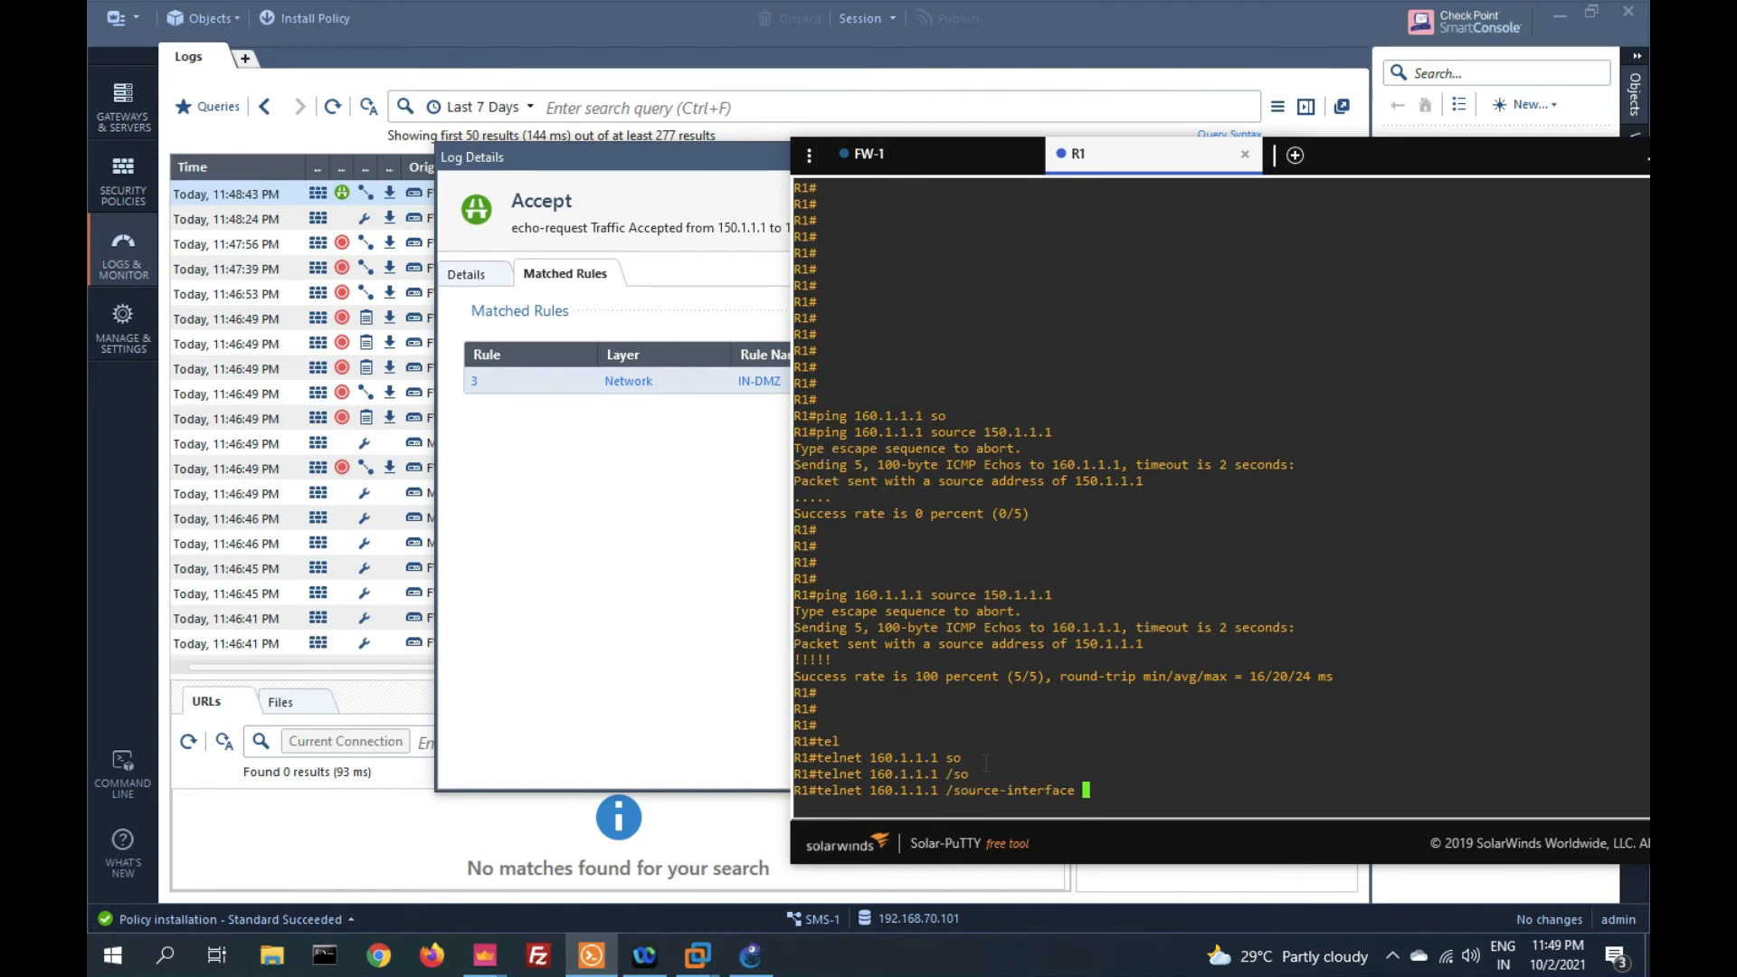
{"action": "type", "text": "150.1.1.1"}
{"action": "key", "text": "Return"}
- Telnet from R1 to 160.1.1.1 with loopback 0 as the source interface
{"action": "key", "text": "Up"}
{"action": "key", "text": "BackSpace"}
{"action": "key", "text": "BackSpace"}
{"action": "key", "text": "BackSpace"}
{"action": "key", "text": "BackSpace"}
{"action": "key", "text": "BackSpace"}
{"action": "key", "text": "BackSpace"}
{"action": "key", "text": "BackSpace"}
{"action": "key", "text": "BackSpace"}
{"action": "key", "text": "BackSpace"}
{"action": "type", "text": "lo"}
{"action": "key", "text": "Tab"}
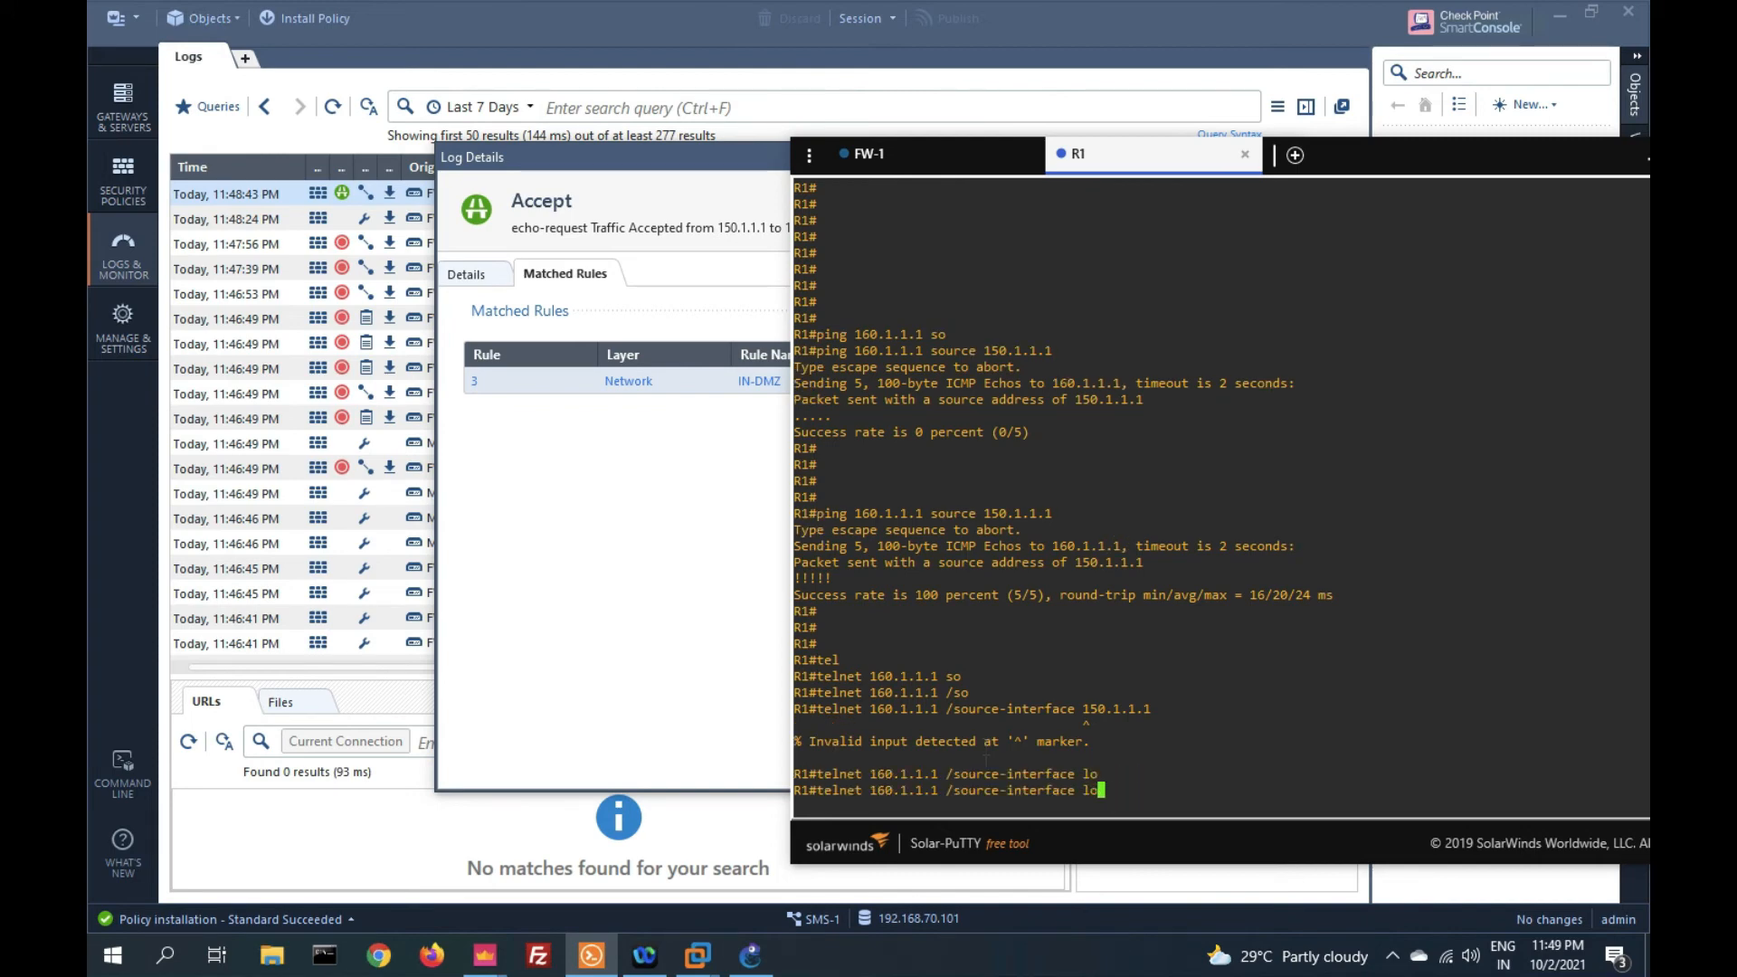
{"action": "type", "text": "o"}
{"action": "key", "text": "BackSpace"}
{"action": "key", "text": "BackSpace"}
{"action": "type", "text": "o"}
{"action": "key", "text": "Tab"}
{"action": "type", "text": "o"}
{"action": "key", "text": "Tab"}
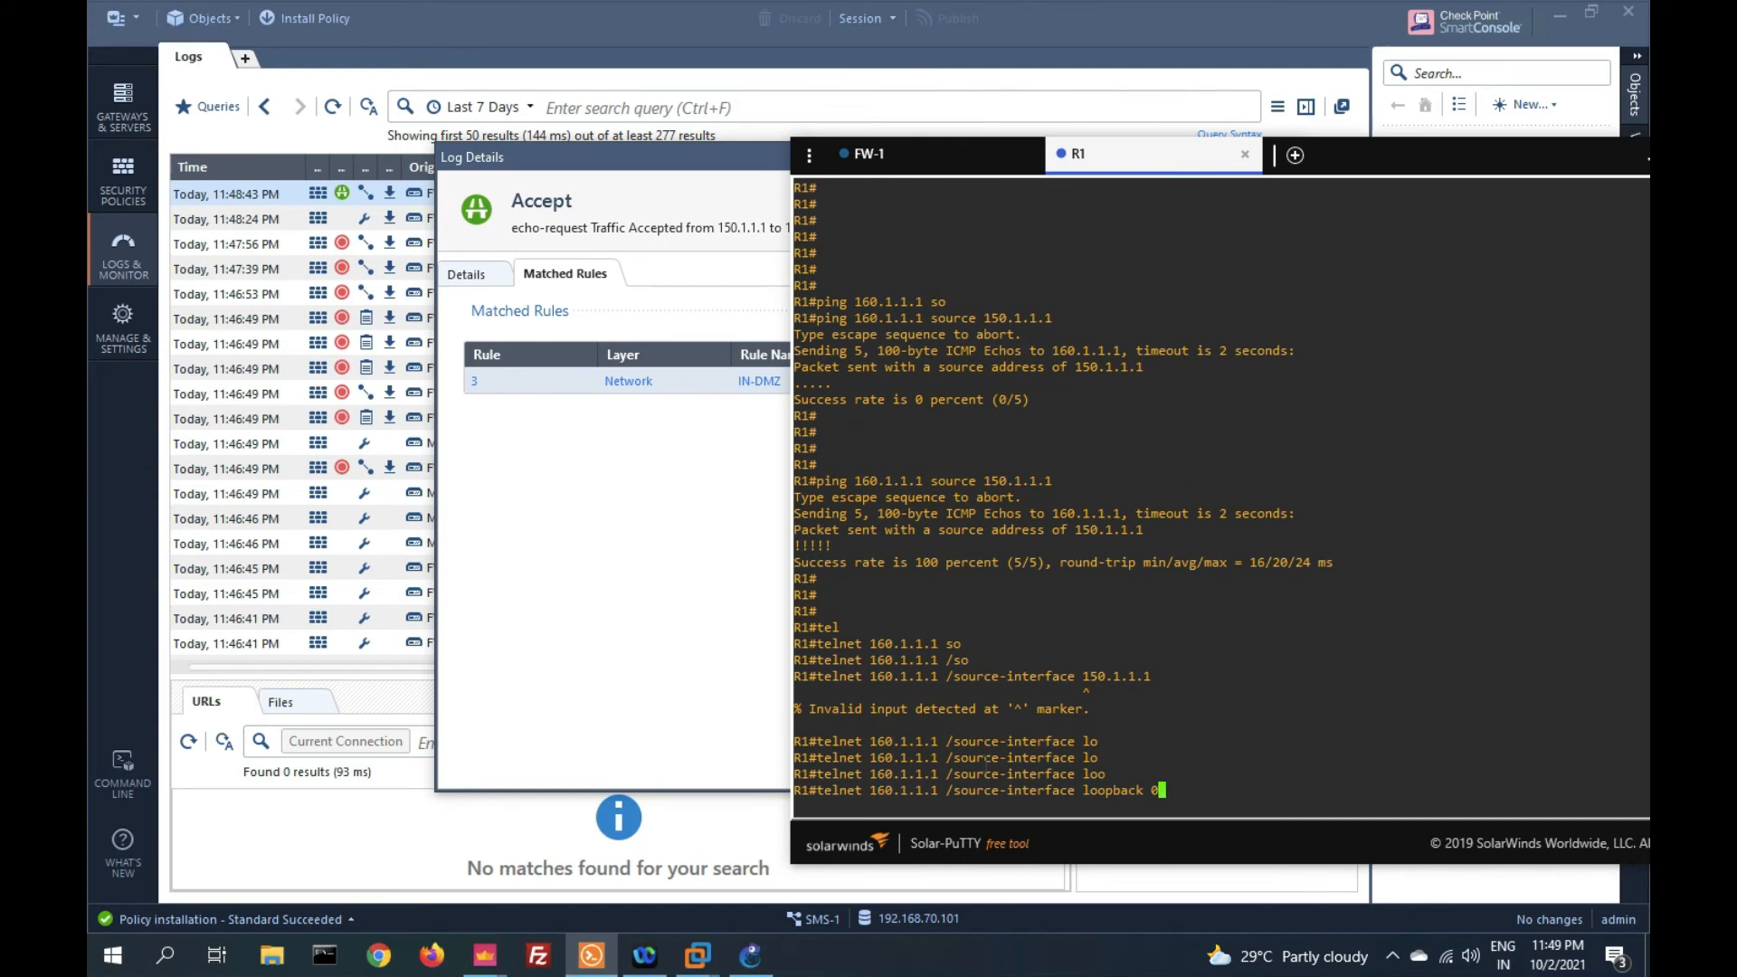
{"action": "type", "text": "0"}
{"action": "key", "text": "Return"}
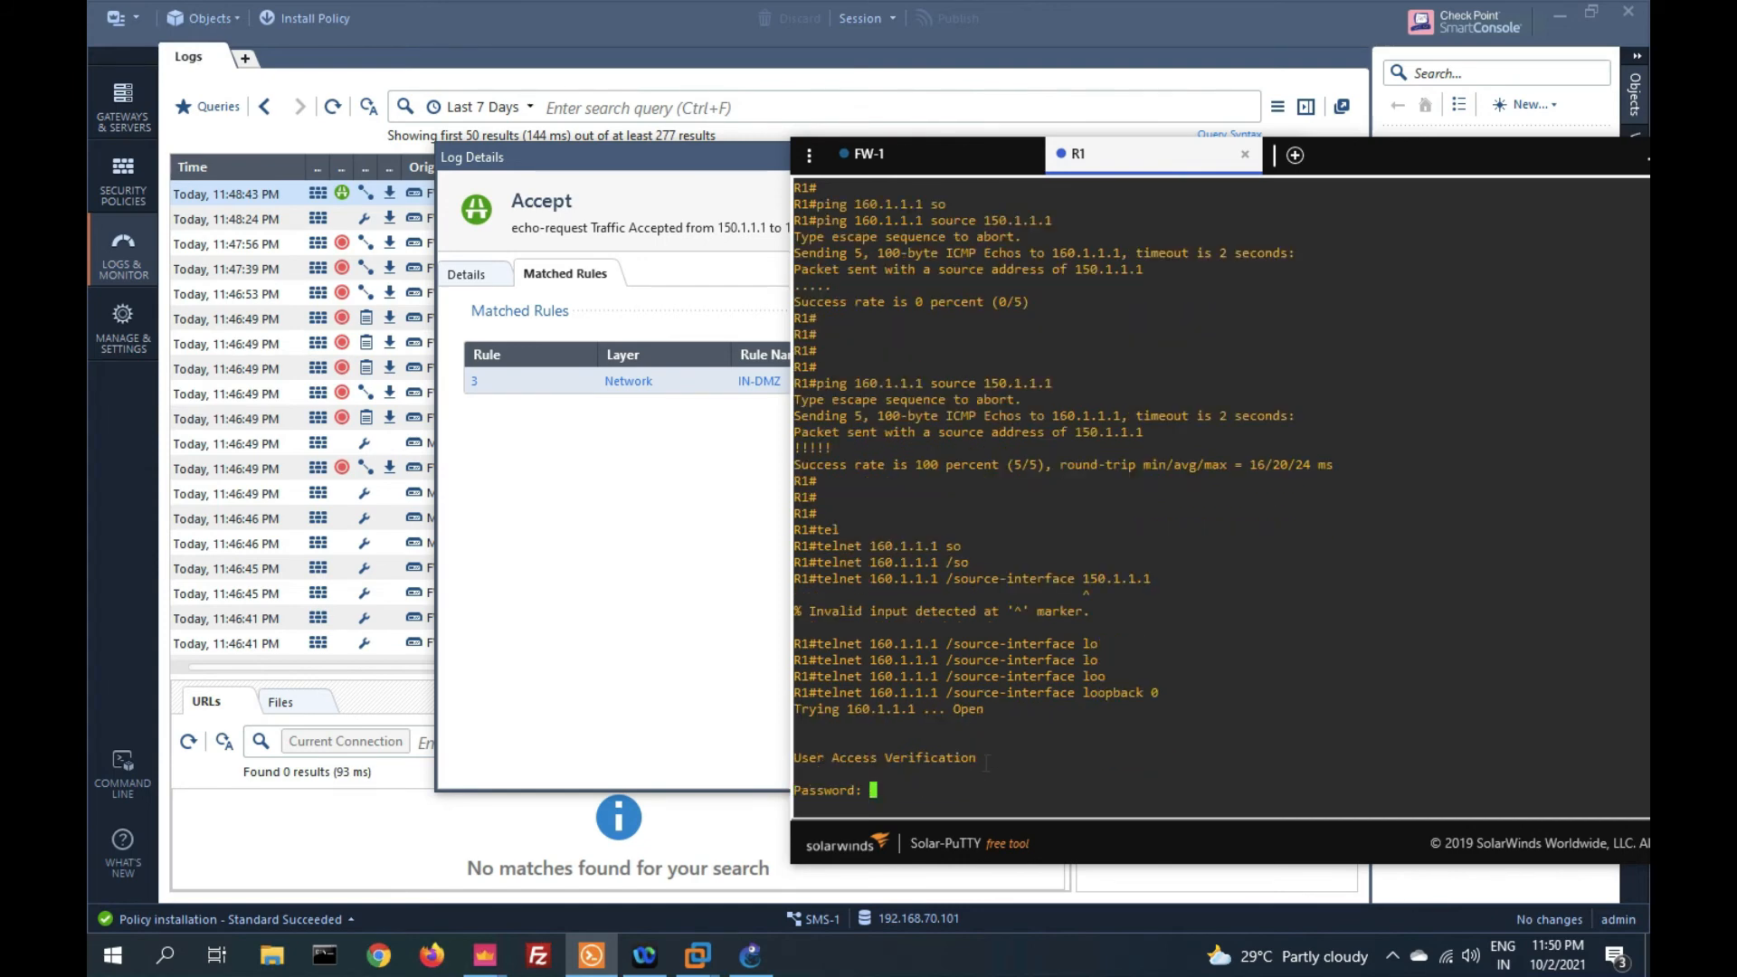
- Enter the telnet password to log in to R2, and exit the remote session
{"action": "key", "text": "Return"}
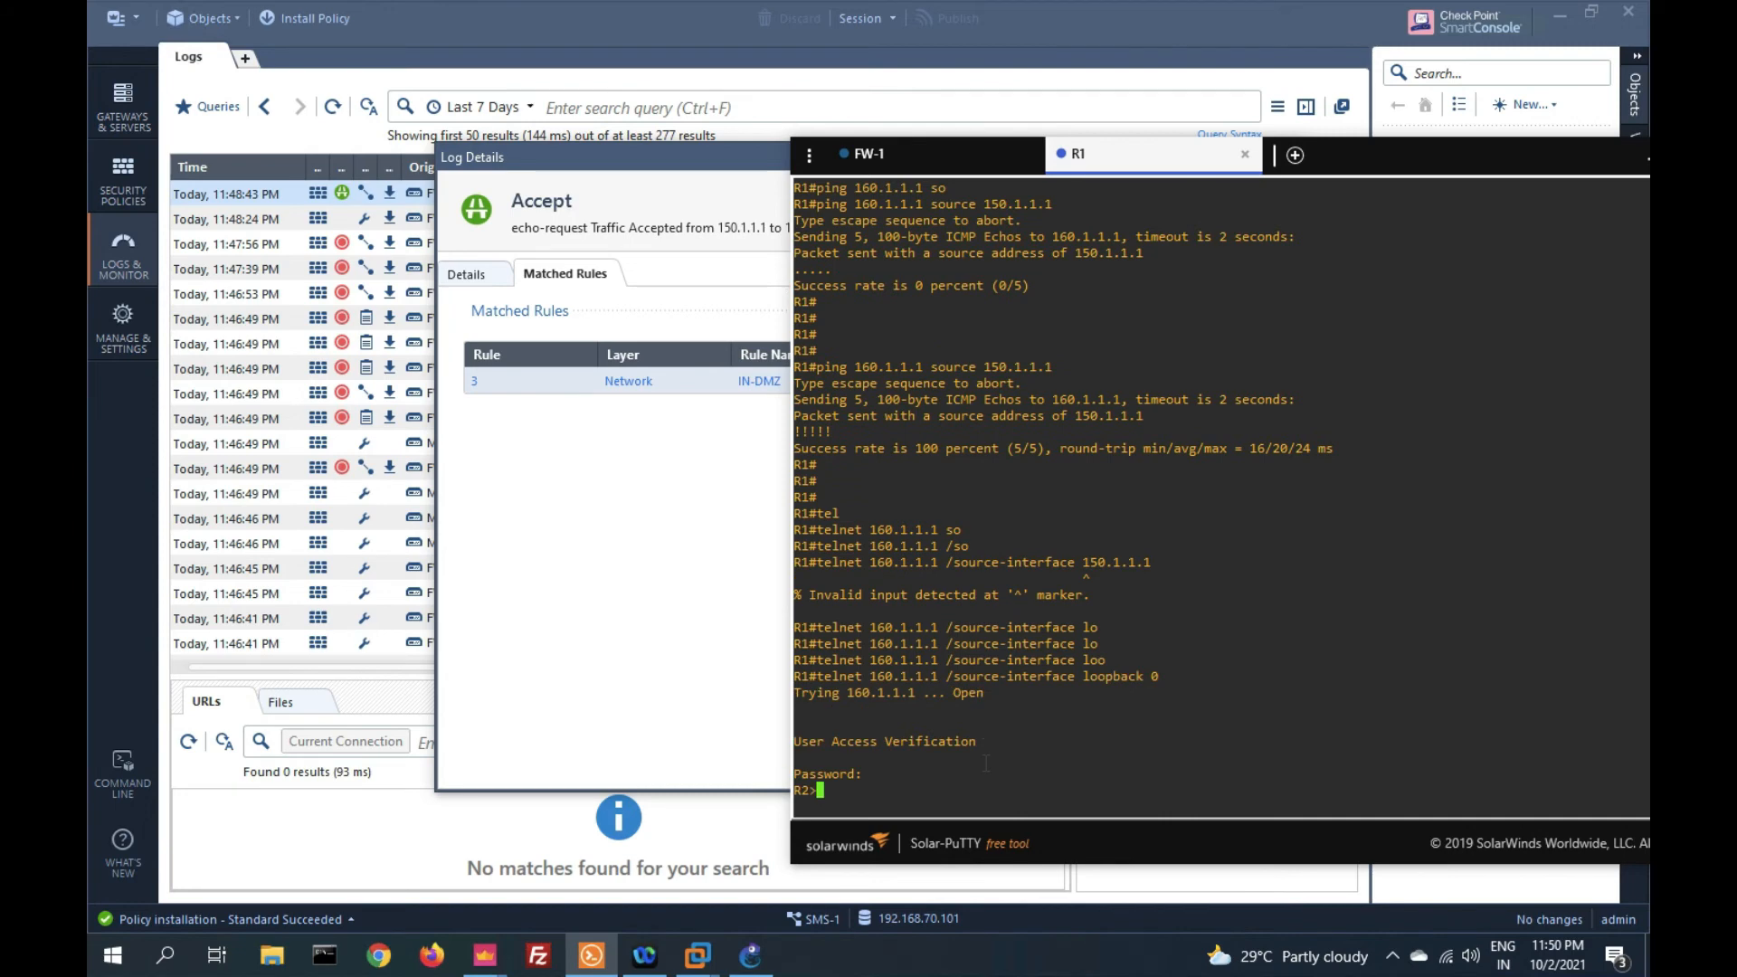
{"action": "type", "text": "exi"}
{"action": "key", "text": "Return"}
{"action": "key", "text": "Return"}
{"action": "key", "text": "Return"}
{"action": "key", "text": "Return"}
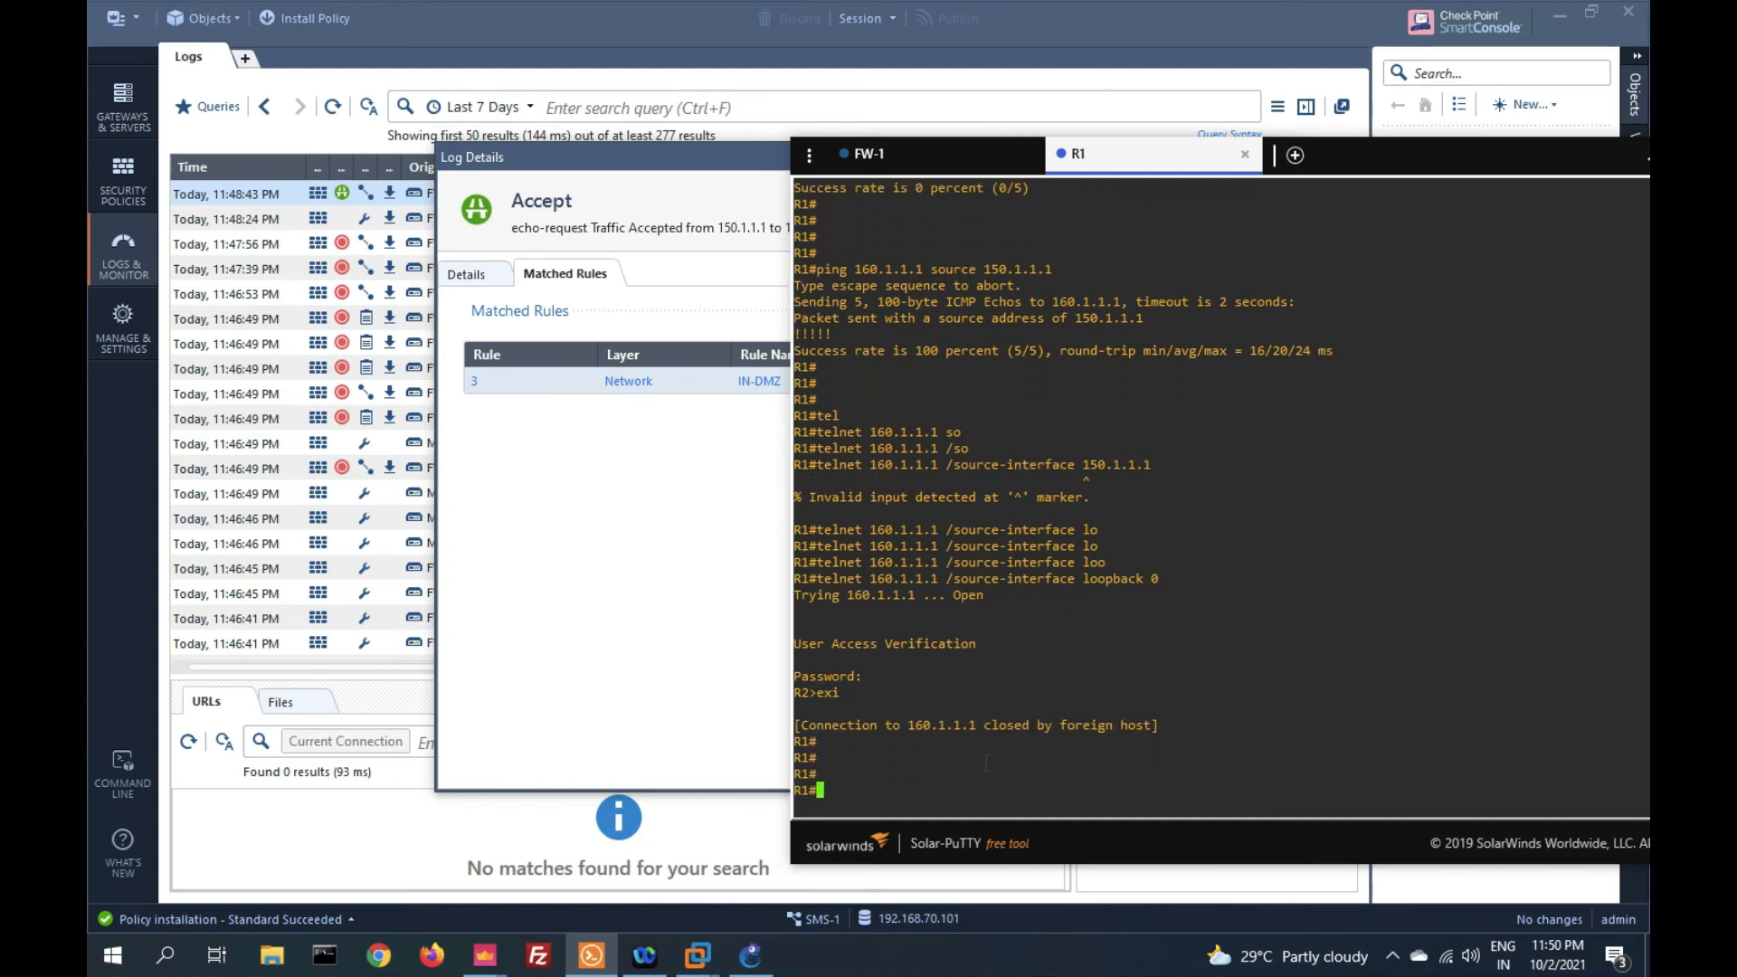
- Telnet from R1 to 160.1.1.1 on port 22 with source interface loopback 0, and close the connection
{"action": "key", "text": "Return"}
{"action": "key", "text": "Up"}
{"action": "key", "text": "Left"}
{"action": "key", "text": "Left"}
{"action": "key", "text": "Left"}
{"action": "key", "text": "Left"}
{"action": "key", "text": "Left"}
{"action": "key", "text": "Left"}
{"action": "key", "text": "Left"}
{"action": "key", "text": "Left"}
{"action": "key", "text": "Left"}
{"action": "key", "text": "Left"}
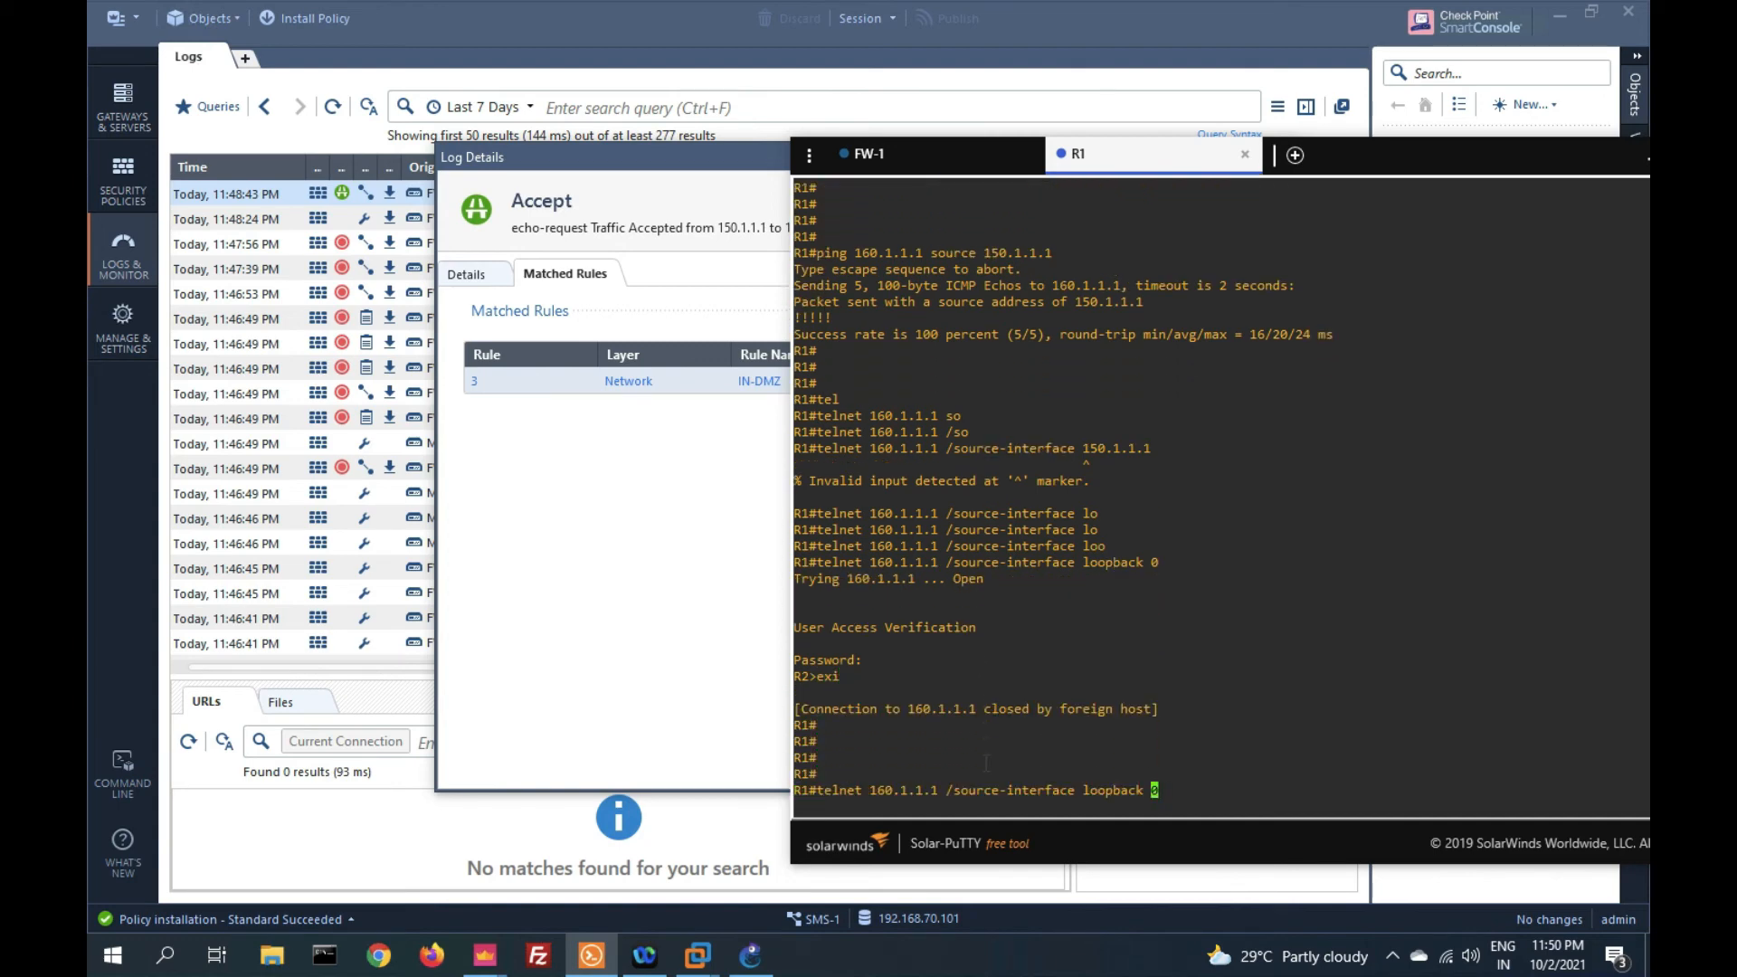
{"action": "key", "text": "Left"}
{"action": "key", "text": "Left"}
{"action": "key", "text": "Left"}
{"action": "key", "text": "Left"}
{"action": "key", "text": "Left"}
{"action": "key", "text": "Left"}
{"action": "key", "text": "Left"}
{"action": "key", "text": "Left"}
{"action": "key", "text": "Left"}
{"action": "key", "text": "Left"}
{"action": "key", "text": "Left"}
{"action": "key", "text": "Left"}
{"action": "key", "text": "Left"}
{"action": "key", "text": "Left"}
{"action": "key", "text": "Left"}
{"action": "key", "text": "Left"}
{"action": "key", "text": "Left"}
{"action": "key", "text": "Left"}
{"action": "type", "text": "22"}
{"action": "key", "text": "Return"}
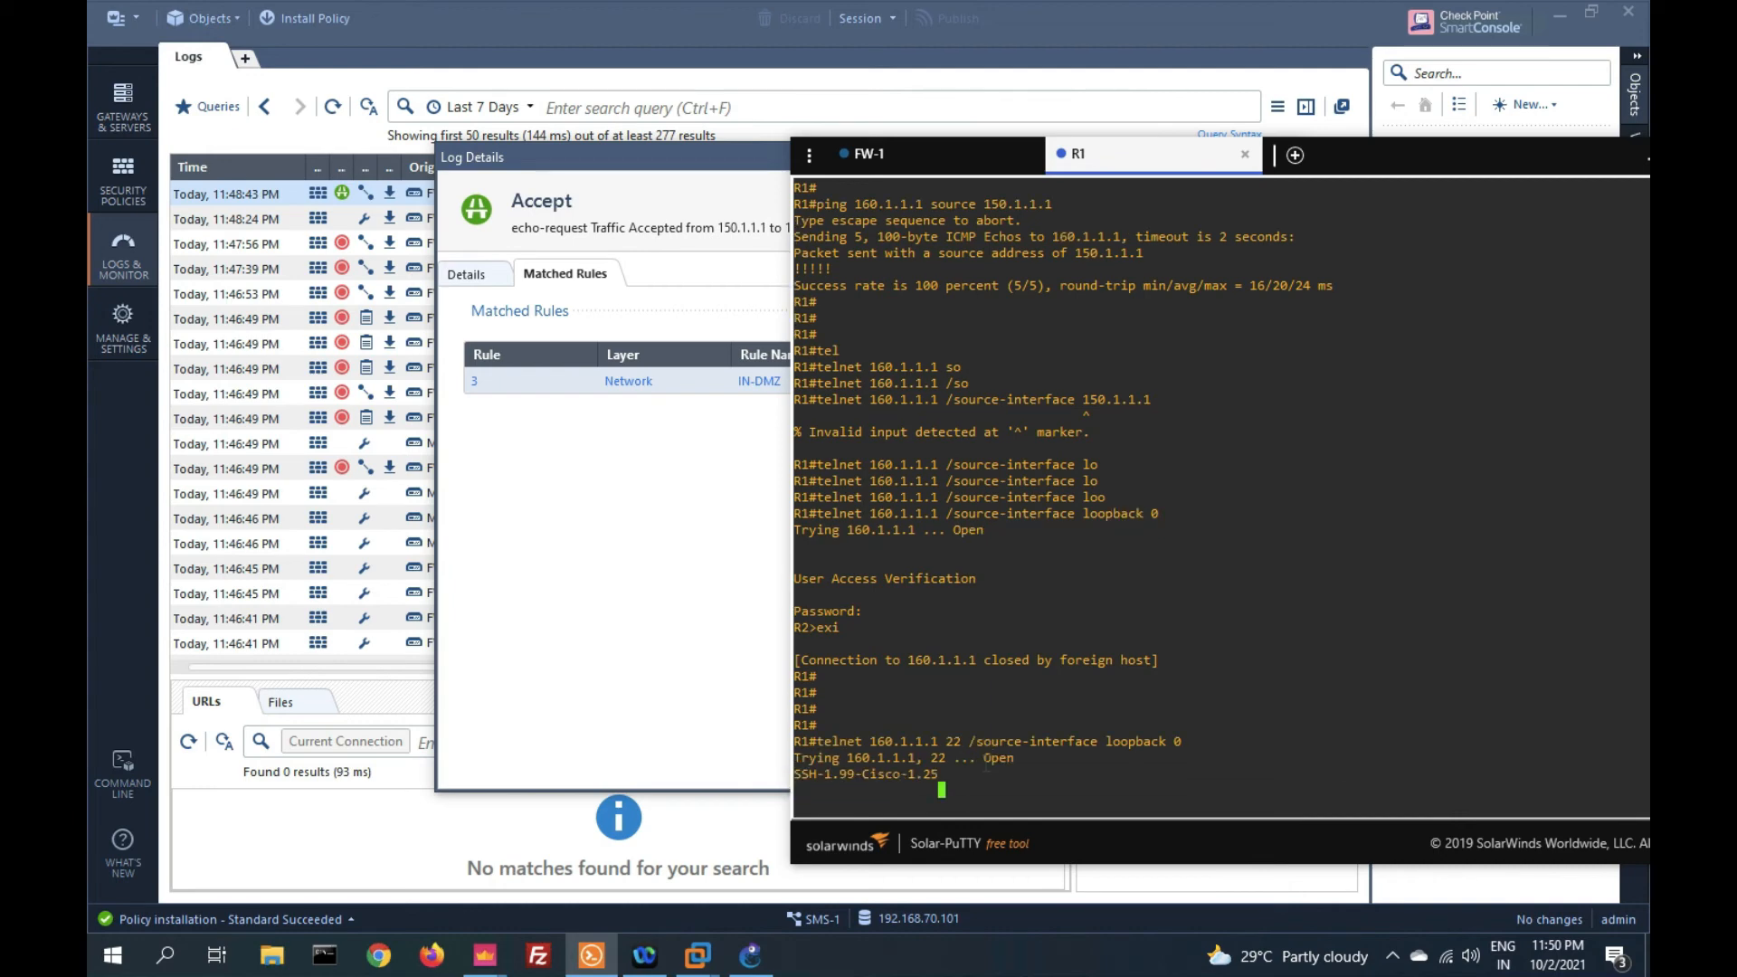
{"action": "key", "text": "Return"}
- Check the lab topology in GNS3, switch to the SMS-1 SmartConsole and close the open log details
{"action": "left_click", "coordinate": [750, 955]}
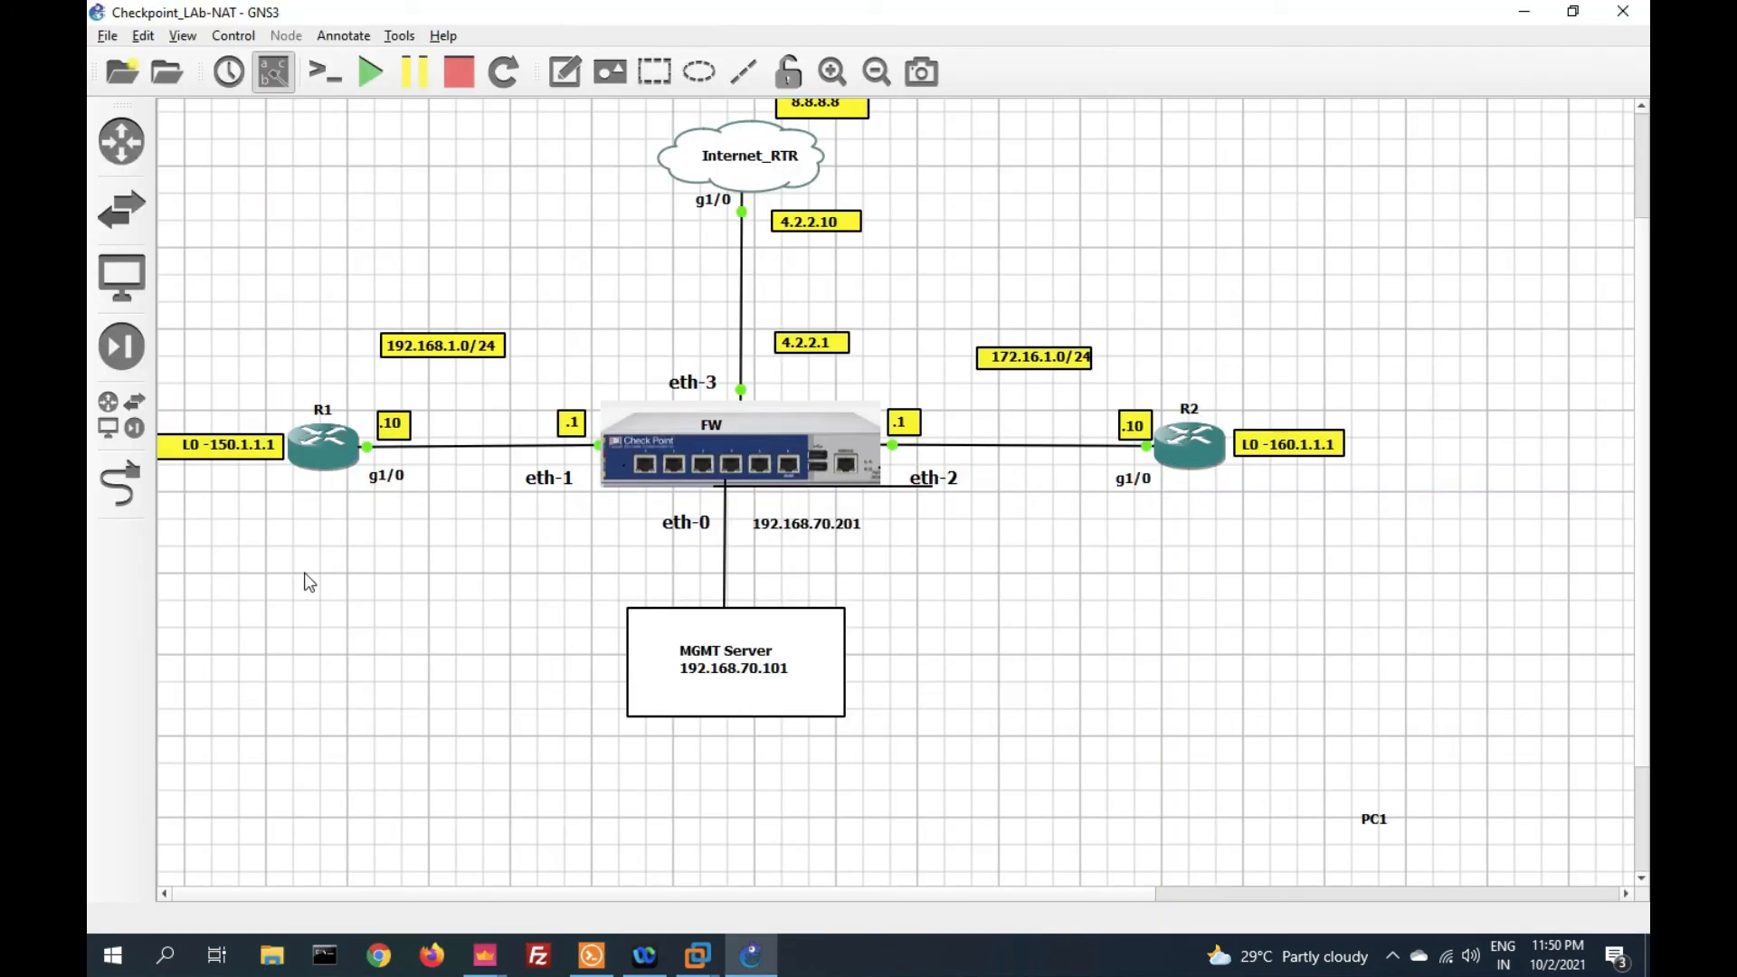
{"action": "left_click", "coordinate": [232, 472]}
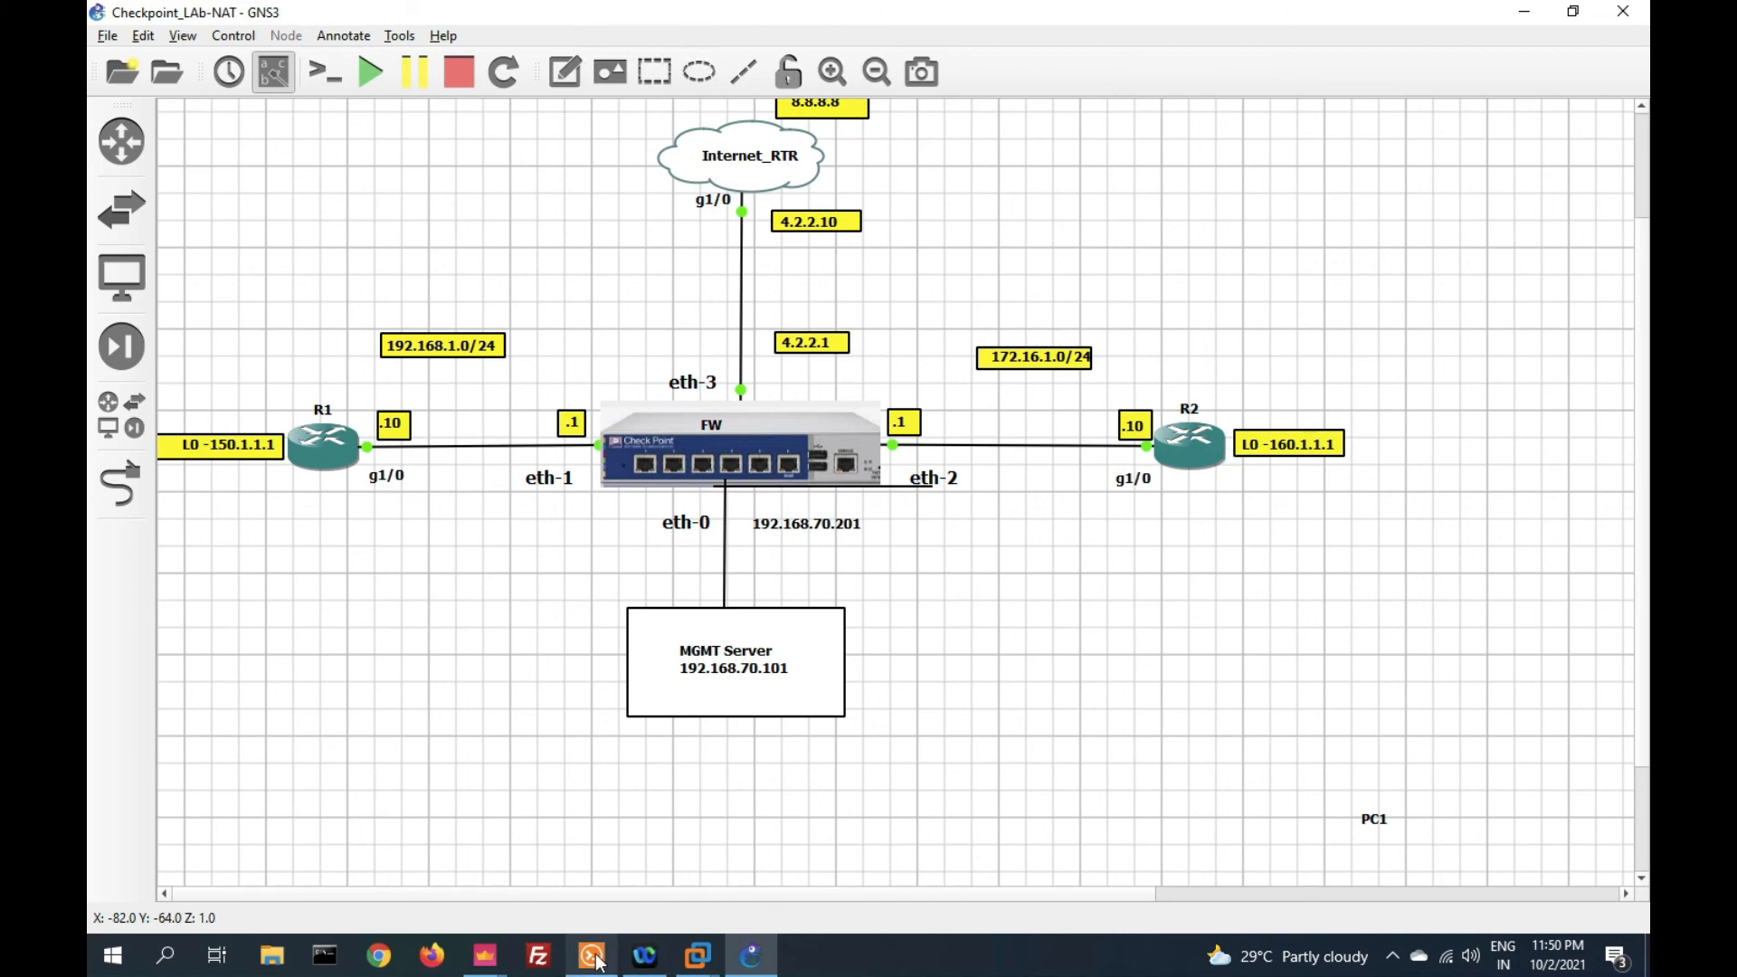
{"action": "mouse_move", "coordinate": [507, 965]}
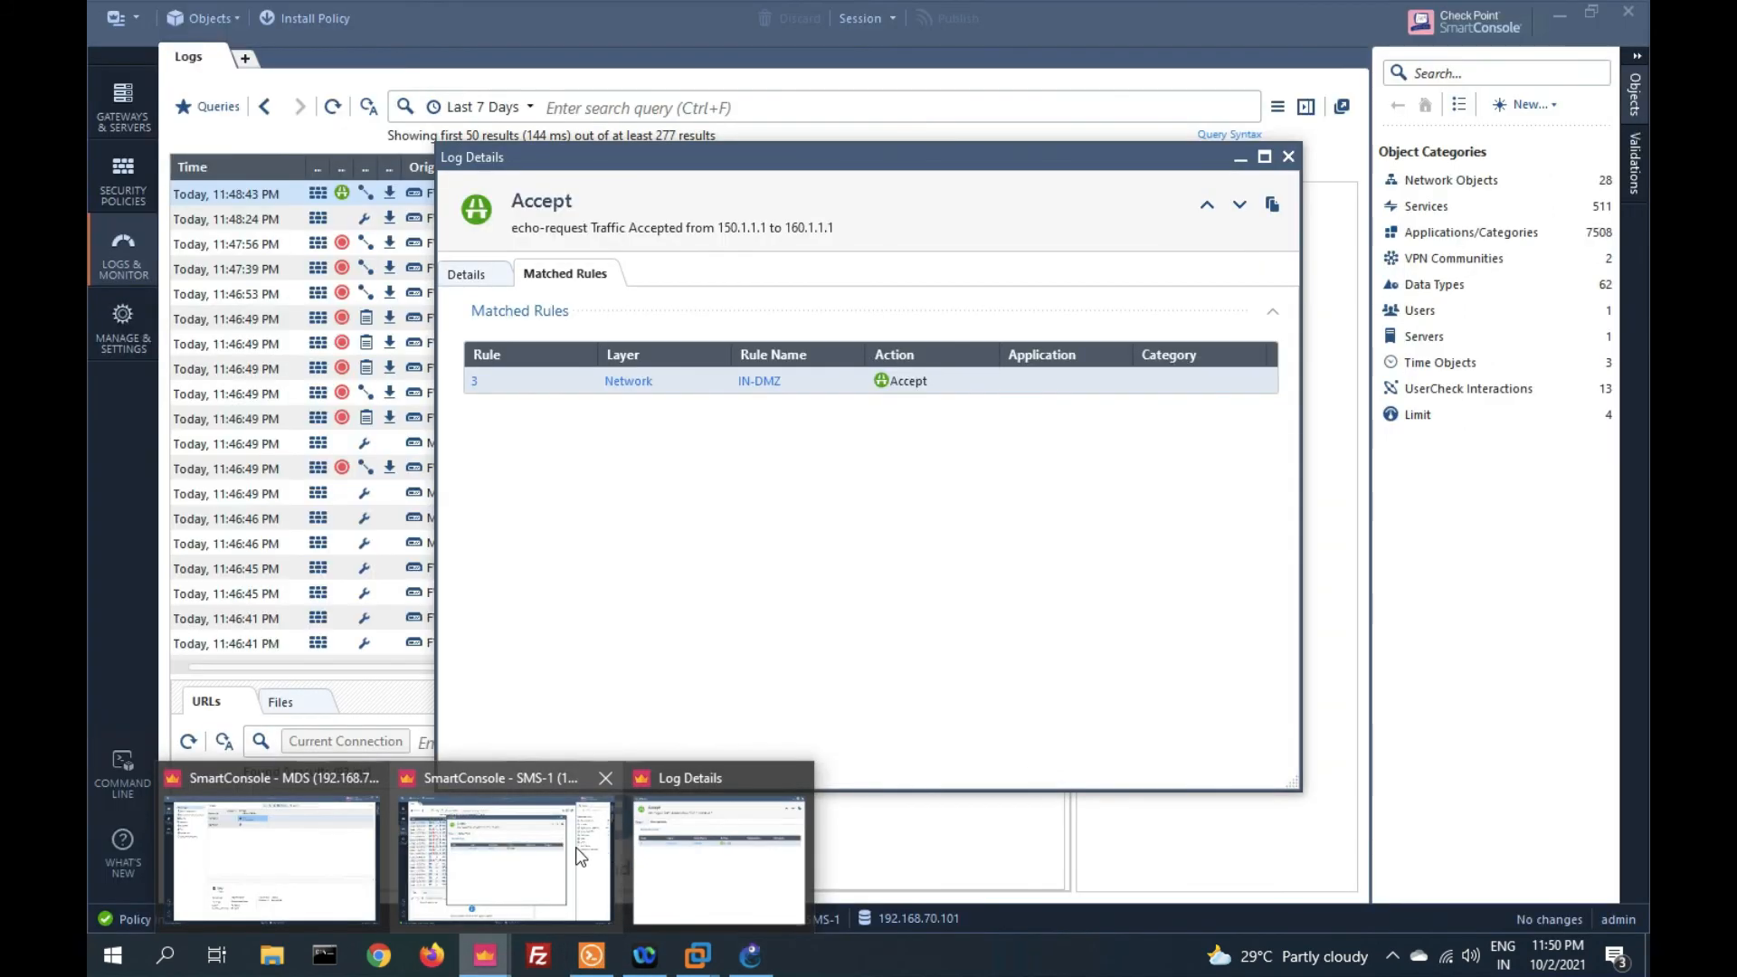
{"action": "left_click", "coordinate": [575, 847]}
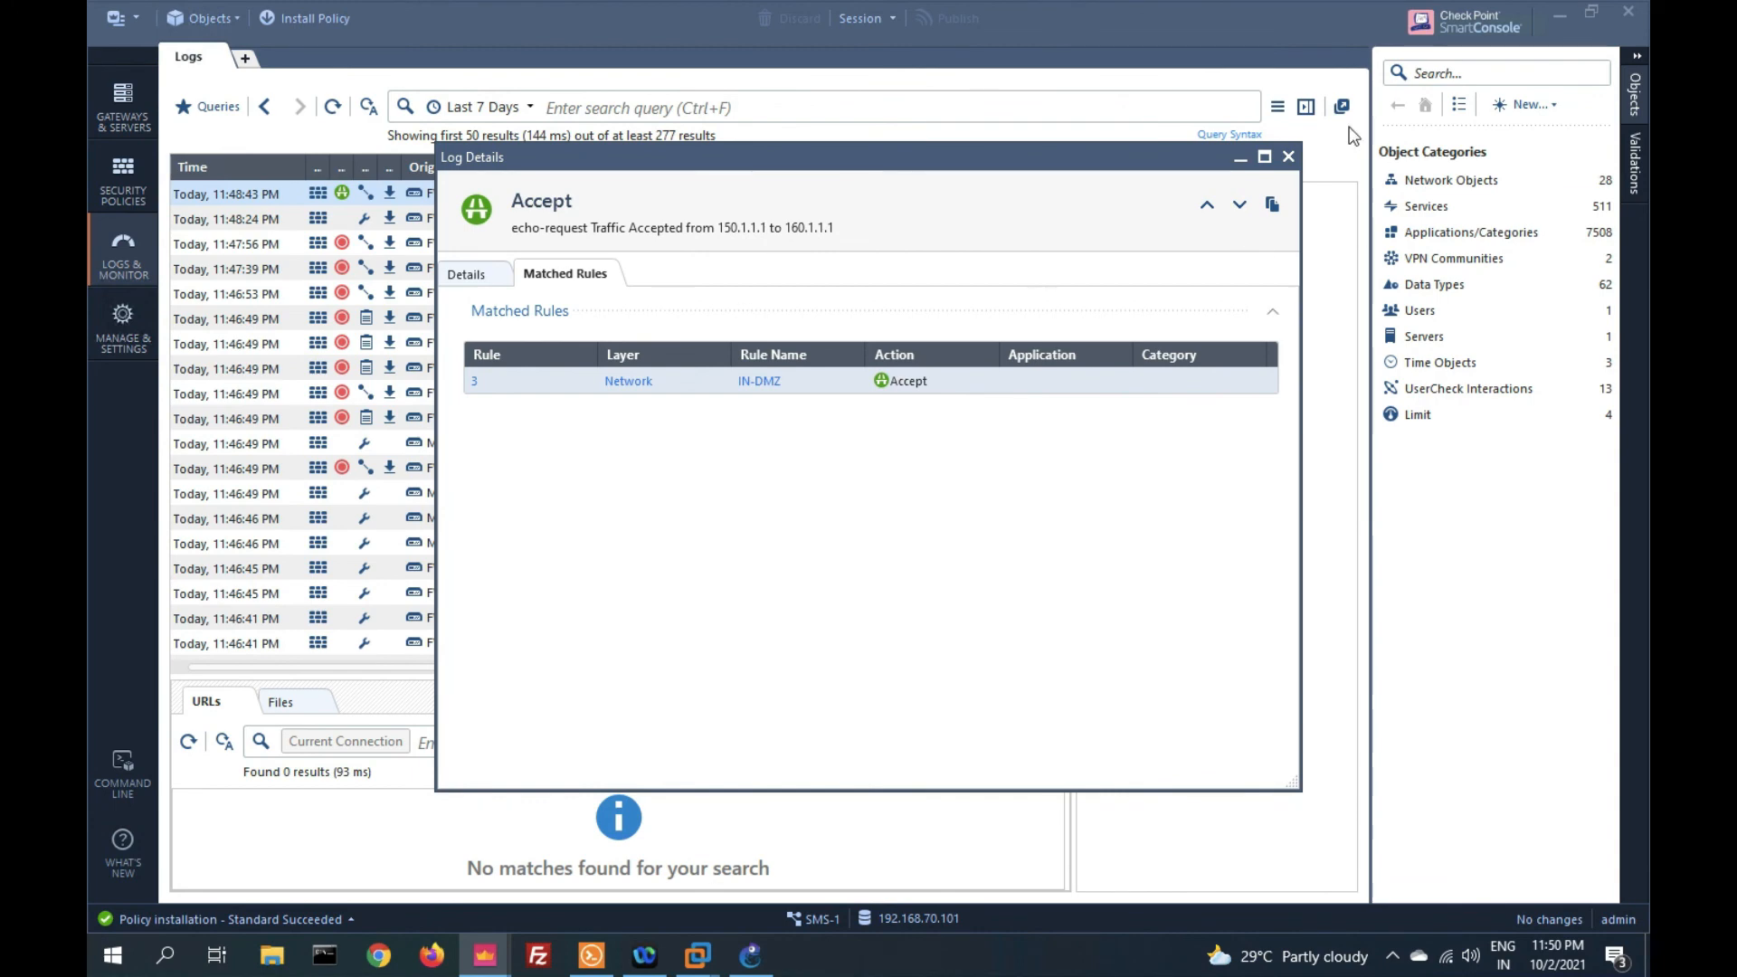
{"action": "left_click", "coordinate": [1287, 157]}
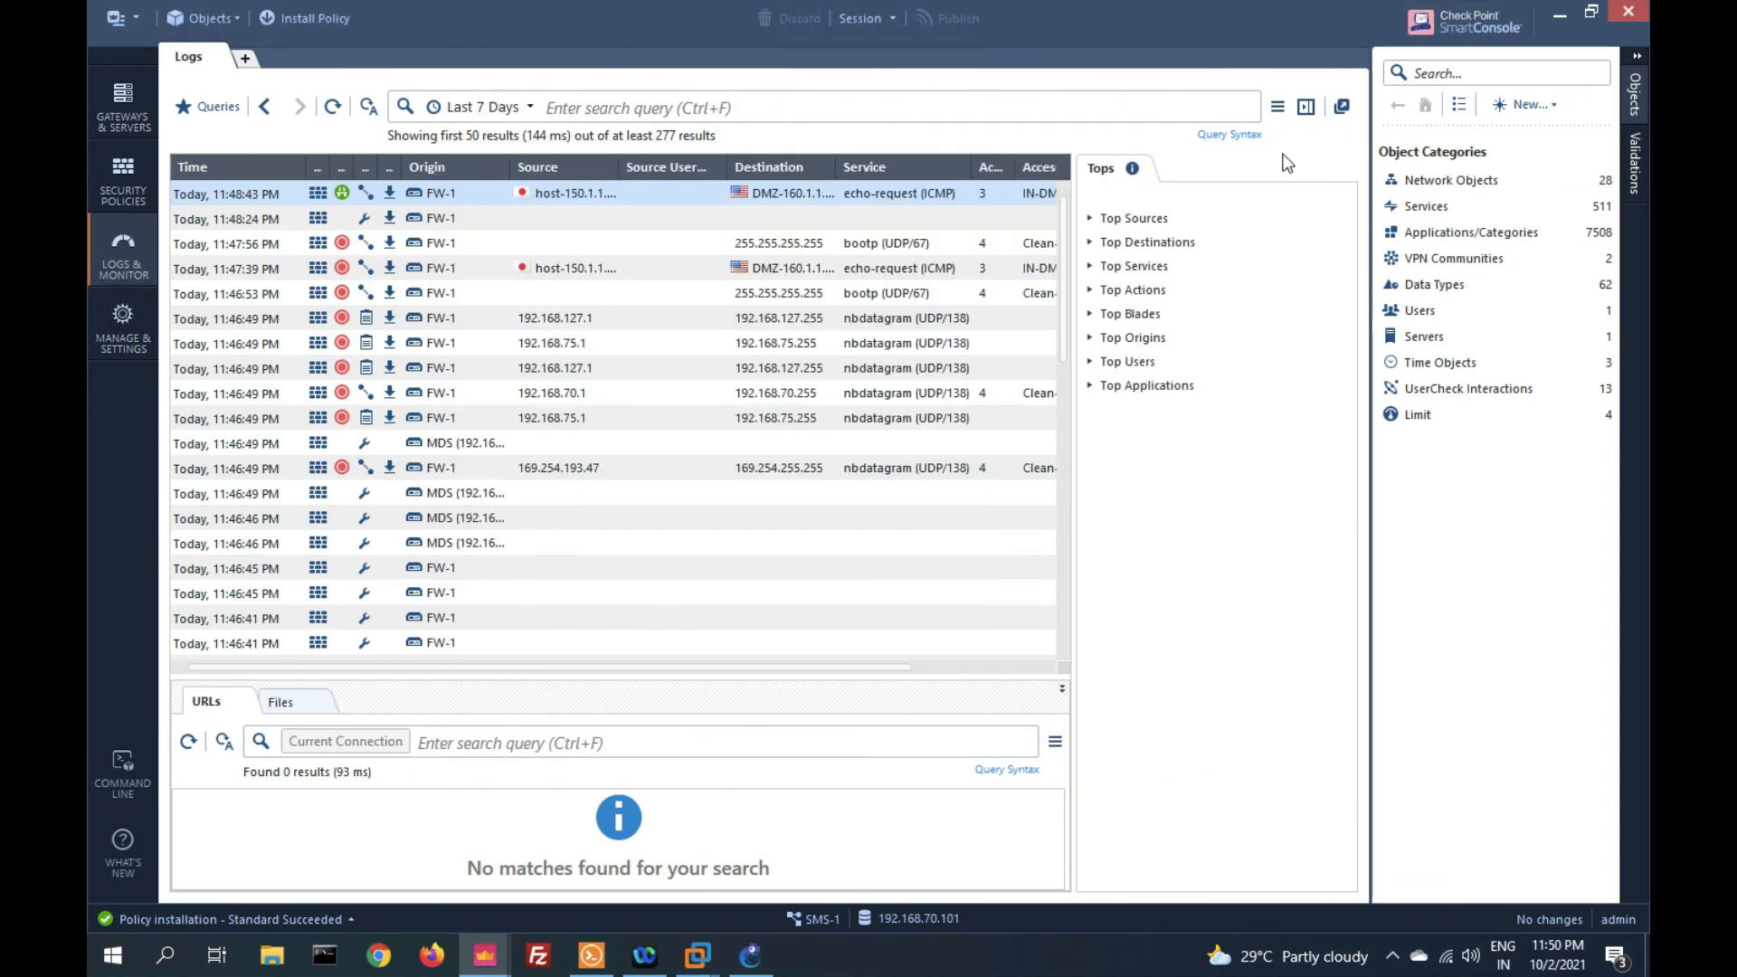
- Restrict the IN-DMZ rule in the Standard access control policy to the ssh service
{"action": "left_click", "coordinate": [116, 186]}
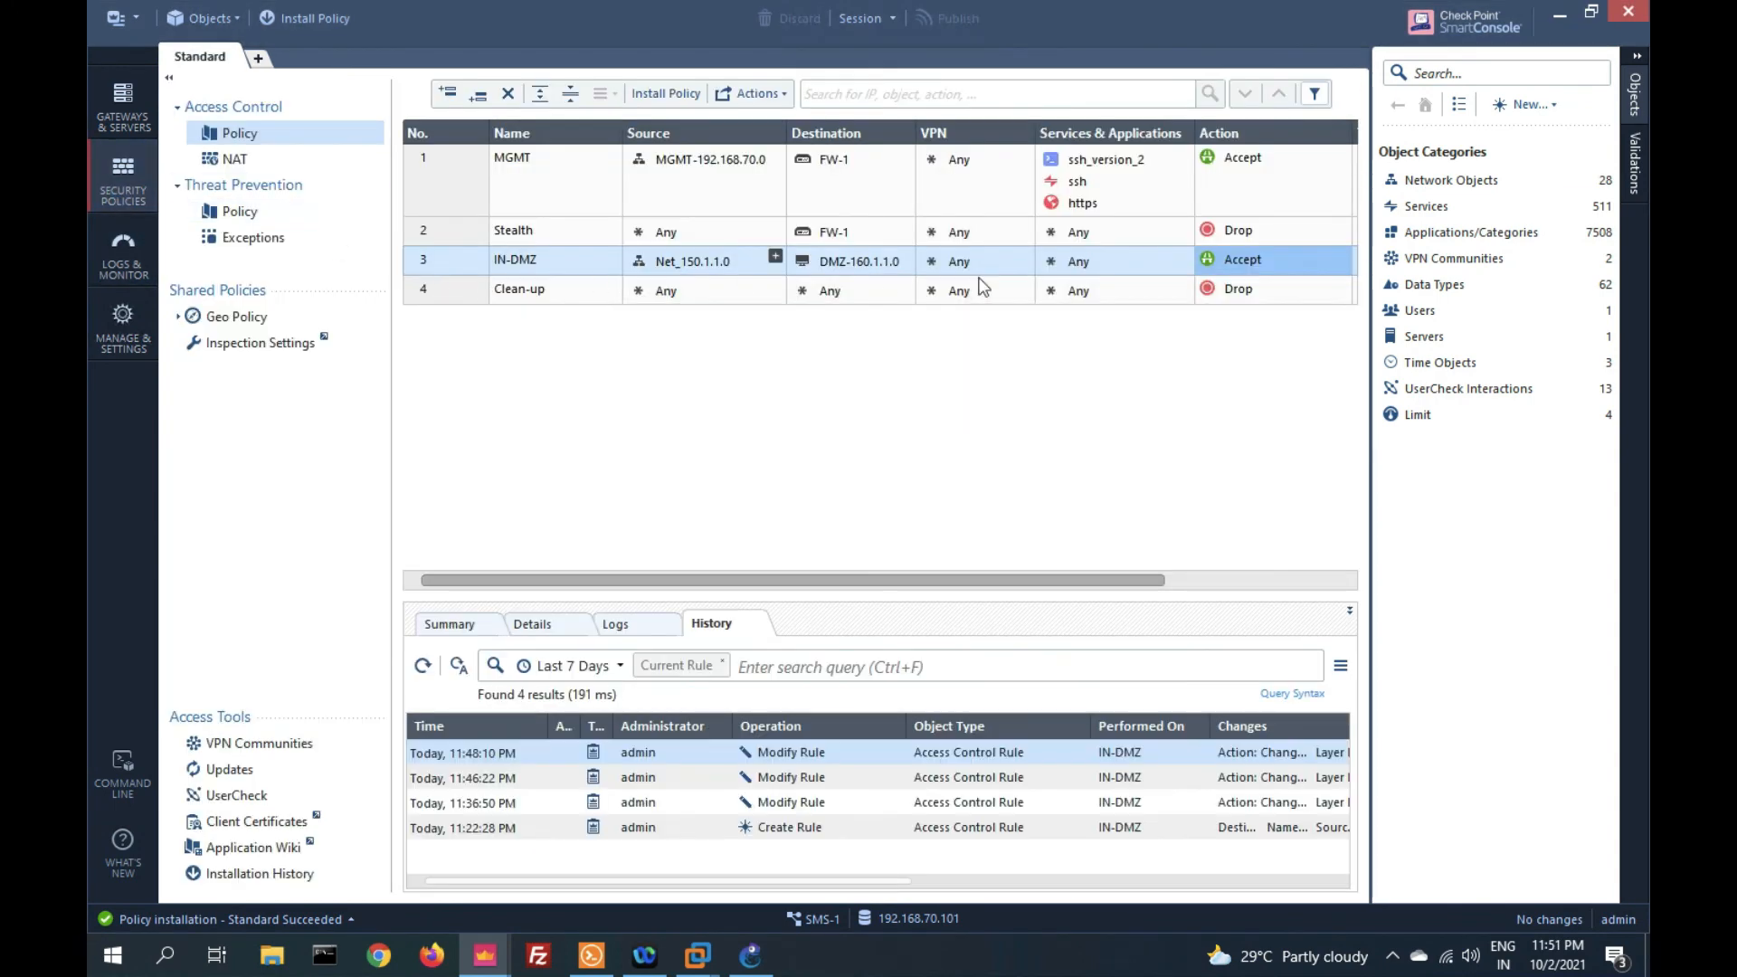
{"action": "left_click", "coordinate": [1083, 265]}
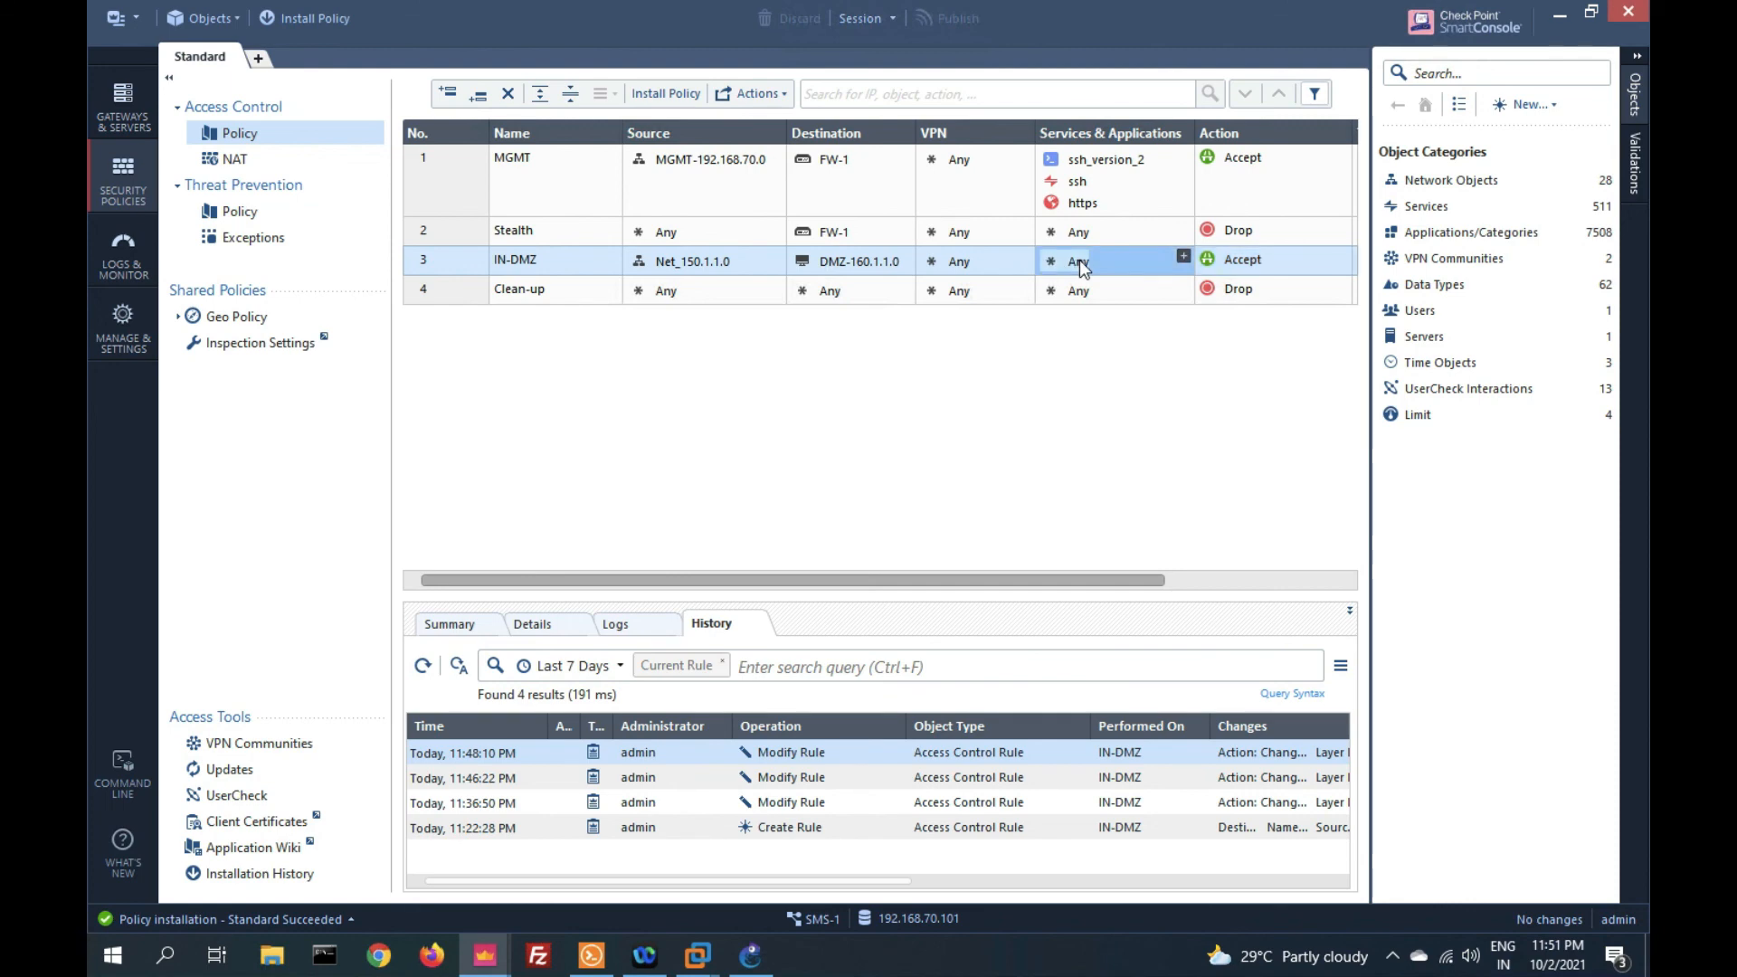
{"action": "left_click", "coordinate": [1184, 258]}
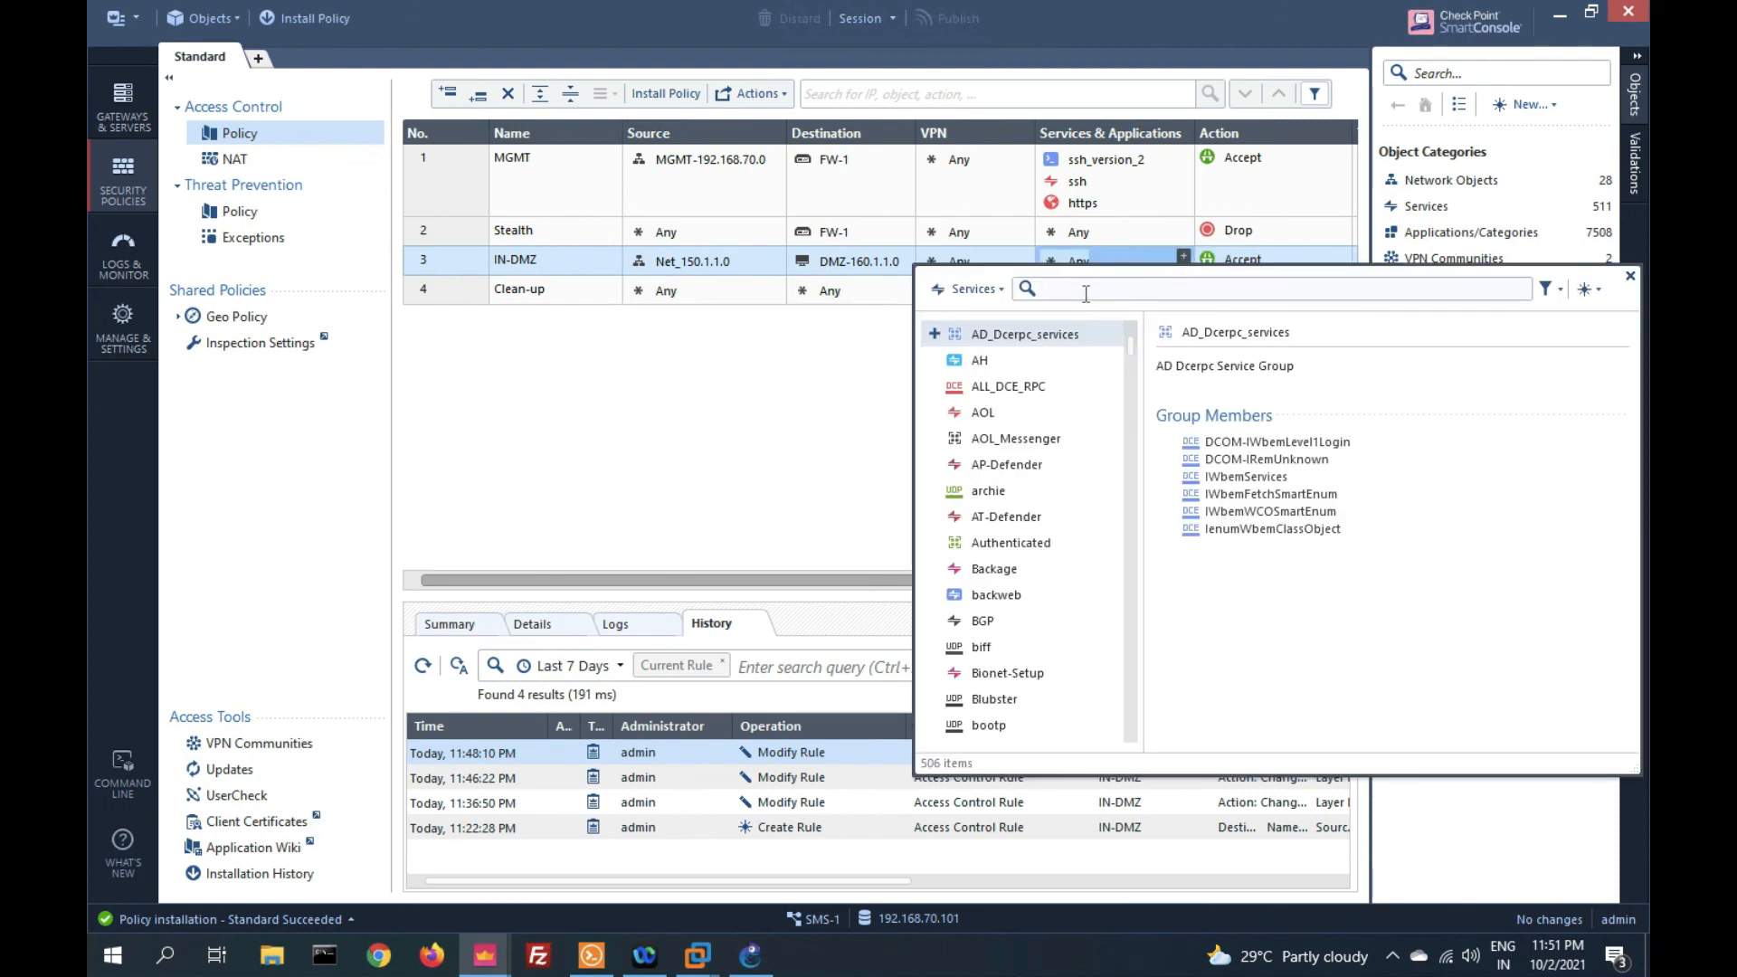
{"action": "type", "text": "ss"}
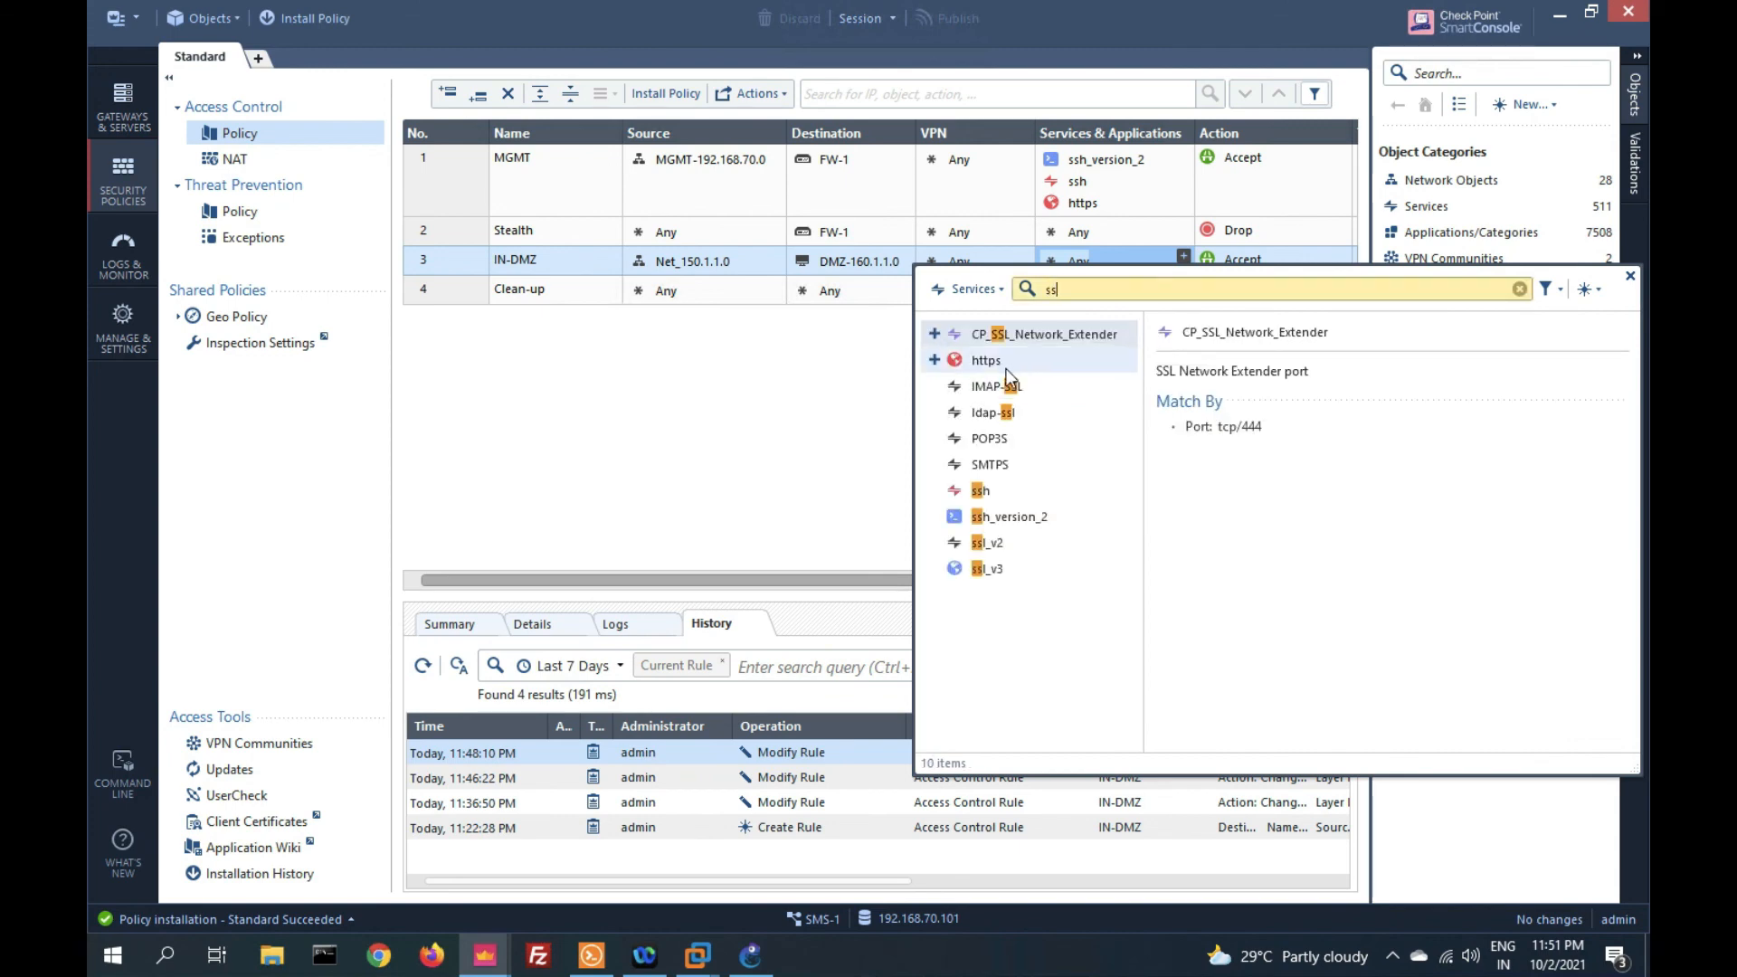
{"action": "left_click", "coordinate": [935, 490]}
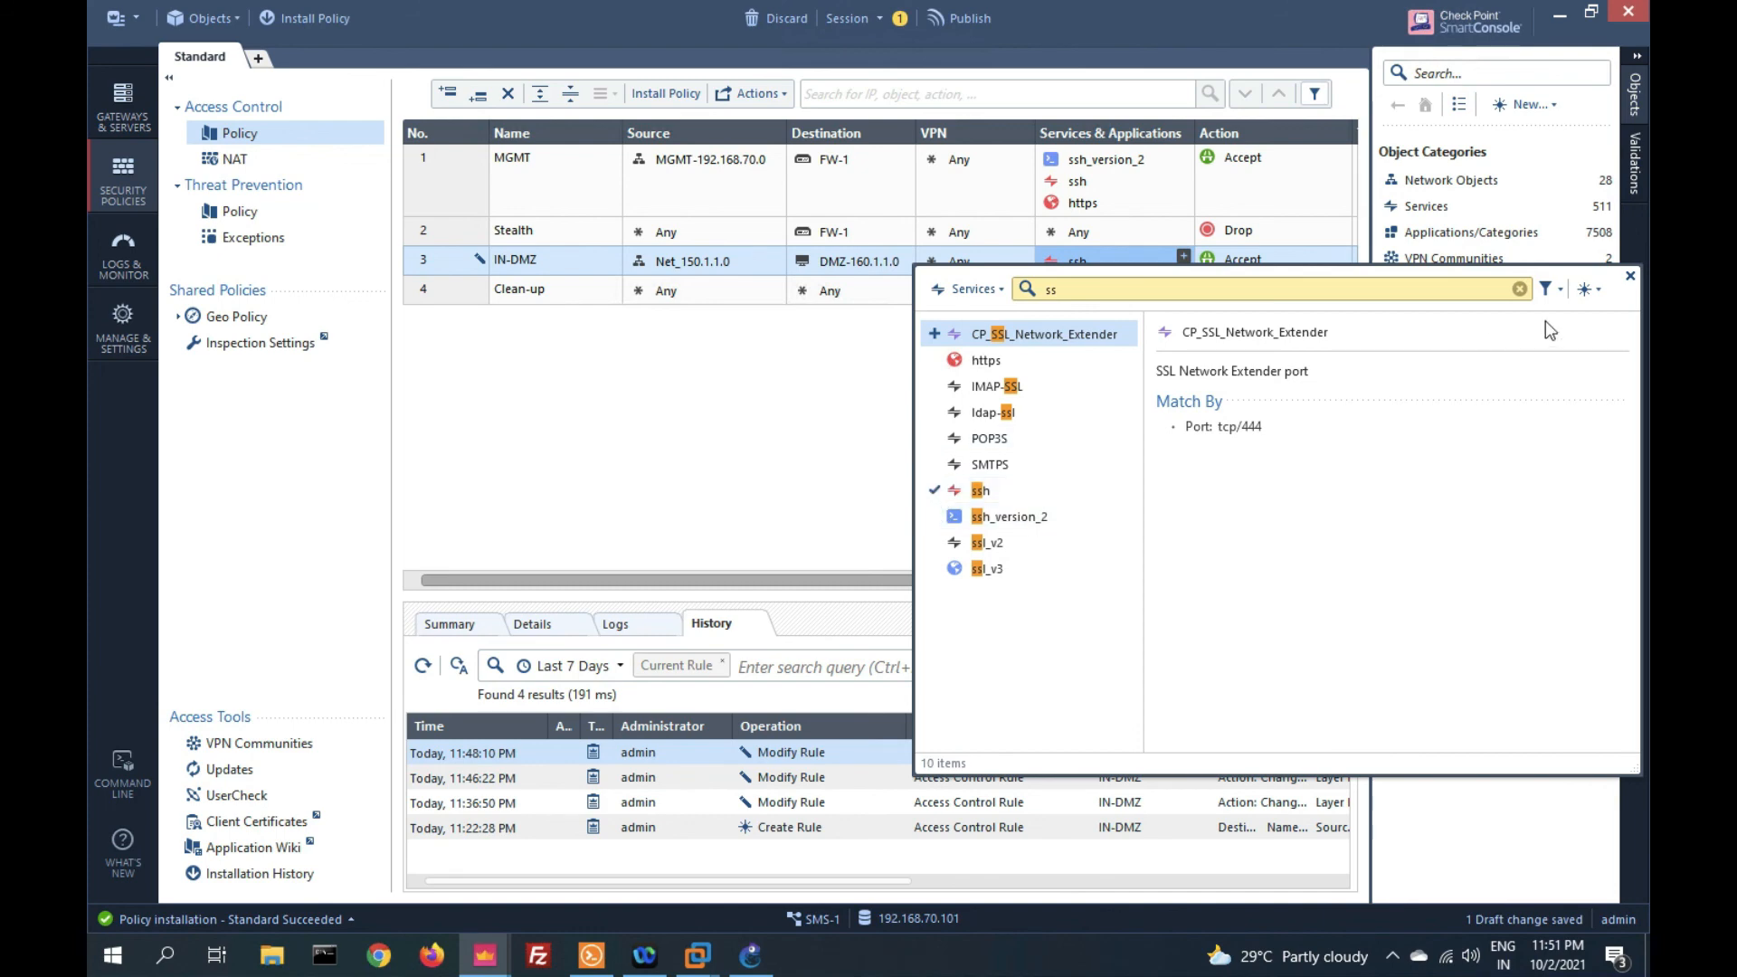
{"action": "left_click", "coordinate": [1629, 276]}
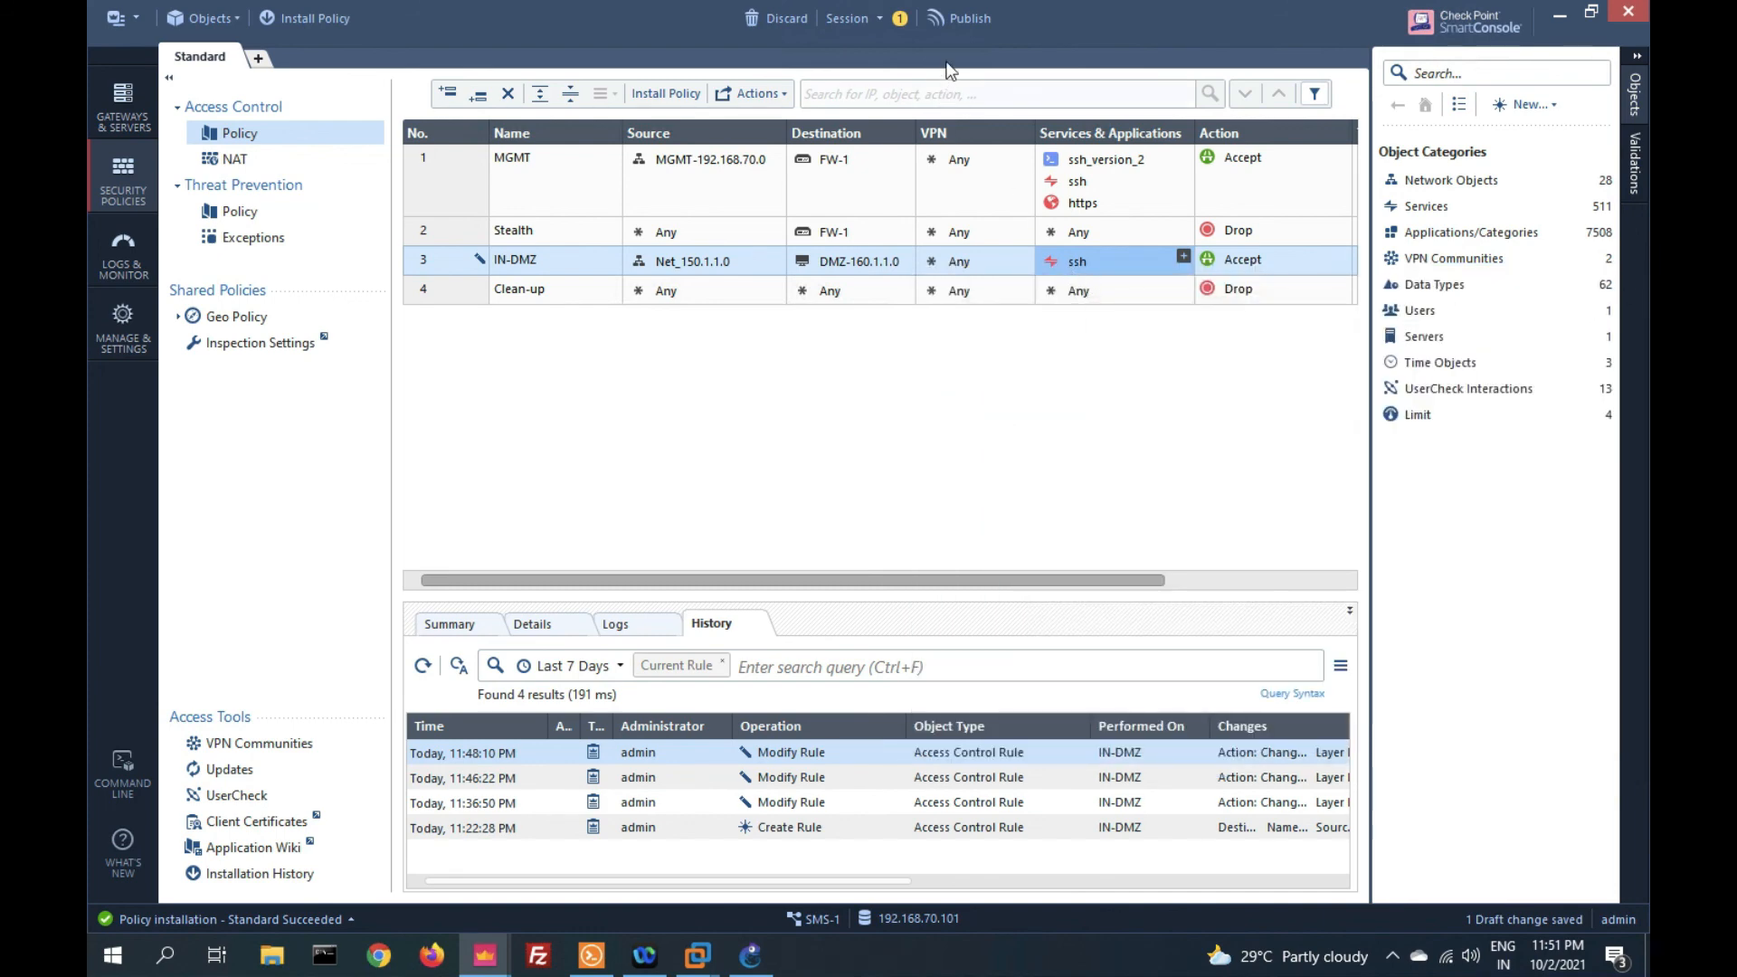
- Publish the IN-DMZ service change and install the Standard policy on FW-1
{"action": "left_click", "coordinate": [954, 24]}
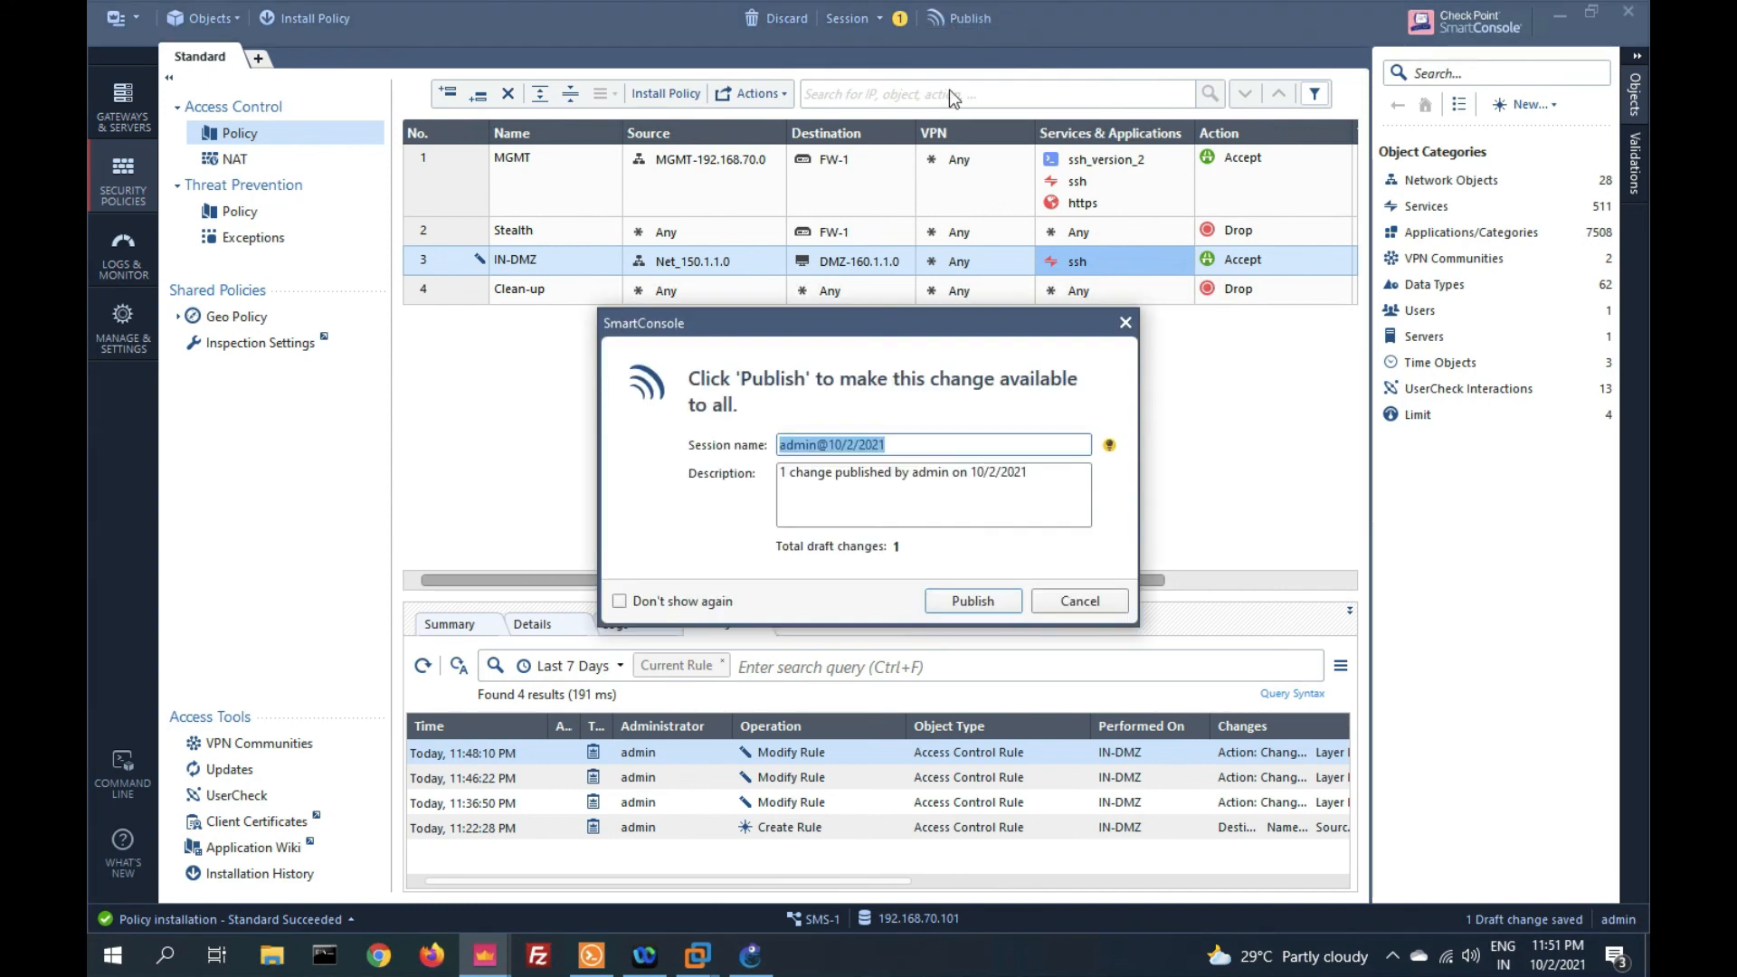
{"action": "left_click", "coordinate": [966, 595]}
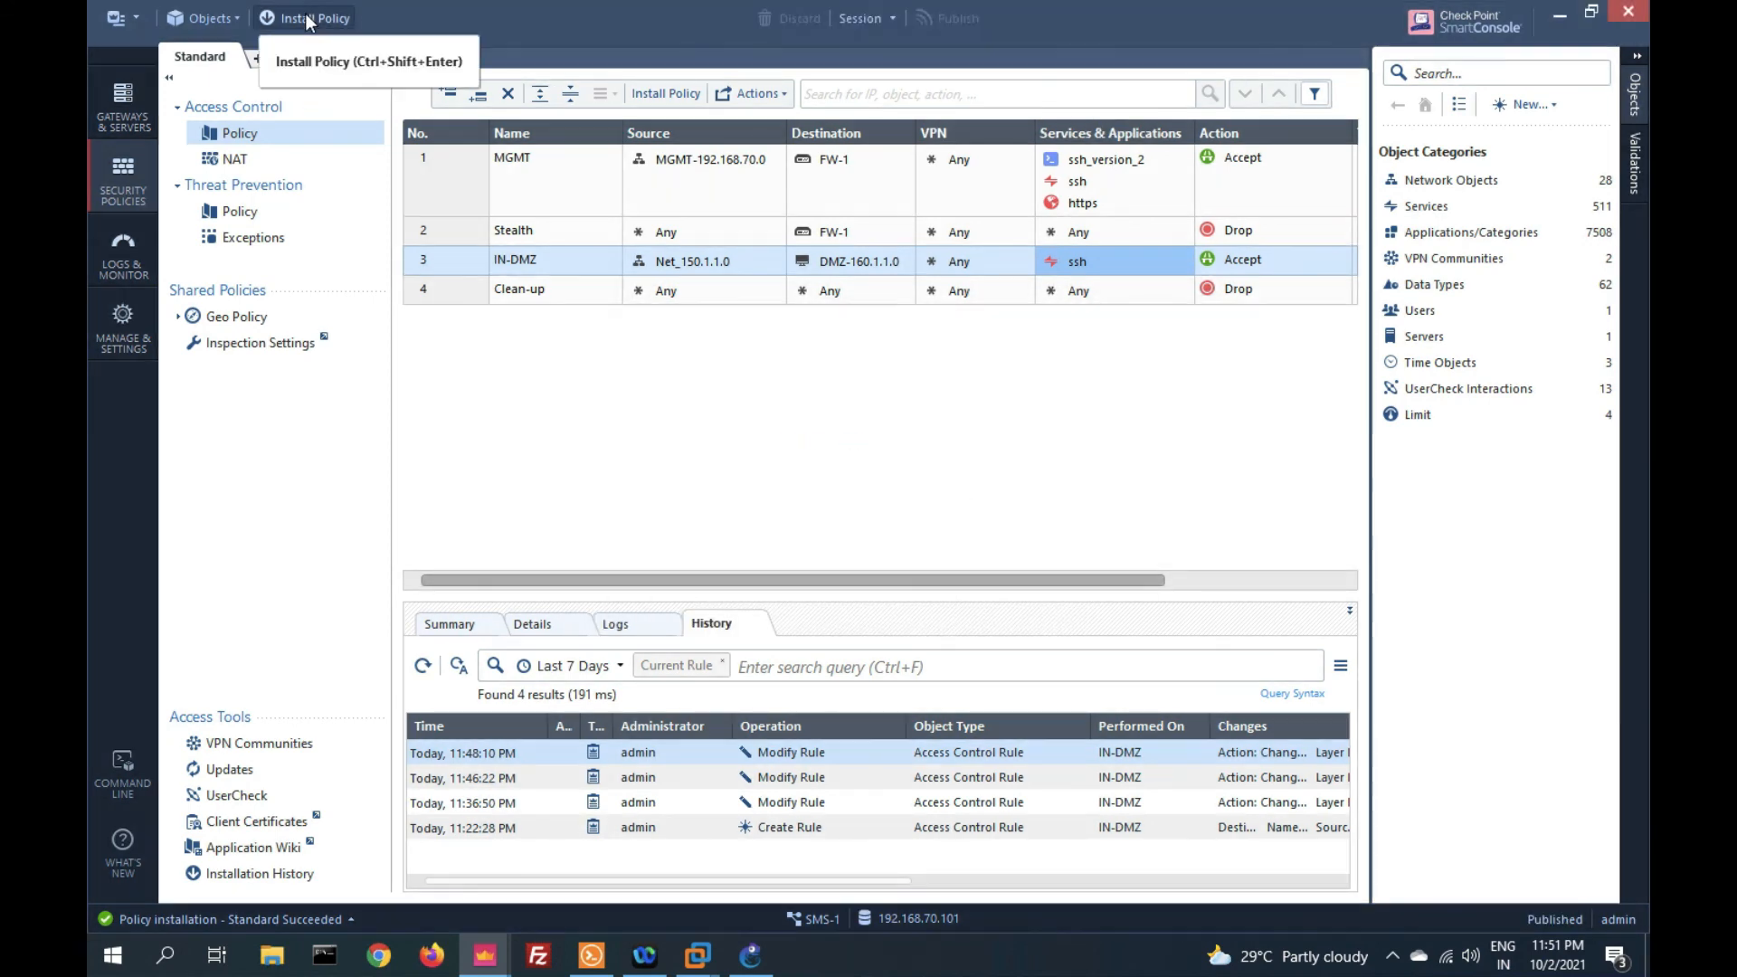
{"action": "left_click", "coordinate": [306, 14]}
{"action": "left_click", "coordinate": [1232, 784]}
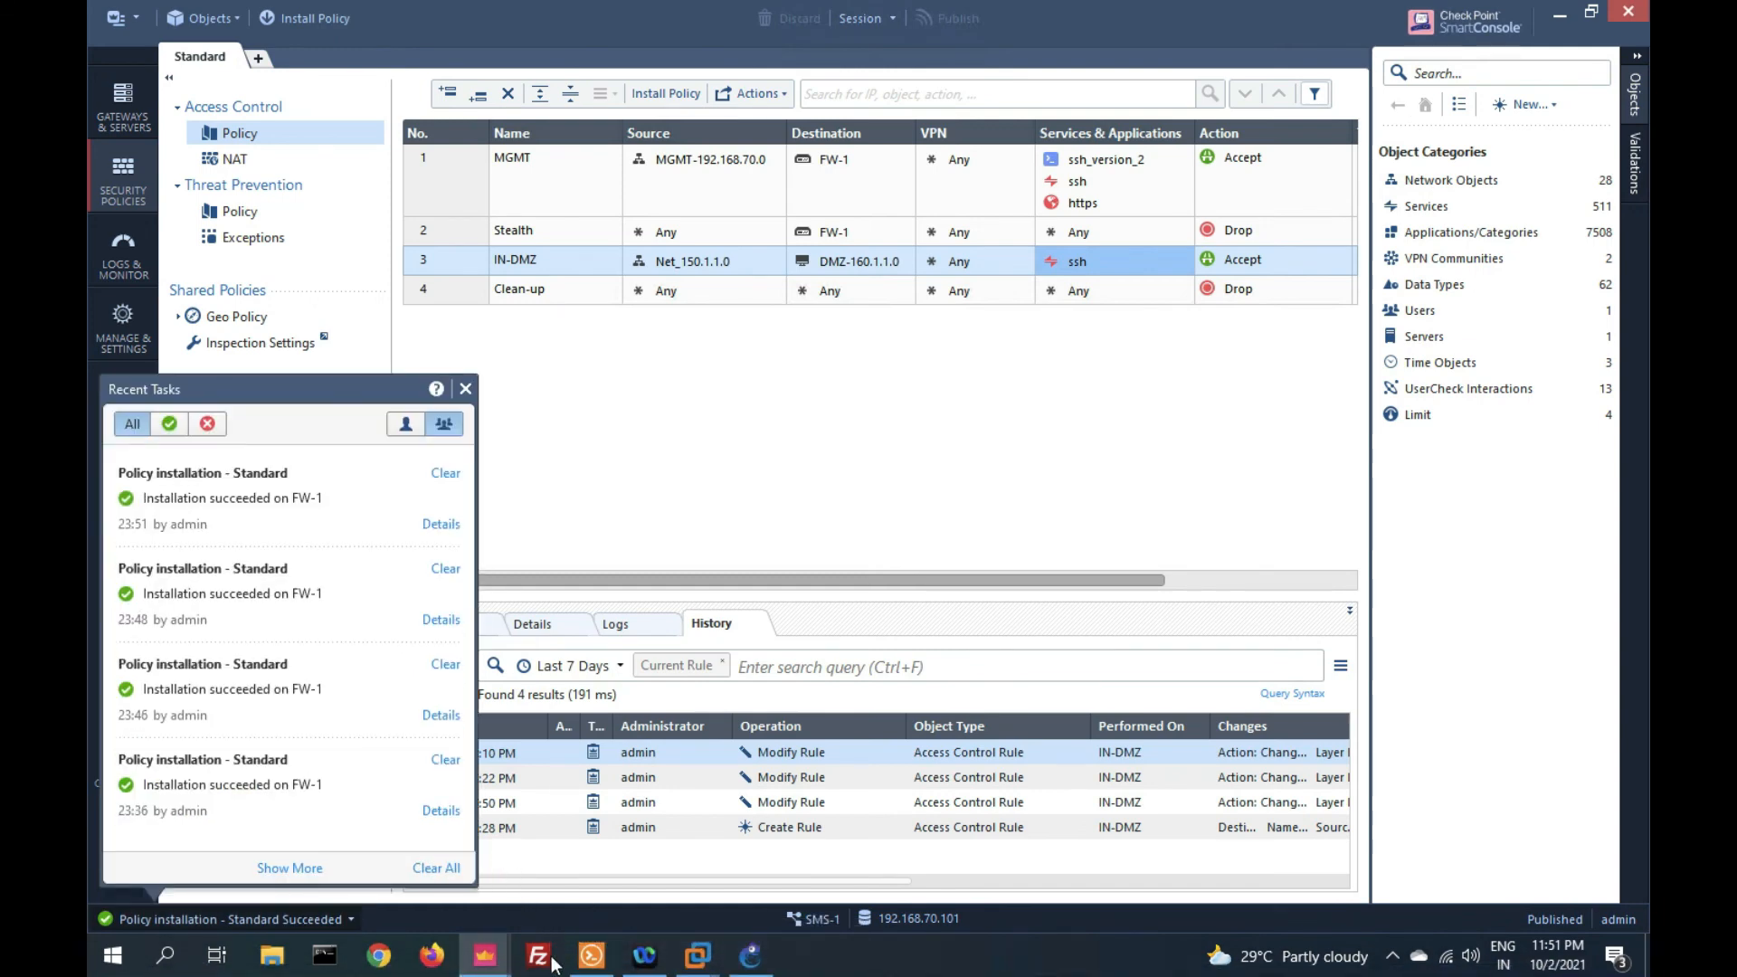
- Switch to Solar-PuTTY and ping 160.1.1.1 from R1 with source 150.1.1.1 to test the ssh-only rule
{"action": "left_click", "coordinate": [592, 955]}
{"action": "left_click", "coordinate": [1047, 712]}
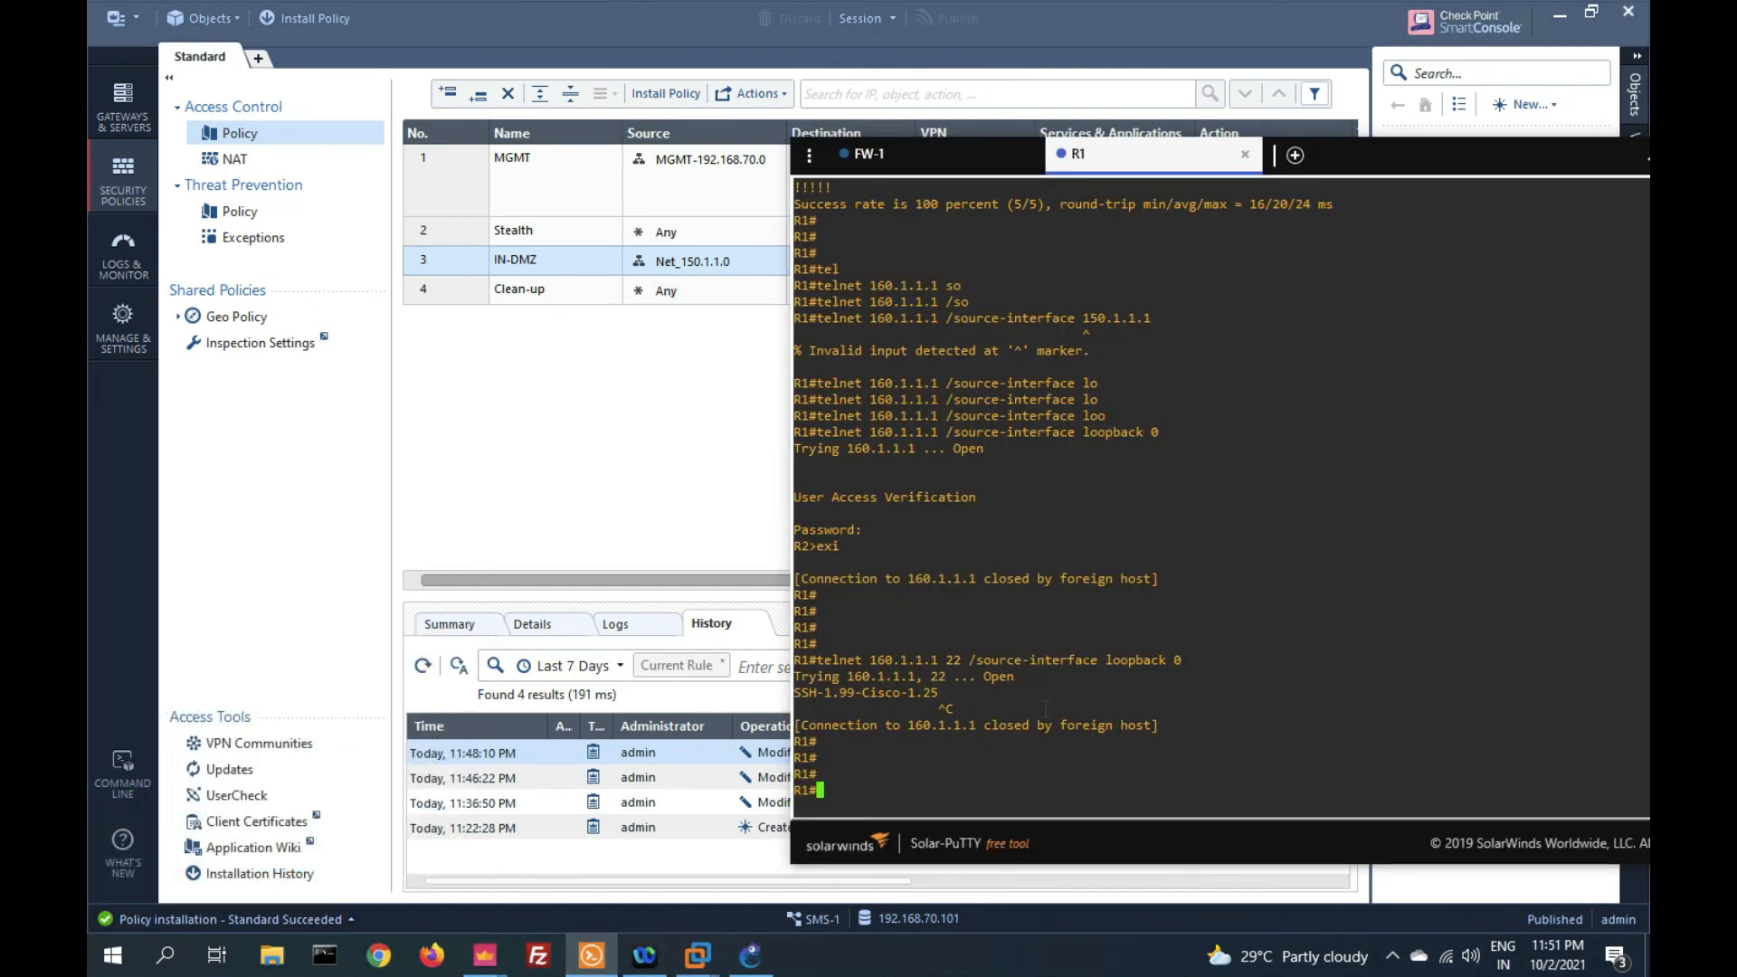
{"action": "key", "text": "Return"}
{"action": "key", "text": "Return"}
{"action": "key", "text": "Up"}
{"action": "key", "text": "Up"}
{"action": "key", "text": "Up"}
{"action": "key", "text": "Up"}
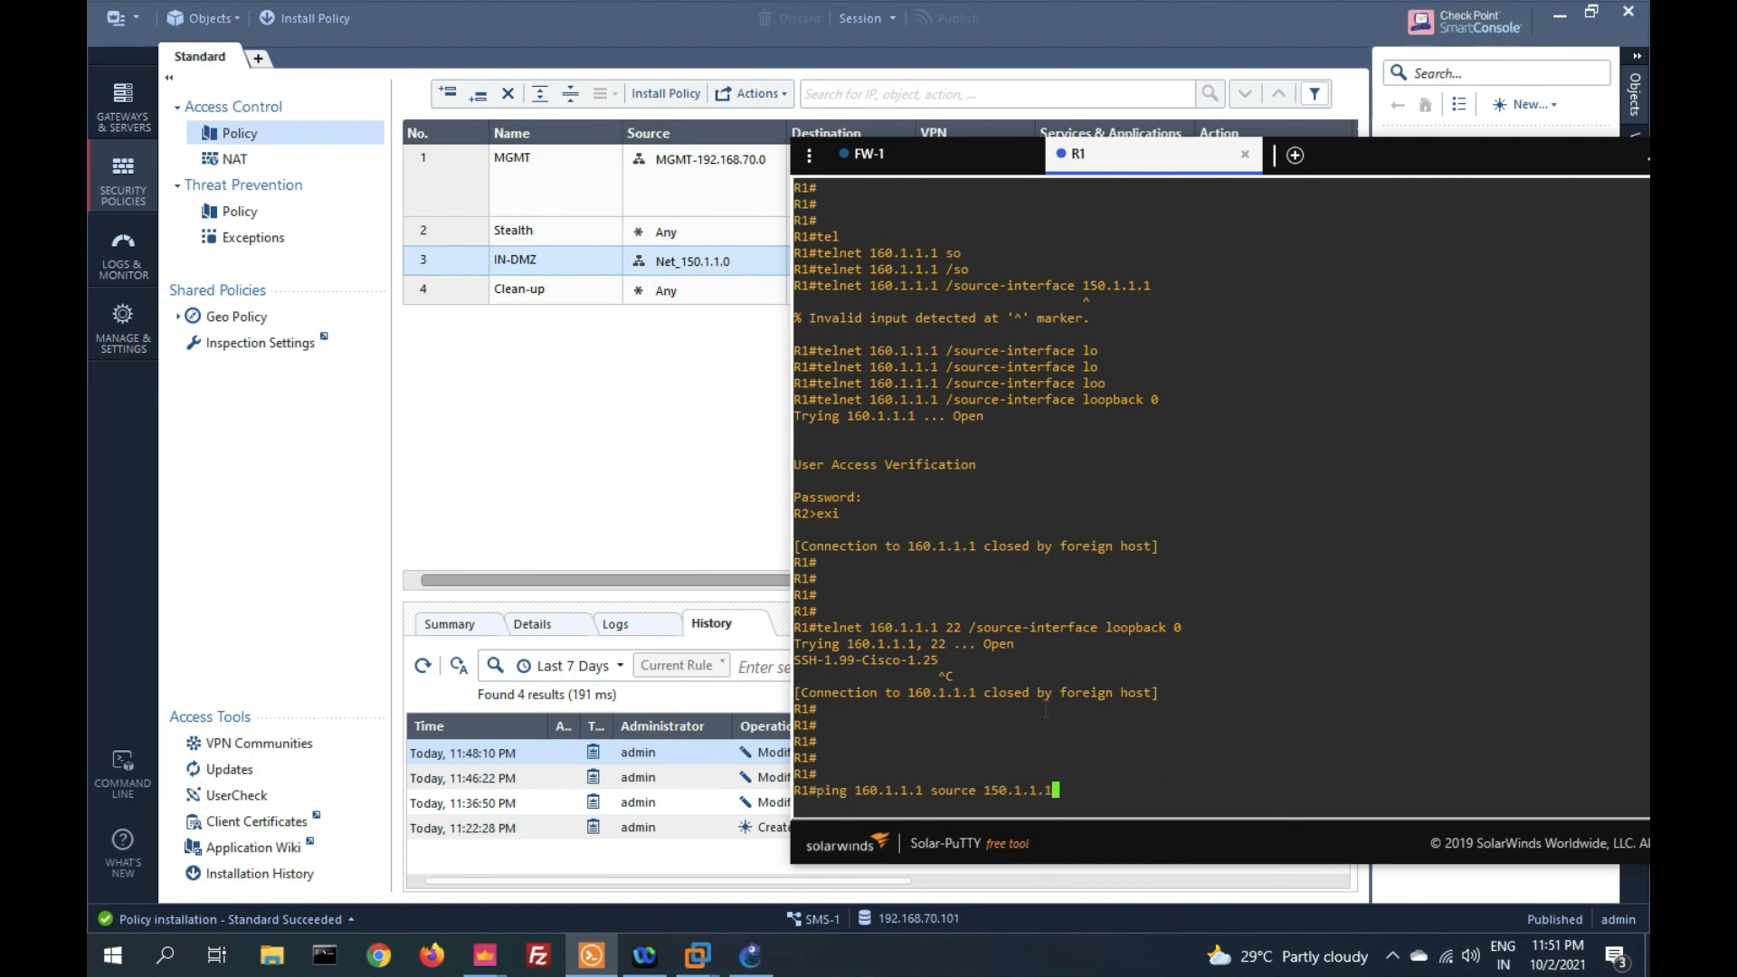
{"action": "key", "text": "Return"}
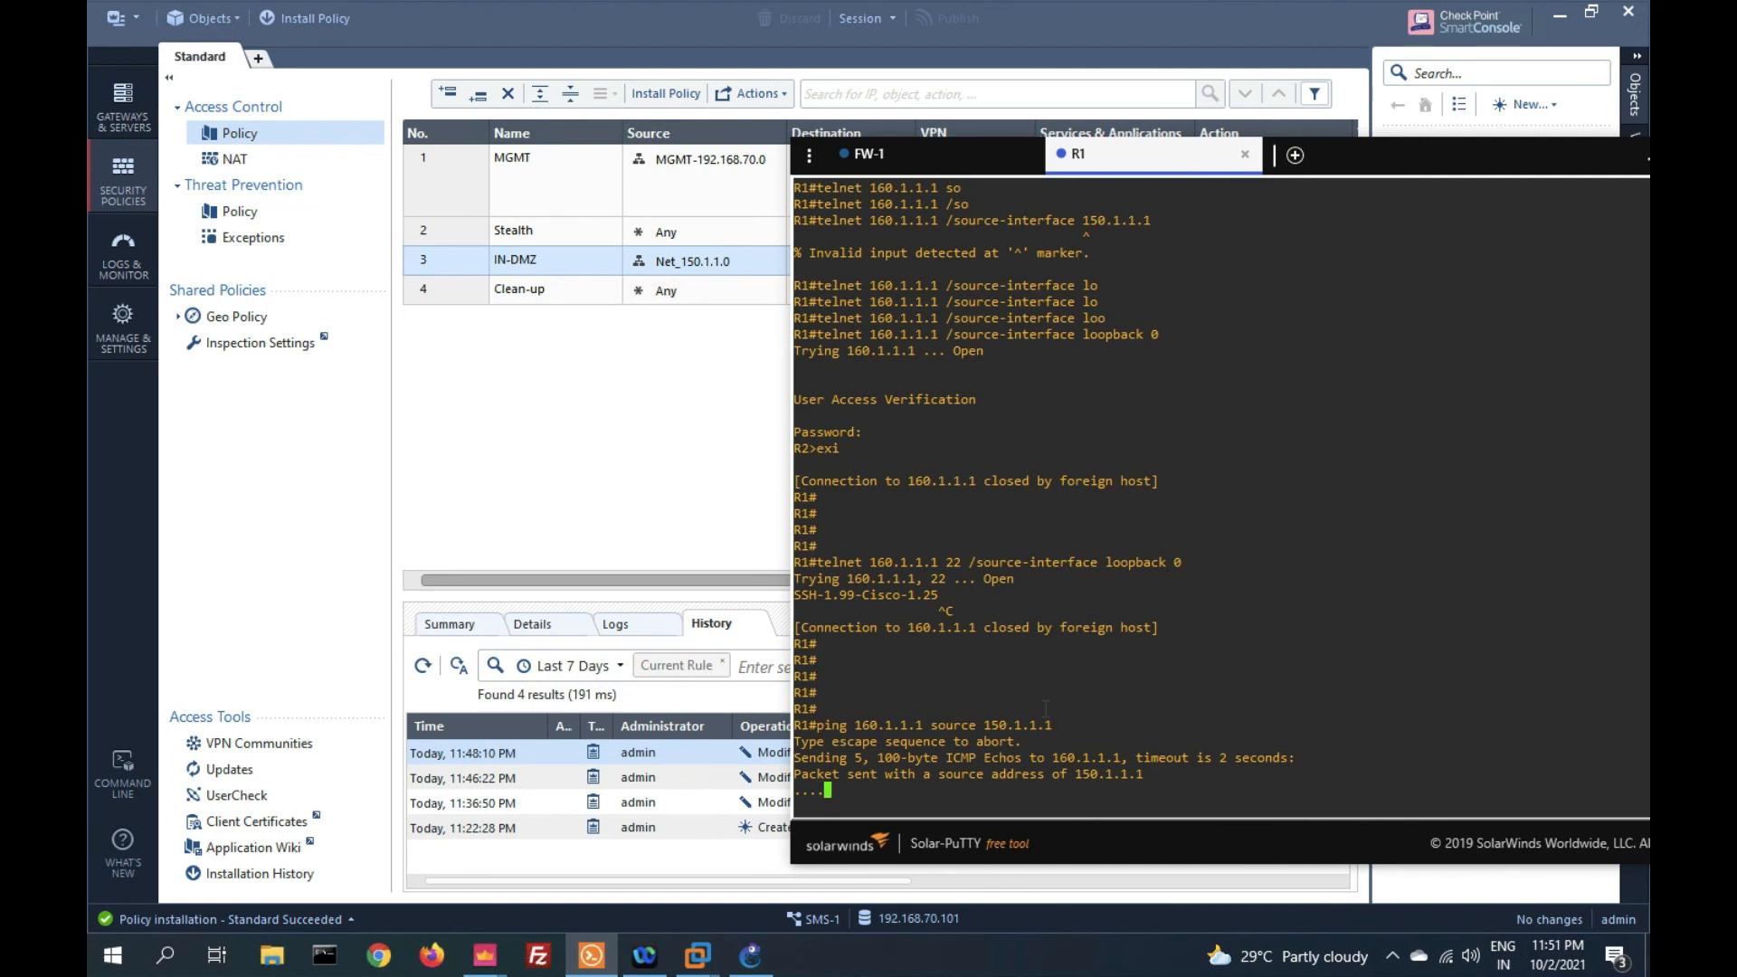
- Retry R1's telnet to 160.1.1.1 on the default port with source interface loopback 0
{"action": "key", "text": "Up"}
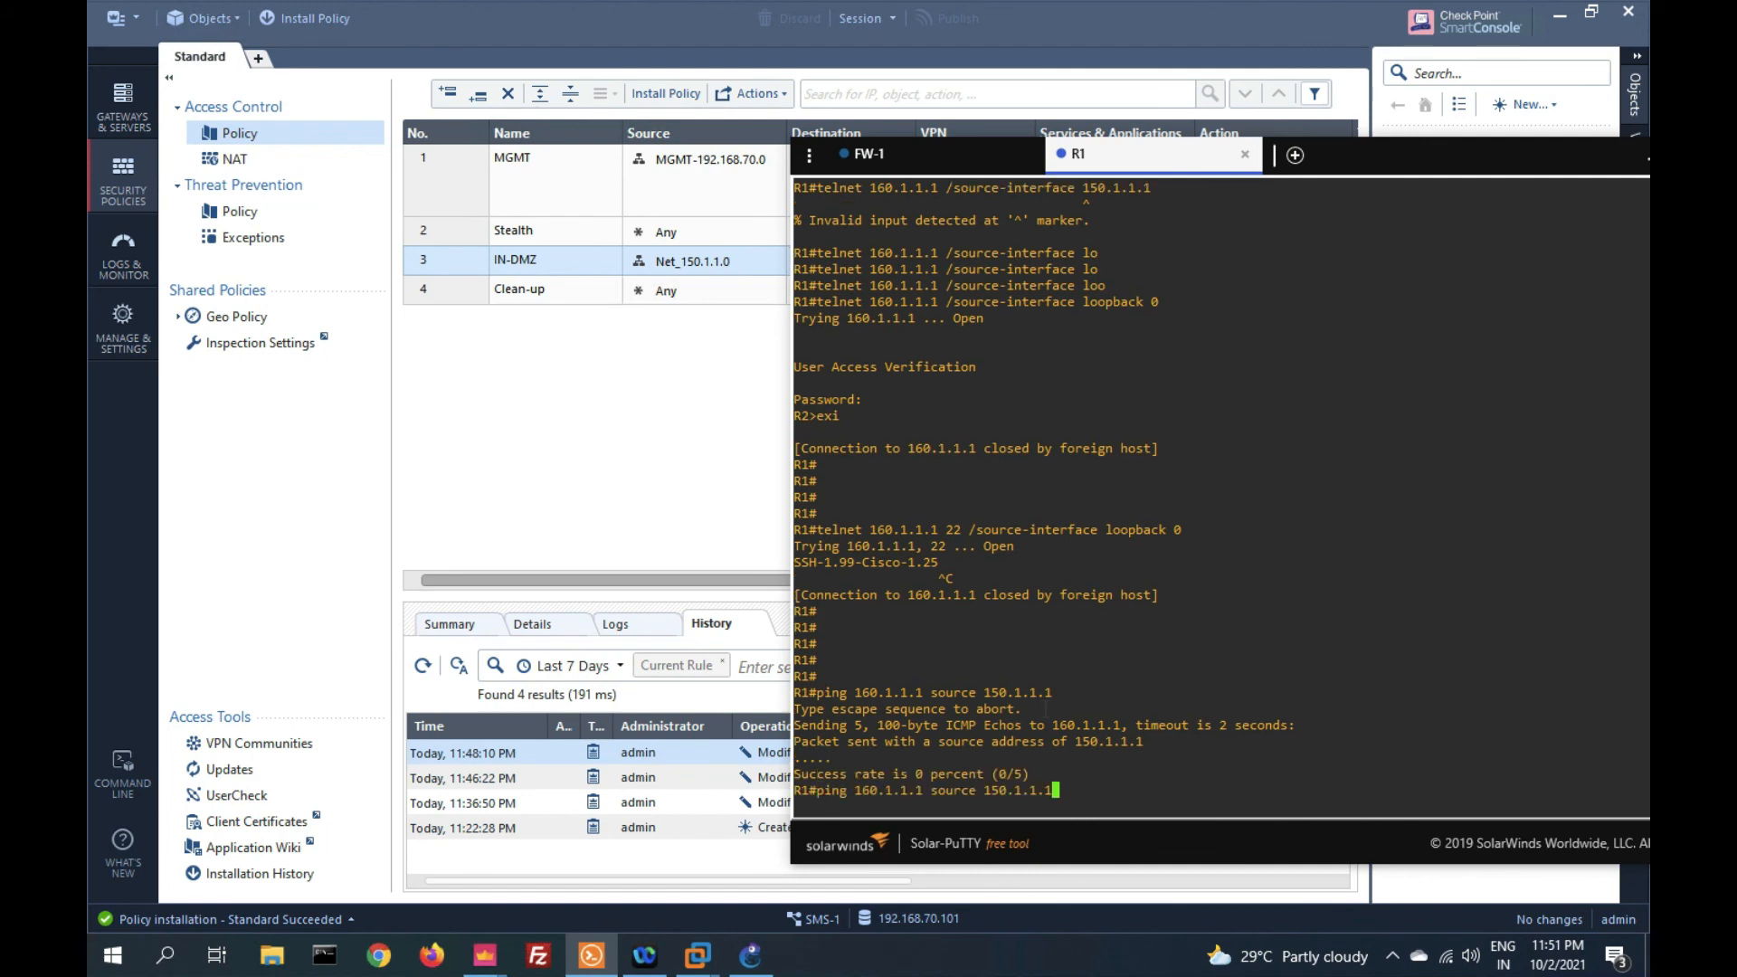
{"action": "key", "text": "Up"}
{"action": "key", "text": "Up"}
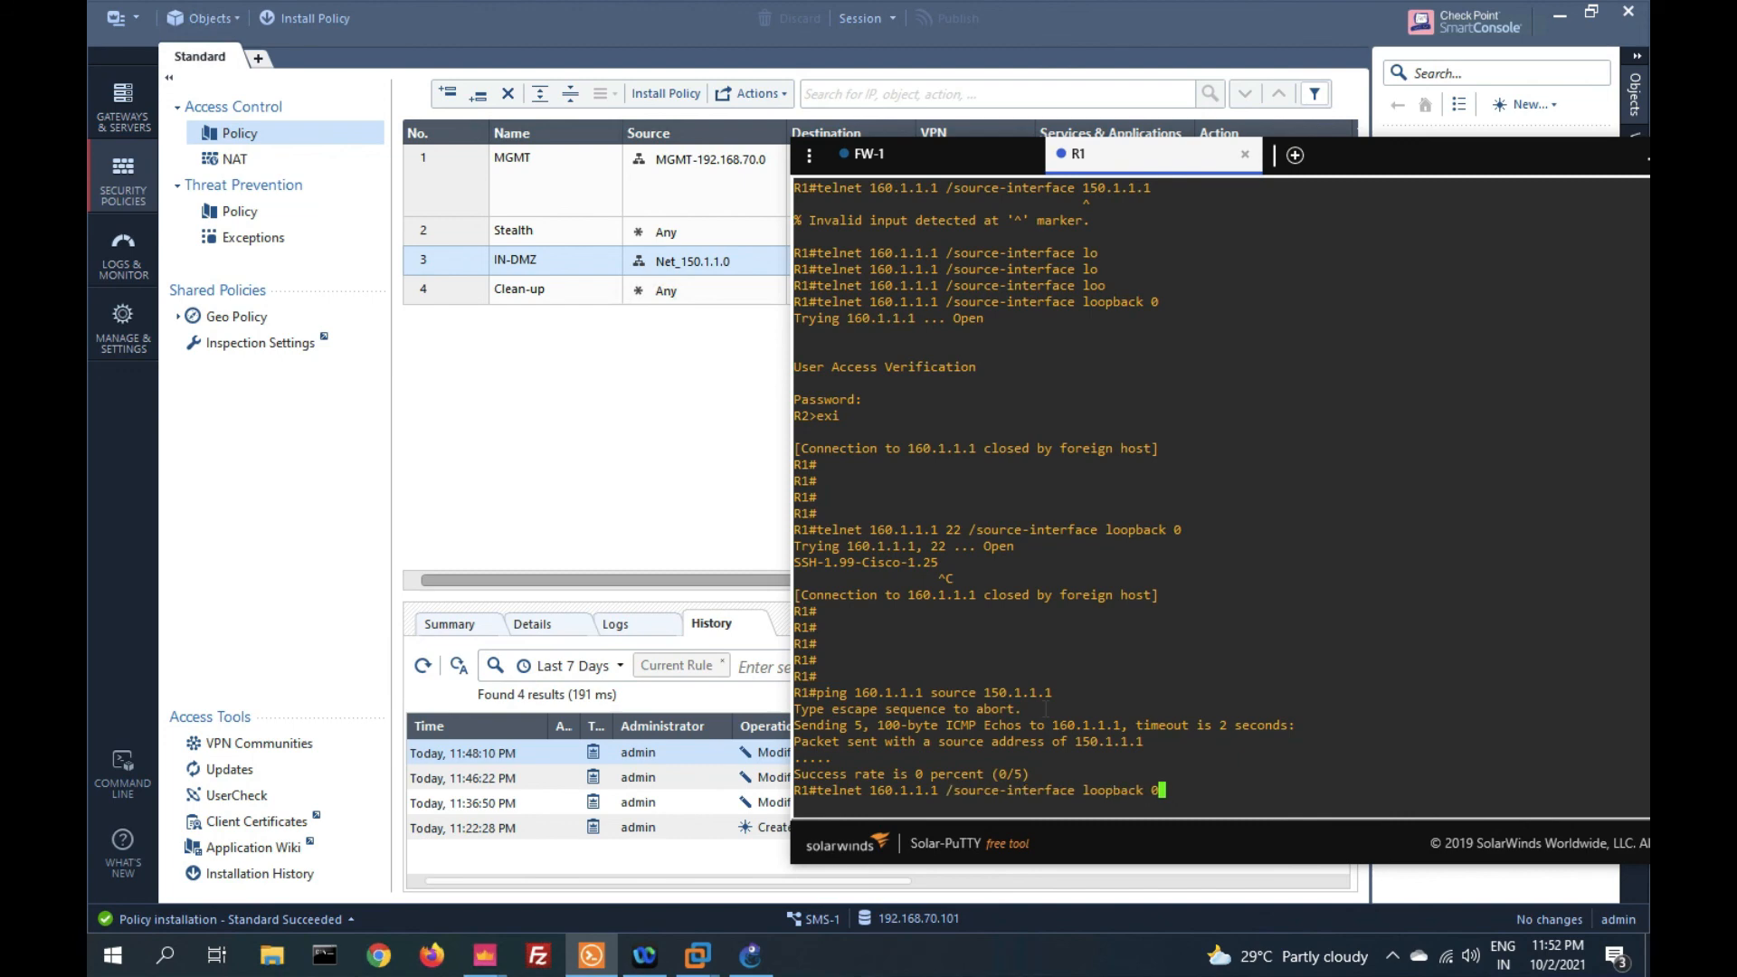
{"action": "key", "text": "Return"}
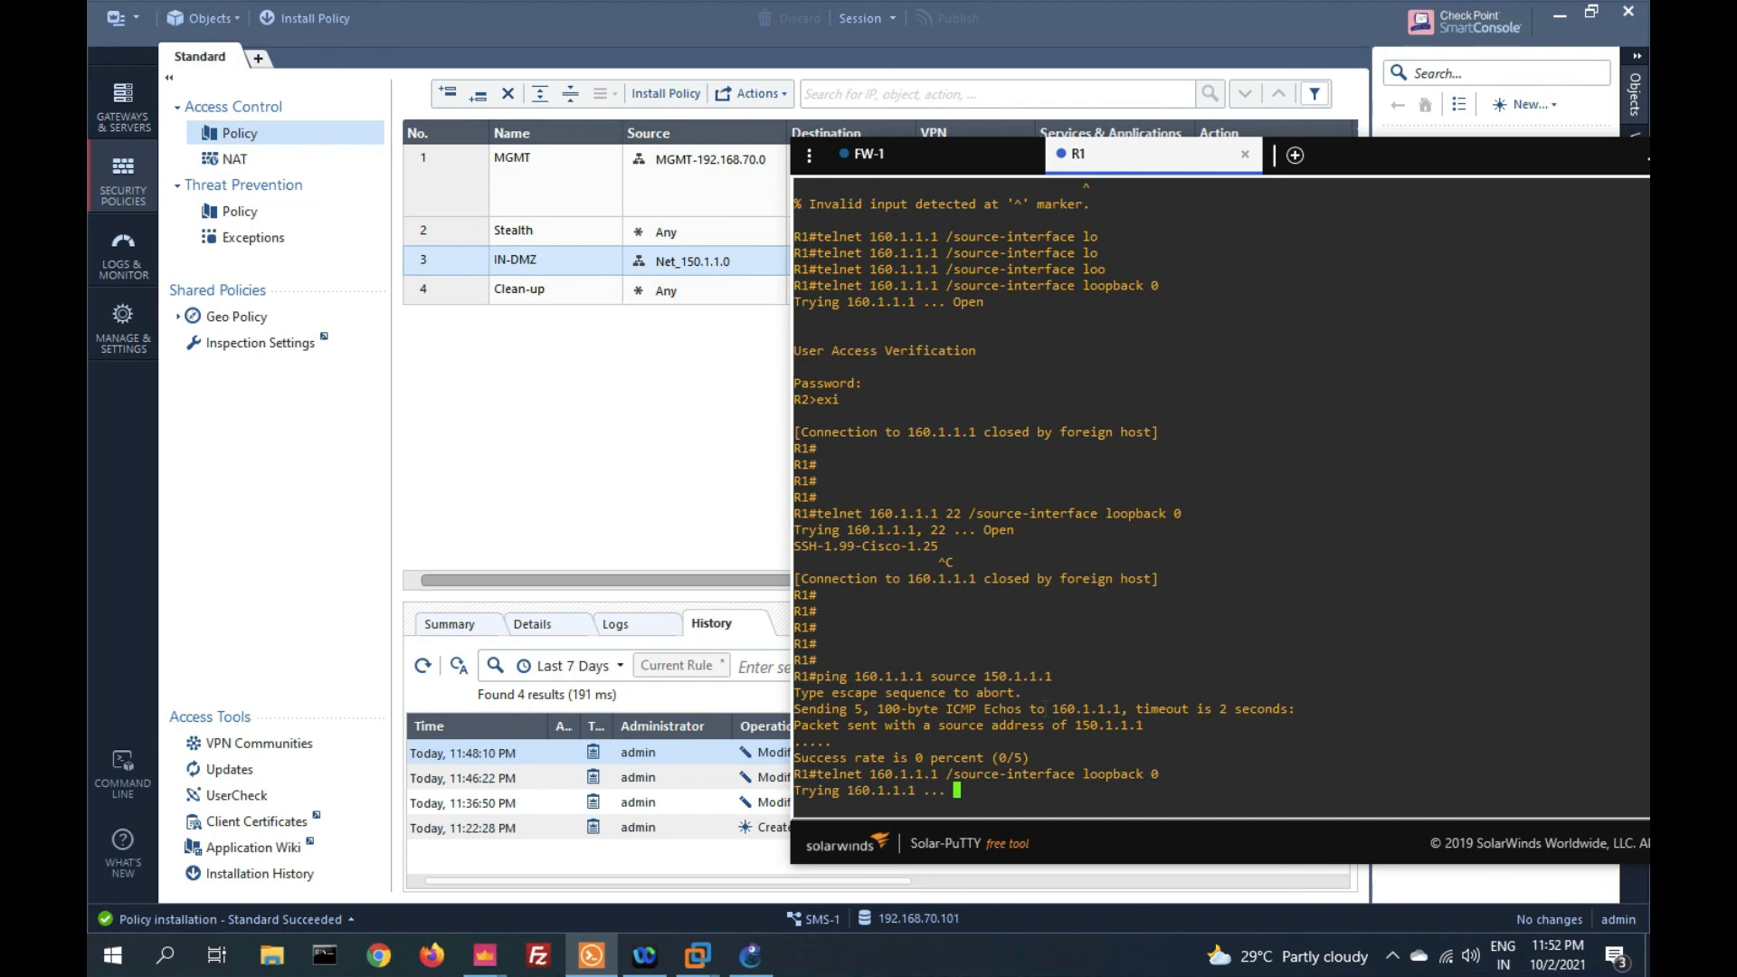
- Retest port 22 on 160.1.1.1 by telnet from R1 with source interface loopback 0
{"action": "key", "text": "Up"}
{"action": "key", "text": "Up"}
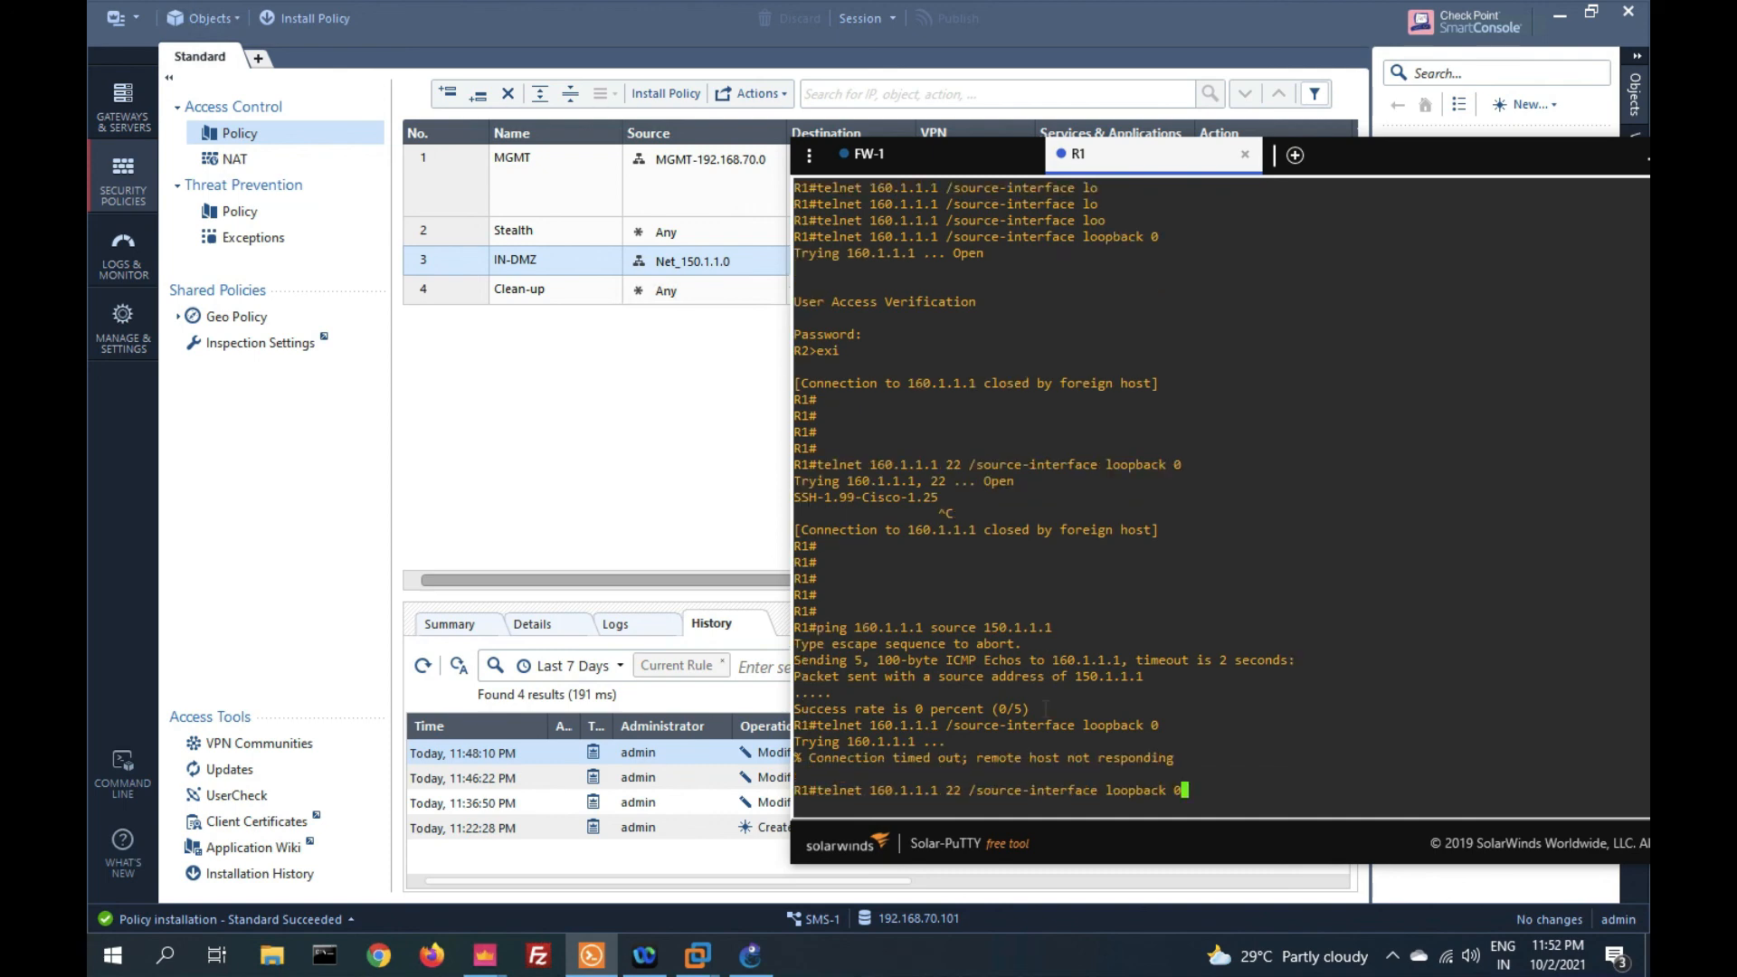
{"action": "key", "text": "Return"}
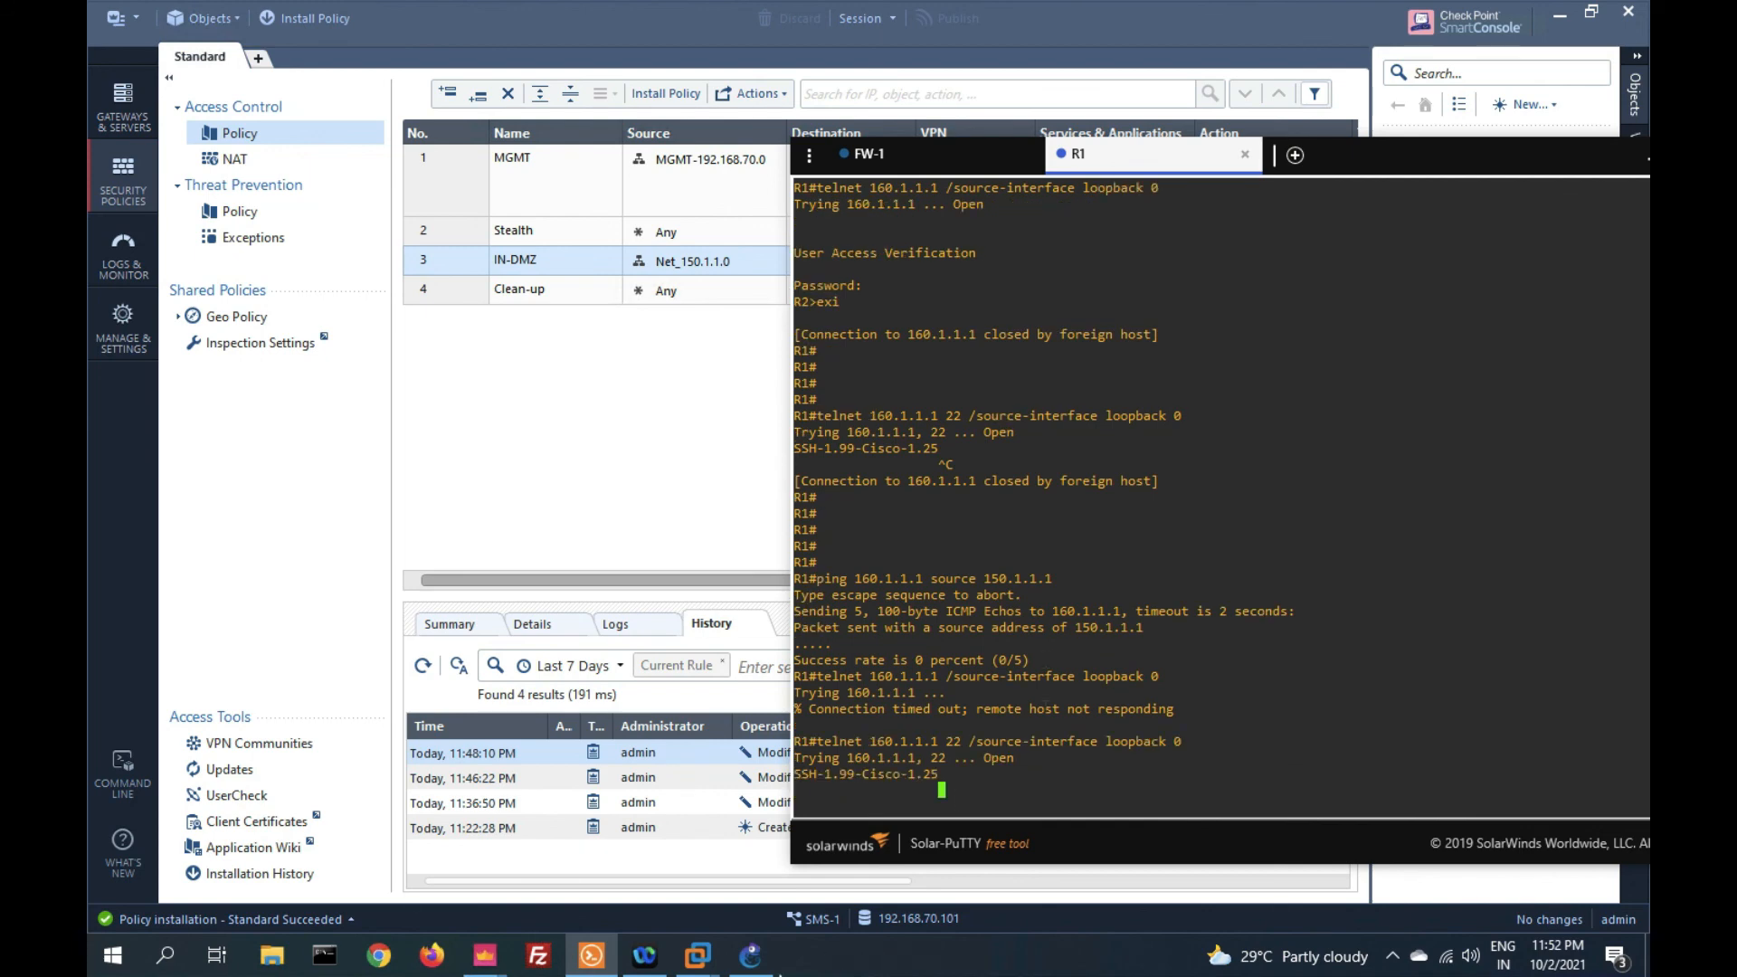
- Switch to the SMS-1 SmartConsole and refresh the traffic logs for the last 7 days
{"action": "left_click", "coordinate": [122, 266]}
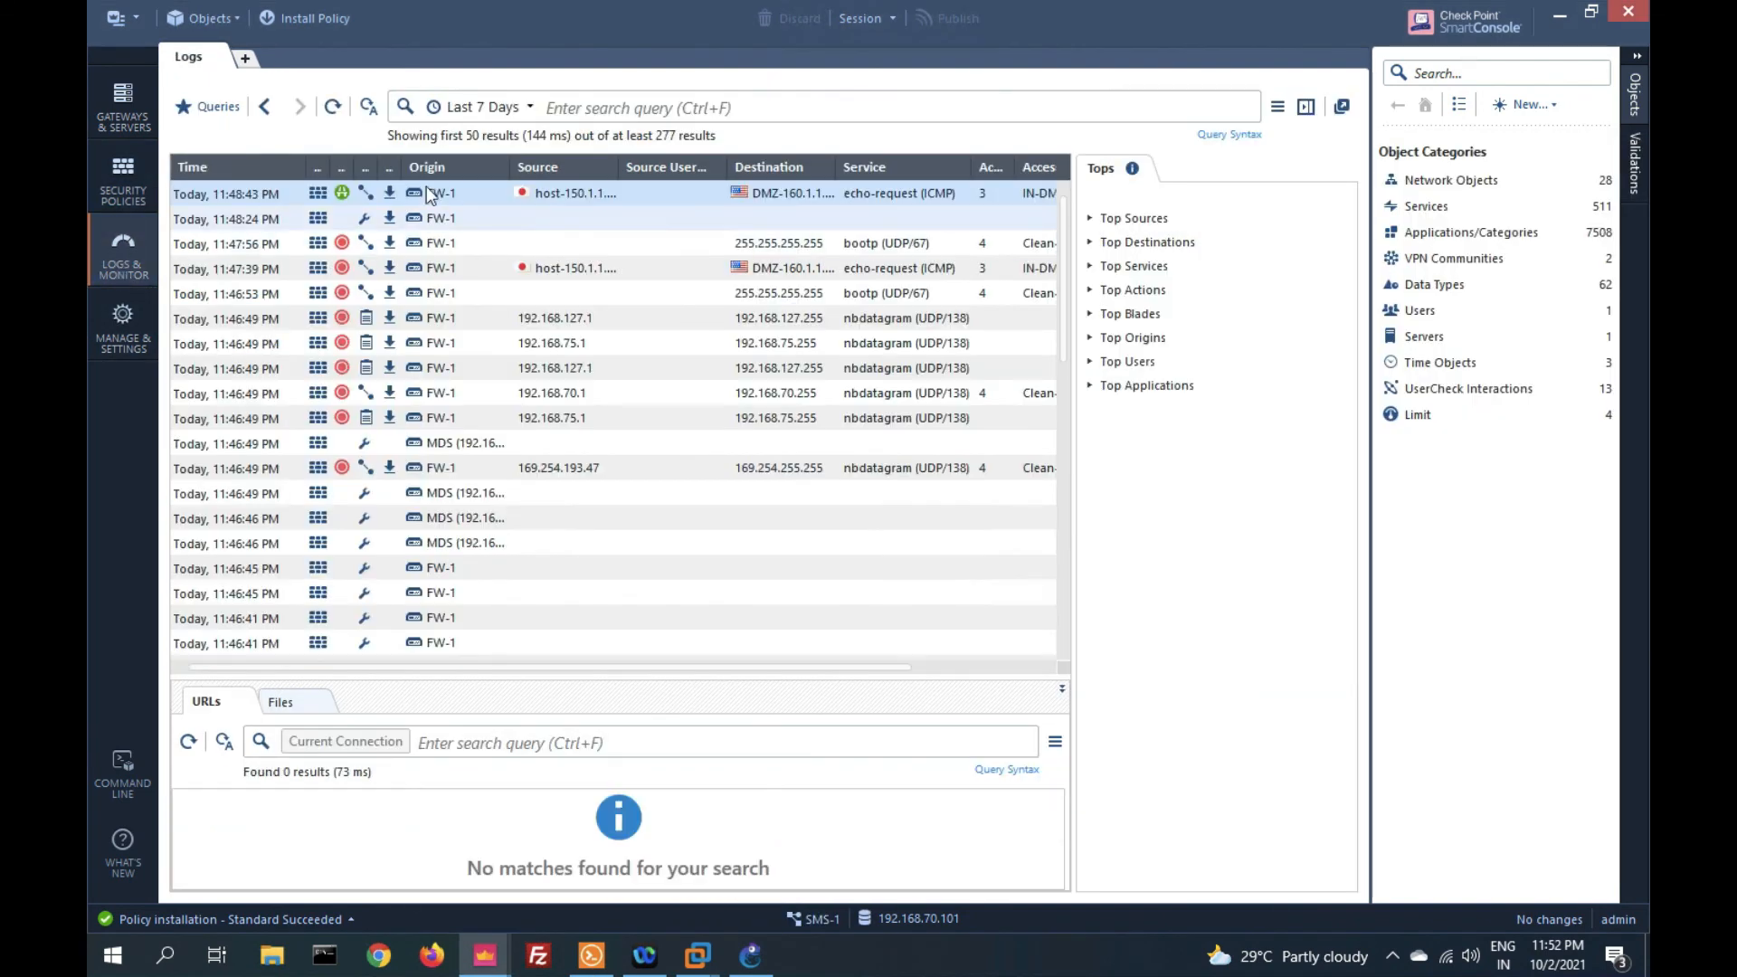
{"action": "left_click", "coordinate": [332, 106]}
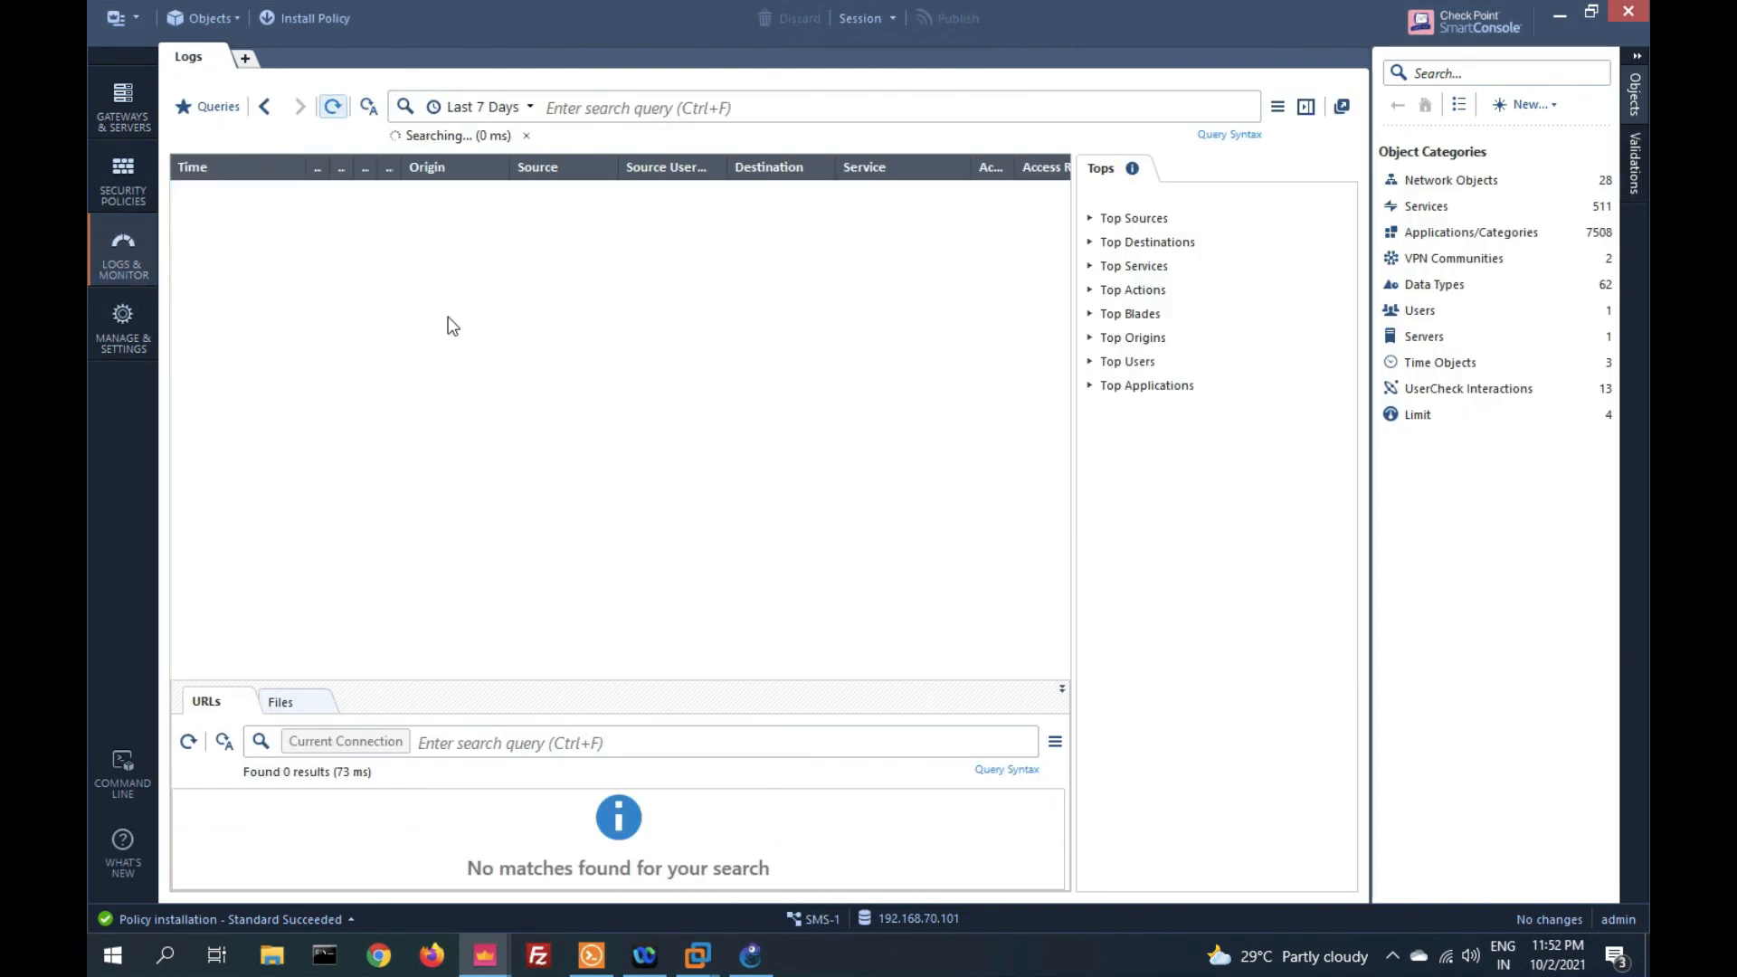